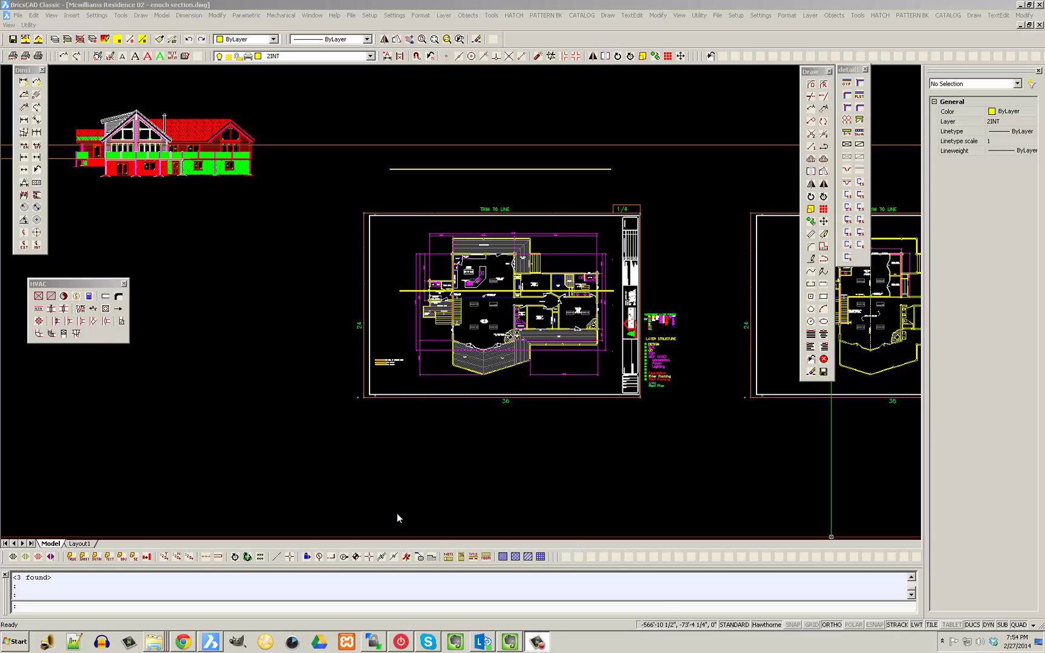
{"action": "left_click", "coordinate": [541, 644]}
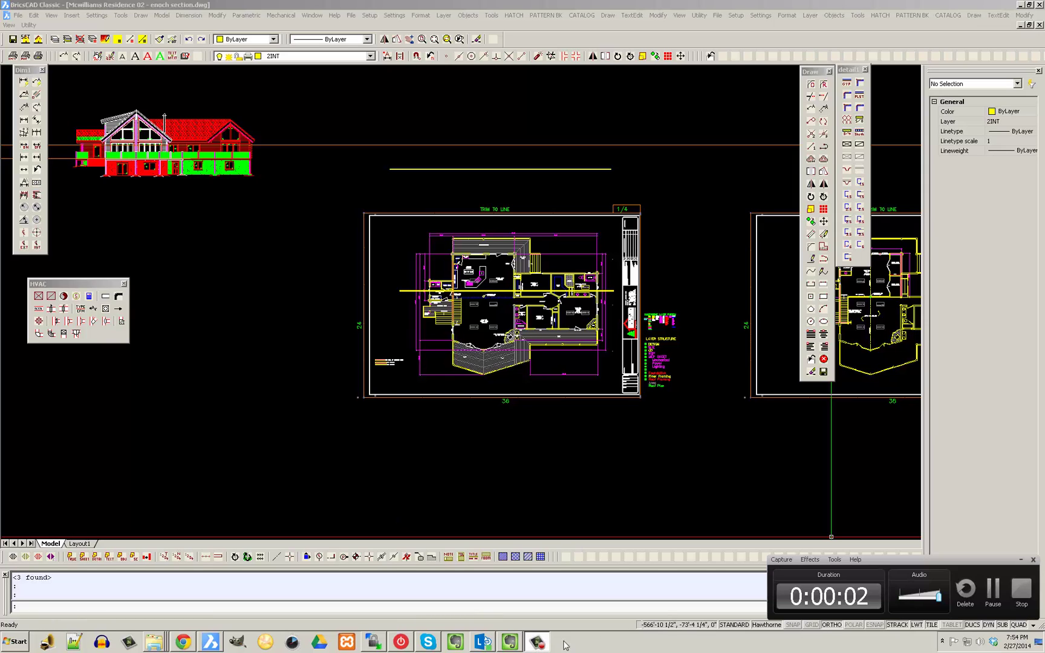
{"action": "left_click", "coordinate": [1022, 561]}
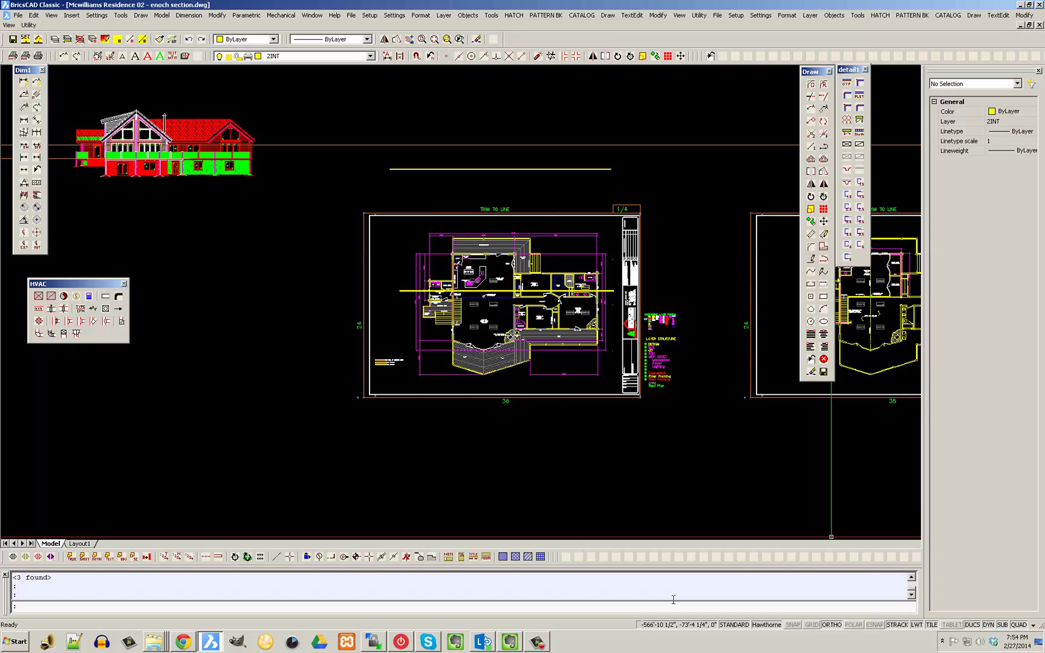
Examine the house elevations up close, including the windows, roof edge, deck railings, posts and footings
{"action": "scroll", "coordinate": [415, 353], "scroll_direction": "up", "scroll_amount": 2}
{"action": "scroll", "coordinate": [315, 301], "scroll_direction": "down", "scroll_amount": 2}
{"action": "mouse_move", "coordinate": [91, 224]}
{"action": "middle_mouse_down"}
{"action": "mouse_move", "coordinate": [309, 254]}
{"action": "mouse_move", "coordinate": [280, 254]}
{"action": "mouse_move", "coordinate": [623, 319]}
{"action": "middle_mouse_up"}
{"action": "scroll", "coordinate": [313, 255], "scroll_direction": "up", "scroll_amount": 3}
{"action": "scroll", "coordinate": [361, 276], "scroll_direction": "up", "scroll_amount": 3}
{"action": "scroll", "coordinate": [236, 245], "scroll_direction": "down", "scroll_amount": 1}
{"action": "scroll", "coordinate": [606, 310], "scroll_direction": "up", "scroll_amount": 3}
{"action": "scroll", "coordinate": [545, 280], "scroll_direction": "up", "scroll_amount": 2}
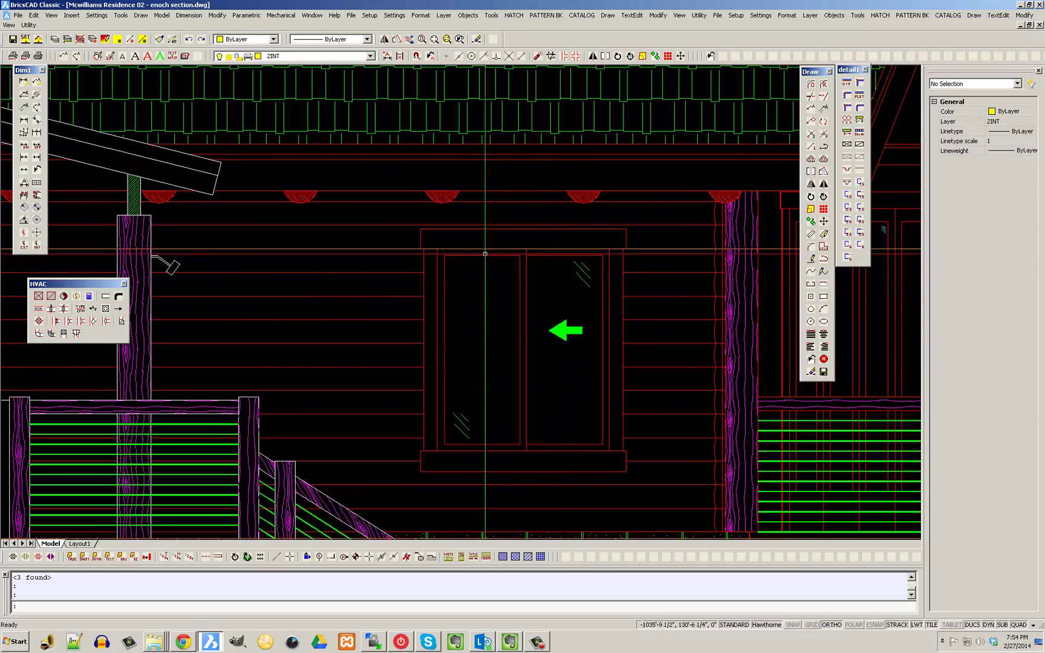
{"action": "scroll", "coordinate": [509, 255], "scroll_direction": "down", "scroll_amount": 4}
{"action": "middle_click_drag", "start_coordinate": [698, 263], "coordinate": [351, 287]}
{"action": "scroll", "coordinate": [569, 279], "scroll_direction": "up", "scroll_amount": 5}
{"action": "scroll", "coordinate": [550, 245], "scroll_direction": "down", "scroll_amount": 4}
{"action": "scroll", "coordinate": [273, 276], "scroll_direction": "up", "scroll_amount": 4}
{"action": "scroll", "coordinate": [357, 297], "scroll_direction": "up", "scroll_amount": 1}
{"action": "scroll", "coordinate": [295, 281], "scroll_direction": "down", "scroll_amount": 4}
{"action": "scroll", "coordinate": [474, 278], "scroll_direction": "up", "scroll_amount": 3}
{"action": "scroll", "coordinate": [492, 286], "scroll_direction": "up", "scroll_amount": 4}
{"action": "scroll", "coordinate": [387, 271], "scroll_direction": "down", "scroll_amount": 14}
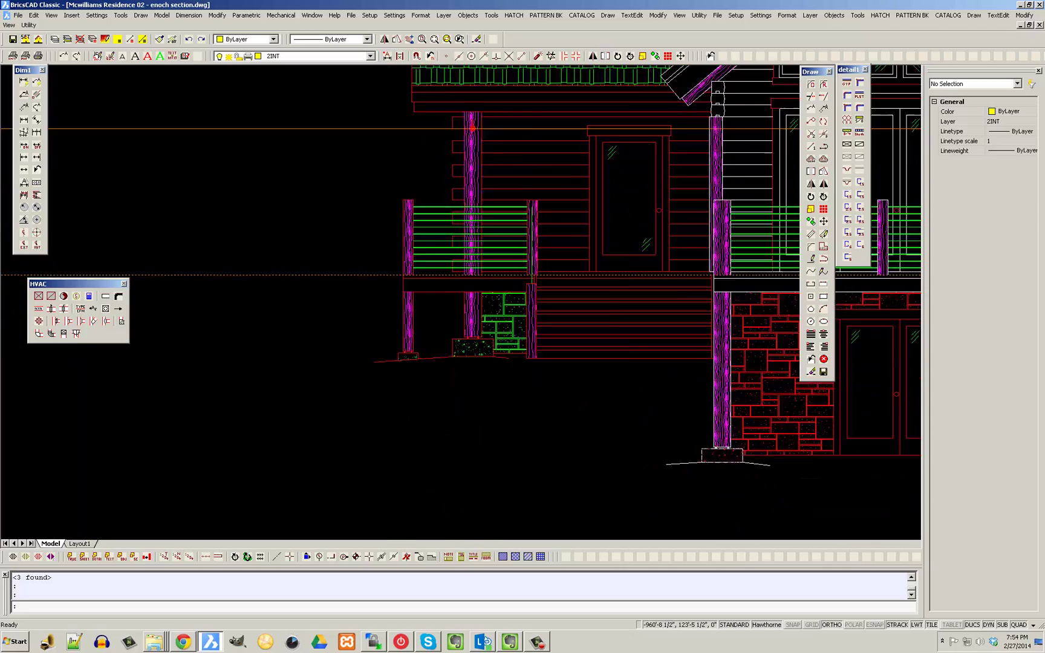
Examine where the thick yellow section line cuts through the floor plan, especially at the utility room walls
{"action": "middle_click_drag", "start_coordinate": [534, 378], "coordinate": [325, 240]}
{"action": "scroll", "coordinate": [560, 266], "scroll_direction": "up", "scroll_amount": 4}
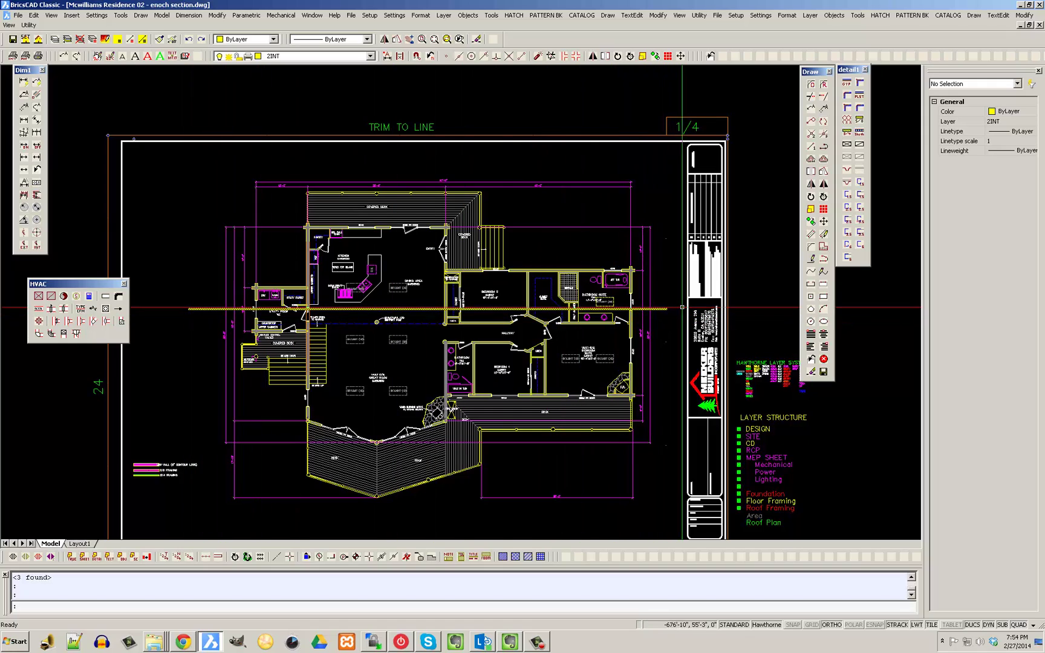
{"action": "scroll", "coordinate": [264, 308], "scroll_direction": "up", "scroll_amount": 3}
{"action": "scroll", "coordinate": [340, 309], "scroll_direction": "down", "scroll_amount": 4}
{"action": "middle_click_drag", "start_coordinate": [419, 284], "coordinate": [427, 313]}
{"action": "scroll", "coordinate": [427, 313], "scroll_direction": "up", "scroll_amount": 8}
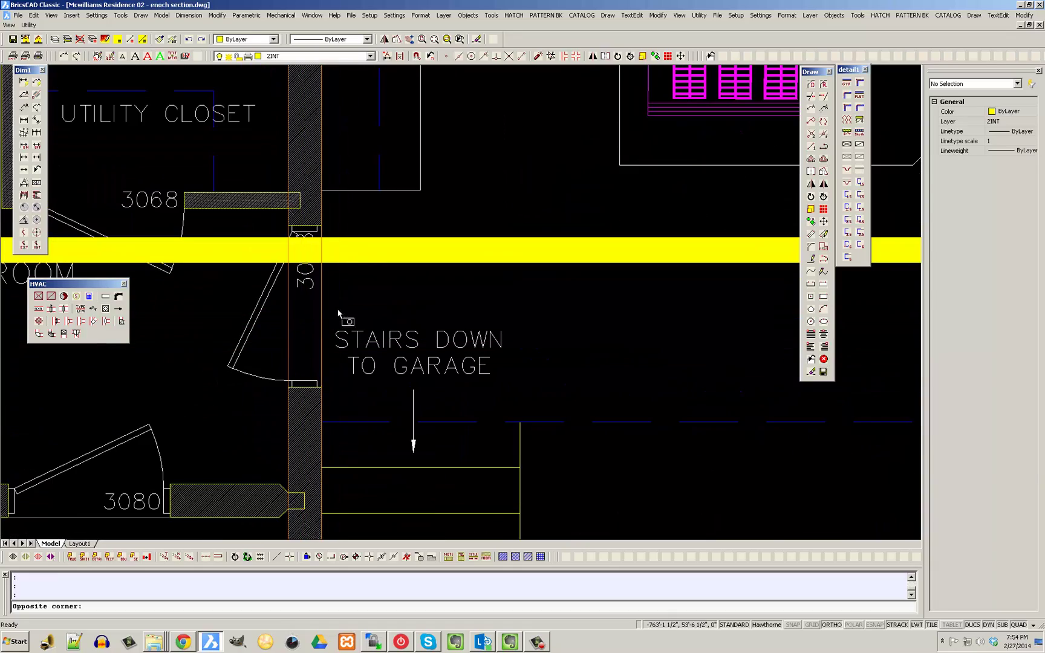
{"action": "scroll", "coordinate": [381, 308], "scroll_direction": "down", "scroll_amount": 6}
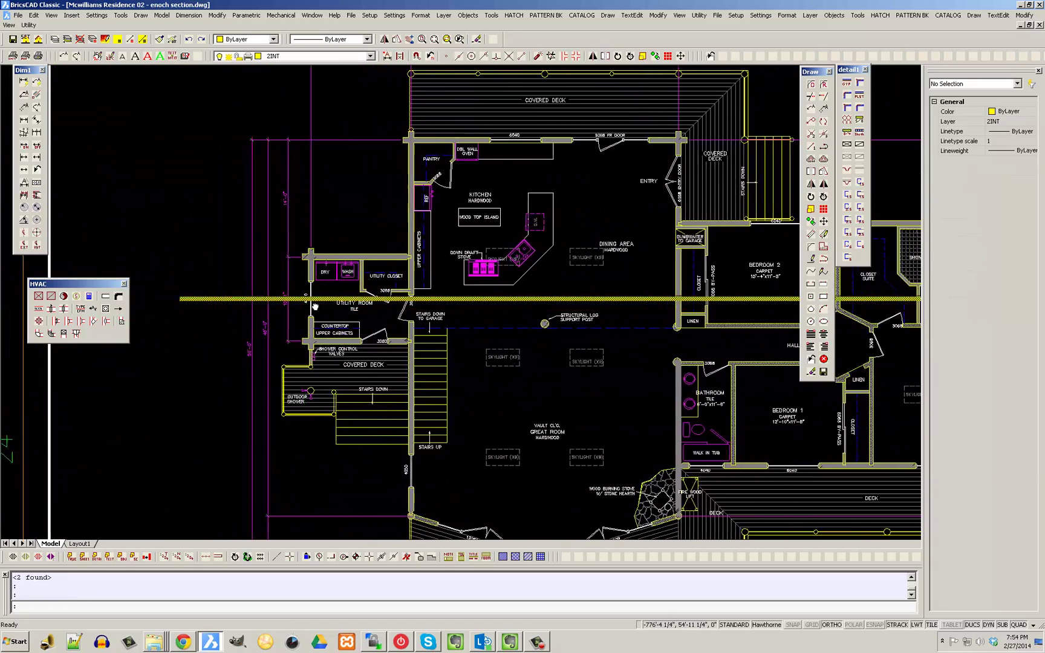
{"action": "scroll", "coordinate": [375, 387], "scroll_direction": "down", "scroll_amount": 3}
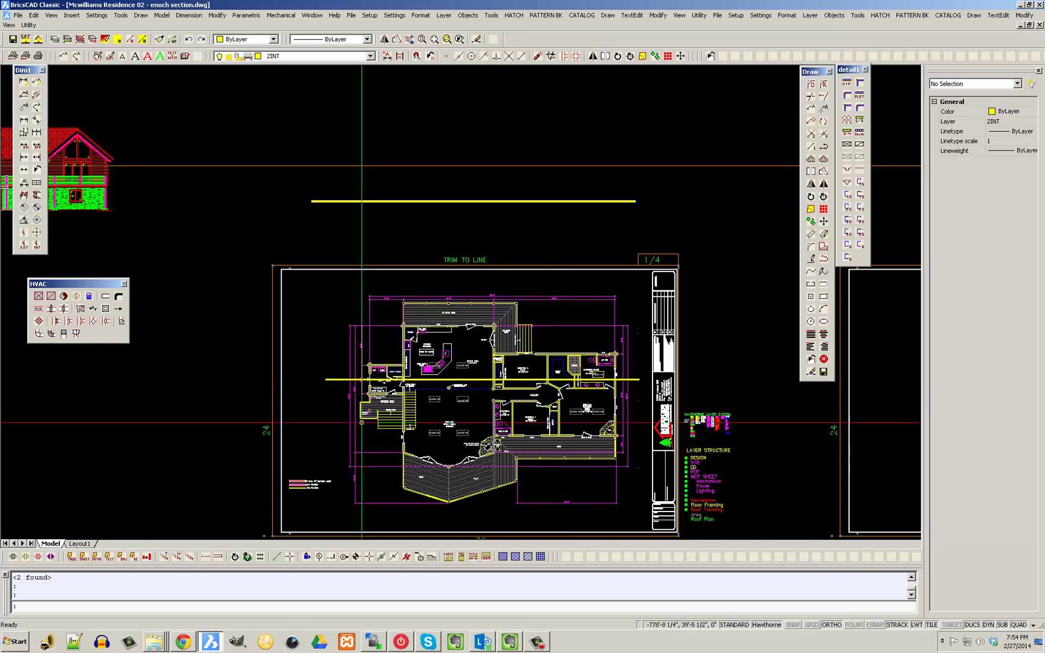
Draw a vertical construction line along the outer face of the utility room's exterior log wall
{"action": "left_click", "coordinate": [368, 556]}
{"action": "scroll", "coordinate": [402, 373], "scroll_direction": "up", "scroll_amount": 4}
{"action": "scroll", "coordinate": [397, 369], "scroll_direction": "up", "scroll_amount": 8}
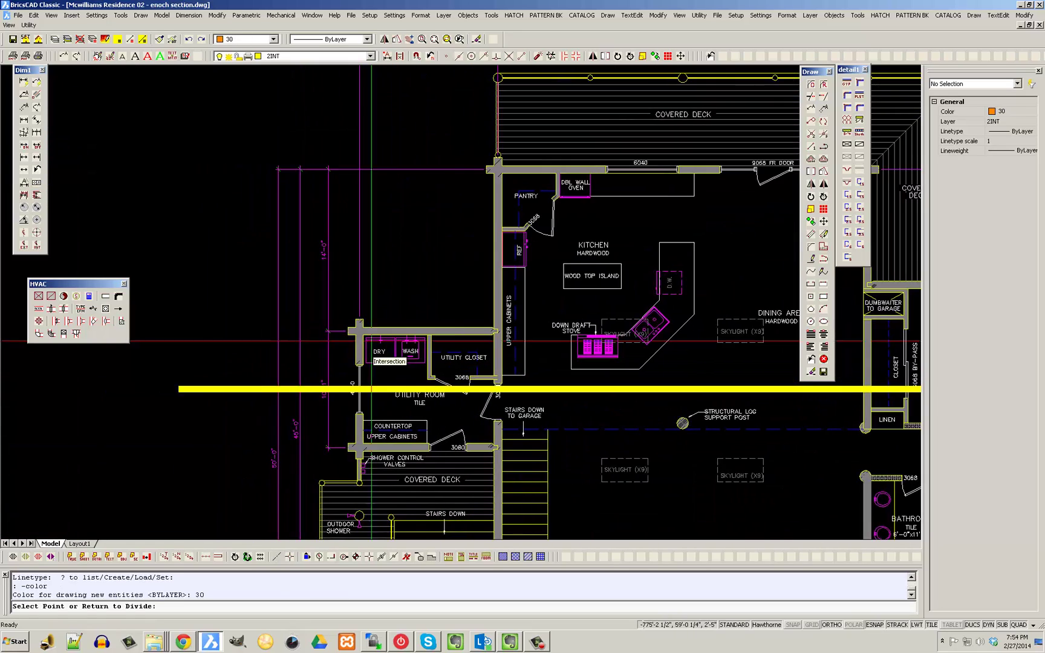
{"action": "left_click", "coordinate": [408, 324]}
{"action": "scroll", "coordinate": [403, 340], "scroll_direction": "down", "scroll_amount": 7}
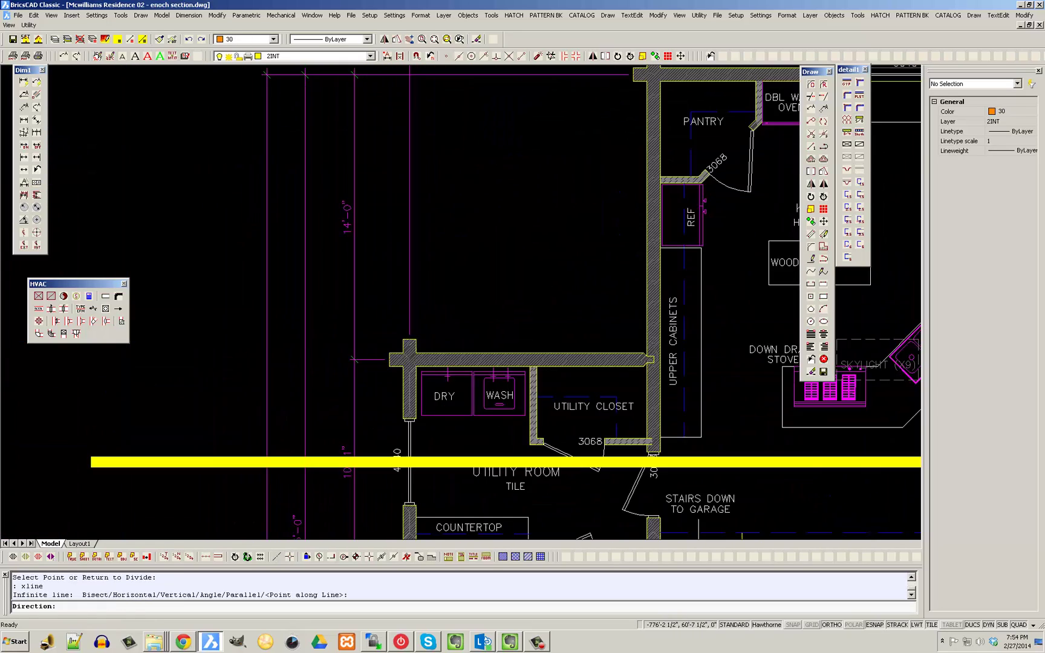
{"action": "left_click", "coordinate": [287, 182]}
Add a second vertical construction line along the inner face of the utility room's exterior wall
{"action": "scroll", "coordinate": [417, 382], "scroll_direction": "up", "scroll_amount": 2}
{"action": "scroll", "coordinate": [387, 354], "scroll_direction": "up", "scroll_amount": 6}
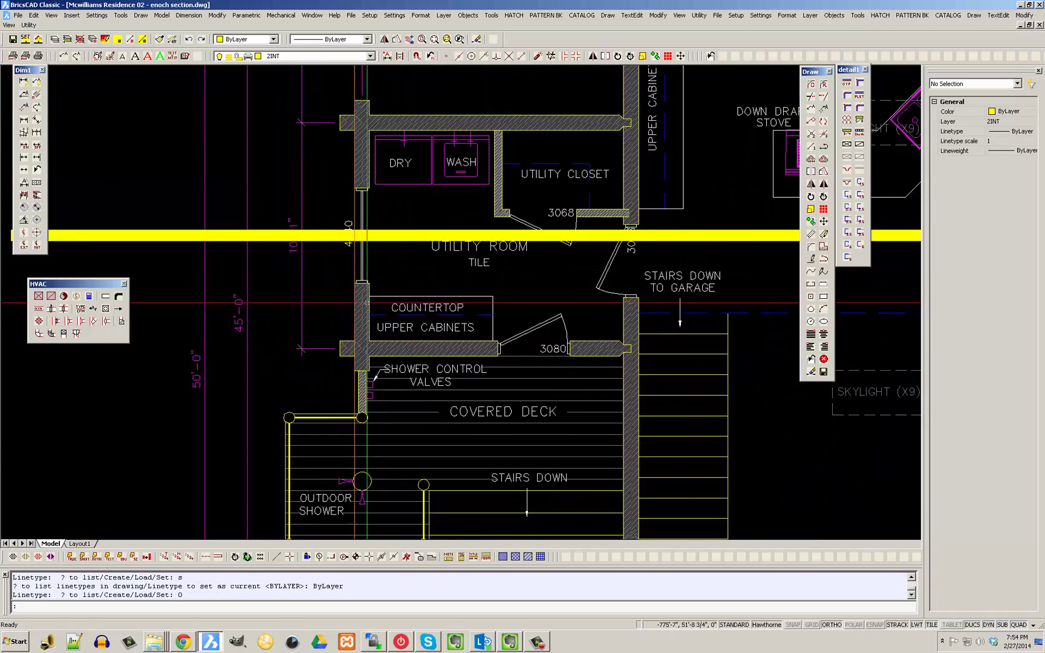
{"action": "left_click", "coordinate": [314, 360]}
{"action": "scroll", "coordinate": [325, 373], "scroll_direction": "down", "scroll_amount": 8}
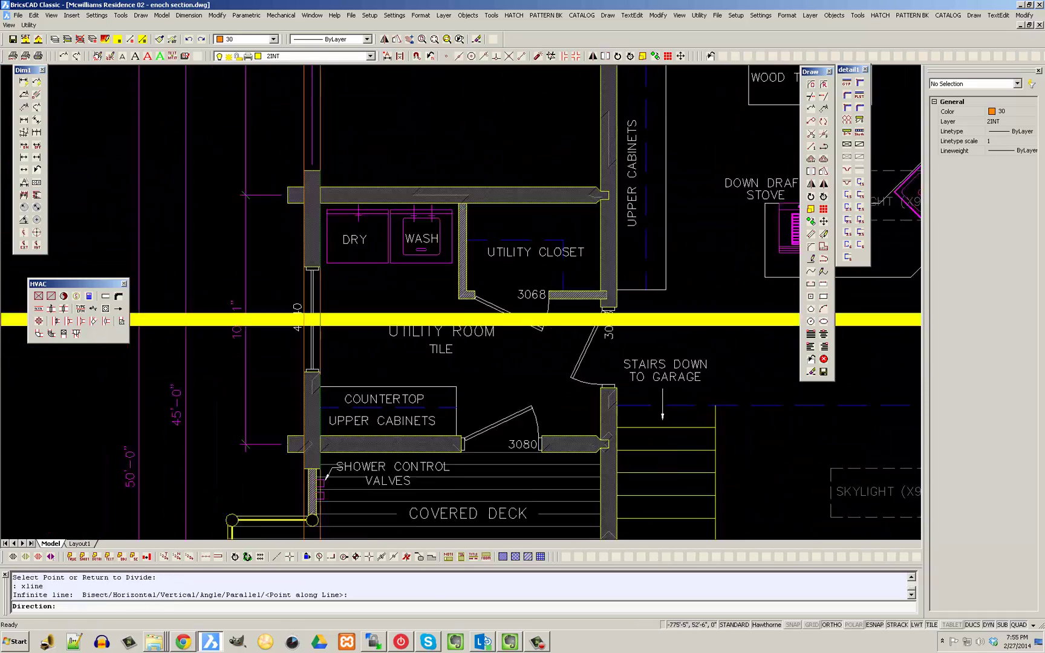
{"action": "left_click", "coordinate": [325, 138]}
Draw a vertical construction line along the kitchen-side face of the wall between the utility room and kitchen
{"action": "scroll", "coordinate": [333, 360], "scroll_direction": "up", "scroll_amount": 2}
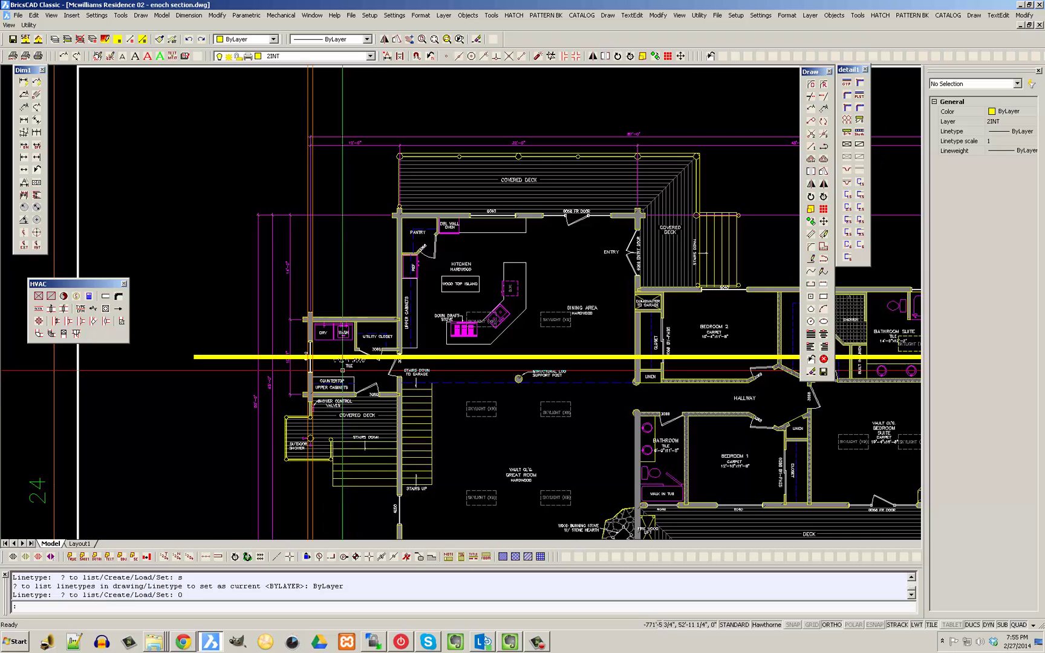
{"action": "scroll", "coordinate": [339, 368], "scroll_direction": "up", "scroll_amount": 4}
{"action": "scroll", "coordinate": [507, 332], "scroll_direction": "up", "scroll_amount": 4}
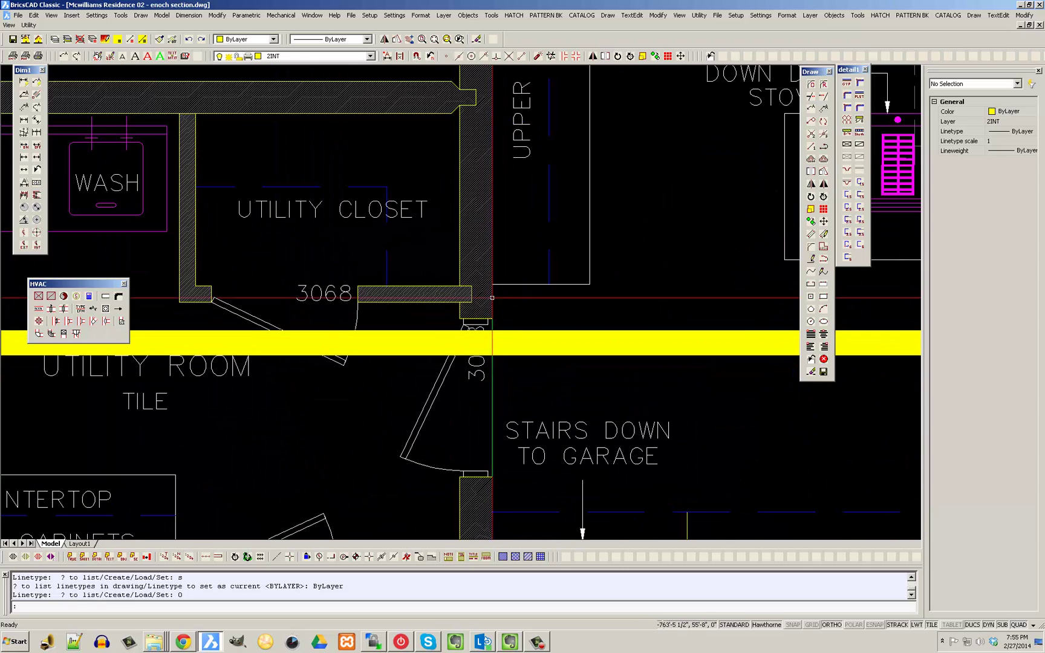
{"action": "left_click", "coordinate": [478, 344]}
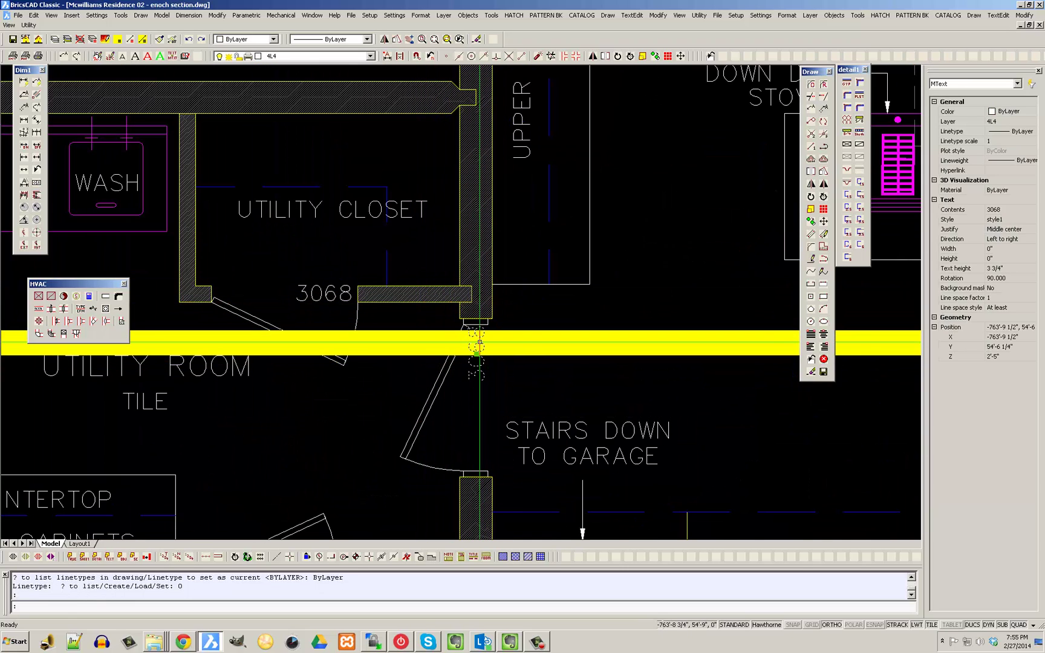
{"action": "key", "text": "Escape"}
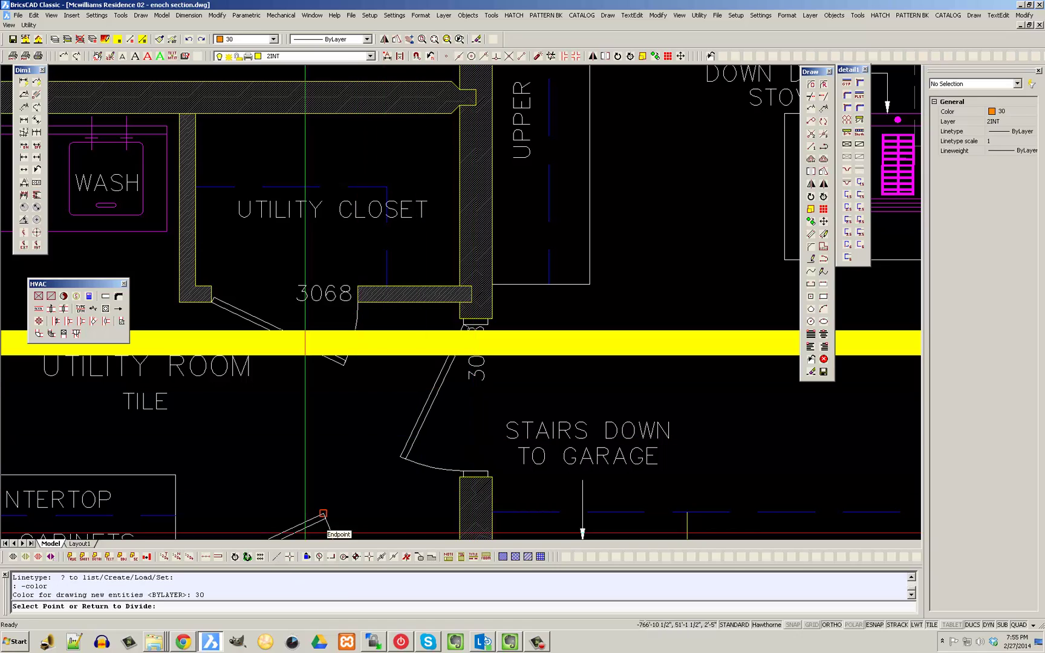
{"action": "scroll", "coordinate": [464, 299], "scroll_direction": "up", "scroll_amount": 6}
{"action": "scroll", "coordinate": [408, 354], "scroll_direction": "down", "scroll_amount": 10}
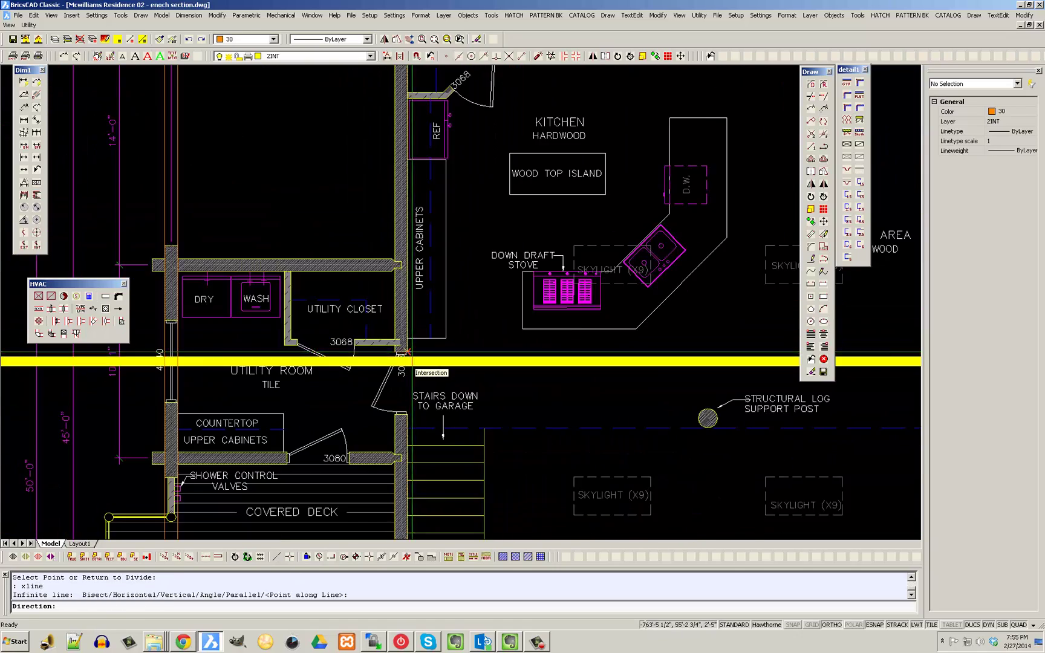
{"action": "left_click", "coordinate": [407, 354]}
{"action": "key", "text": "Return"}
Draw a vertical construction line along the utility-room-side face of the wall between the utility room and kitchen
{"action": "scroll", "coordinate": [407, 355], "scroll_direction": "up", "scroll_amount": 2}
{"action": "scroll", "coordinate": [411, 377], "scroll_direction": "up", "scroll_amount": 11}
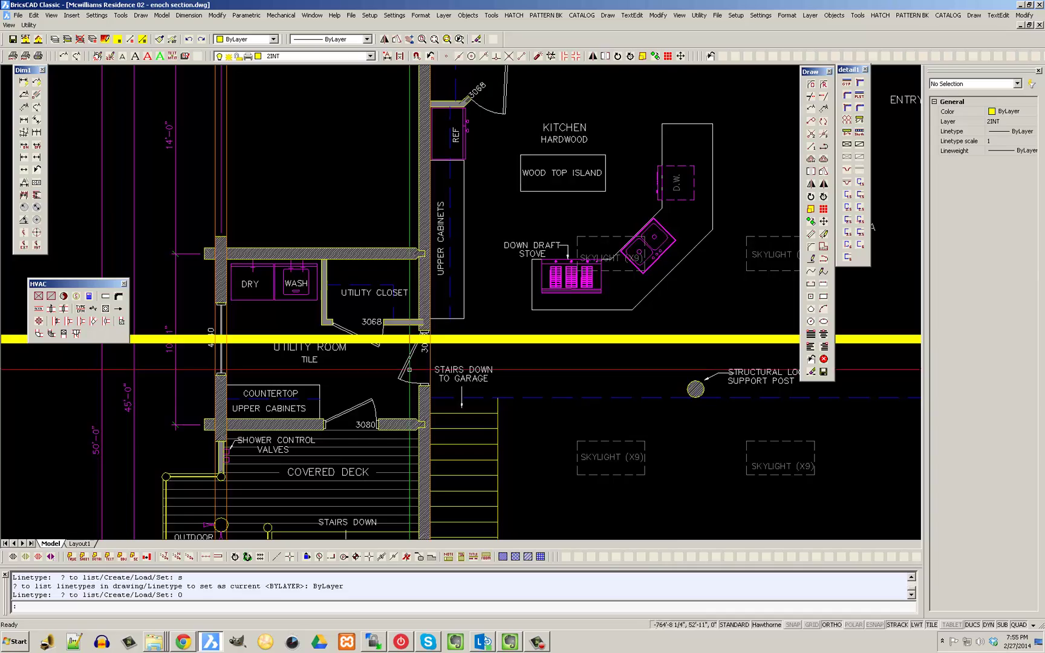
{"action": "key", "text": "Return"}
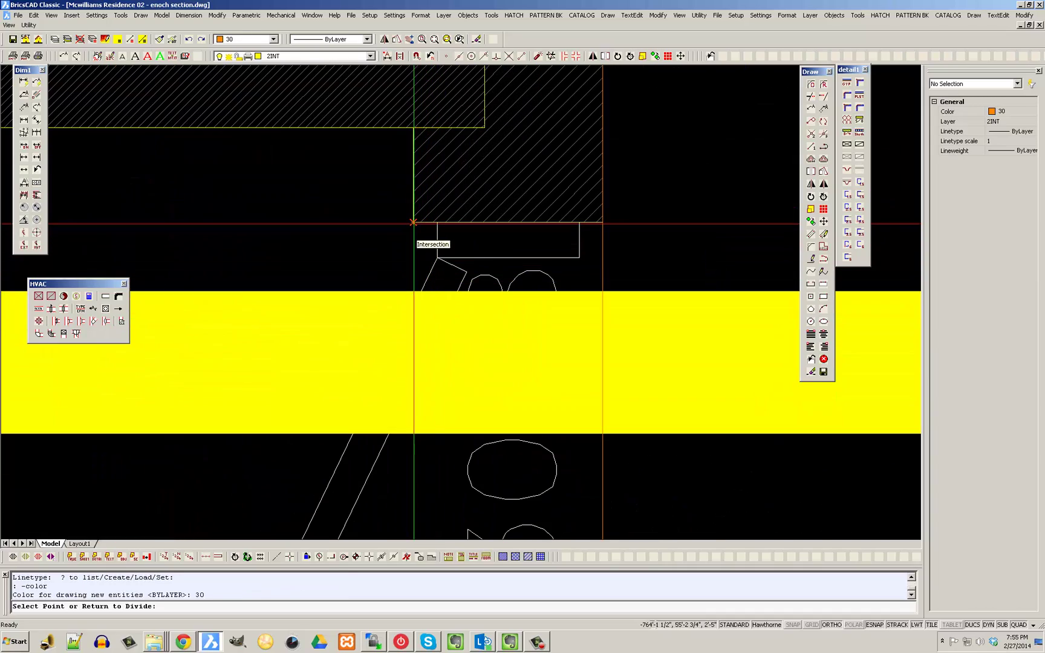
{"action": "left_click", "coordinate": [413, 222]}
{"action": "scroll", "coordinate": [424, 273], "scroll_direction": "down", "scroll_amount": 12}
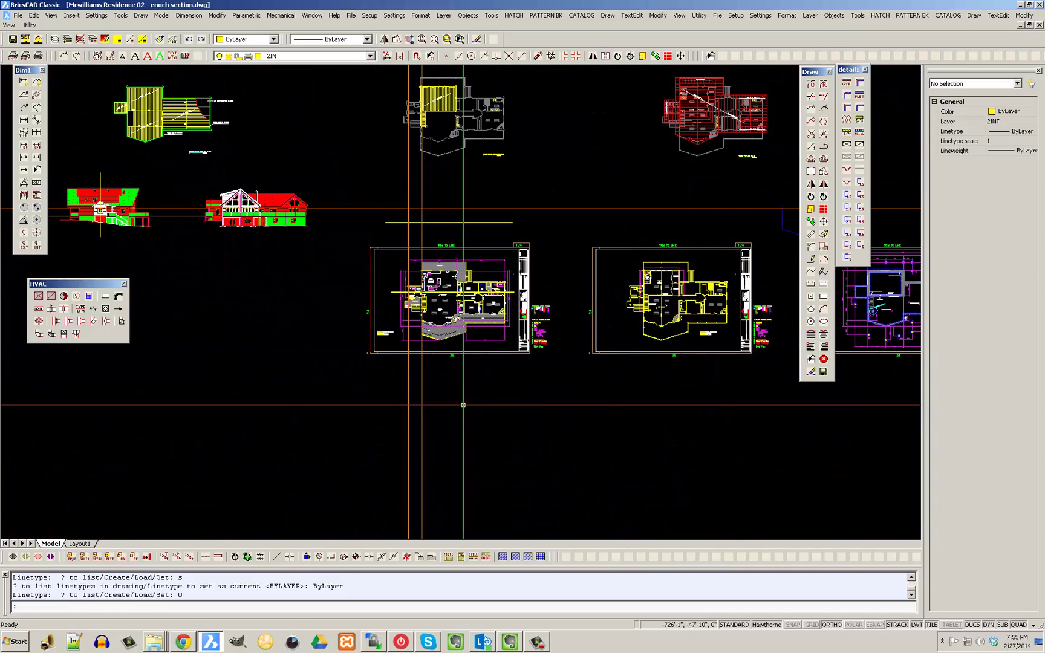
Draw a vertical construction line along the great-room-side face of the log wall next to the linen closet
{"action": "scroll", "coordinate": [461, 308], "scroll_direction": "up", "scroll_amount": 6}
{"action": "middle_click_drag", "start_coordinate": [441, 269], "coordinate": [304, 276]}
{"action": "middle_click_drag", "start_coordinate": [581, 278], "coordinate": [256, 282]}
{"action": "scroll", "coordinate": [463, 280], "scroll_direction": "up", "scroll_amount": 7}
{"action": "middle_click_drag", "start_coordinate": [517, 356], "coordinate": [475, 215]}
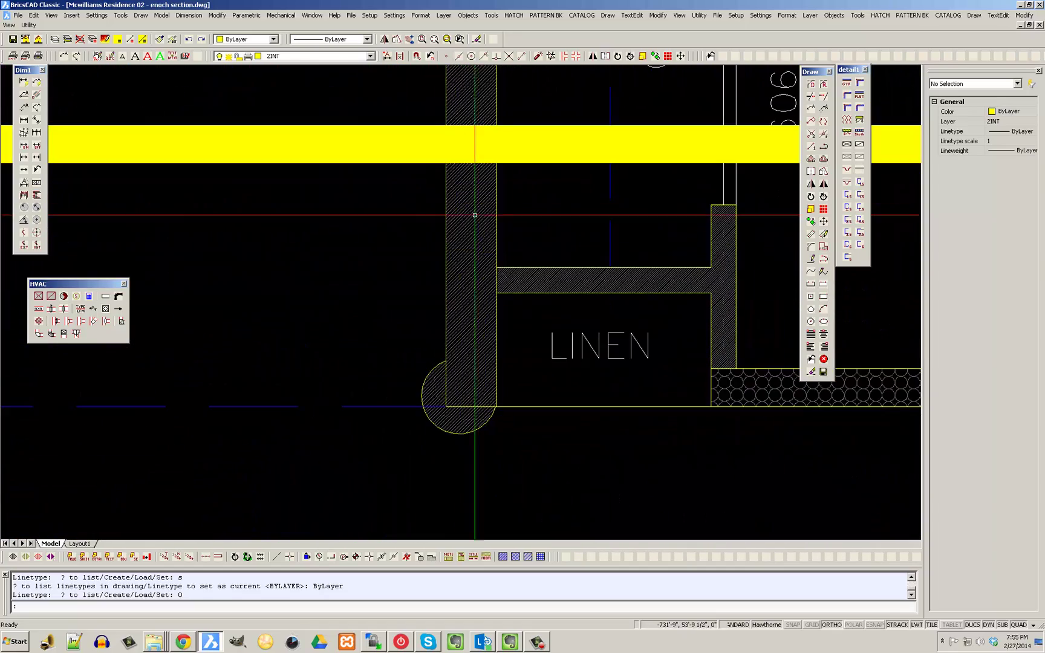
{"action": "scroll", "coordinate": [446, 413], "scroll_direction": "up", "scroll_amount": 6}
{"action": "key", "text": "space"}
{"action": "left_click", "coordinate": [441, 370]}
{"action": "scroll", "coordinate": [432, 399], "scroll_direction": "down", "scroll_amount": 10}
{"action": "left_click", "coordinate": [424, 437]}
Draw a vertical construction line along the linen-closet-side face of the same log wall
{"action": "scroll", "coordinate": [423, 313], "scroll_direction": "up", "scroll_amount": 9}
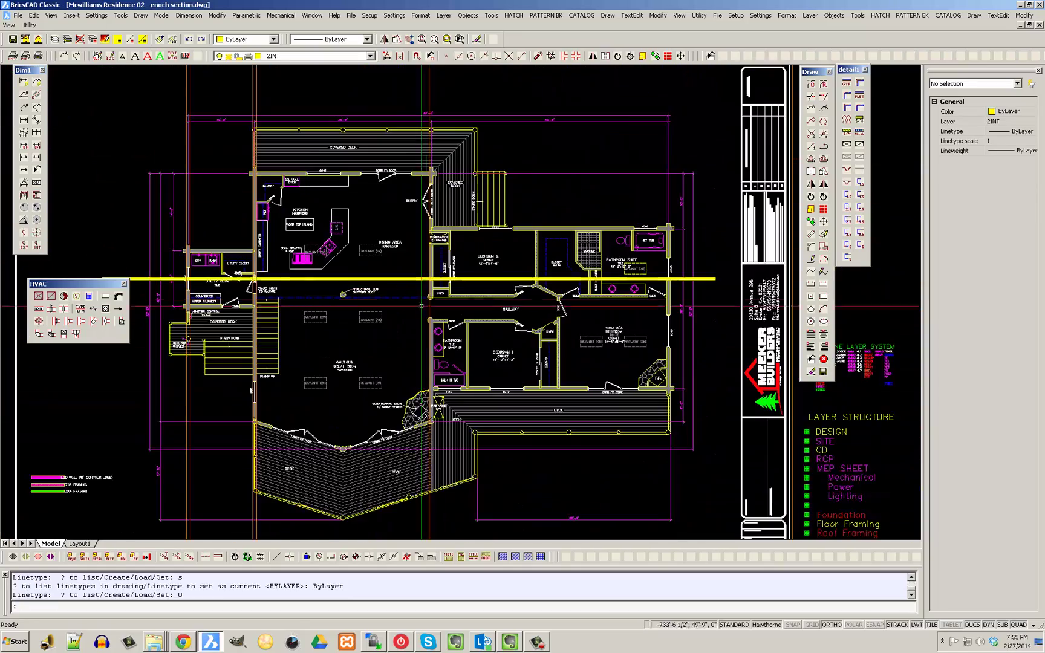
{"action": "middle_click_drag", "start_coordinate": [453, 493], "coordinate": [449, 281]}
{"action": "scroll", "coordinate": [449, 281], "scroll_direction": "up", "scroll_amount": 8}
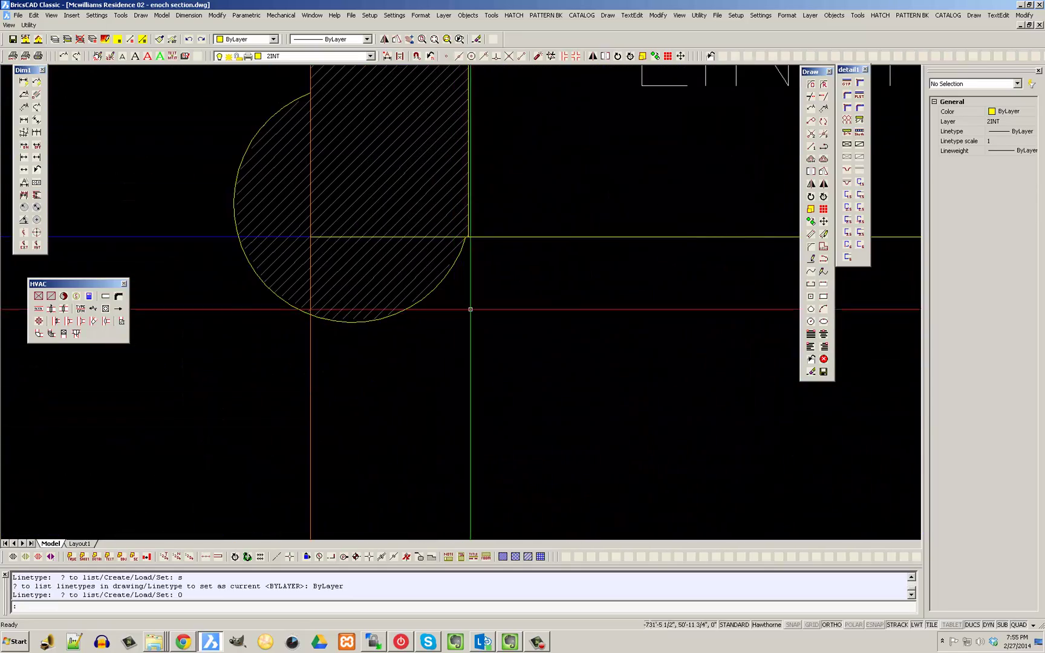
{"action": "left_click", "coordinate": [468, 234]}
{"action": "scroll", "coordinate": [468, 234], "scroll_direction": "down", "scroll_amount": 10}
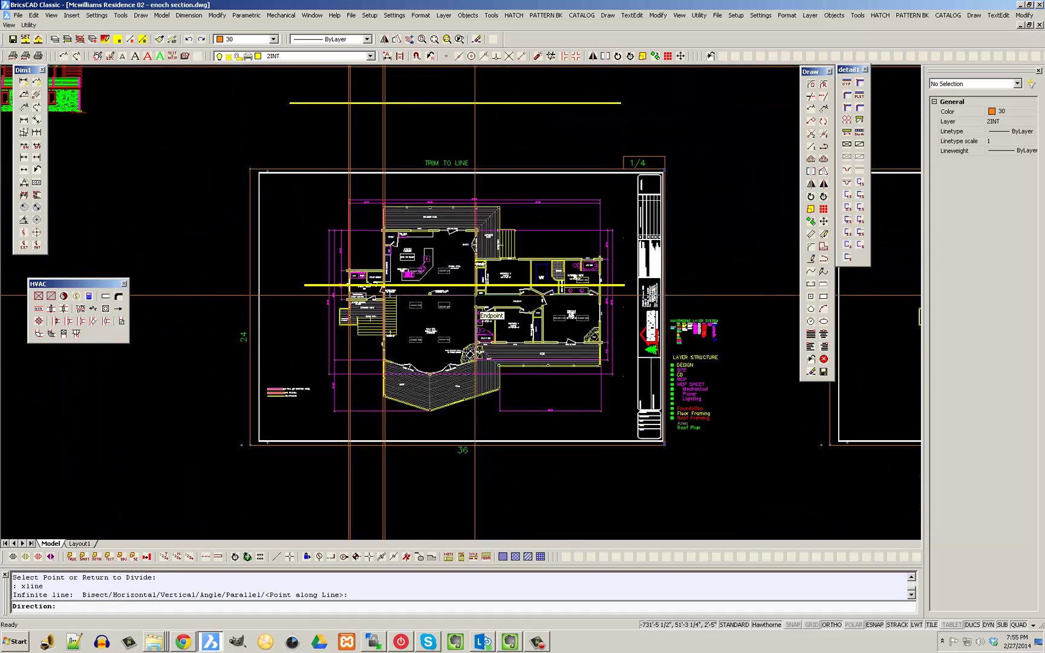
{"action": "scroll", "coordinate": [481, 281], "scroll_direction": "up", "scroll_amount": 1}
Examine the elevations in relation to the wall construction lines projected from the floor plan
{"action": "middle_click_drag", "start_coordinate": [462, 233], "coordinate": [506, 303]}
{"action": "middle_click_drag", "start_coordinate": [261, 176], "coordinate": [359, 207]}
{"action": "middle_click_drag", "start_coordinate": [240, 215], "coordinate": [464, 241]}
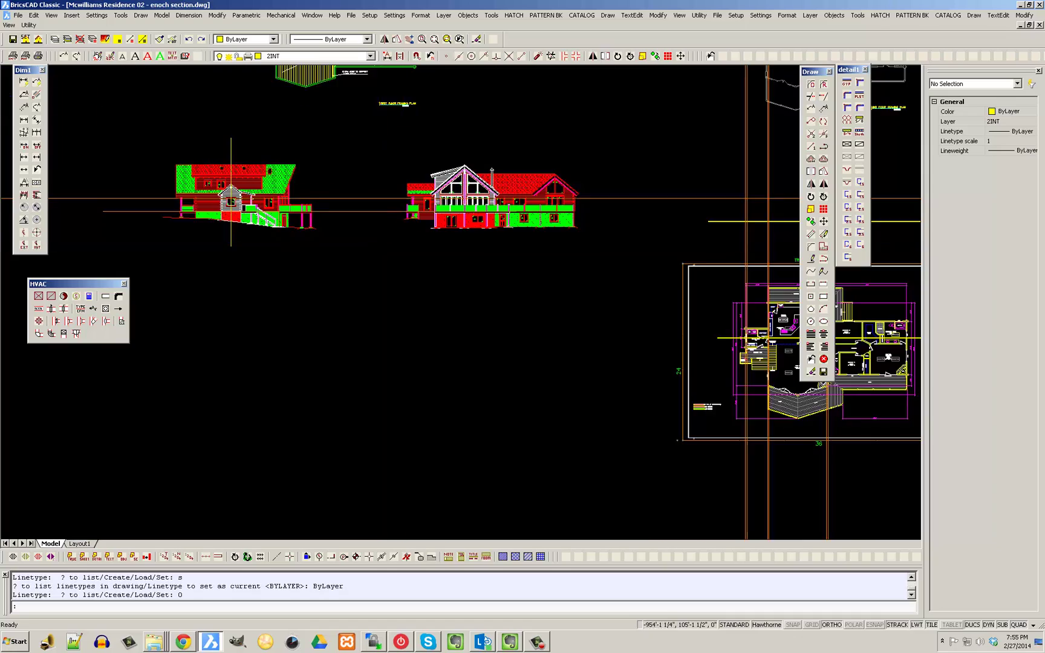
{"action": "scroll", "coordinate": [622, 244], "scroll_direction": "down", "scroll_amount": 1}
{"action": "middle_click_drag", "start_coordinate": [623, 244], "coordinate": [401, 256]}
{"action": "scroll", "coordinate": [454, 244], "scroll_direction": "up", "scroll_amount": 4}
{"action": "scroll", "coordinate": [466, 267], "scroll_direction": "up", "scroll_amount": 1}
{"action": "left_click", "coordinate": [508, 256]}
{"action": "left_click", "coordinate": [476, 191]}
{"action": "scroll", "coordinate": [411, 281], "scroll_direction": "down", "scroll_amount": 4}
{"action": "scroll", "coordinate": [576, 245], "scroll_direction": "up", "scroll_amount": 4}
{"action": "key", "text": "Escape"}
{"action": "left_click", "coordinate": [559, 369]}
{"action": "left_click", "coordinate": [487, 289]}
{"action": "key", "text": "Escape"}
Examine the vertical section line through the log gable of the side elevation and compare it with the floor plan
{"action": "scroll", "coordinate": [472, 299], "scroll_direction": "down", "scroll_amount": 3}
{"action": "scroll", "coordinate": [377, 280], "scroll_direction": "down", "scroll_amount": 2}
{"action": "middle_click_drag", "start_coordinate": [298, 277], "coordinate": [569, 281]}
{"action": "middle_click_drag", "start_coordinate": [383, 303], "coordinate": [494, 313]}
{"action": "scroll", "coordinate": [399, 294], "scroll_direction": "up", "scroll_amount": 2}
{"action": "scroll", "coordinate": [399, 294], "scroll_direction": "up", "scroll_amount": 1}
{"action": "scroll", "coordinate": [421, 277], "scroll_direction": "down", "scroll_amount": 1}
{"action": "scroll", "coordinate": [421, 276], "scroll_direction": "down", "scroll_amount": 2}
{"action": "left_click", "coordinate": [420, 157]}
{"action": "scroll", "coordinate": [424, 181], "scroll_direction": "up", "scroll_amount": 1}
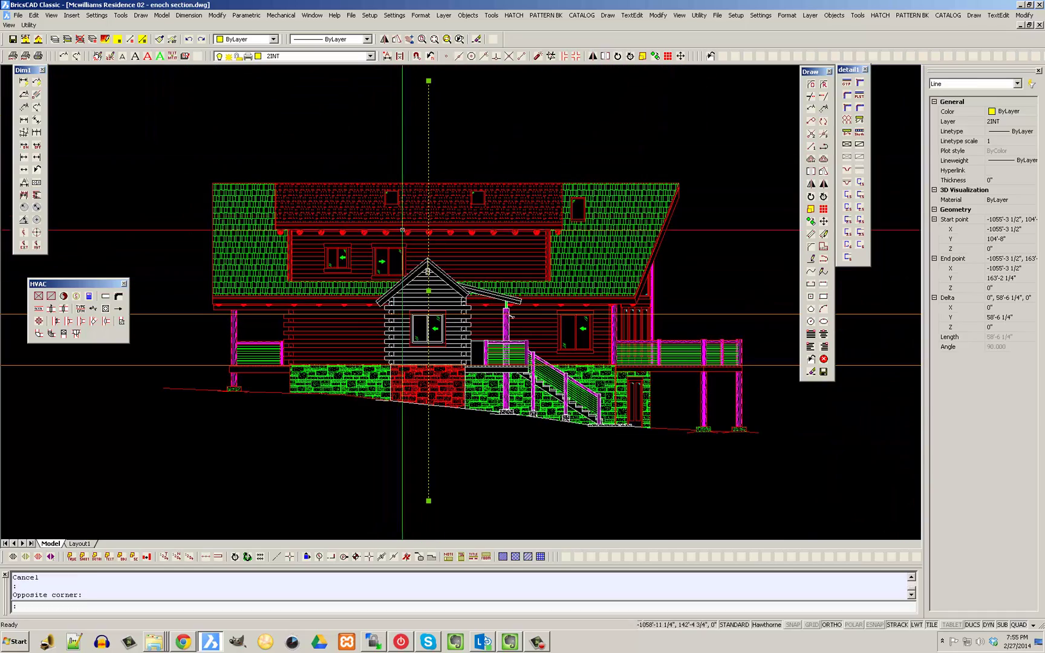
{"action": "scroll", "coordinate": [523, 290], "scroll_direction": "down", "scroll_amount": 4}
{"action": "mouse_move", "coordinate": [848, 449]}
{"action": "middle_mouse_down"}
{"action": "mouse_move", "coordinate": [666, 355]}
{"action": "mouse_move", "coordinate": [587, 349]}
{"action": "middle_mouse_up"}
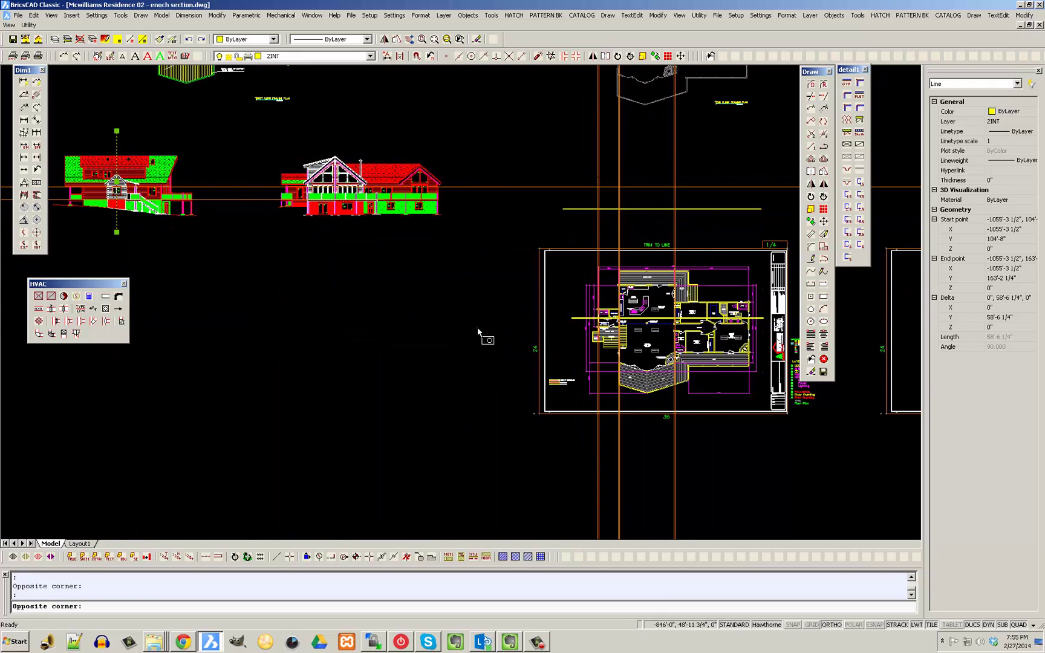
{"action": "key", "text": "Escape"}
Draw a horizontal construction line from the section line's intersection with the sloping grade across to the yellow line above the plan
{"action": "scroll", "coordinate": [117, 181], "scroll_direction": "up", "scroll_amount": 10}
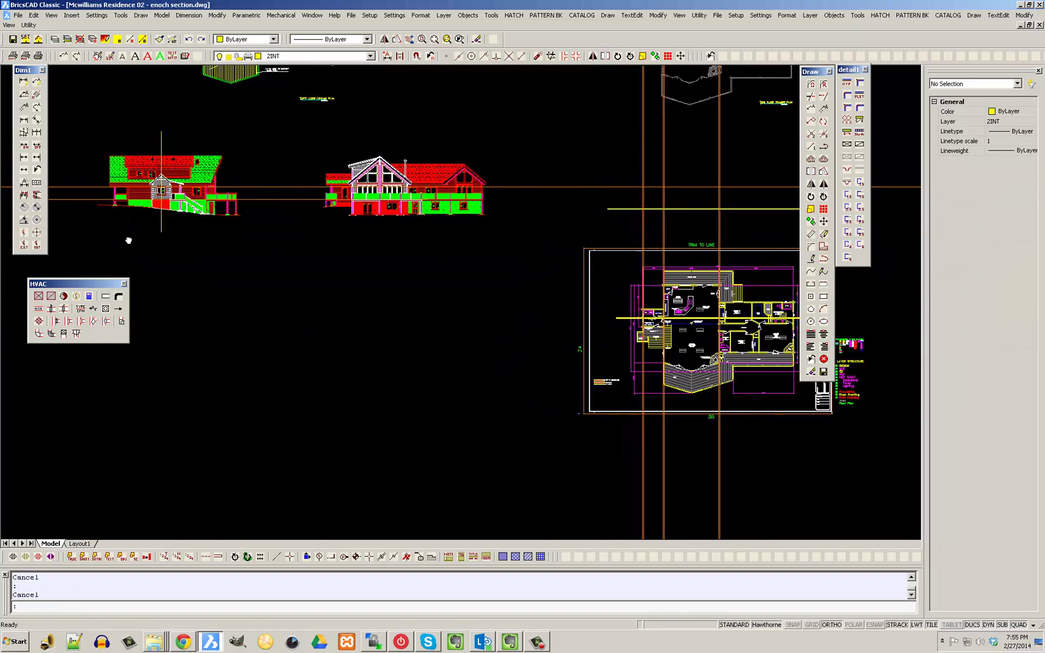
{"action": "scroll", "coordinate": [212, 251], "scroll_direction": "up", "scroll_amount": 5}
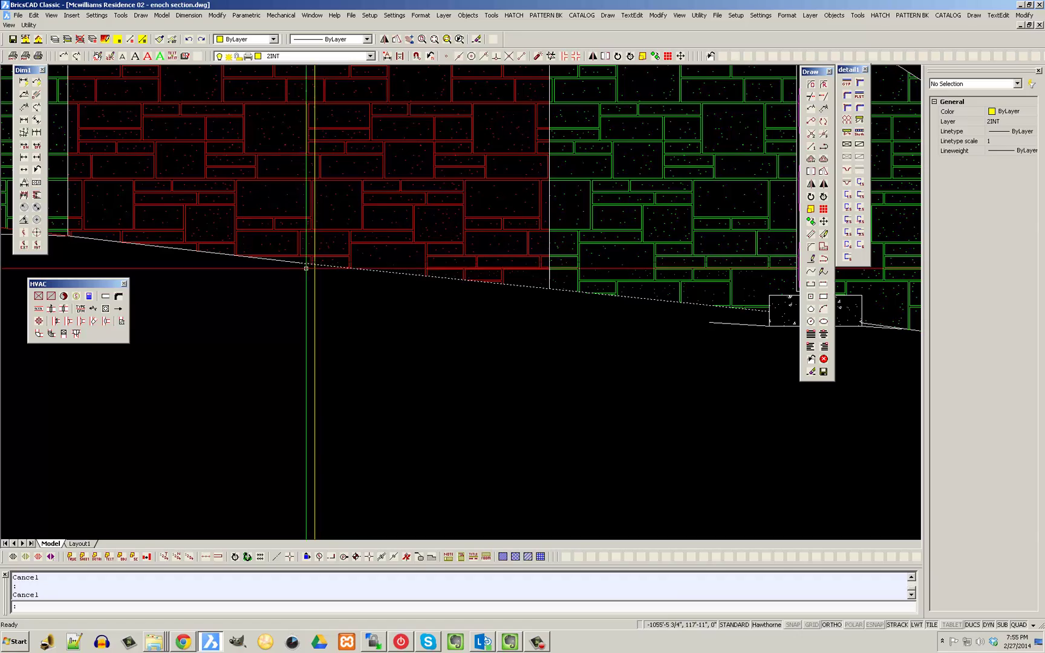
{"action": "left_click", "coordinate": [281, 557]}
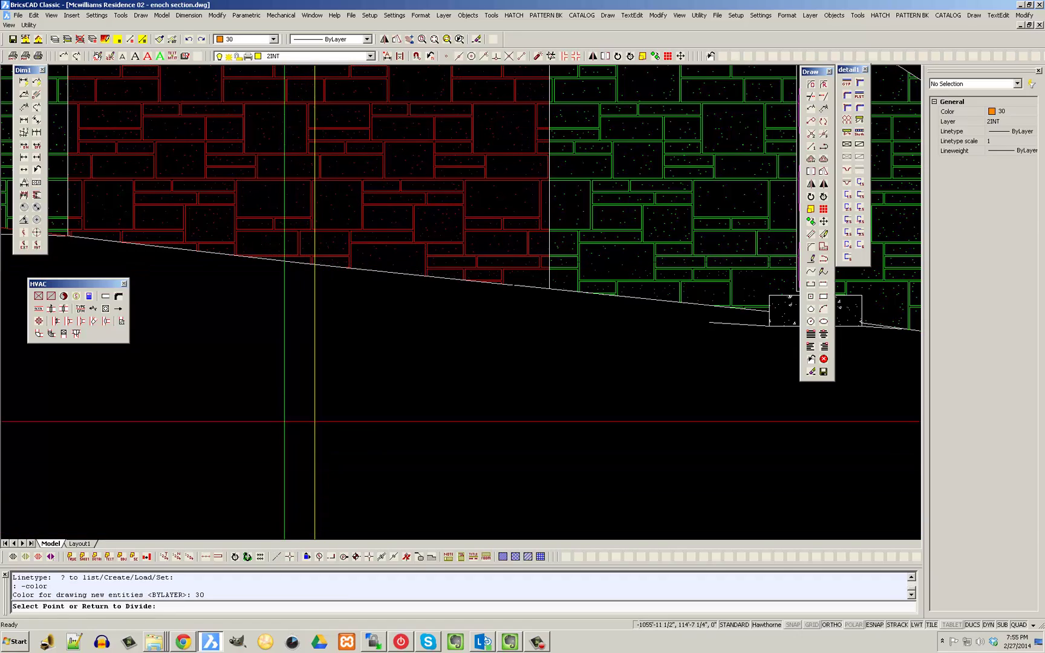
{"action": "left_click", "coordinate": [315, 263]}
{"action": "scroll", "coordinate": [291, 300], "scroll_direction": "down", "scroll_amount": 3}
{"action": "scroll", "coordinate": [303, 283], "scroll_direction": "down", "scroll_amount": 8}
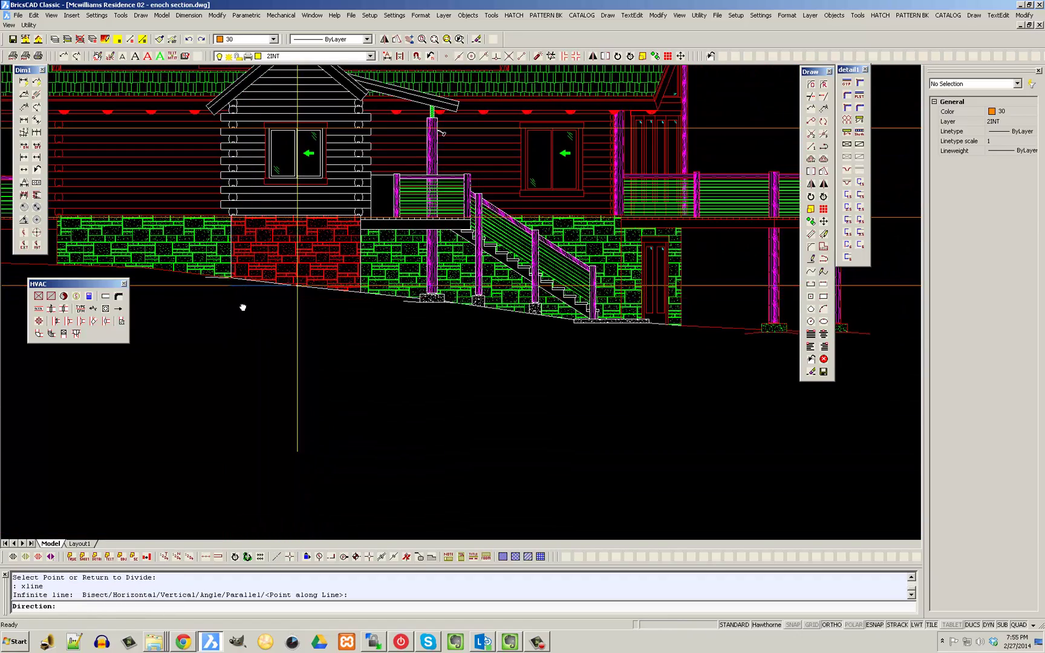
{"action": "middle_click_drag", "start_coordinate": [795, 331], "coordinate": [595, 329]}
{"action": "scroll", "coordinate": [564, 328], "scroll_direction": "up", "scroll_amount": 6}
{"action": "left_click", "coordinate": [397, 302]}
{"action": "scroll", "coordinate": [394, 290], "scroll_direction": "down", "scroll_amount": 2}
{"action": "scroll", "coordinate": [394, 283], "scroll_direction": "up", "scroll_amount": 4}
{"action": "scroll", "coordinate": [360, 314], "scroll_direction": "down", "scroll_amount": 4}
Erase the horizontal construction line that overlaps the thick yellow line above the floor plan
{"action": "key", "text": "Escape"}
{"action": "left_click", "coordinate": [290, 322]}
{"action": "left_click", "coordinate": [282, 307]}
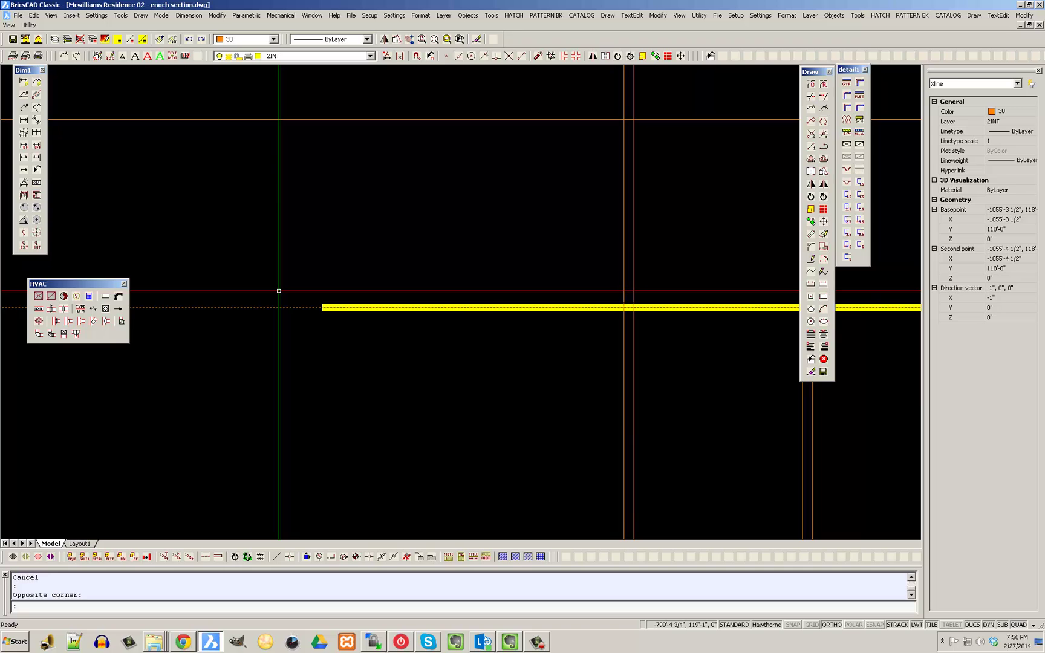
Stretch the left end of the thick yellow line above the floor plan about 7 feet outward
{"action": "scroll", "coordinate": [279, 291], "scroll_direction": "down", "scroll_amount": 2}
{"action": "left_click", "coordinate": [334, 308]}
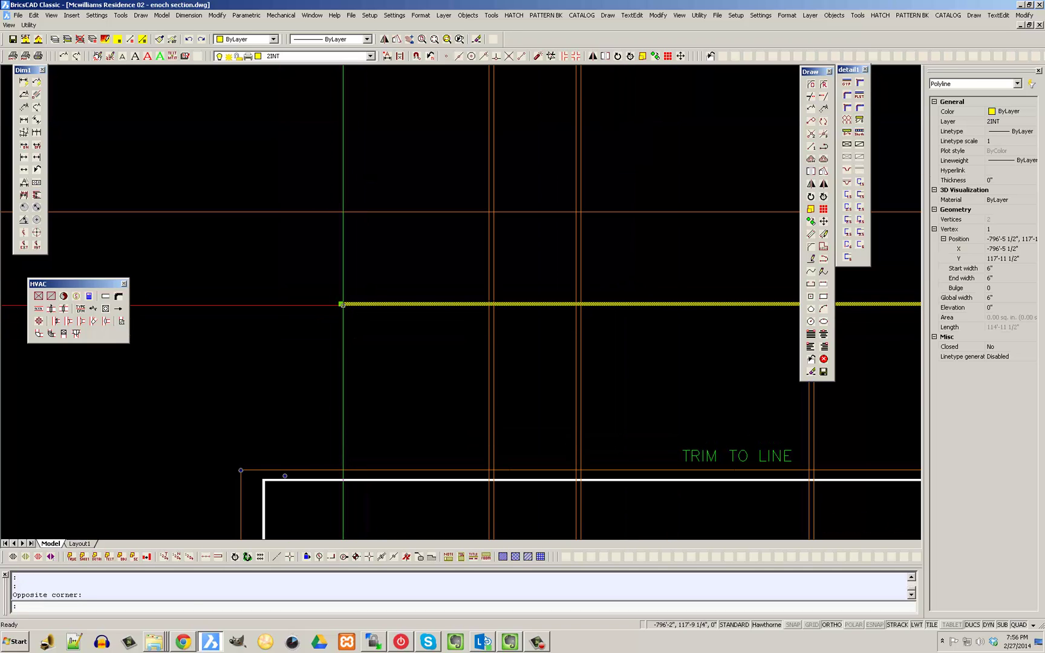
{"action": "left_click", "coordinate": [341, 303]}
{"action": "left_click", "coordinate": [290, 310]}
{"action": "key", "text": "Escape"}
Stretch the right end of the thick yellow line outward for a total length of about 135'-9"
{"action": "scroll", "coordinate": [182, 315], "scroll_direction": "down", "scroll_amount": 3}
{"action": "left_click", "coordinate": [525, 329]}
{"action": "left_click", "coordinate": [511, 305]}
{"action": "left_click", "coordinate": [522, 311]}
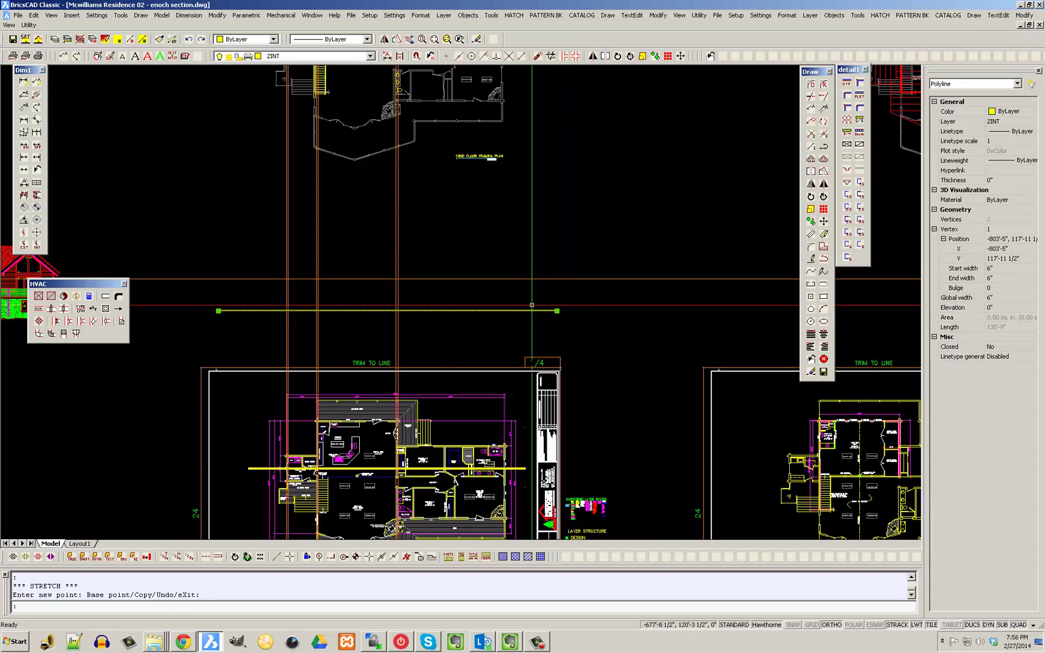
{"action": "key", "text": "Escape"}
{"action": "scroll", "coordinate": [417, 145], "scroll_direction": "down", "scroll_amount": 3}
{"action": "scroll", "coordinate": [401, 284], "scroll_direction": "up", "scroll_amount": 2}
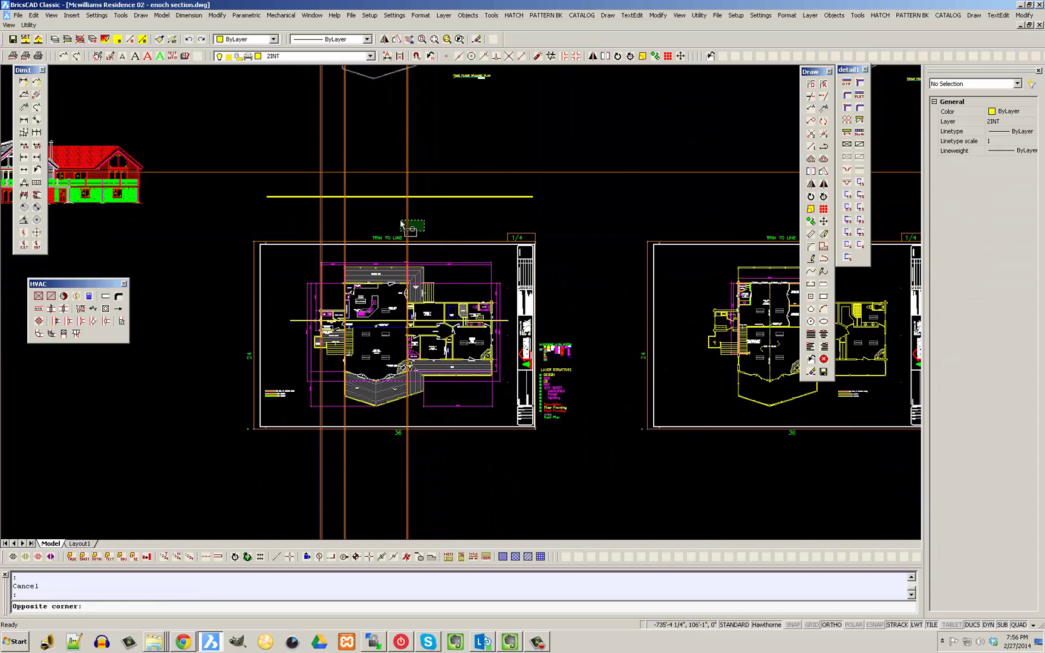
{"action": "left_click", "coordinate": [402, 224]}
{"action": "scroll", "coordinate": [404, 223], "scroll_direction": "up", "scroll_amount": 4}
{"action": "key", "text": "Escape"}
{"action": "scroll", "coordinate": [404, 223], "scroll_direction": "down", "scroll_amount": 5}
{"action": "scroll", "coordinate": [460, 242], "scroll_direction": "up", "scroll_amount": 3}
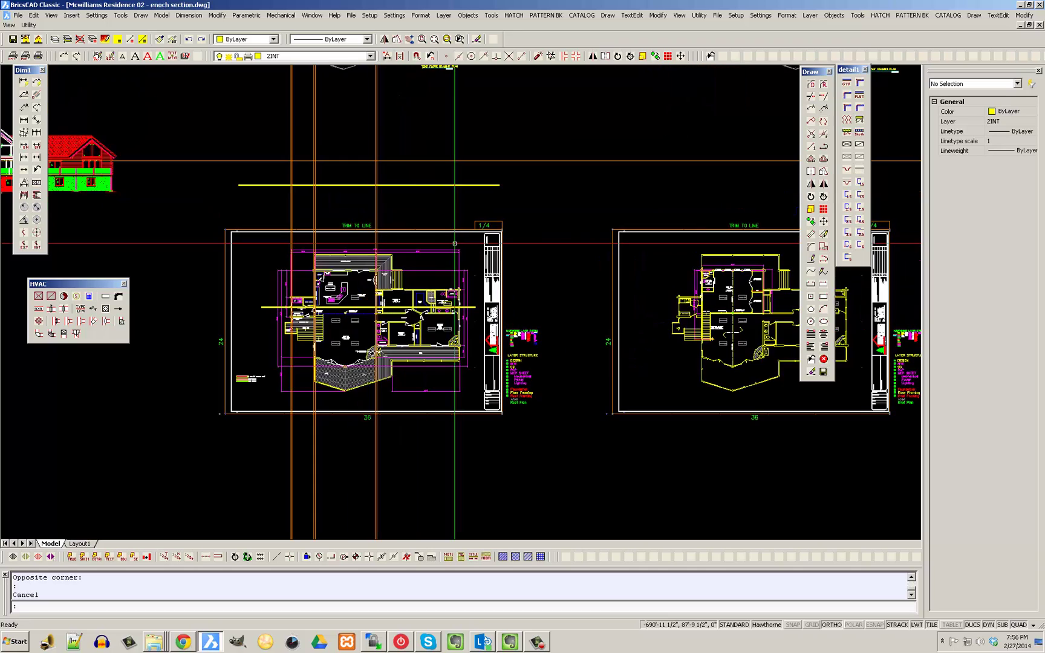
{"action": "left_click", "coordinate": [533, 641]}
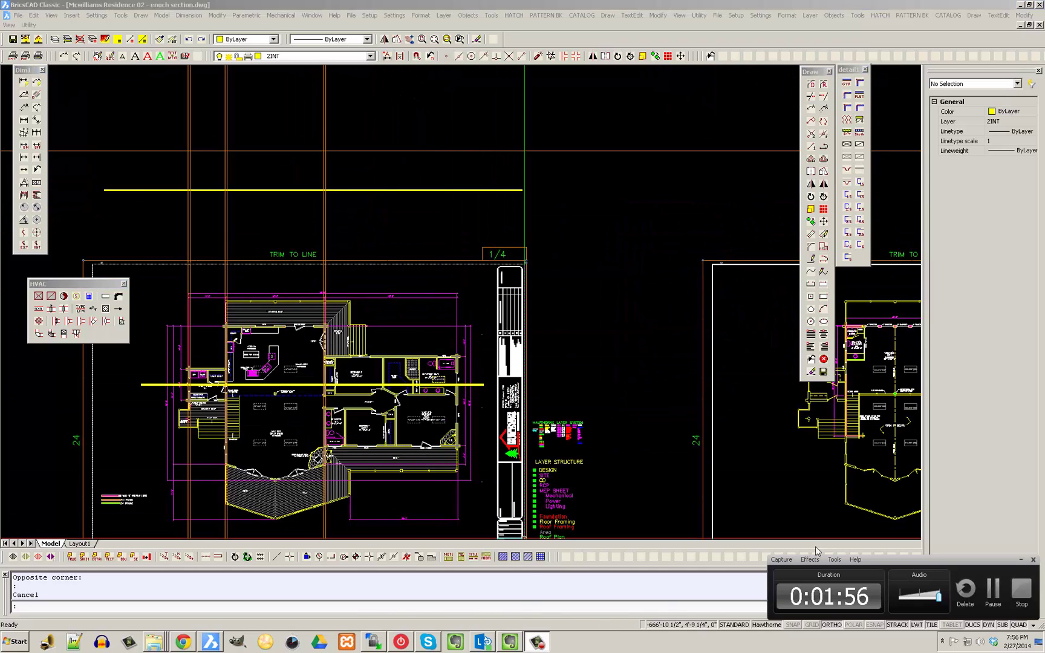
{"action": "left_click", "coordinate": [993, 590]}
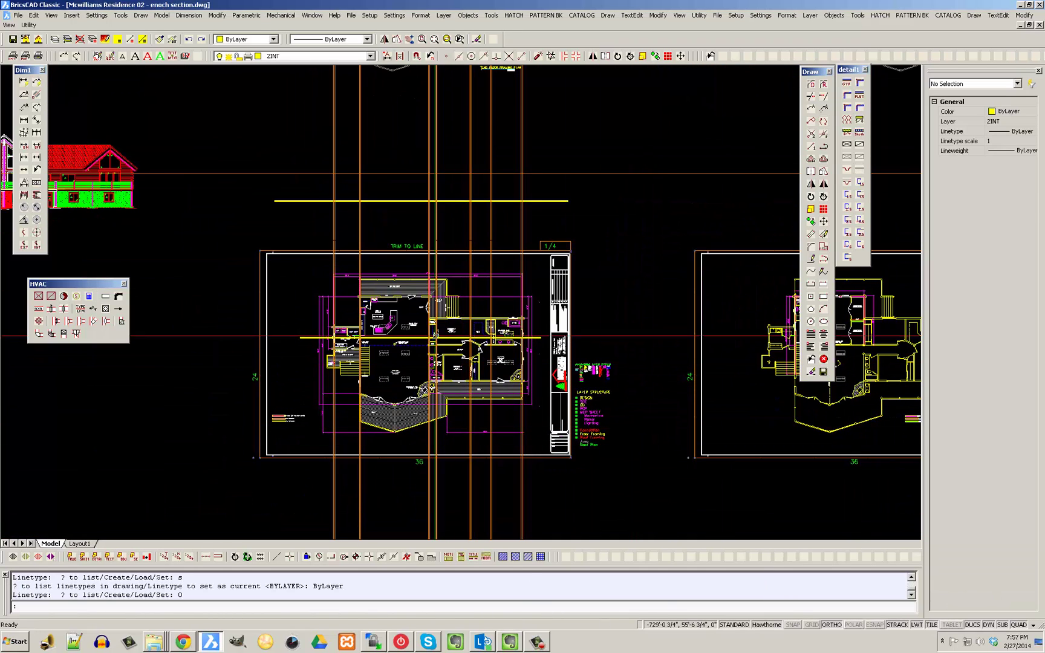
Examine the vertical construction lines projected from the wall faces that the thick yellow section line crosses on the floor plan
{"action": "scroll", "coordinate": [508, 394], "scroll_direction": "down", "scroll_amount": 2}
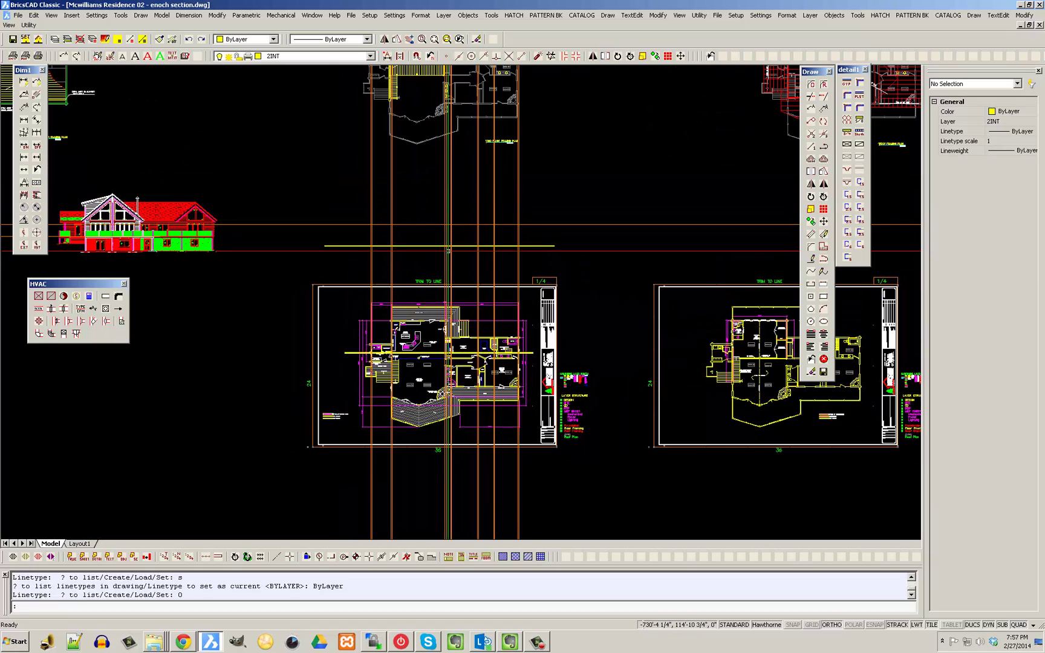
{"action": "left_click", "coordinate": [537, 267]}
{"action": "left_click", "coordinate": [348, 256]}
{"action": "scroll", "coordinate": [403, 239], "scroll_direction": "up", "scroll_amount": 3}
{"action": "key", "text": "Escape"}
{"action": "scroll", "coordinate": [403, 237], "scroll_direction": "down", "scroll_amount": 5}
{"action": "scroll", "coordinate": [403, 218], "scroll_direction": "up", "scroll_amount": 5}
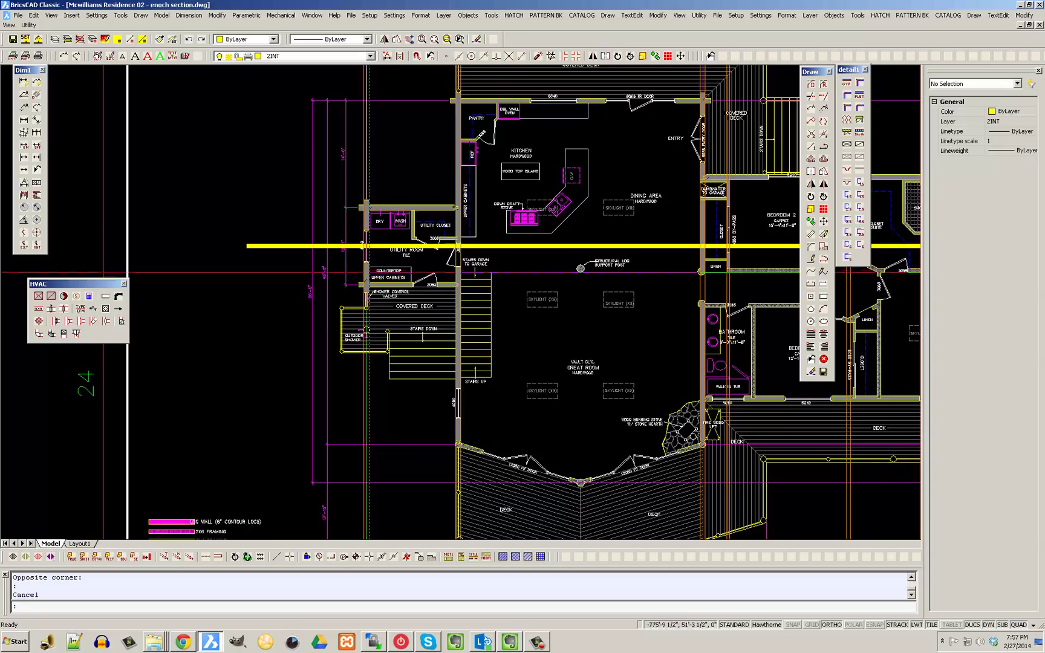
{"action": "scroll", "coordinate": [669, 234], "scroll_direction": "down", "scroll_amount": 3}
{"action": "mouse_move", "coordinate": [668, 234]}
{"action": "middle_mouse_down"}
{"action": "mouse_move", "coordinate": [505, 249]}
{"action": "mouse_move", "coordinate": [513, 268]}
{"action": "mouse_move", "coordinate": [494, 268]}
{"action": "middle_mouse_up"}
{"action": "scroll", "coordinate": [599, 257], "scroll_direction": "up", "scroll_amount": 4}
{"action": "middle_click_drag", "start_coordinate": [659, 275], "coordinate": [461, 280]}
{"action": "middle_click_drag", "start_coordinate": [696, 281], "coordinate": [380, 278]}
{"action": "mouse_move", "coordinate": [635, 274]}
{"action": "middle_mouse_down"}
{"action": "mouse_move", "coordinate": [454, 277]}
{"action": "mouse_move", "coordinate": [538, 277]}
{"action": "middle_mouse_up"}
{"action": "scroll", "coordinate": [538, 277], "scroll_direction": "up", "scroll_amount": 2}
{"action": "scroll", "coordinate": [460, 242], "scroll_direction": "down", "scroll_amount": 6}
{"action": "scroll", "coordinate": [433, 221], "scroll_direction": "up", "scroll_amount": 2}
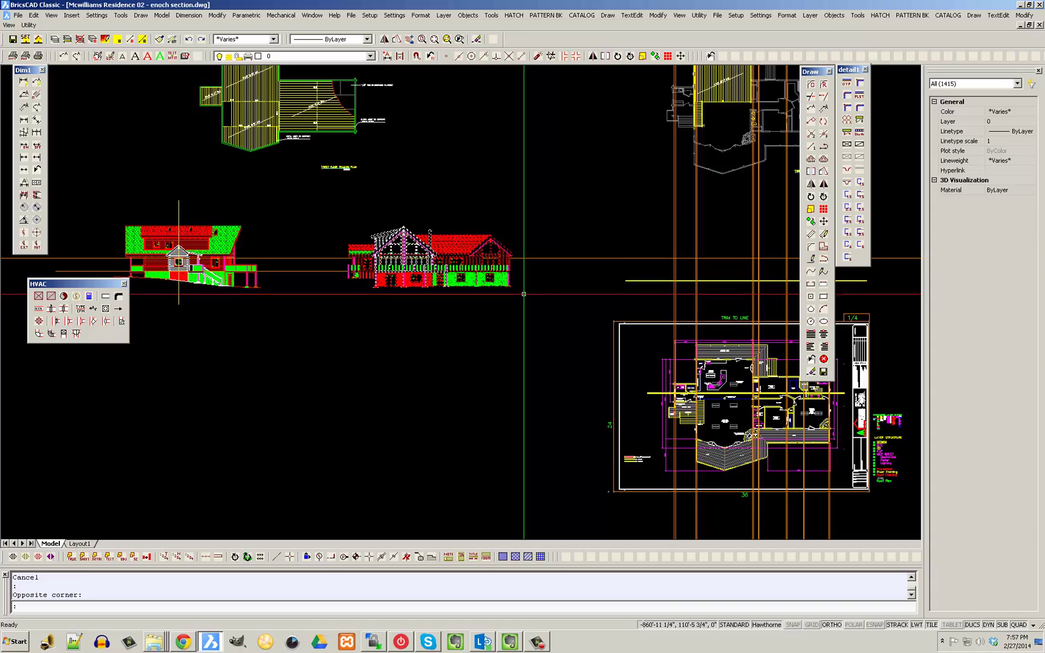
Compare the log corner of the front elevation with the projected outer wall lines above the floor plan
{"action": "middle_click_drag", "start_coordinate": [602, 304], "coordinate": [567, 325]}
{"action": "scroll", "coordinate": [357, 244], "scroll_direction": "up", "scroll_amount": 6}
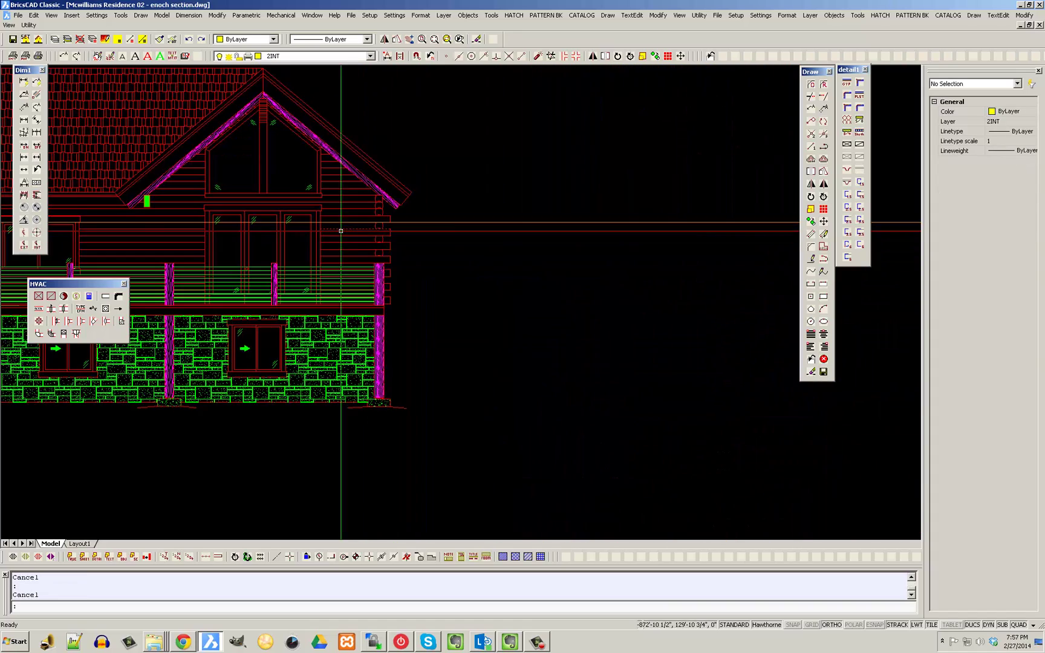
{"action": "scroll", "coordinate": [375, 245], "scroll_direction": "up", "scroll_amount": 1}
{"action": "scroll", "coordinate": [376, 239], "scroll_direction": "down", "scroll_amount": 4}
{"action": "middle_click_drag", "start_coordinate": [624, 341], "coordinate": [441, 310]}
{"action": "scroll", "coordinate": [534, 348], "scroll_direction": "up", "scroll_amount": 3}
{"action": "scroll", "coordinate": [455, 275], "scroll_direction": "down", "scroll_amount": 6}
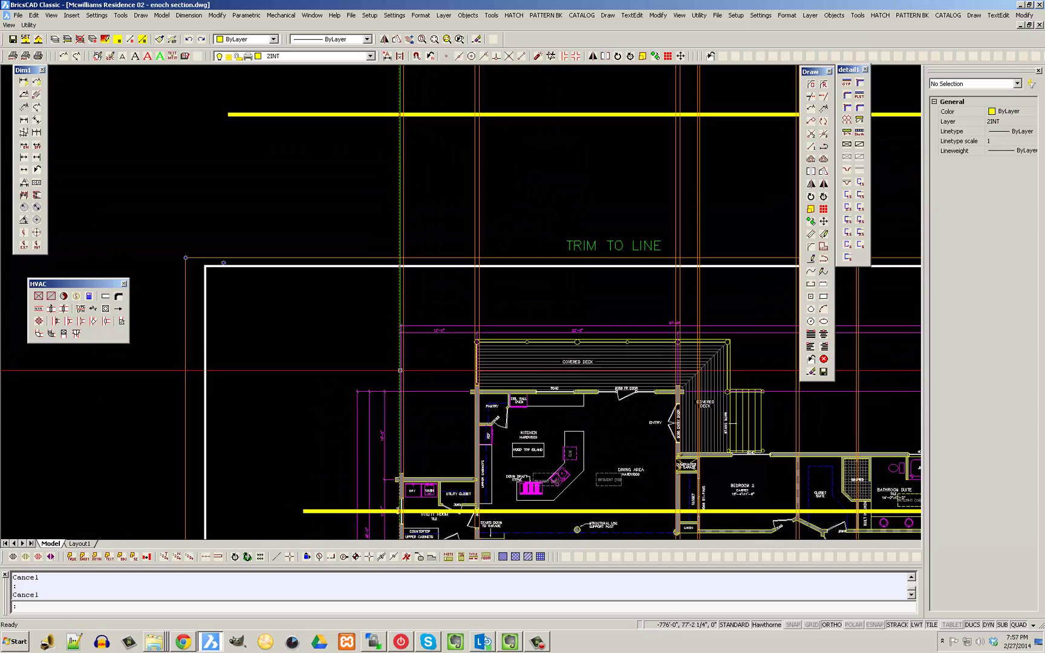
{"action": "scroll", "coordinate": [592, 321], "scroll_direction": "up", "scroll_amount": 6}
{"action": "middle_click_drag", "start_coordinate": [674, 356], "coordinate": [555, 301]}
{"action": "scroll", "coordinate": [555, 300], "scroll_direction": "up", "scroll_amount": 2}
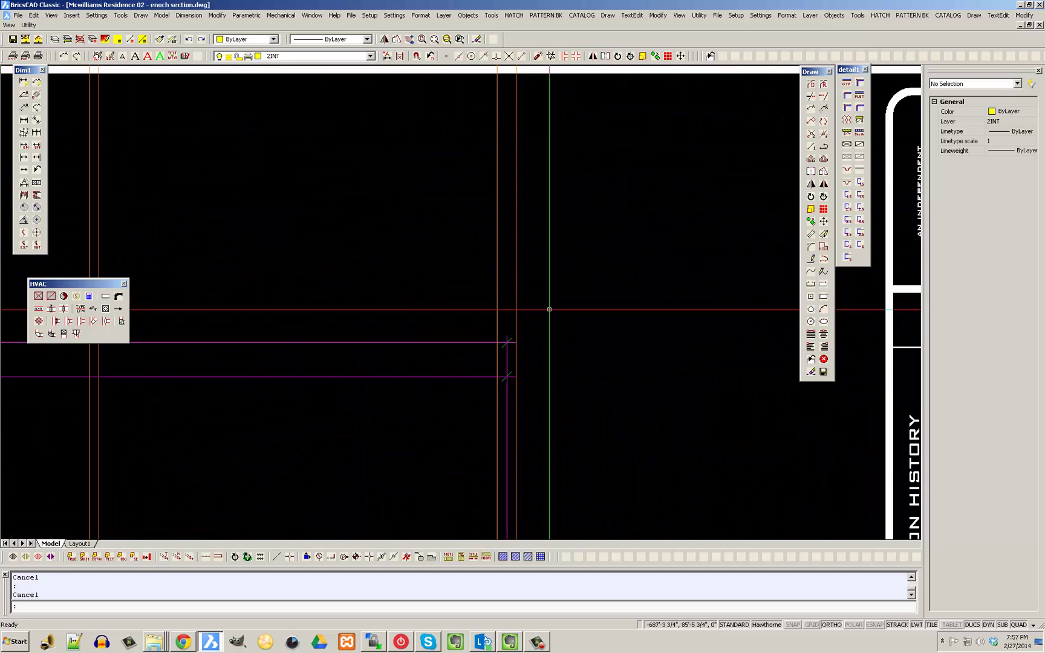
Draw a vertical construction line midway between the two projected faces of the floor plan's right exterior wall
{"action": "left_click", "coordinate": [278, 557]}
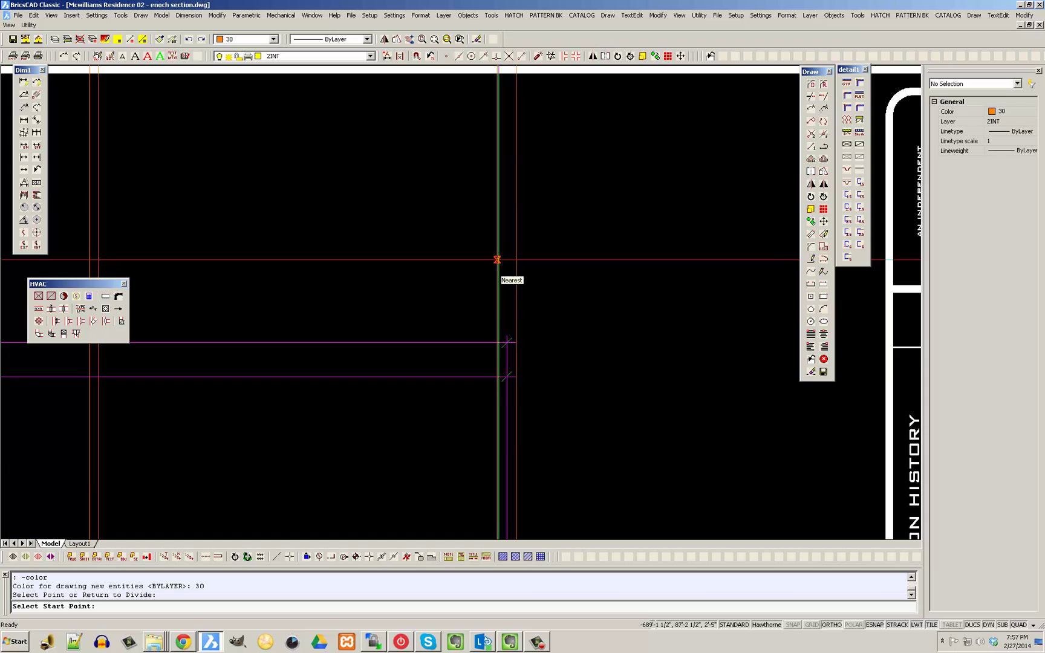
{"action": "scroll", "coordinate": [497, 261], "scroll_direction": "up", "scroll_amount": 3}
{"action": "scroll", "coordinate": [496, 257], "scroll_direction": "down", "scroll_amount": 5}
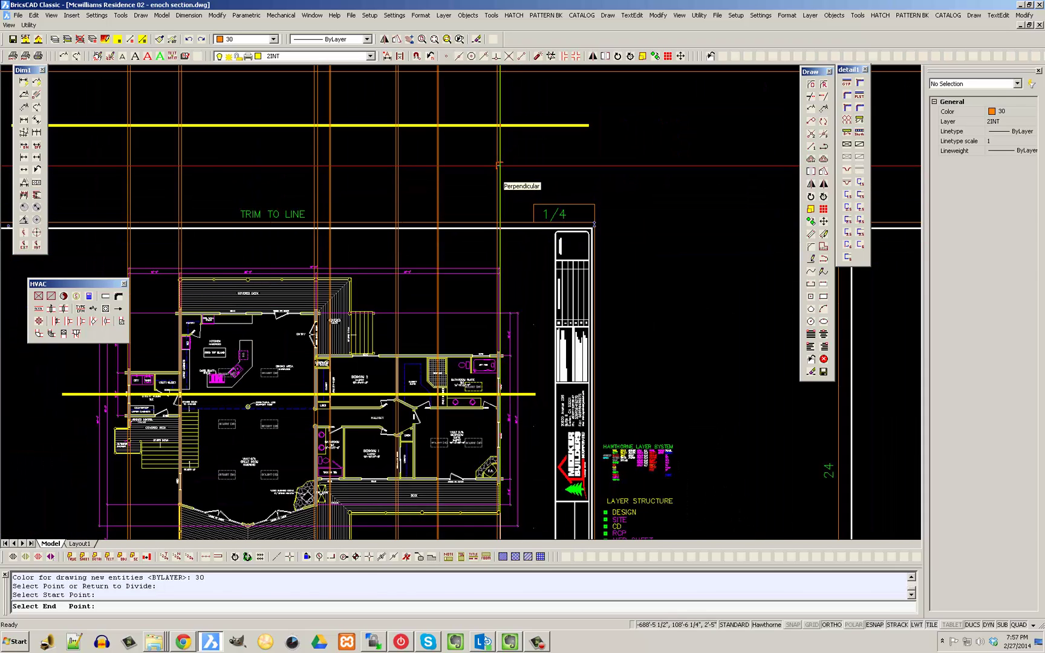
{"action": "left_click", "coordinate": [499, 165]}
{"action": "scroll", "coordinate": [523, 178], "scroll_direction": "up", "scroll_amount": 8}
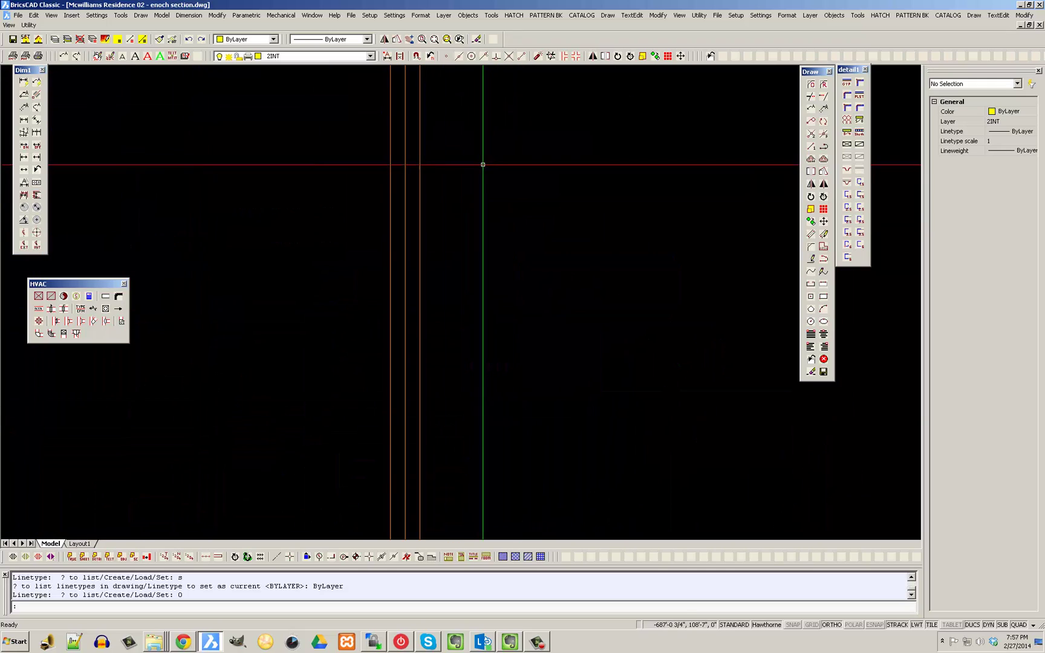
{"action": "left_click", "coordinate": [399, 185]}
{"action": "scroll", "coordinate": [468, 207], "scroll_direction": "down", "scroll_amount": 8}
{"action": "middle_click_drag", "start_coordinate": [520, 138], "coordinate": [681, 244]}
{"action": "scroll", "coordinate": [526, 233], "scroll_direction": "down", "scroll_amount": 2}
{"action": "key", "text": "Escape"}
Move the front elevation above the floor plan, from the midpoint of its right corner log's spline perpendicular to the right wall's centre construction line
{"action": "left_click", "coordinate": [339, 198]}
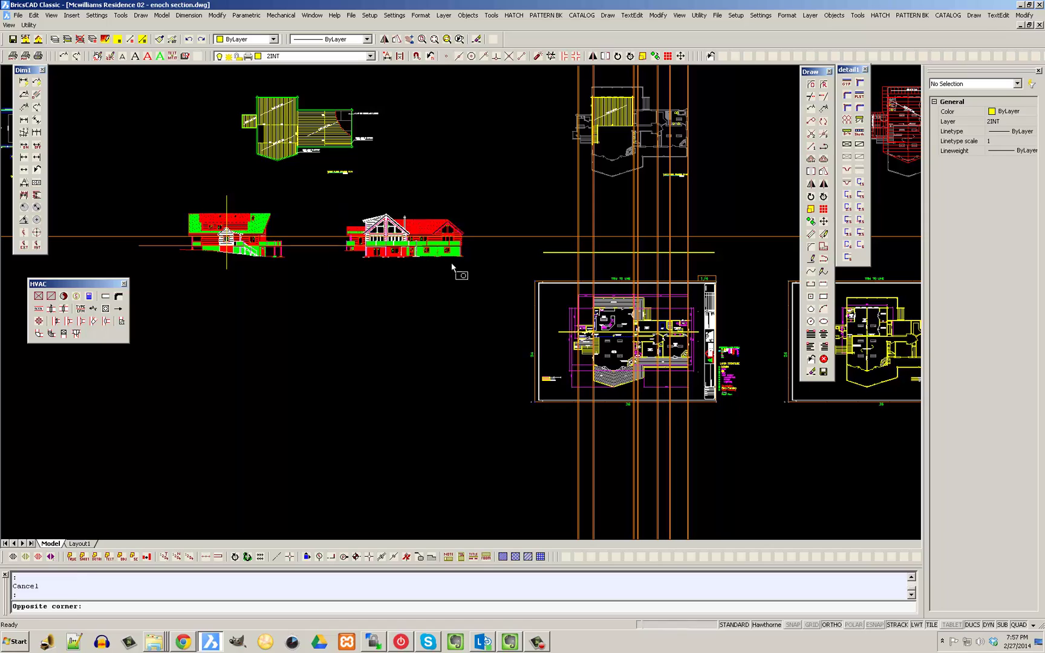
{"action": "left_click", "coordinate": [475, 281]}
{"action": "type", "text": "m"}
{"action": "key", "text": "Return"}
{"action": "scroll", "coordinate": [478, 254], "scroll_direction": "up", "scroll_amount": 10}
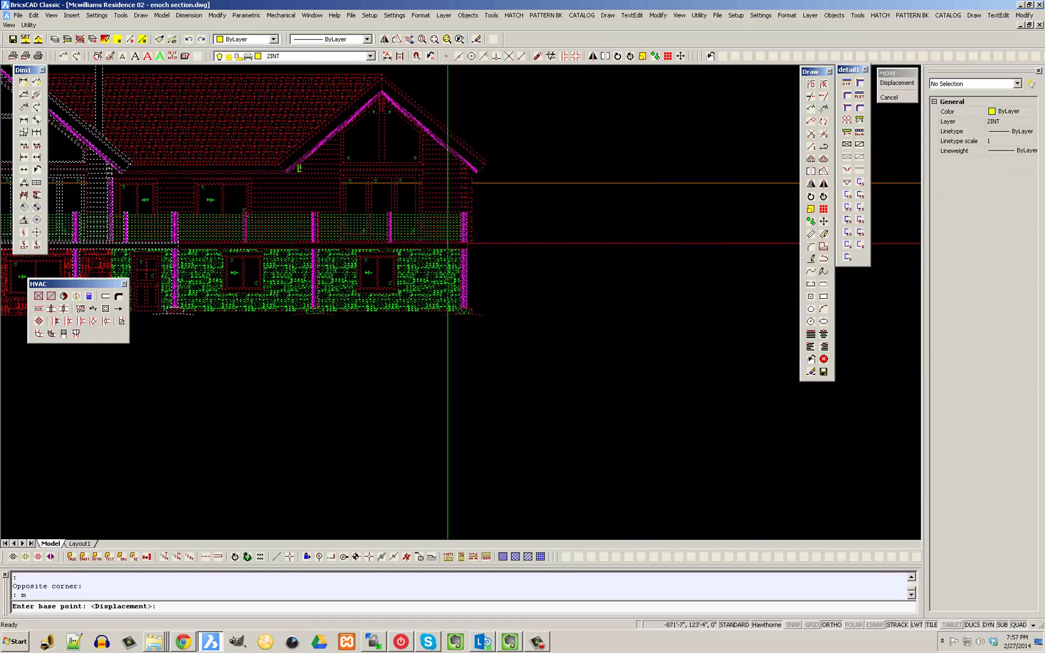
{"action": "scroll", "coordinate": [473, 244], "scroll_direction": "up", "scroll_amount": 5}
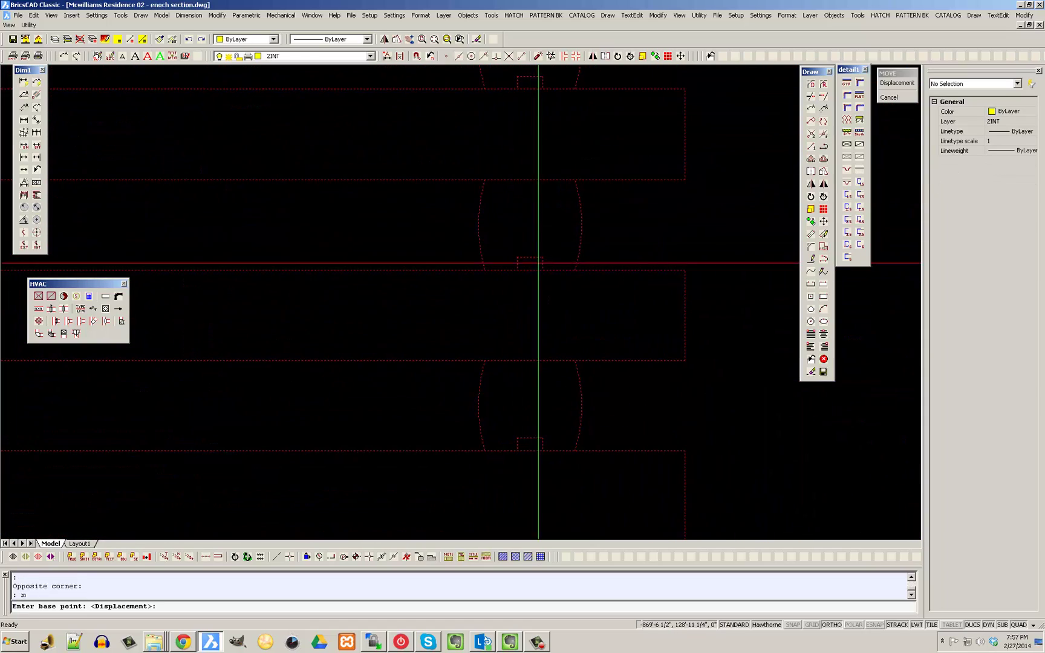
{"action": "left_click", "coordinate": [458, 57]}
{"action": "left_click", "coordinate": [530, 257]}
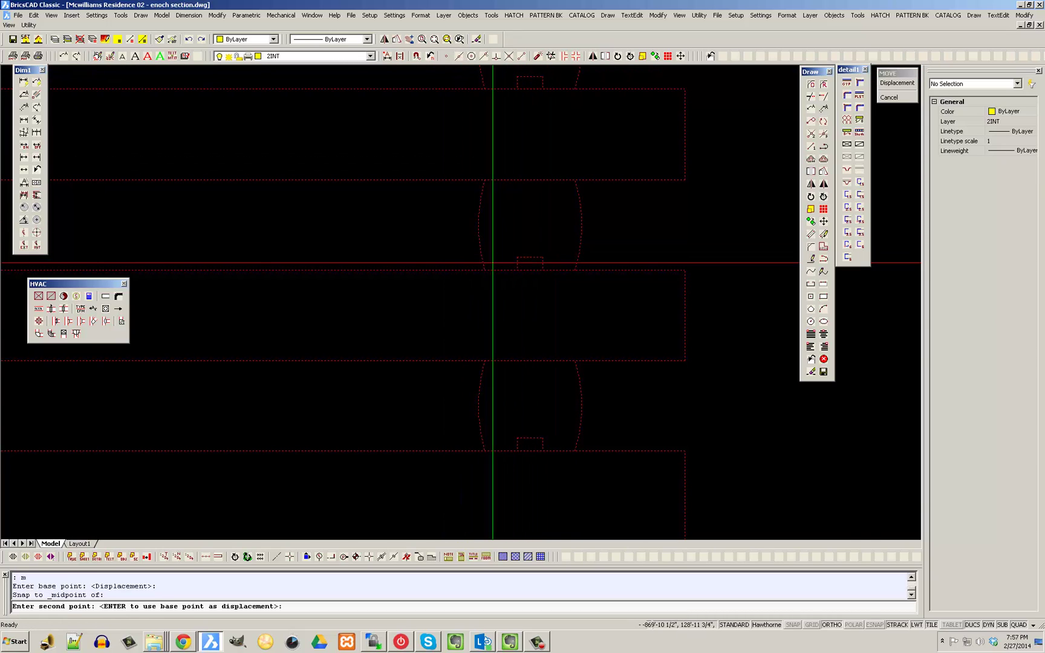
{"action": "scroll", "coordinate": [495, 256], "scroll_direction": "down", "scroll_amount": 10}
{"action": "middle_click_drag", "start_coordinate": [633, 256], "coordinate": [419, 252]}
{"action": "scroll", "coordinate": [611, 249], "scroll_direction": "up", "scroll_amount": 4}
{"action": "scroll", "coordinate": [466, 302], "scroll_direction": "down", "scroll_amount": 3}
{"action": "scroll", "coordinate": [466, 302], "scroll_direction": "up", "scroll_amount": 3}
{"action": "left_click", "coordinate": [496, 56]}
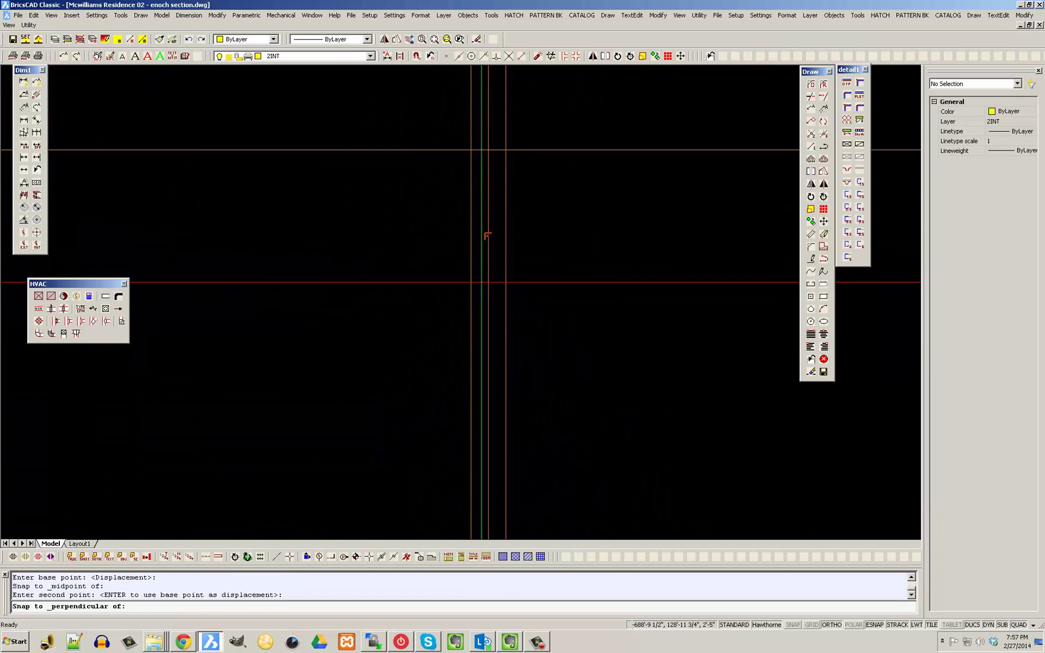
{"action": "left_click", "coordinate": [488, 235]}
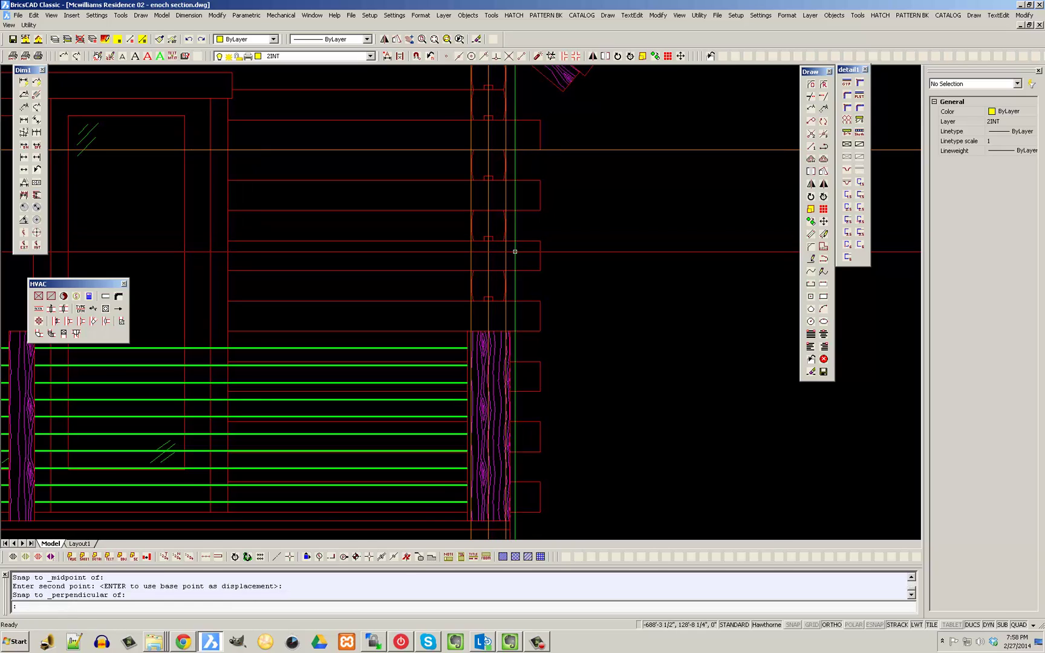
Check the alignment of the moved elevation's log corners and walls against the projected wall construction lines
{"action": "scroll", "coordinate": [531, 252], "scroll_direction": "down", "scroll_amount": 3}
{"action": "scroll", "coordinate": [531, 252], "scroll_direction": "up", "scroll_amount": 8}
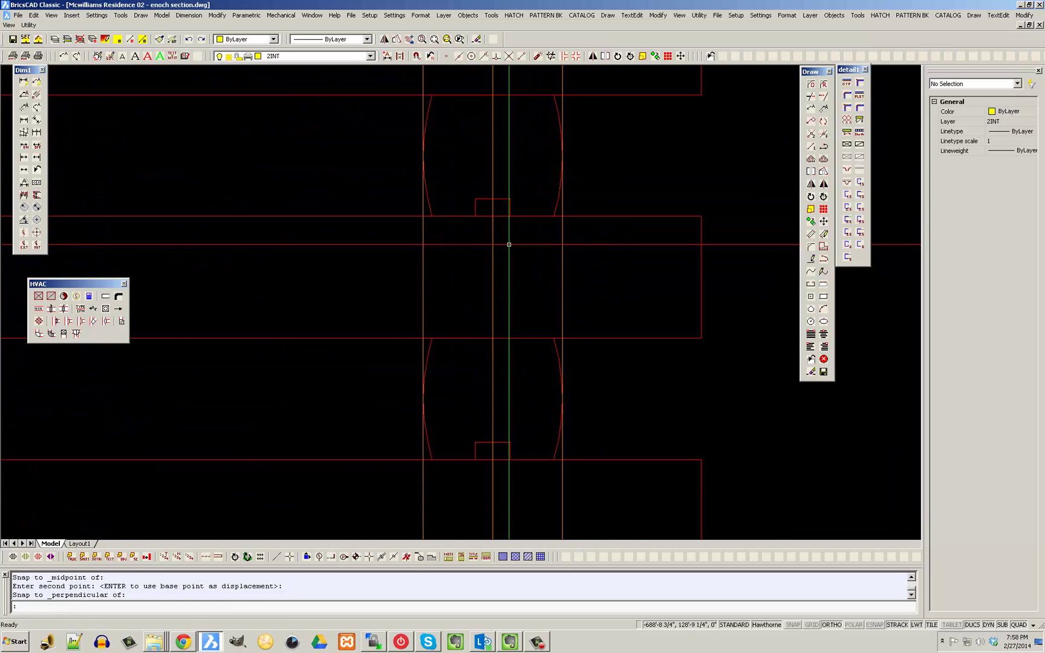
{"action": "scroll", "coordinate": [520, 216], "scroll_direction": "down", "scroll_amount": 8}
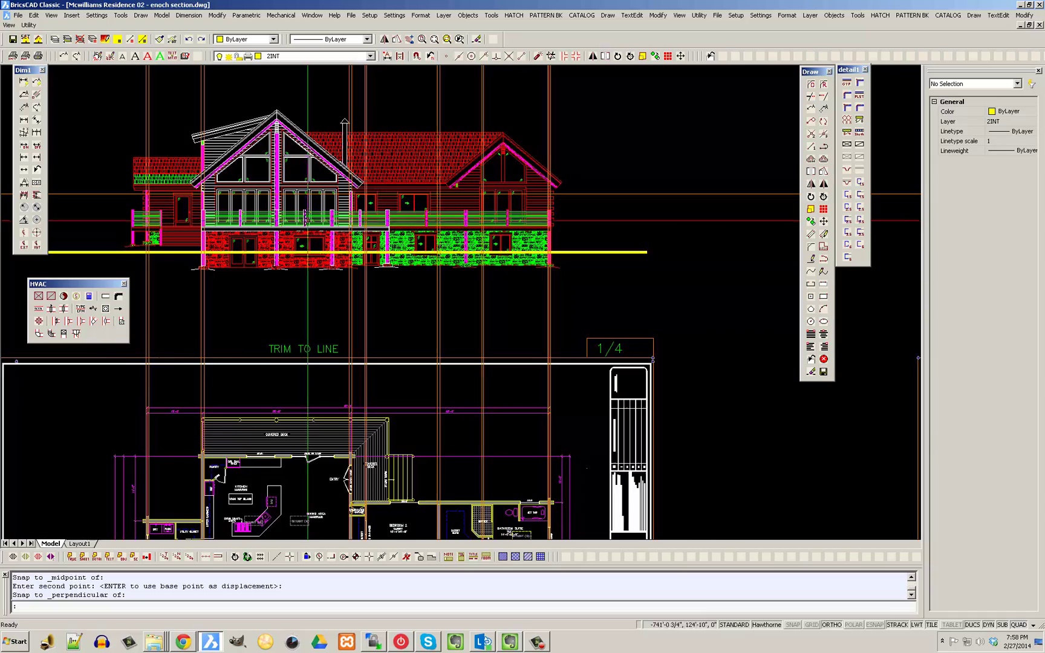
{"action": "scroll", "coordinate": [431, 222], "scroll_direction": "up", "scroll_amount": 6}
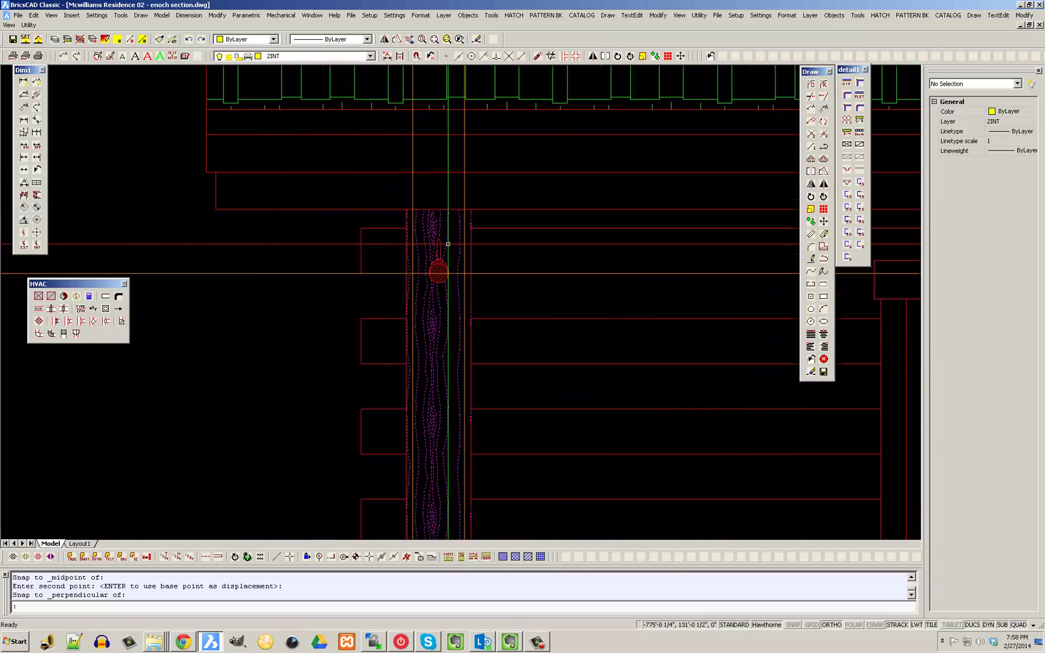
{"action": "scroll", "coordinate": [406, 229], "scroll_direction": "down", "scroll_amount": 2}
{"action": "scroll", "coordinate": [436, 214], "scroll_direction": "up", "scroll_amount": 5}
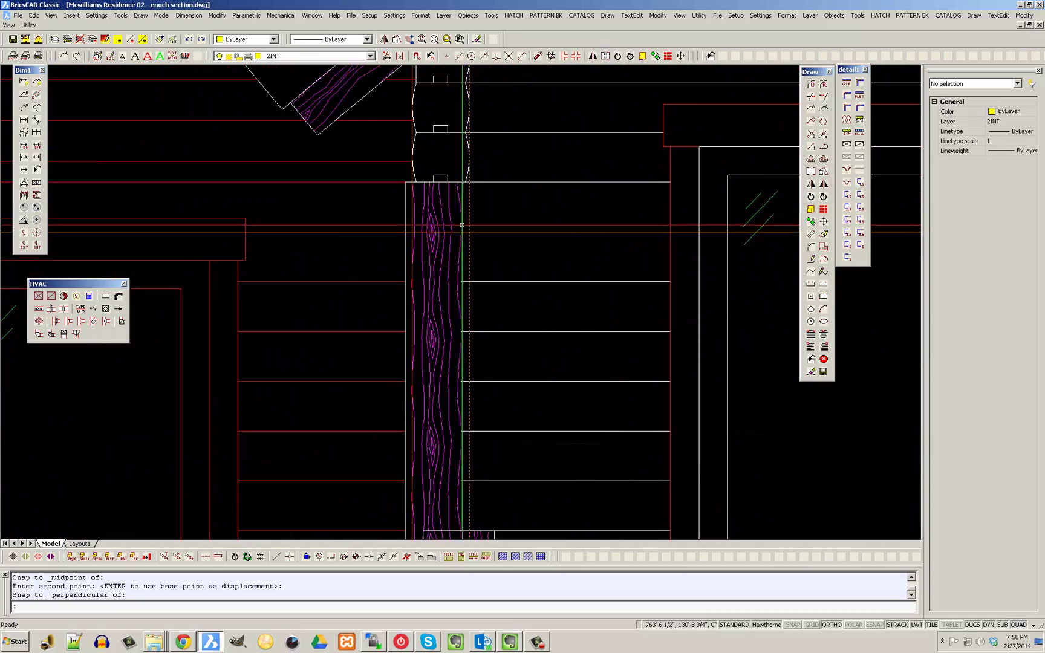
{"action": "scroll", "coordinate": [437, 213], "scroll_direction": "down", "scroll_amount": 3}
{"action": "scroll", "coordinate": [436, 214], "scroll_direction": "down", "scroll_amount": 5}
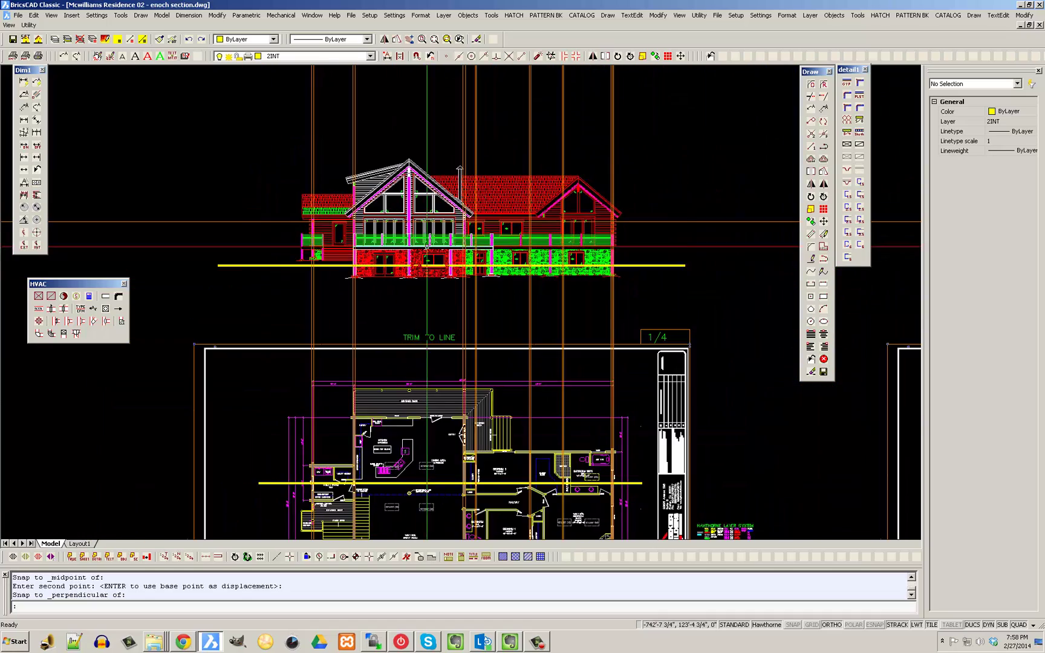
Erase the stone veneer, footings and leftover vertical post line below the left part of the moved elevation's deck
{"action": "scroll", "coordinate": [406, 235], "scroll_direction": "up", "scroll_amount": 4}
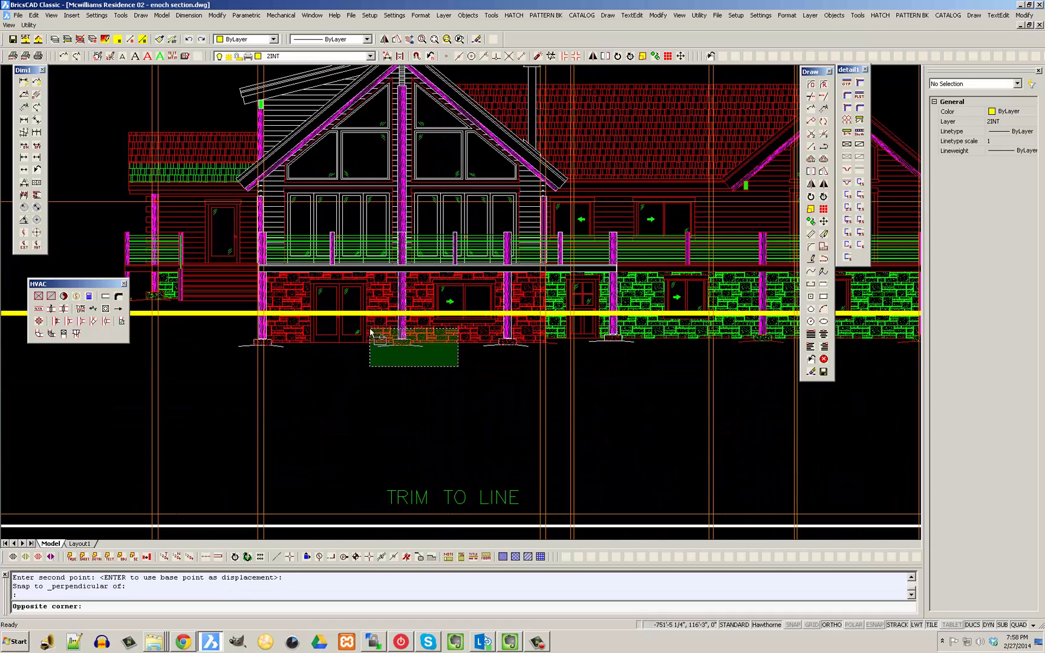
{"action": "left_click", "coordinate": [358, 328]}
{"action": "key", "text": "Delete"}
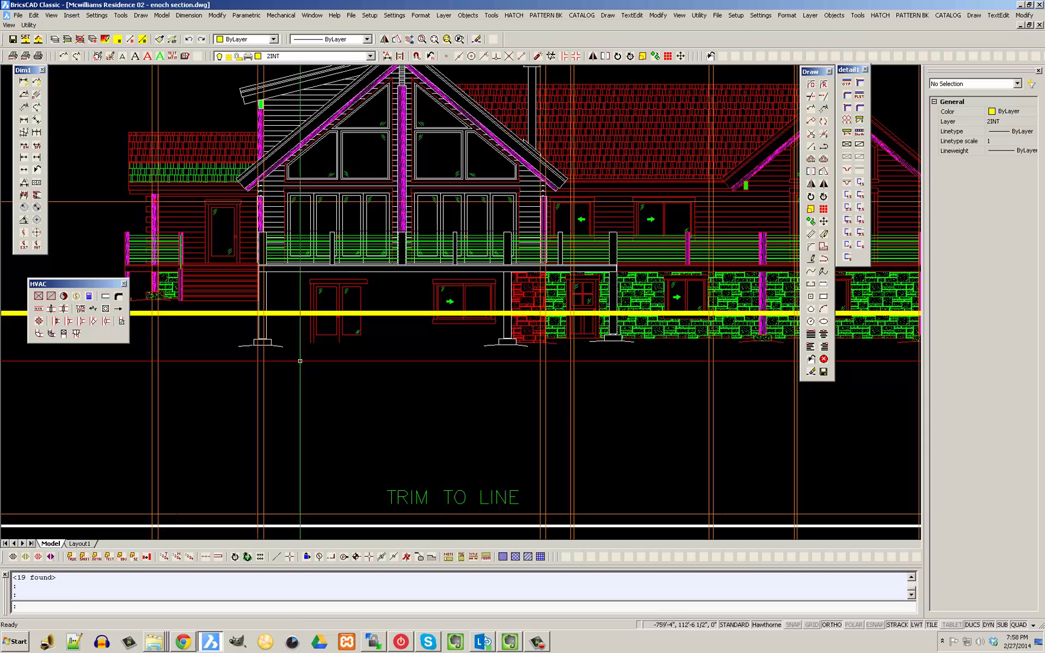
{"action": "left_click", "coordinate": [244, 344]}
{"action": "key", "text": "Delete"}
{"action": "scroll", "coordinate": [276, 329], "scroll_direction": "up", "scroll_amount": 6}
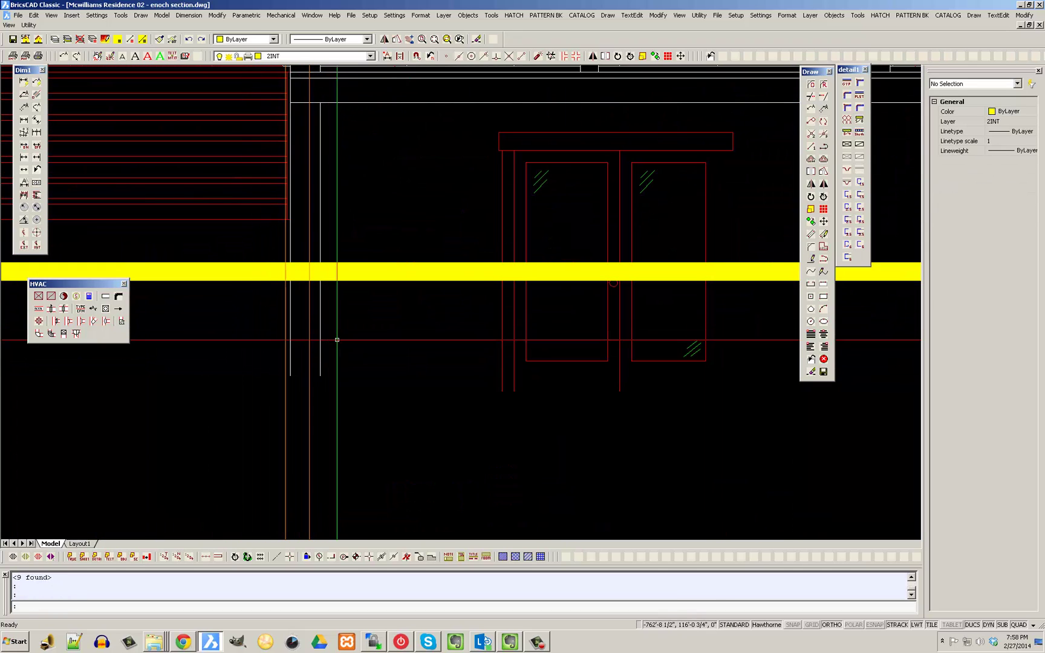
{"action": "left_click", "coordinate": [290, 331]}
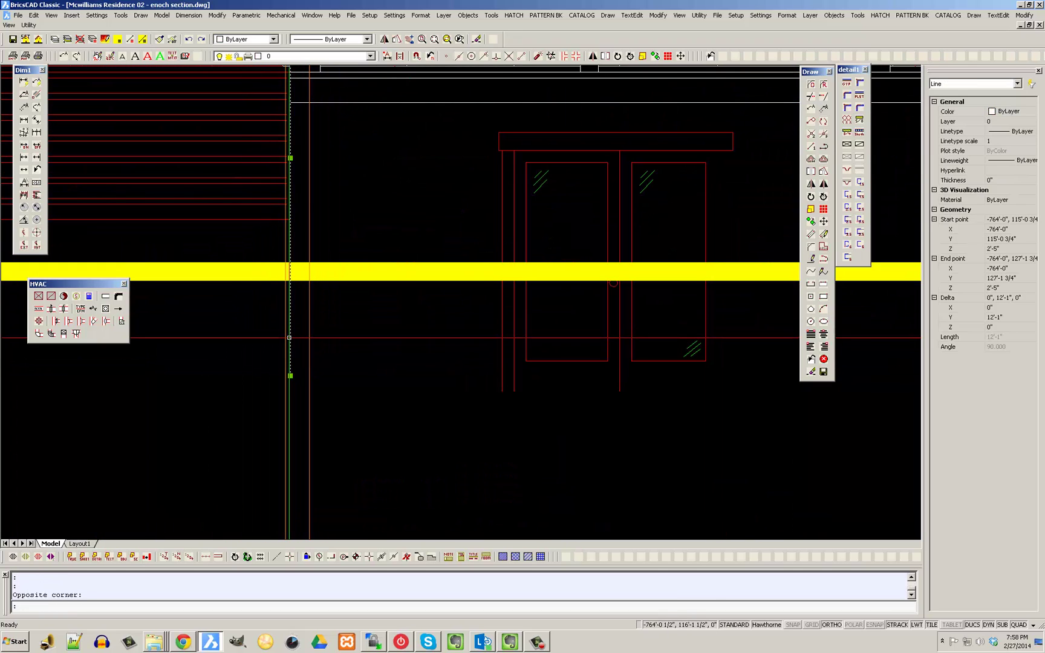
{"action": "key", "text": "Delete"}
Erase the basement double door and the remaining foundation parts below the deck of the moved front elevation
{"action": "scroll", "coordinate": [353, 281], "scroll_direction": "down", "scroll_amount": 5}
{"action": "left_click", "coordinate": [499, 398]}
{"action": "key", "text": "Delete"}
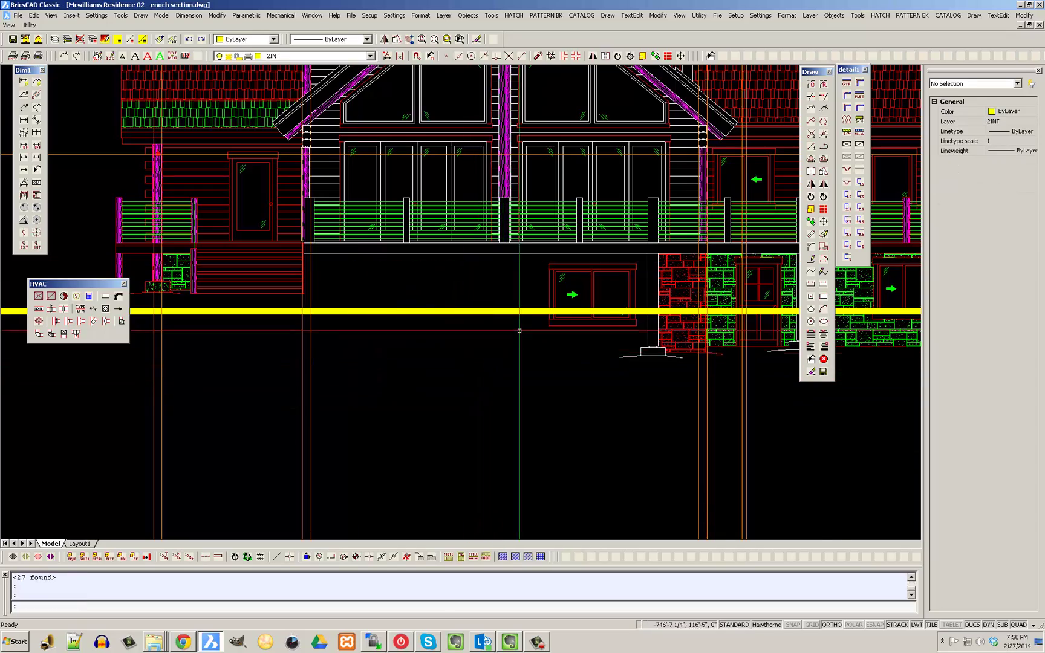
{"action": "middle_click_drag", "start_coordinate": [525, 267], "coordinate": [406, 276]}
{"action": "scroll", "coordinate": [402, 274], "scroll_direction": "down", "scroll_amount": 5}
{"action": "left_click", "coordinate": [695, 381]}
{"action": "key", "text": "Delete"}
Draw a horizontal construction line at the head of the basement door on the side elevation
{"action": "scroll", "coordinate": [774, 355], "scroll_direction": "down", "scroll_amount": 5}
{"action": "middle_click_drag", "start_coordinate": [222, 349], "coordinate": [560, 354]}
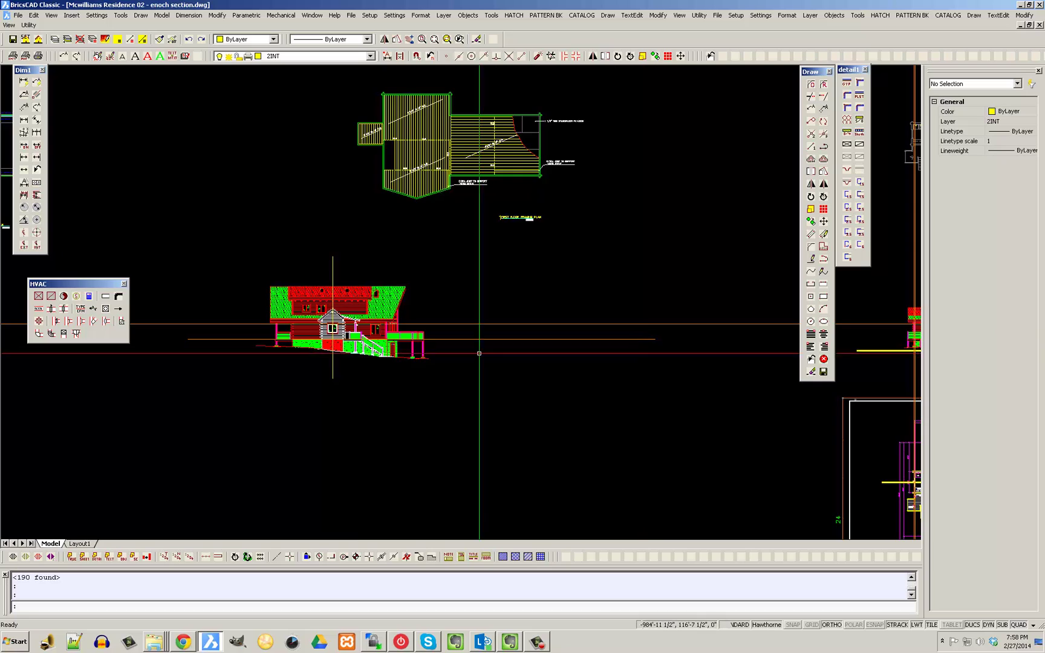
{"action": "scroll", "coordinate": [357, 352], "scroll_direction": "up", "scroll_amount": 4}
{"action": "middle_click_drag", "start_coordinate": [301, 361], "coordinate": [497, 366]}
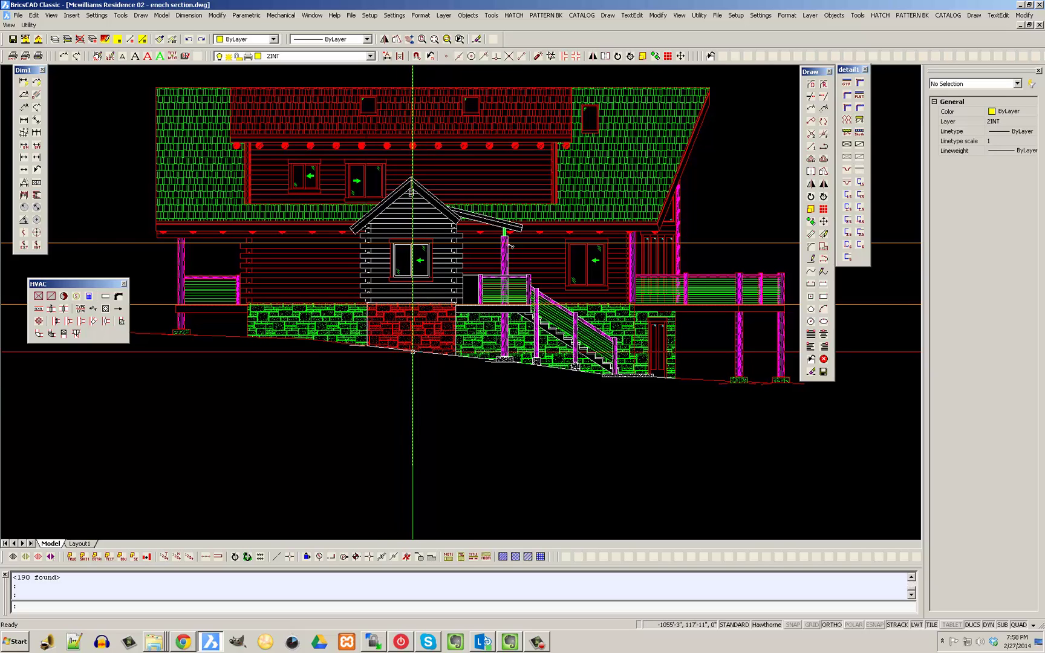
{"action": "scroll", "coordinate": [679, 373], "scroll_direction": "up", "scroll_amount": 6}
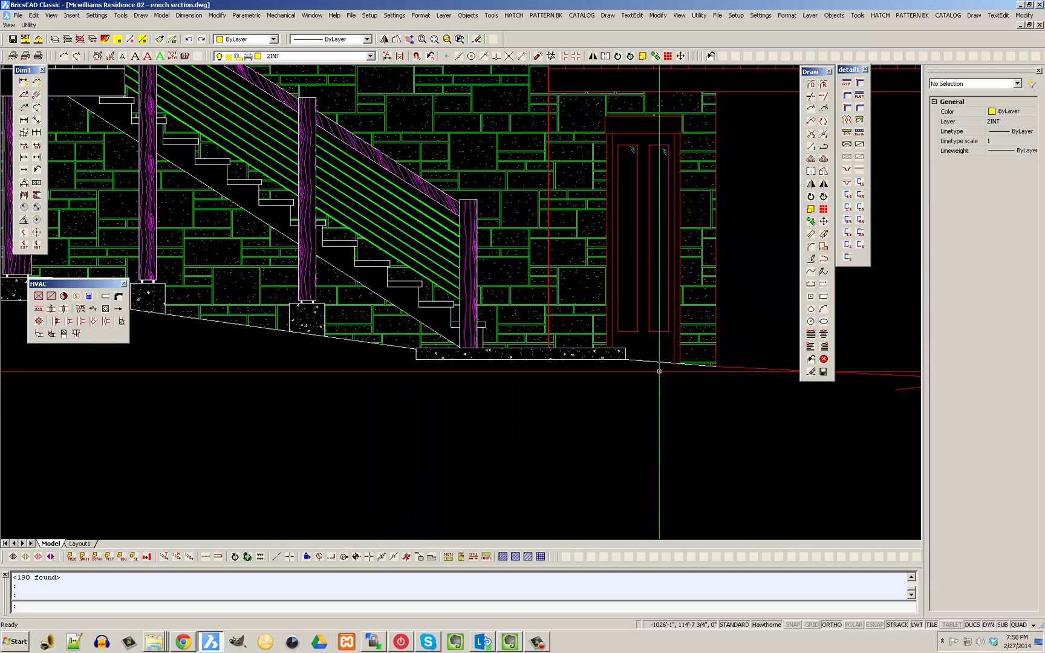
{"action": "scroll", "coordinate": [603, 383], "scroll_direction": "down", "scroll_amount": 2}
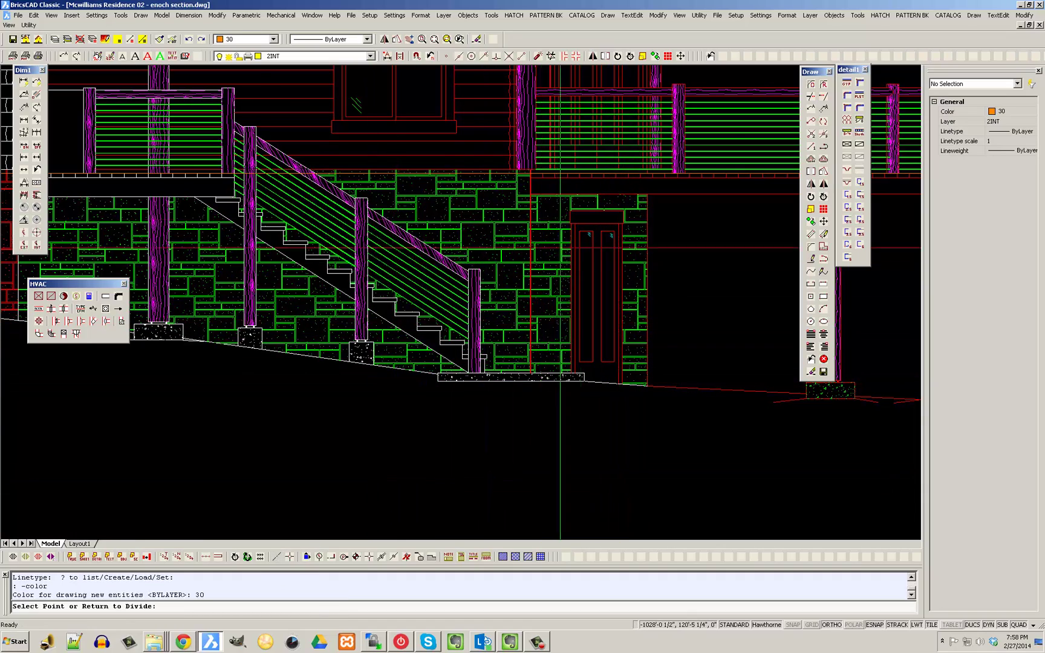
{"action": "scroll", "coordinate": [599, 236], "scroll_direction": "up", "scroll_amount": 4}
{"action": "scroll", "coordinate": [602, 256], "scroll_direction": "down", "scroll_amount": 5}
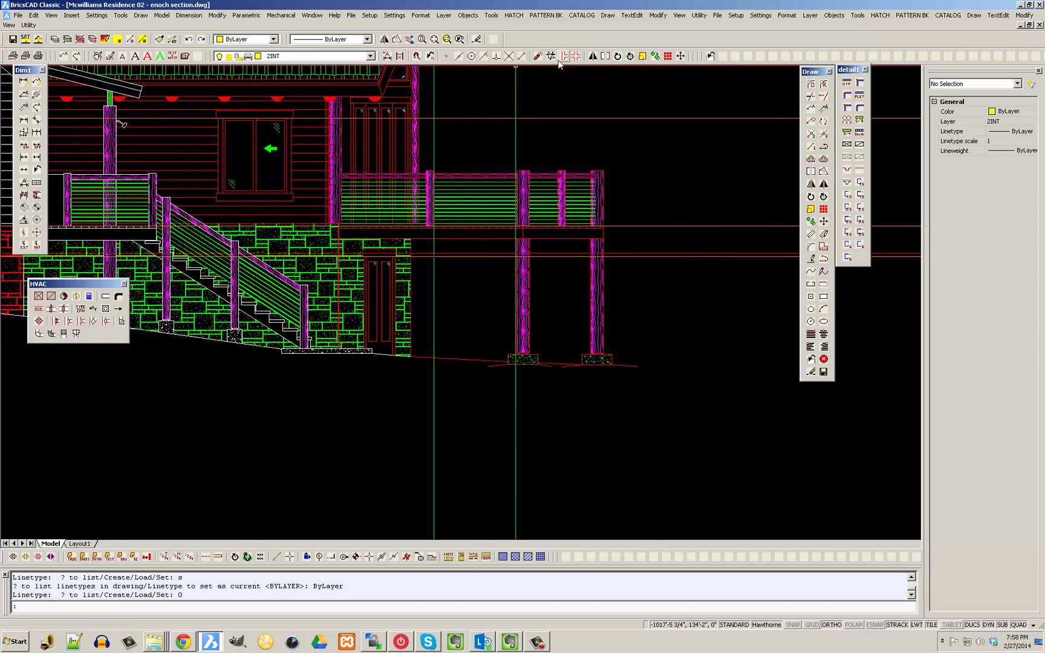
Measure the basement door's height on the side elevation from its head down to the grade line
{"action": "left_click", "coordinate": [403, 56]}
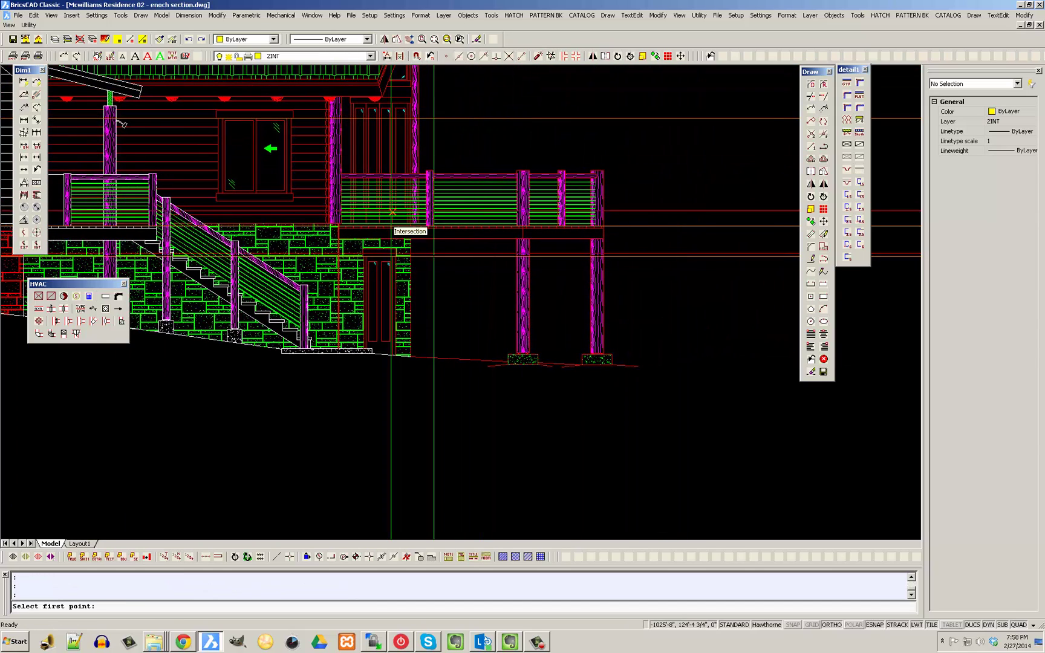
{"action": "scroll", "coordinate": [381, 257], "scroll_direction": "up", "scroll_amount": 8}
{"action": "left_click", "coordinate": [364, 252]}
{"action": "scroll", "coordinate": [412, 236], "scroll_direction": "down", "scroll_amount": 3}
{"action": "key", "text": "Escape"}
{"action": "left_click", "coordinate": [448, 152]}
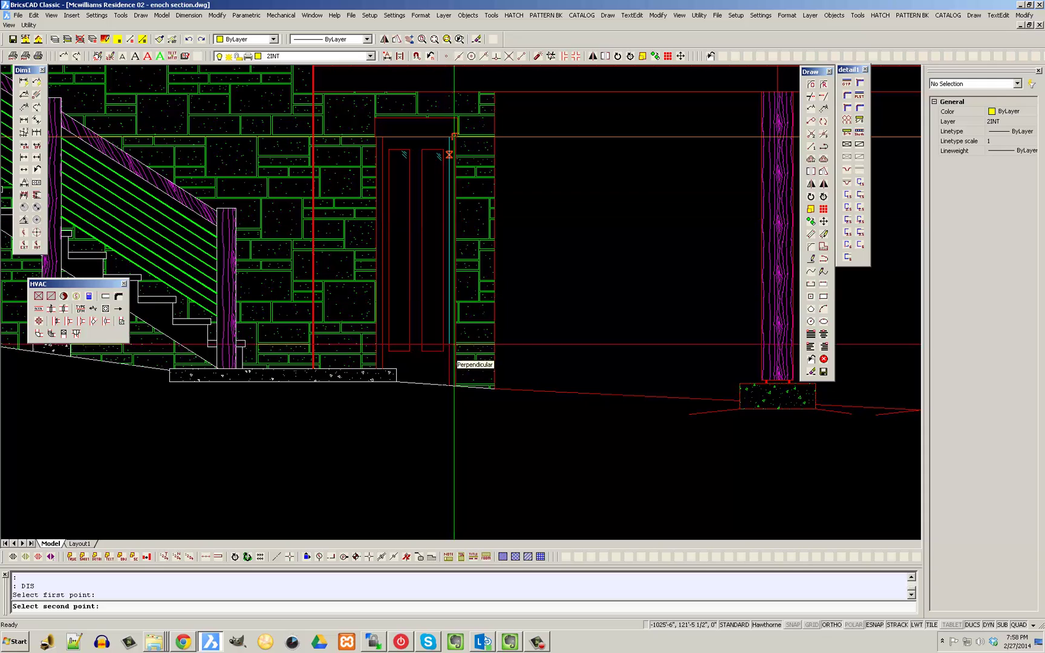
{"action": "left_click", "coordinate": [449, 385]}
{"action": "left_click", "coordinate": [518, 325]}
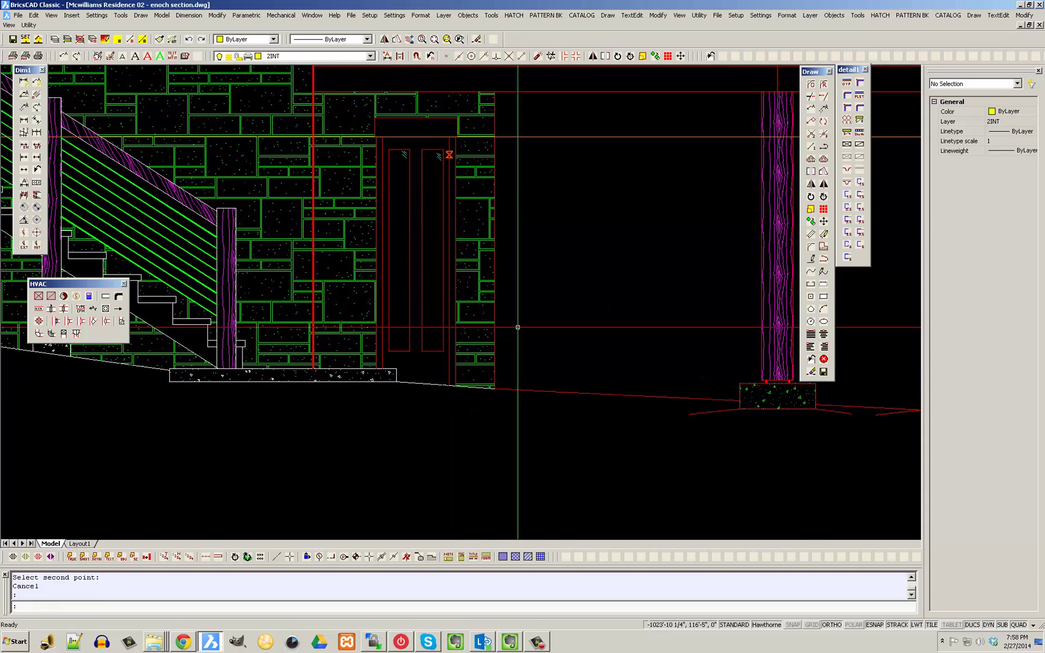
Offset the door-head construction line 80 inches downward to mark the basement floor level
{"action": "scroll", "coordinate": [518, 327], "scroll_direction": "down", "scroll_amount": 3}
{"action": "left_click", "coordinate": [824, 159]}
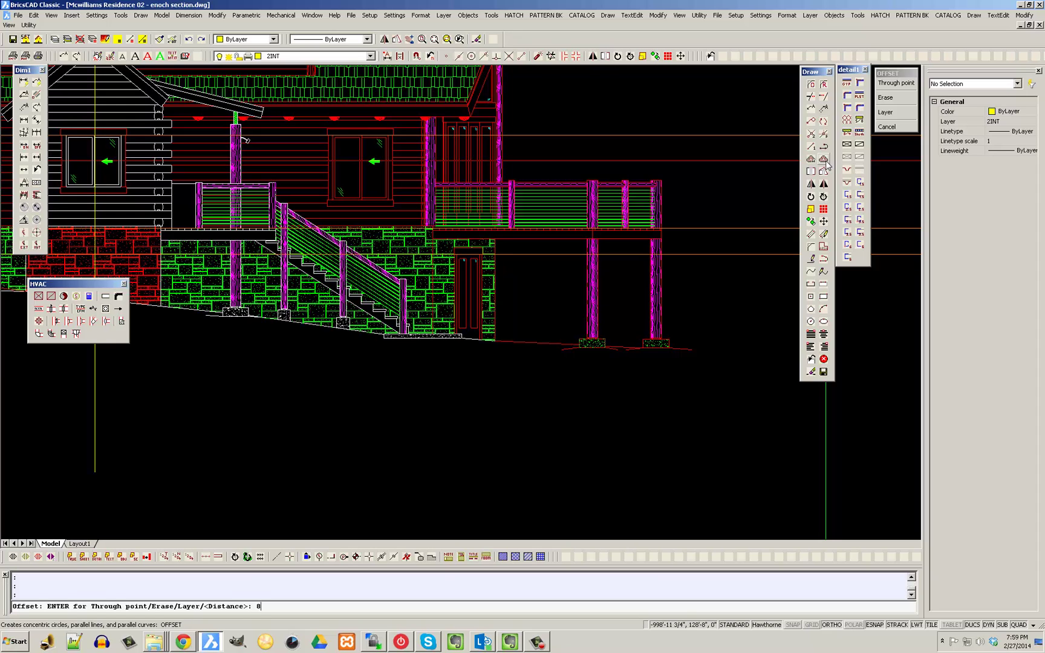
{"action": "type", "text": "80"}
{"action": "key", "text": "Return"}
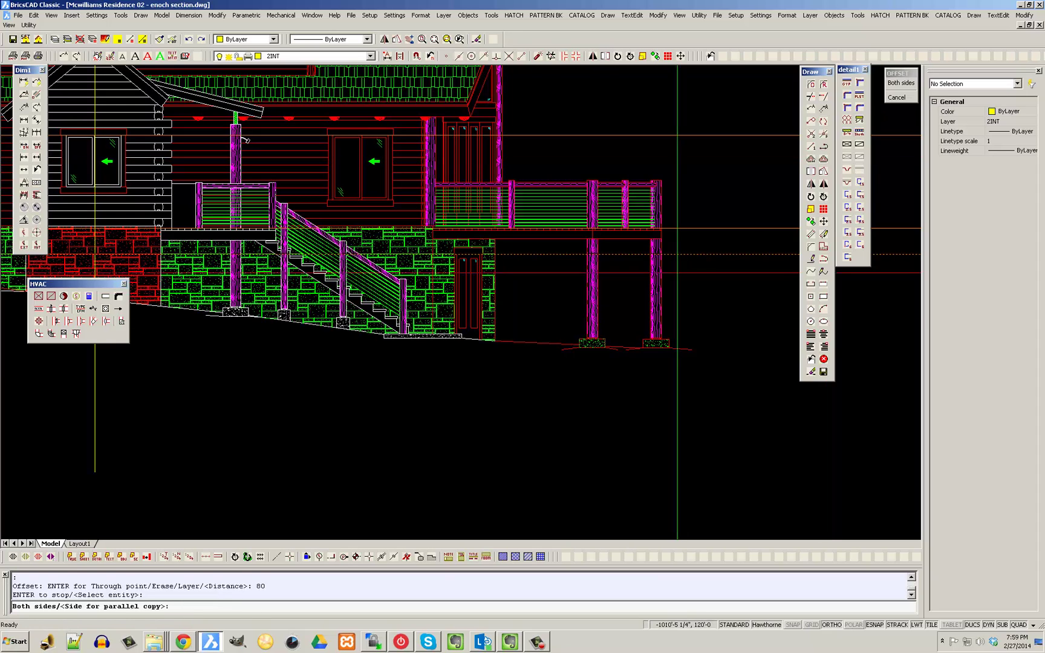
{"action": "left_click", "coordinate": [700, 331]}
{"action": "scroll", "coordinate": [472, 363], "scroll_direction": "up", "scroll_amount": 2}
{"action": "scroll", "coordinate": [456, 356], "scroll_direction": "down", "scroll_amount": 4}
{"action": "scroll", "coordinate": [462, 354], "scroll_direction": "up", "scroll_amount": 2}
{"action": "scroll", "coordinate": [422, 352], "scroll_direction": "down", "scroll_amount": 4}
{"action": "key", "text": "Escape"}
Trim the thick yellow ground line on the front elevation between the left and right outer wall construction lines
{"action": "middle_click_drag", "start_coordinate": [907, 359], "coordinate": [531, 363]}
{"action": "middle_click_drag", "start_coordinate": [786, 366], "coordinate": [440, 363]}
{"action": "middle_click_drag", "start_coordinate": [686, 361], "coordinate": [504, 364]}
{"action": "scroll", "coordinate": [571, 352], "scroll_direction": "up", "scroll_amount": 3}
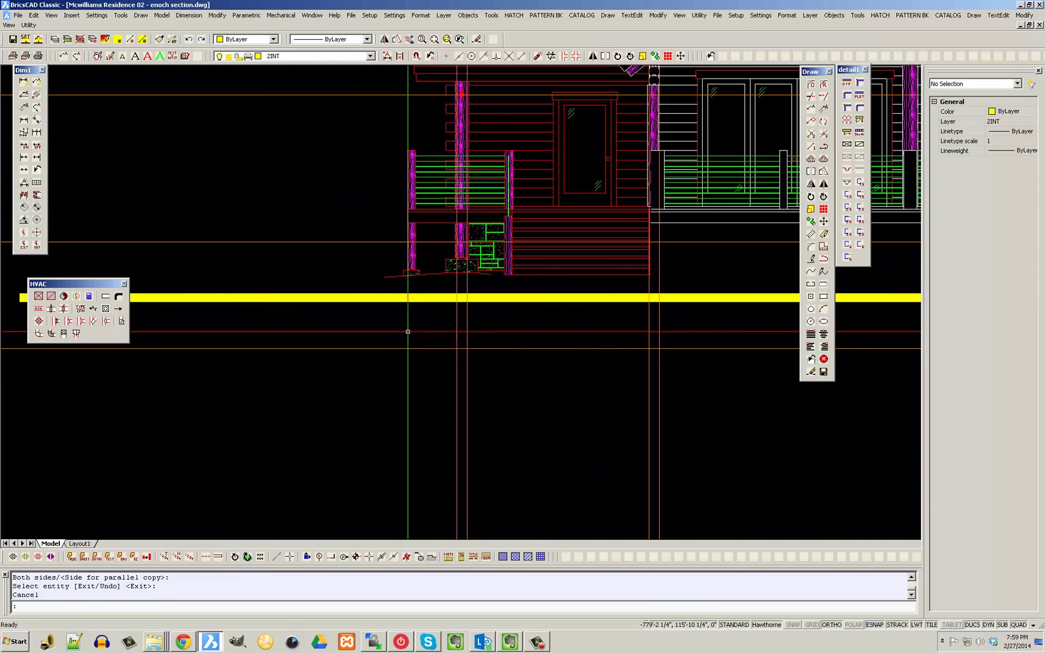
{"action": "scroll", "coordinate": [454, 312], "scroll_direction": "down", "scroll_amount": 4}
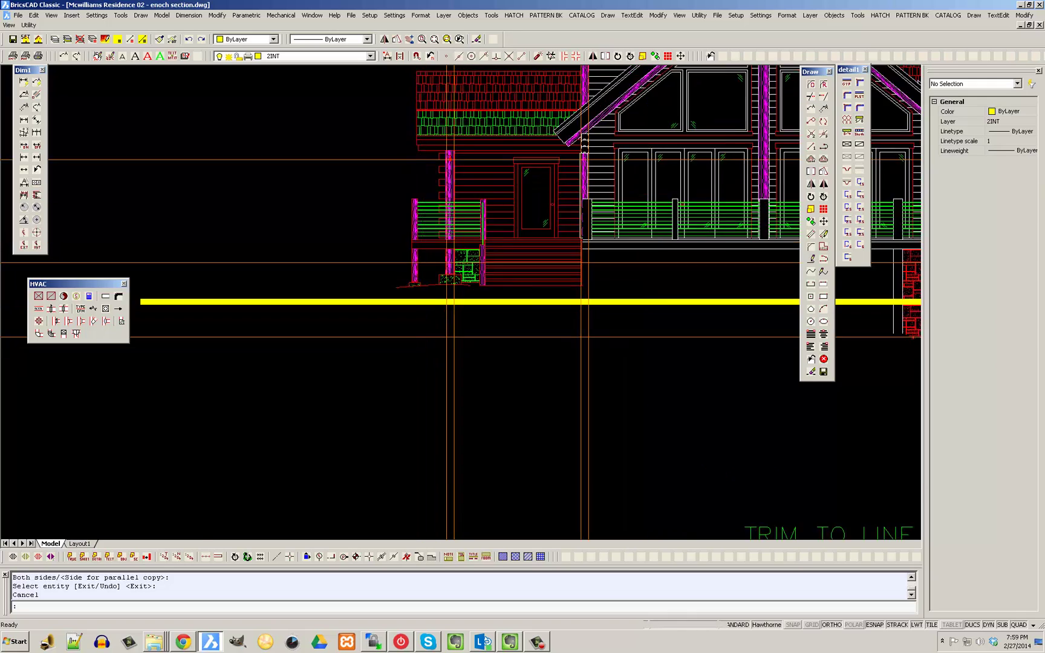
{"action": "left_click", "coordinate": [810, 97]}
{"action": "left_click", "coordinate": [446, 341]}
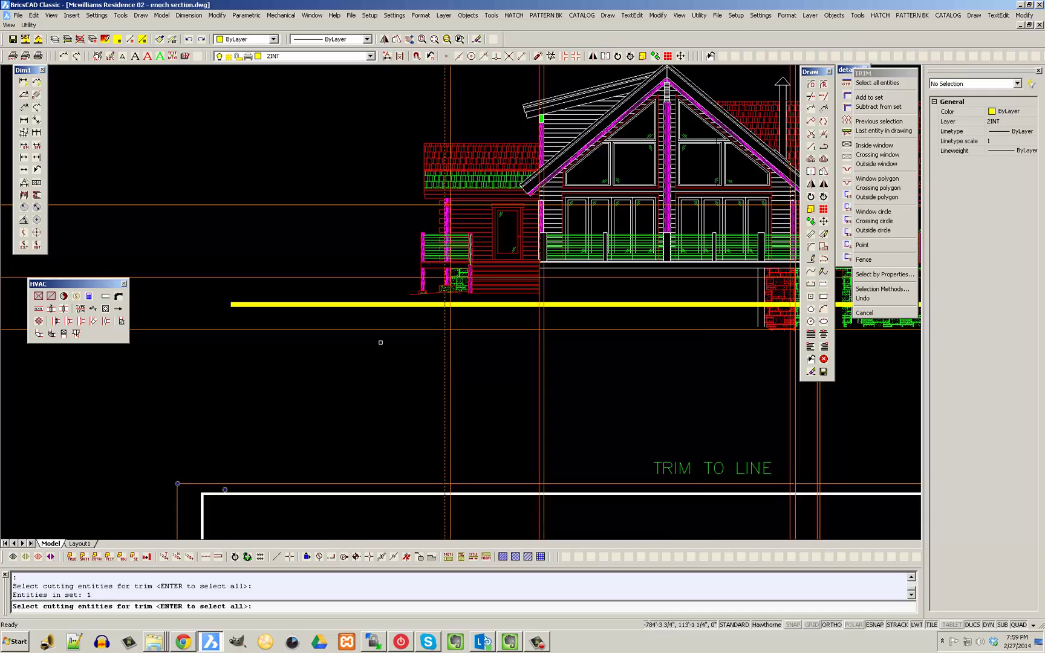
{"action": "scroll", "coordinate": [423, 352], "scroll_direction": "down", "scroll_amount": 3}
{"action": "scroll", "coordinate": [618, 341], "scroll_direction": "up", "scroll_amount": 2}
{"action": "right_click", "coordinate": [654, 345]}
{"action": "scroll", "coordinate": [654, 344], "scroll_direction": "down", "scroll_amount": 2}
{"action": "scroll", "coordinate": [385, 326], "scroll_direction": "up", "scroll_amount": 2}
{"action": "left_click", "coordinate": [410, 333]}
{"action": "left_click", "coordinate": [369, 308]}
{"action": "middle_click_drag", "start_coordinate": [347, 323], "coordinate": [442, 327]}
{"action": "key", "text": "Escape"}
Start a polyline at the trimmed end of the left ground line and bring it straight down to the basement floor construction line
{"action": "scroll", "coordinate": [287, 324], "scroll_direction": "up", "scroll_amount": 5}
{"action": "scroll", "coordinate": [287, 324], "scroll_direction": "up", "scroll_amount": 3}
{"action": "middle_click_drag", "start_coordinate": [267, 329], "coordinate": [308, 315]}
{"action": "type", "text": "pl"}
{"action": "key", "text": "Return"}
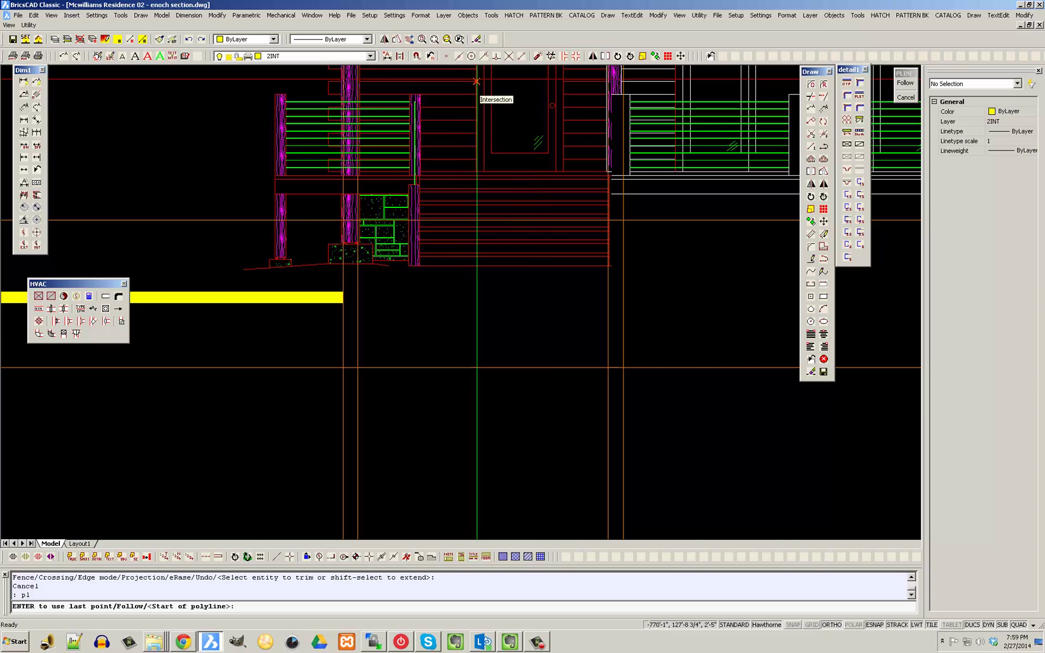
{"action": "left_click", "coordinate": [521, 56]}
{"action": "left_click", "coordinate": [343, 297]}
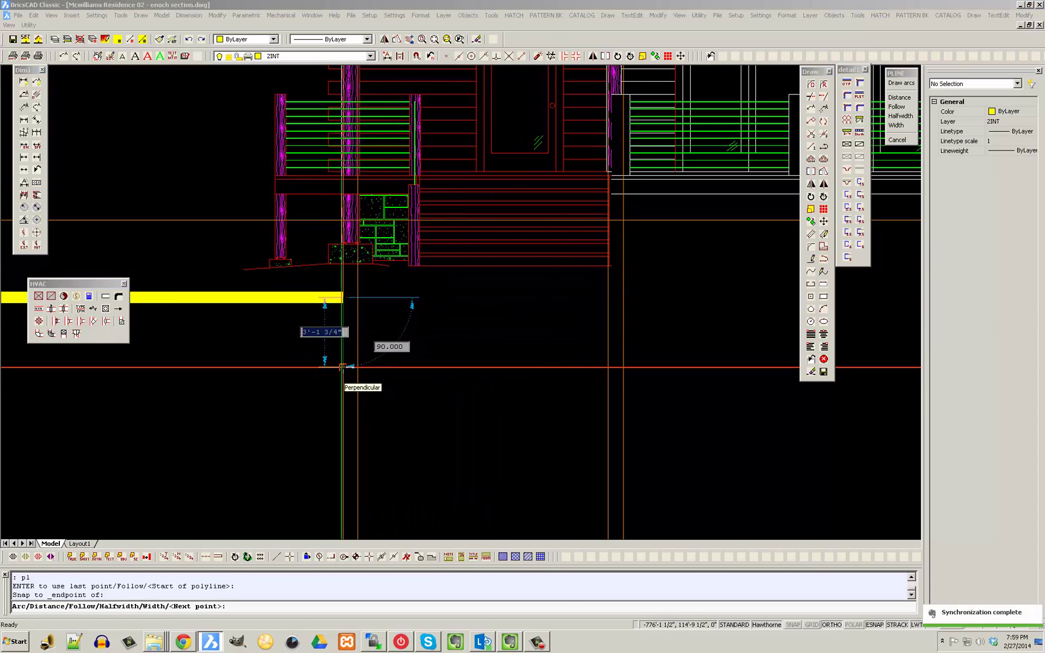
{"action": "left_click", "coordinate": [350, 376]}
Continue the polyline along the basement floor line to the right outer wall line and up to the right ground line
{"action": "scroll", "coordinate": [460, 369], "scroll_direction": "down", "scroll_amount": 4}
{"action": "scroll", "coordinate": [549, 357], "scroll_direction": "up", "scroll_amount": 10}
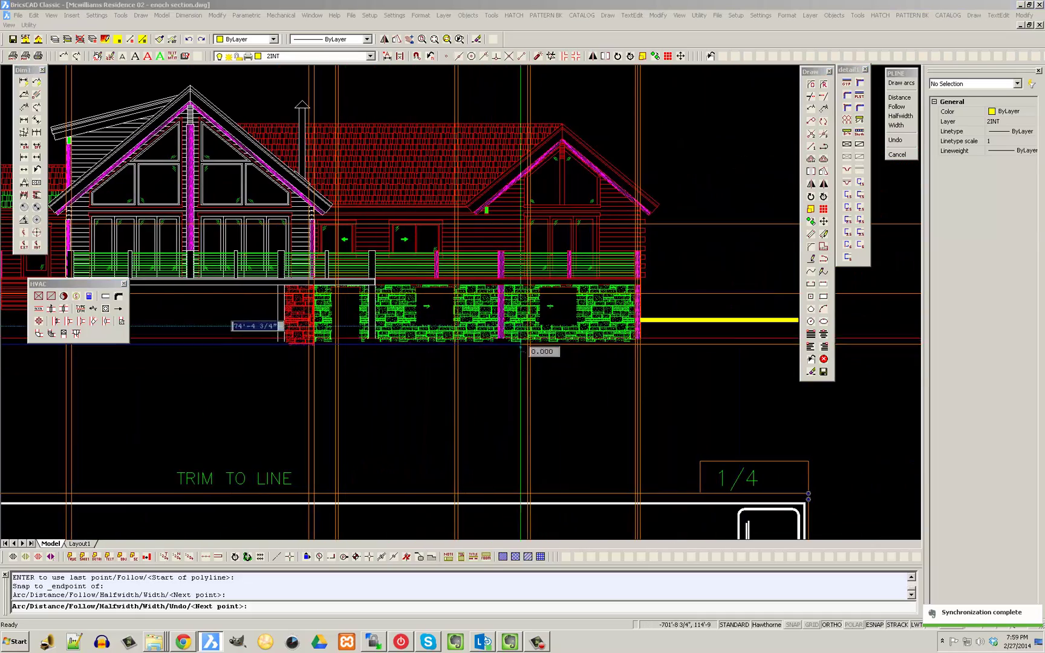
{"action": "left_click", "coordinate": [496, 60]}
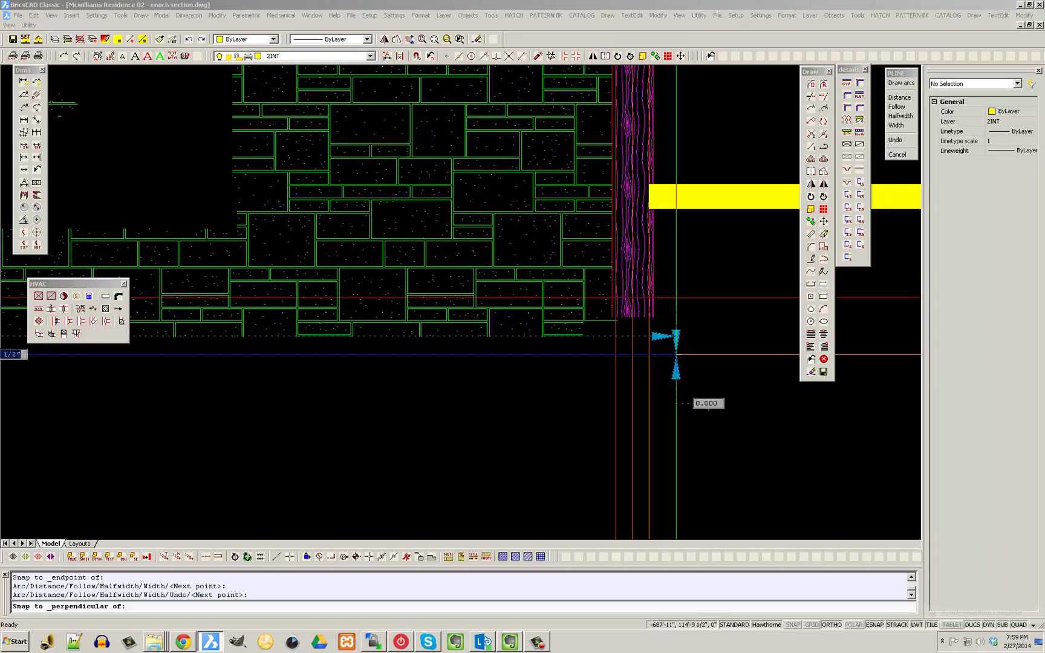
{"action": "left_click", "coordinate": [636, 348]}
{"action": "scroll", "coordinate": [650, 195], "scroll_direction": "up", "scroll_amount": 2}
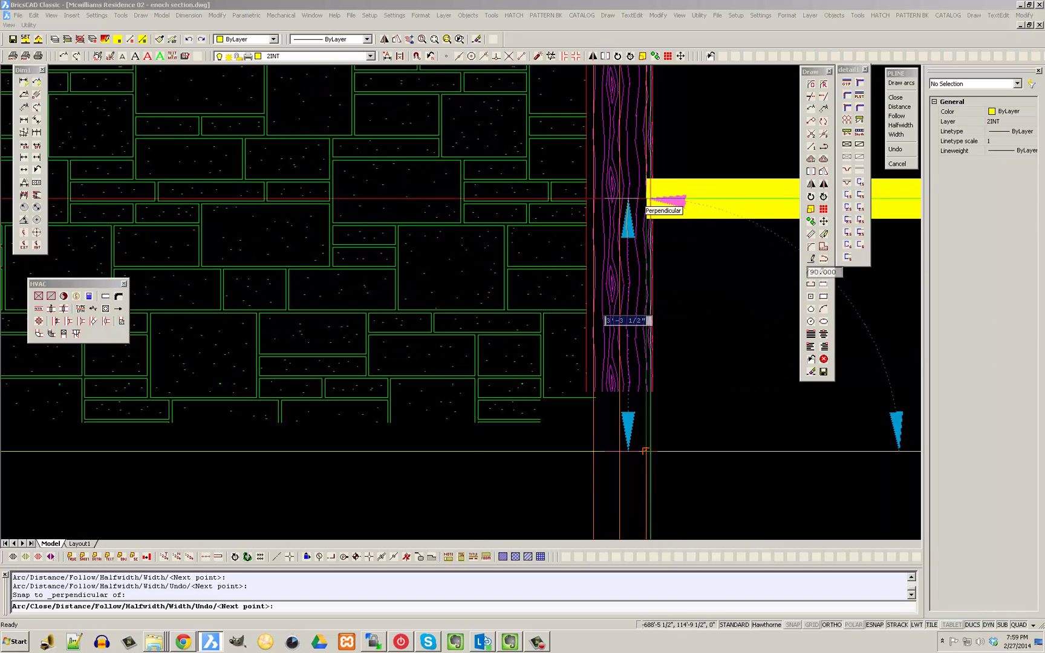
{"action": "left_click", "coordinate": [496, 56]}
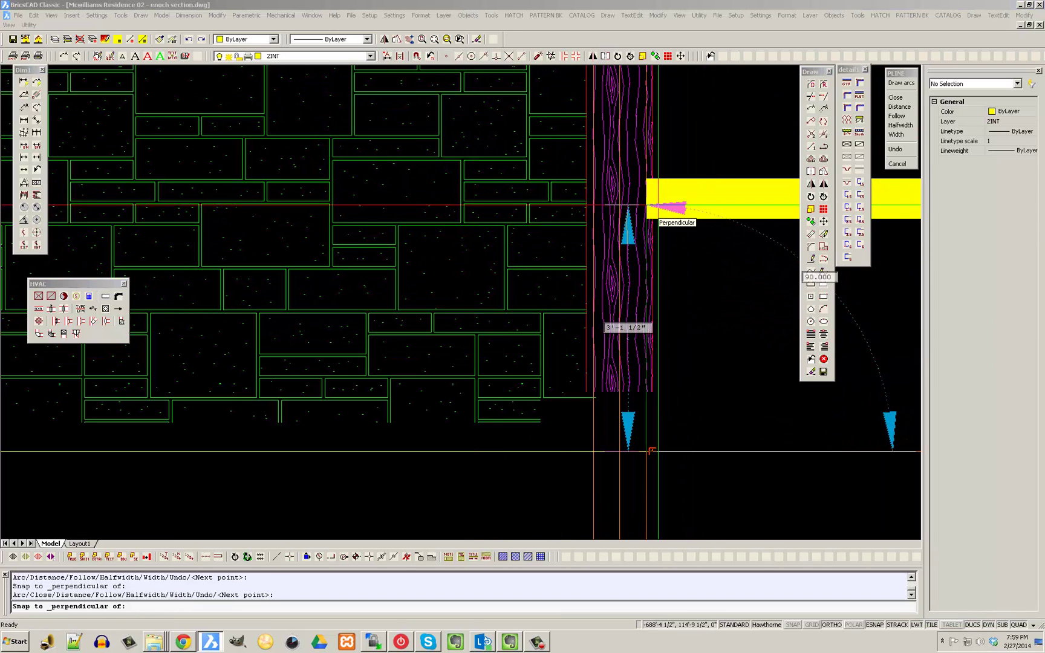
{"action": "left_click", "coordinate": [645, 199]}
{"action": "key", "text": "Escape"}
Edit the new basement outline polyline's width so it is drawn thick like the ground line
{"action": "scroll", "coordinate": [646, 215], "scroll_direction": "down", "scroll_amount": 5}
{"action": "scroll", "coordinate": [646, 229], "scroll_direction": "up", "scroll_amount": 3}
{"action": "left_click", "coordinate": [646, 231]}
{"action": "type", "text": "pe"}
{"action": "key", "text": "Return"}
{"action": "type", "text": "w"}
{"action": "key", "text": "Return"}
{"action": "key", "text": "Return"}
{"action": "key", "text": "Escape"}
{"action": "key", "text": "Escape"}
Erase the green and red stone veneer and the vertical post and wall lines below the deck beside the main gable
{"action": "scroll", "coordinate": [647, 231], "scroll_direction": "down", "scroll_amount": 5}
{"action": "mouse_move", "coordinate": [561, 238]}
{"action": "middle_mouse_down"}
{"action": "mouse_move", "coordinate": [492, 242]}
{"action": "mouse_move", "coordinate": [482, 263]}
{"action": "middle_mouse_up"}
{"action": "scroll", "coordinate": [631, 240], "scroll_direction": "up", "scroll_amount": 2}
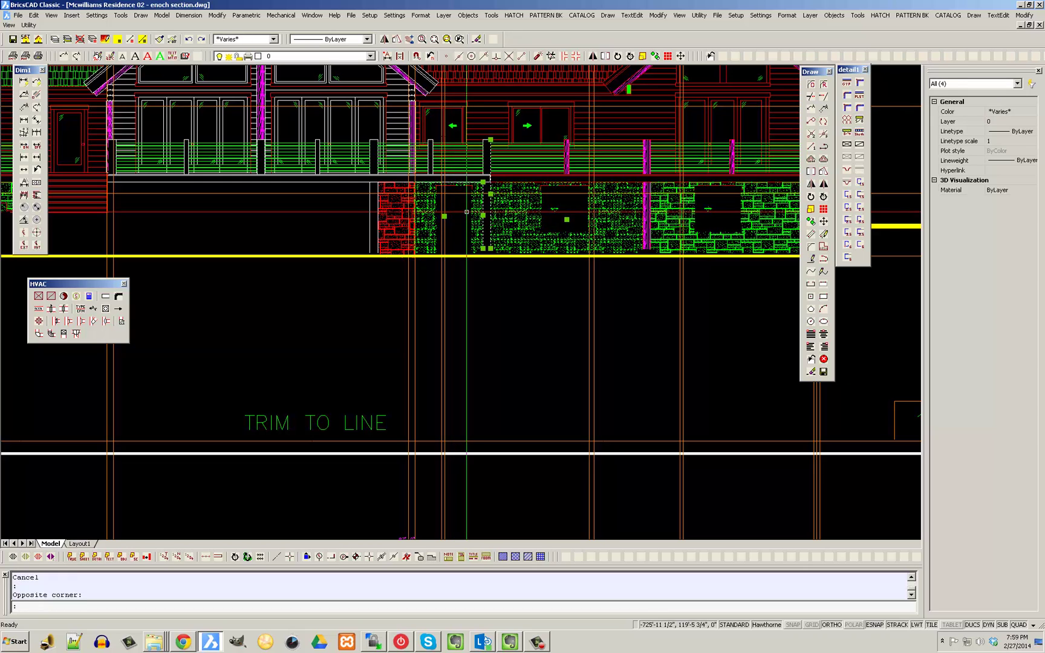
{"action": "key", "text": "Delete"}
{"action": "scroll", "coordinate": [397, 221], "scroll_direction": "up", "scroll_amount": 2}
{"action": "left_click", "coordinate": [402, 219]}
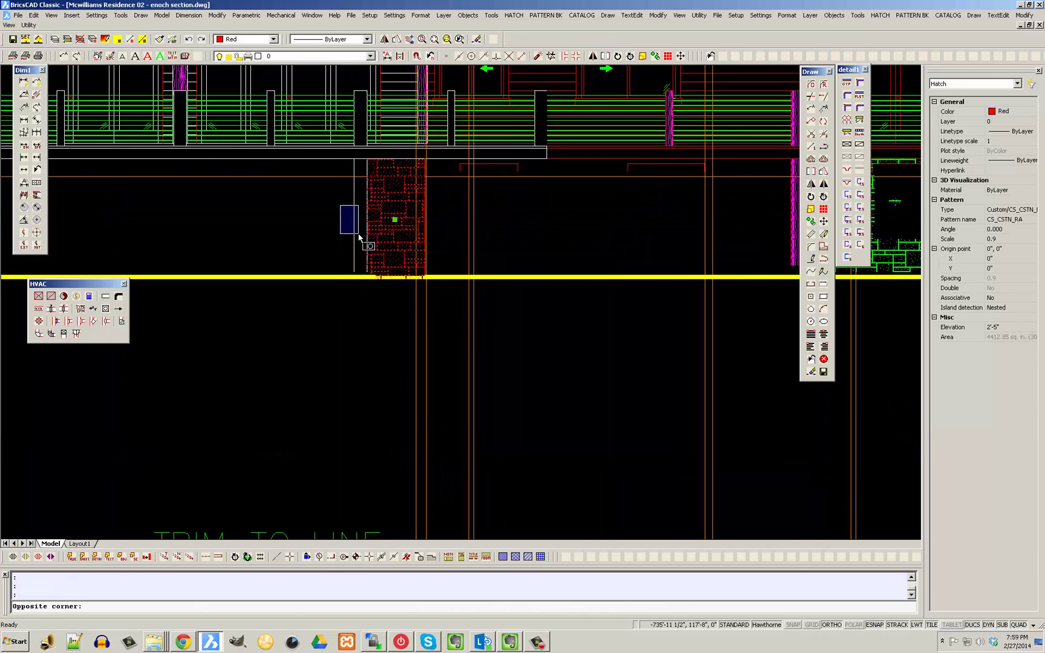
{"action": "scroll", "coordinate": [369, 240], "scroll_direction": "up", "scroll_amount": 4}
{"action": "left_click", "coordinate": [378, 250]}
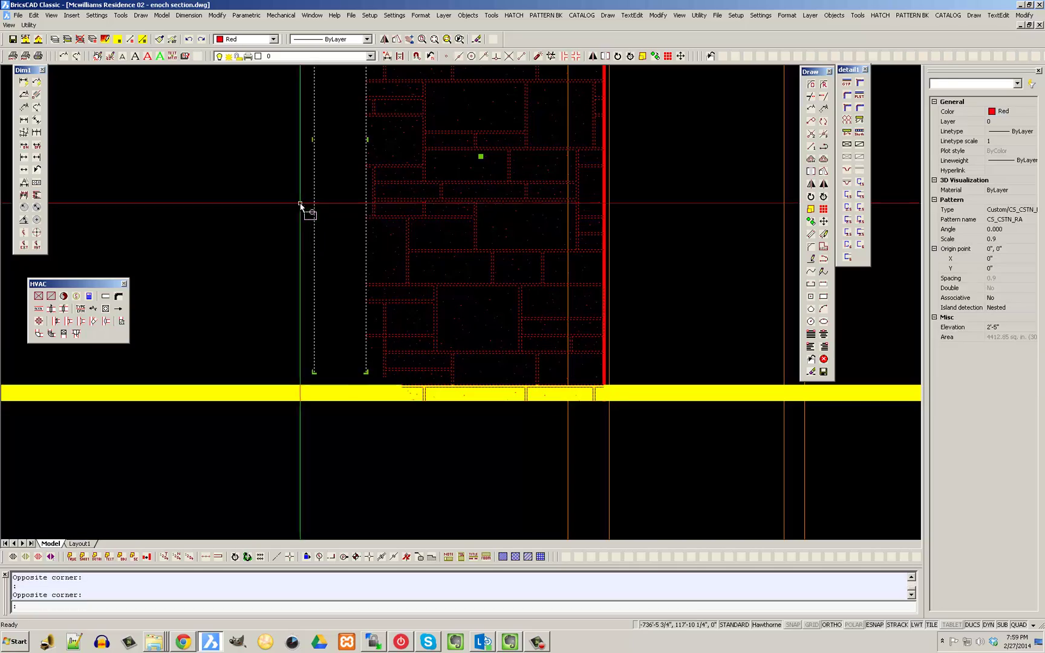
{"action": "left_click", "coordinate": [301, 205]}
{"action": "key", "text": "Delete"}
Erase the main gable's magenta centre post and the adjoining window and door parts with a crossing selection
{"action": "scroll", "coordinate": [367, 229], "scroll_direction": "down", "scroll_amount": 7}
{"action": "middle_click_drag", "start_coordinate": [411, 227], "coordinate": [453, 232]}
{"action": "scroll", "coordinate": [376, 236], "scroll_direction": "up", "scroll_amount": 2}
{"action": "scroll", "coordinate": [323, 236], "scroll_direction": "down", "scroll_amount": 2}
{"action": "middle_click_drag", "start_coordinate": [288, 231], "coordinate": [335, 234]}
{"action": "scroll", "coordinate": [276, 226], "scroll_direction": "up", "scroll_amount": 2}
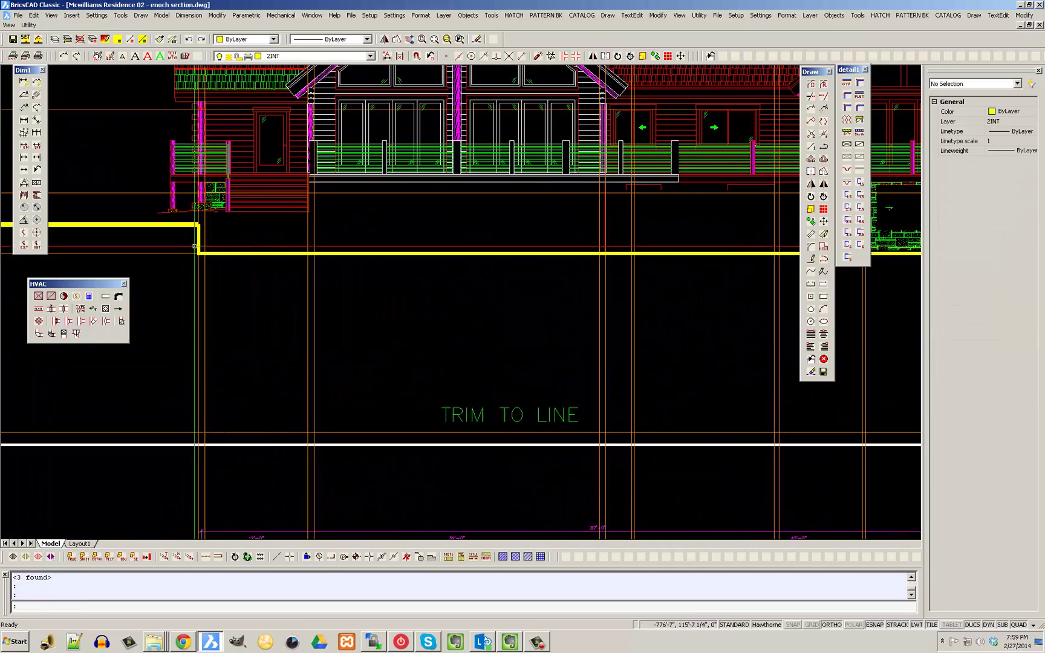
{"action": "scroll", "coordinate": [227, 226], "scroll_direction": "down", "scroll_amount": 2}
{"action": "mouse_move", "coordinate": [226, 226]}
{"action": "middle_mouse_down"}
{"action": "mouse_move", "coordinate": [231, 182]}
{"action": "mouse_move", "coordinate": [255, 203]}
{"action": "mouse_move", "coordinate": [255, 299]}
{"action": "middle_mouse_up"}
{"action": "scroll", "coordinate": [232, 182], "scroll_direction": "up", "scroll_amount": 2}
{"action": "scroll", "coordinate": [242, 201], "scroll_direction": "down", "scroll_amount": 3}
{"action": "scroll", "coordinate": [401, 193], "scroll_direction": "up", "scroll_amount": 2}
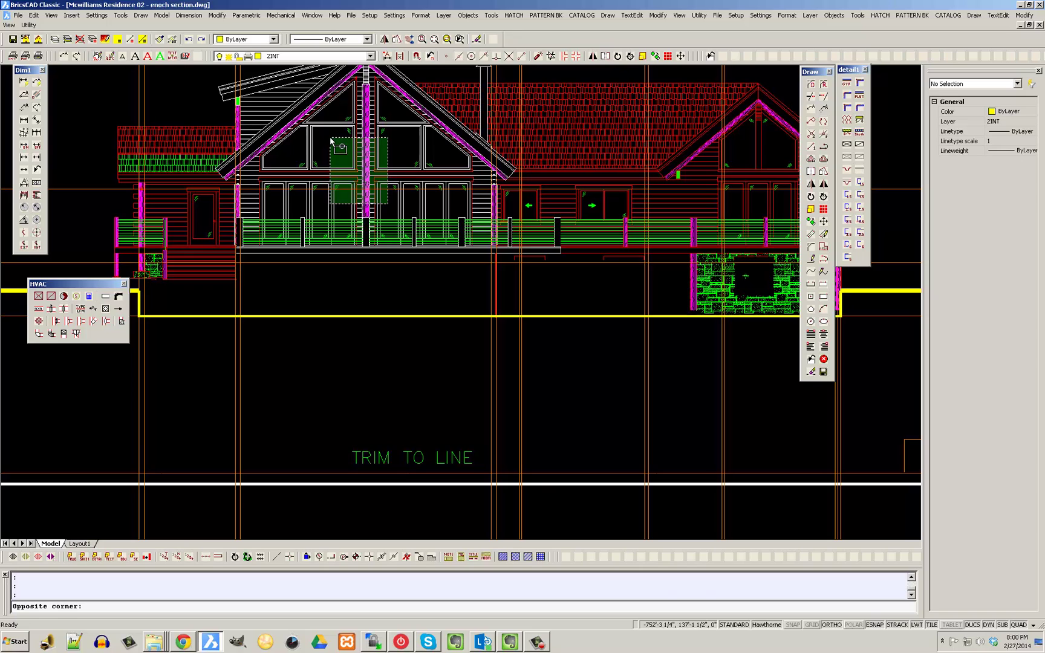
{"action": "left_click", "coordinate": [297, 198]}
{"action": "key", "text": "Return"}
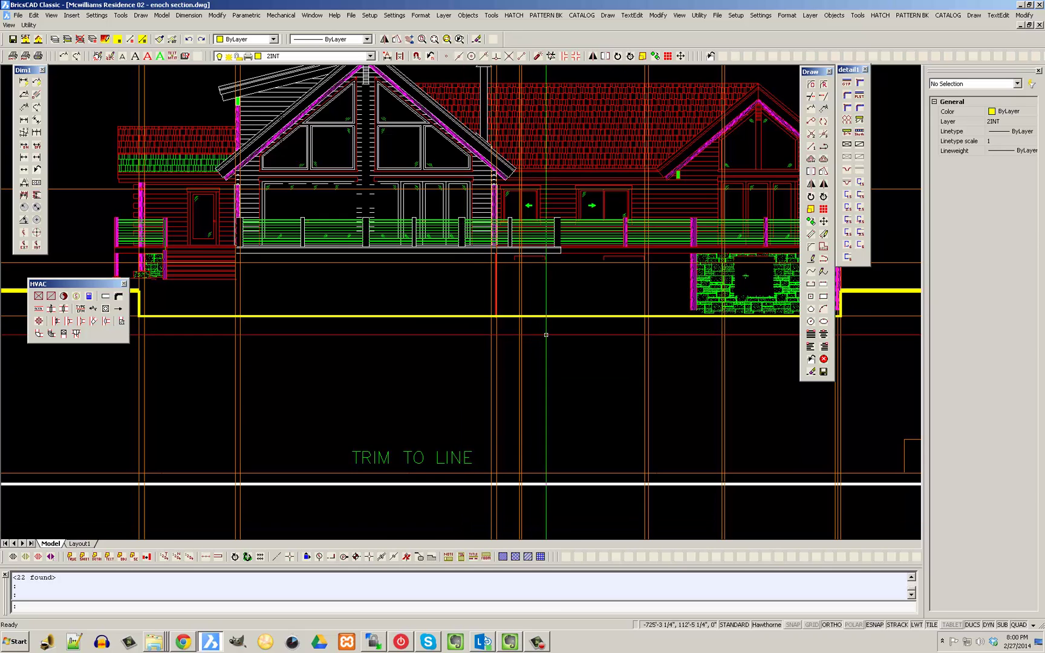
Erase the deck, railing, wall logs and window parts between the main gable and the right gable
{"action": "scroll", "coordinate": [569, 236], "scroll_direction": "up", "scroll_amount": 3}
{"action": "scroll", "coordinate": [580, 178], "scroll_direction": "down", "scroll_amount": 1}
{"action": "left_click", "coordinate": [510, 148]}
{"action": "key", "text": "Delete"}
{"action": "left_click", "coordinate": [586, 322]}
{"action": "left_click", "coordinate": [524, 167]}
{"action": "key", "text": "Delete"}
{"action": "left_click", "coordinate": [565, 264]}
{"action": "left_click", "coordinate": [536, 182]}
{"action": "key", "text": "Delete"}
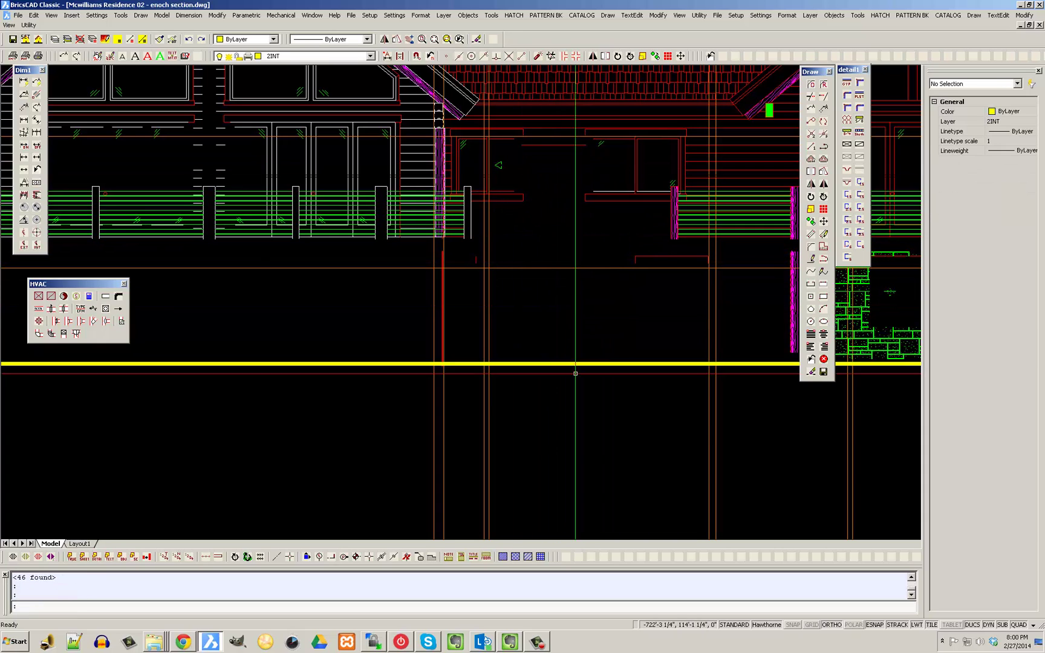
{"action": "left_click", "coordinate": [528, 642]}
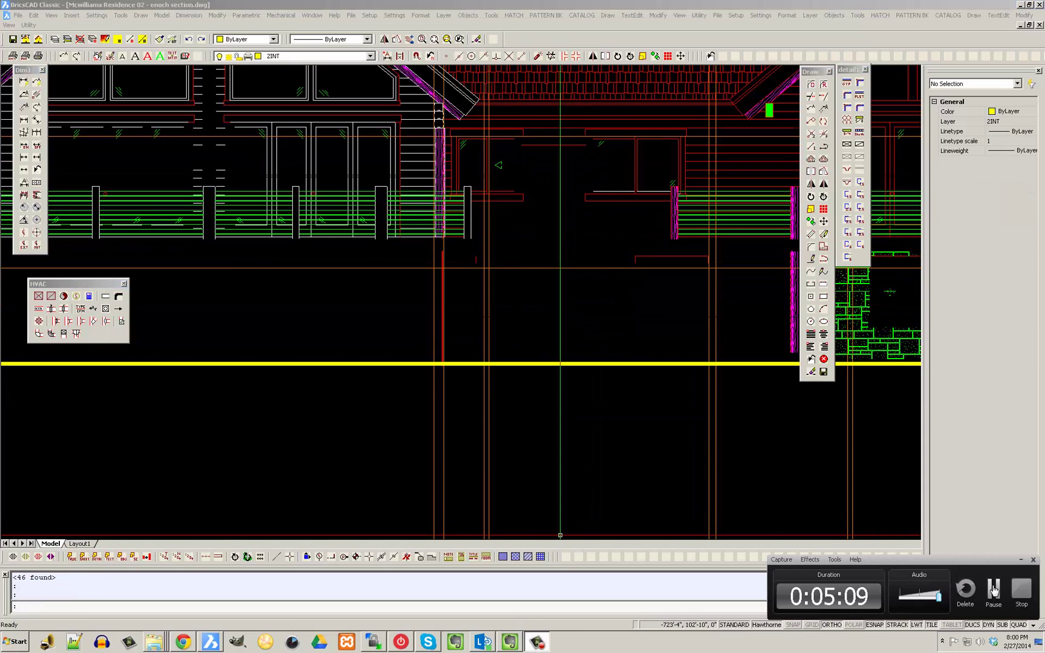
{"action": "left_click", "coordinate": [994, 590]}
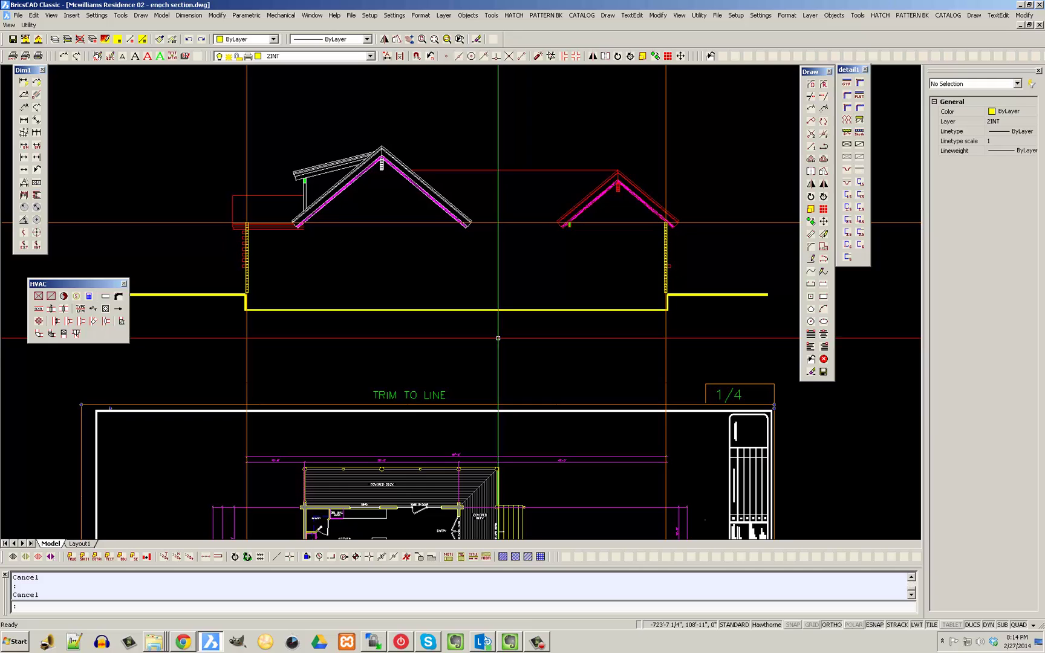
Stretch both vertical wall lines under the shed roof's green beam down past the main gable's rafter tail
{"action": "scroll", "coordinate": [442, 297], "scroll_direction": "up", "scroll_amount": 2}
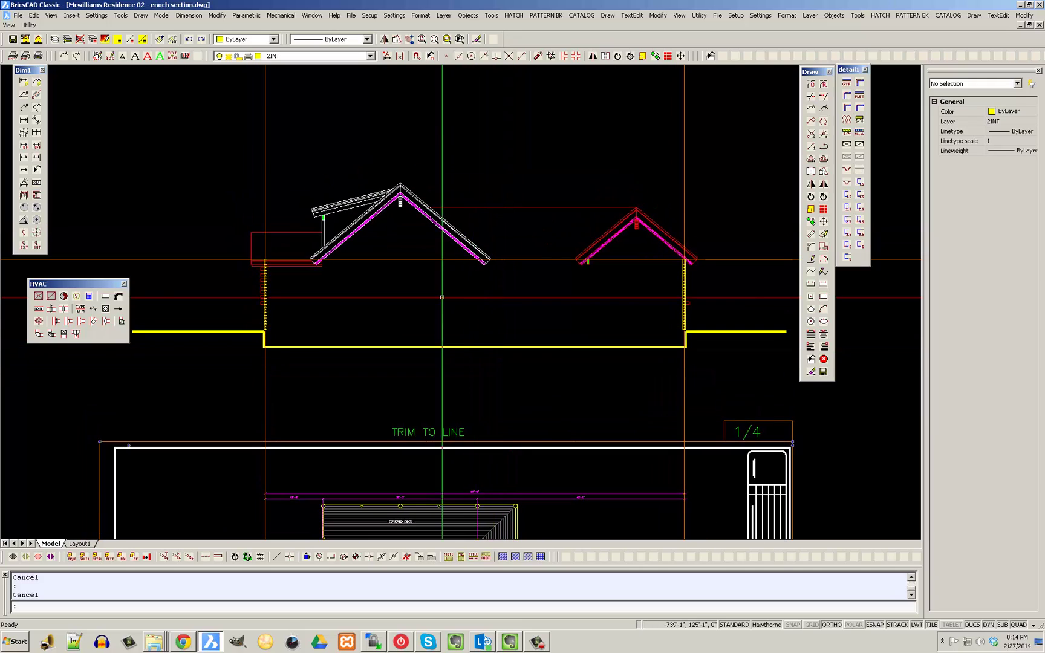
{"action": "scroll", "coordinate": [442, 297], "scroll_direction": "up", "scroll_amount": 5}
{"action": "scroll", "coordinate": [364, 193], "scroll_direction": "down", "scroll_amount": 6}
{"action": "scroll", "coordinate": [369, 115], "scroll_direction": "up", "scroll_amount": 8}
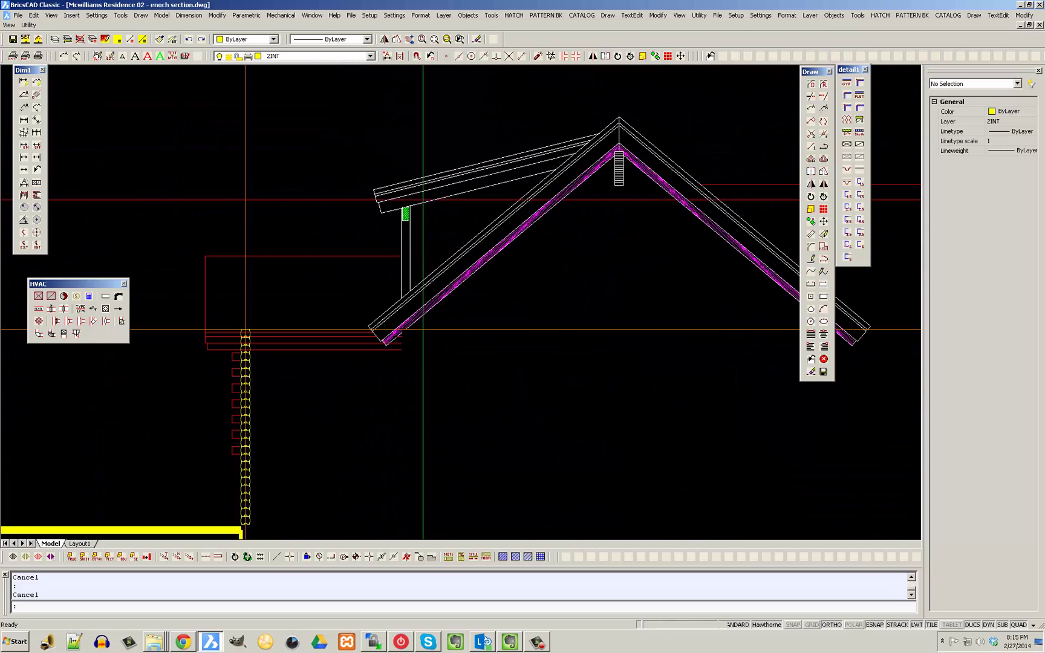
{"action": "scroll", "coordinate": [423, 197], "scroll_direction": "up", "scroll_amount": 2}
{"action": "left_click", "coordinate": [419, 287]}
{"action": "left_click", "coordinate": [397, 330]}
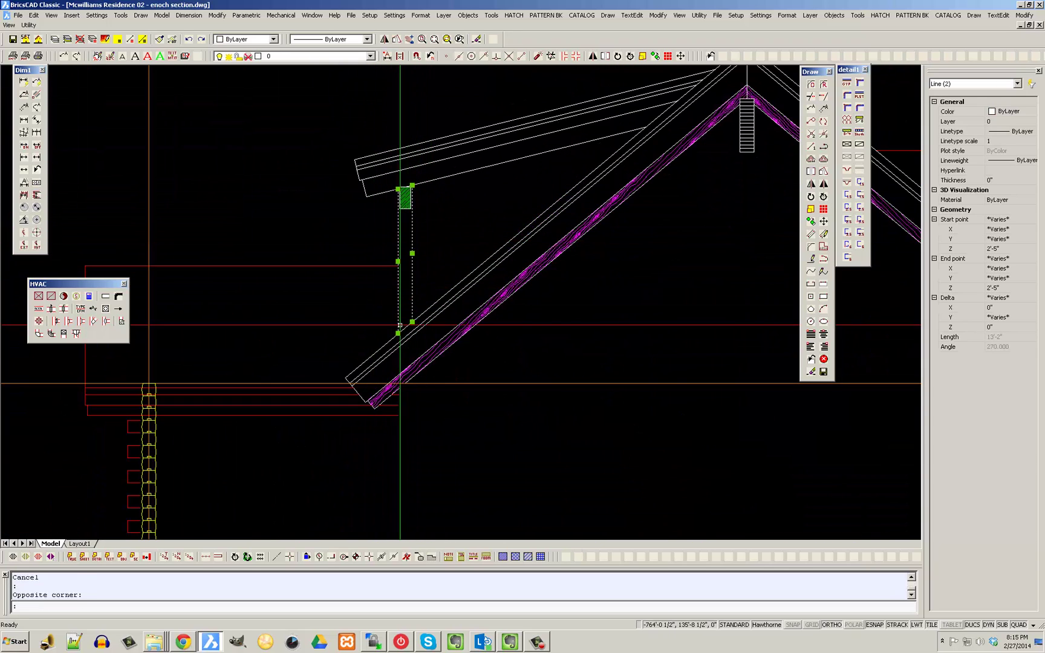
{"action": "left_click", "coordinate": [398, 333]}
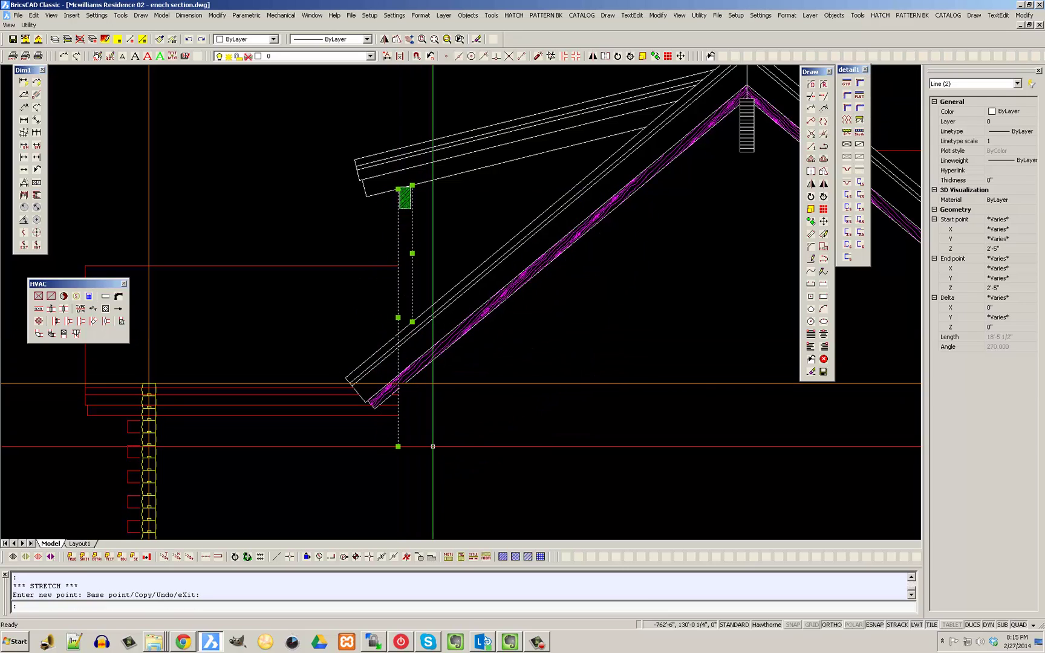
{"action": "key", "text": "Escape"}
{"action": "key", "text": "Escape"}
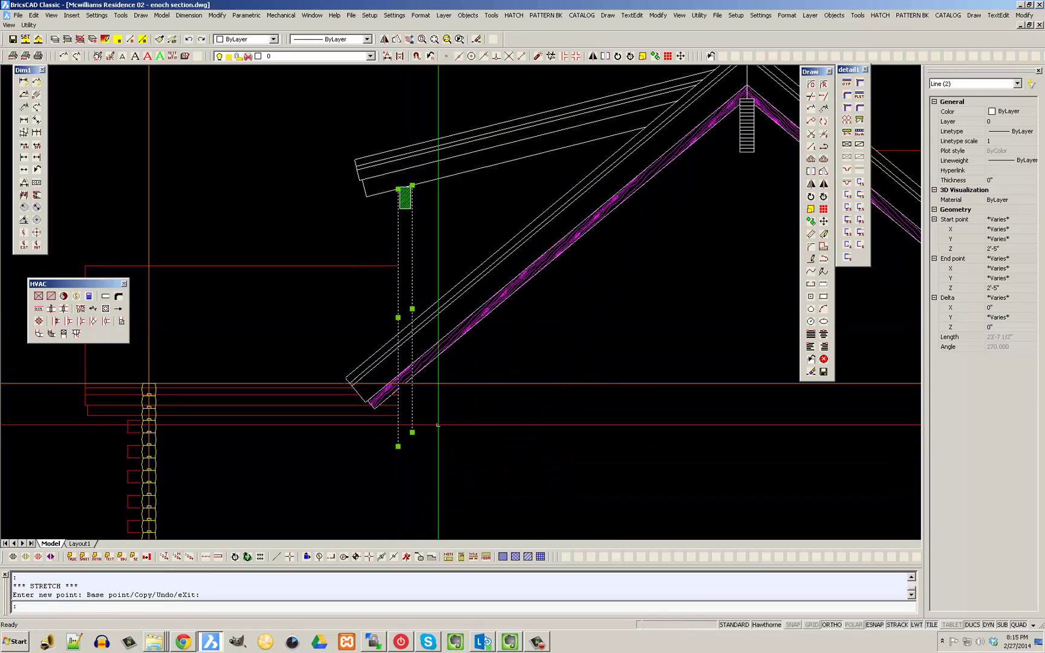
Trim the main gable's left roof slope lines inside the extended left wall line with a crossing selection
{"action": "left_click", "coordinate": [823, 121]}
{"action": "left_click", "coordinate": [399, 309]}
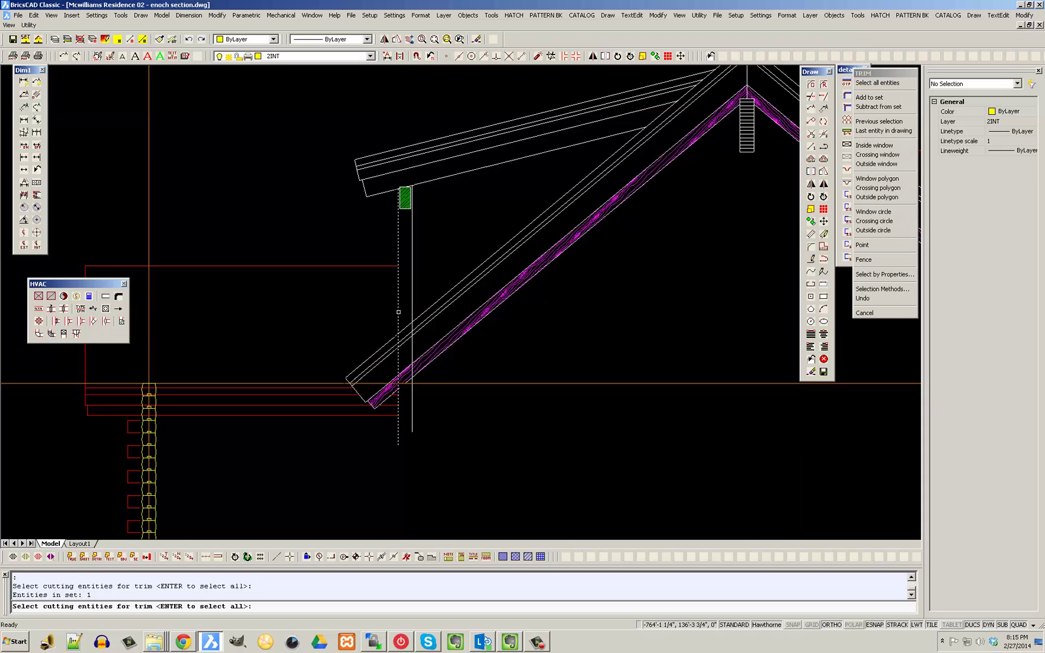
{"action": "key", "text": "Return"}
{"action": "left_click", "coordinate": [474, 358]}
{"action": "left_click", "coordinate": [444, 273]}
{"action": "key", "text": "Escape"}
{"action": "key", "text": "Escape"}
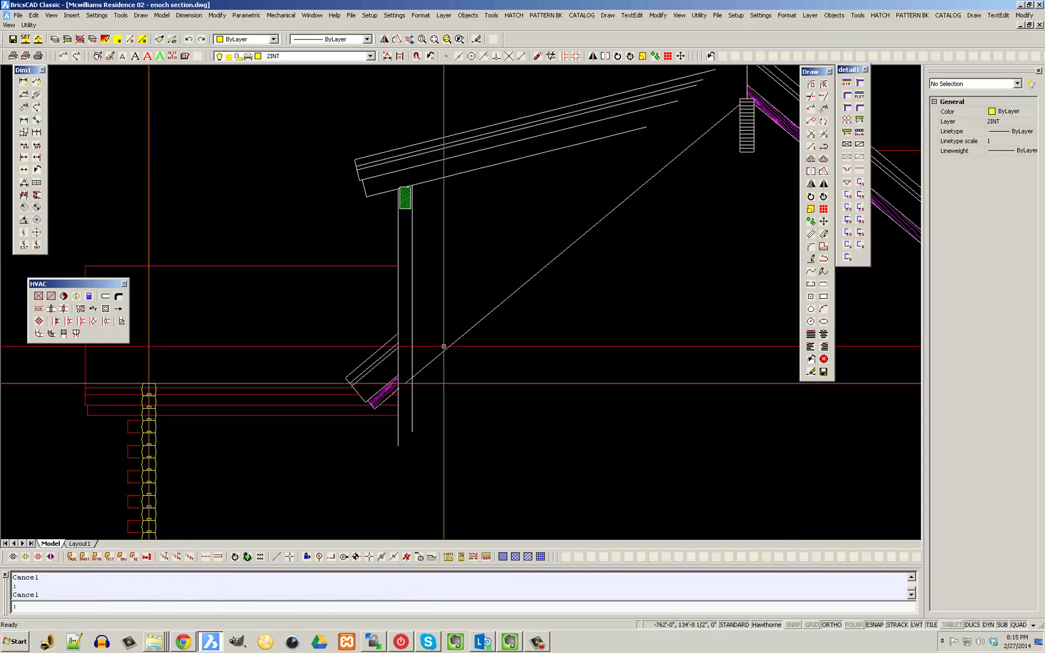
Erase the leftover diagonal rafter line between the shed roof wall and the main ridge
{"action": "scroll", "coordinate": [385, 379], "scroll_direction": "up", "scroll_amount": 4}
{"action": "left_click", "coordinate": [390, 407]}
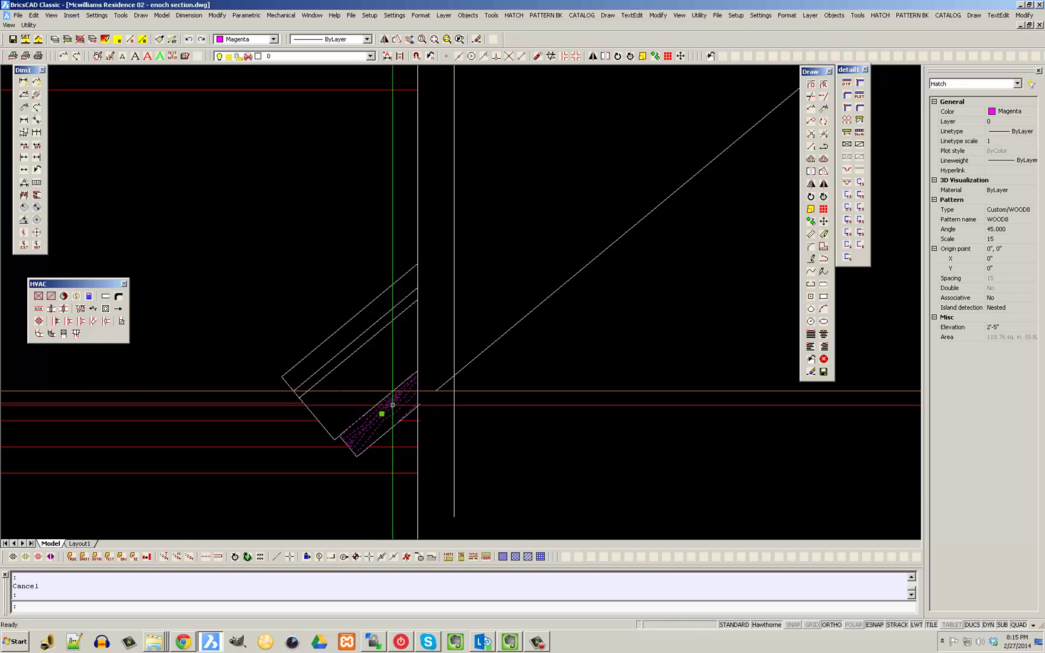
{"action": "scroll", "coordinate": [392, 405], "scroll_direction": "down", "scroll_amount": 3}
{"action": "key", "text": "Escape"}
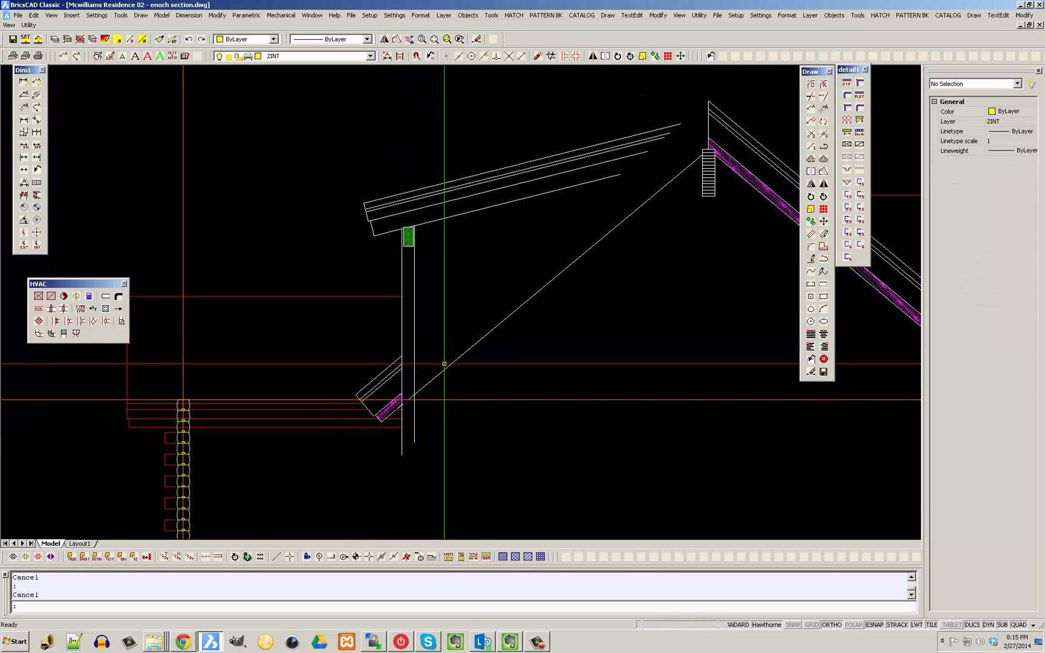
{"action": "scroll", "coordinate": [442, 369], "scroll_direction": "up", "scroll_amount": 2}
{"action": "left_click", "coordinate": [436, 370]}
{"action": "key", "text": "Delete"}
Place a vertical construction line through the main ridge where the right roof slope begins
{"action": "scroll", "coordinate": [444, 354], "scroll_direction": "down", "scroll_amount": 2}
{"action": "scroll", "coordinate": [544, 272], "scroll_direction": "up", "scroll_amount": 2}
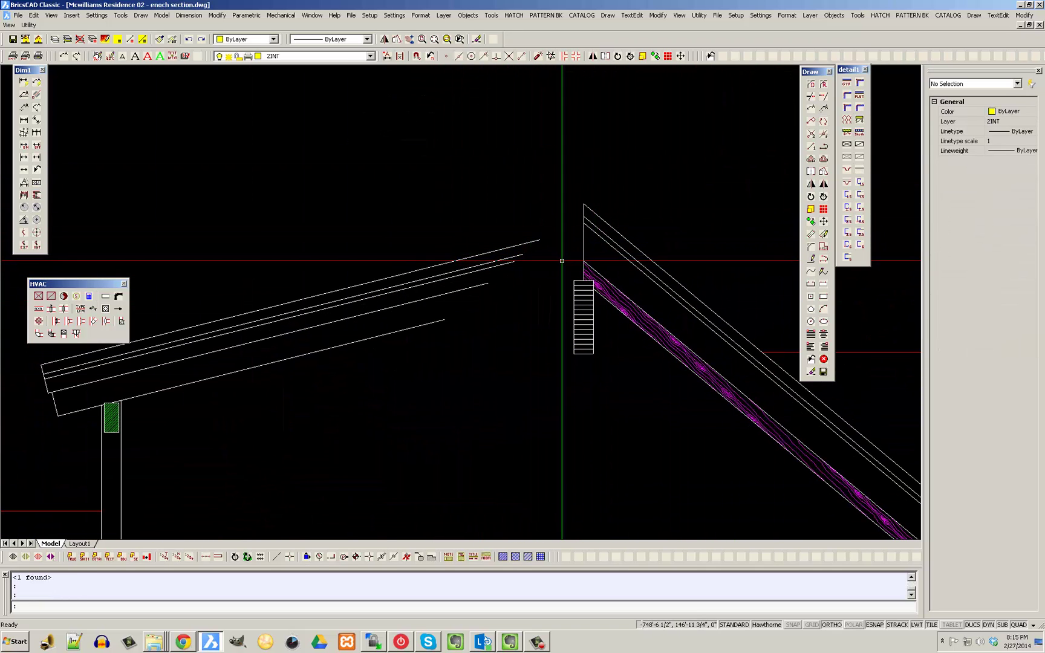
{"action": "scroll", "coordinate": [581, 254], "scroll_direction": "down", "scroll_amount": 1}
{"action": "scroll", "coordinate": [569, 254], "scroll_direction": "up", "scroll_amount": 2}
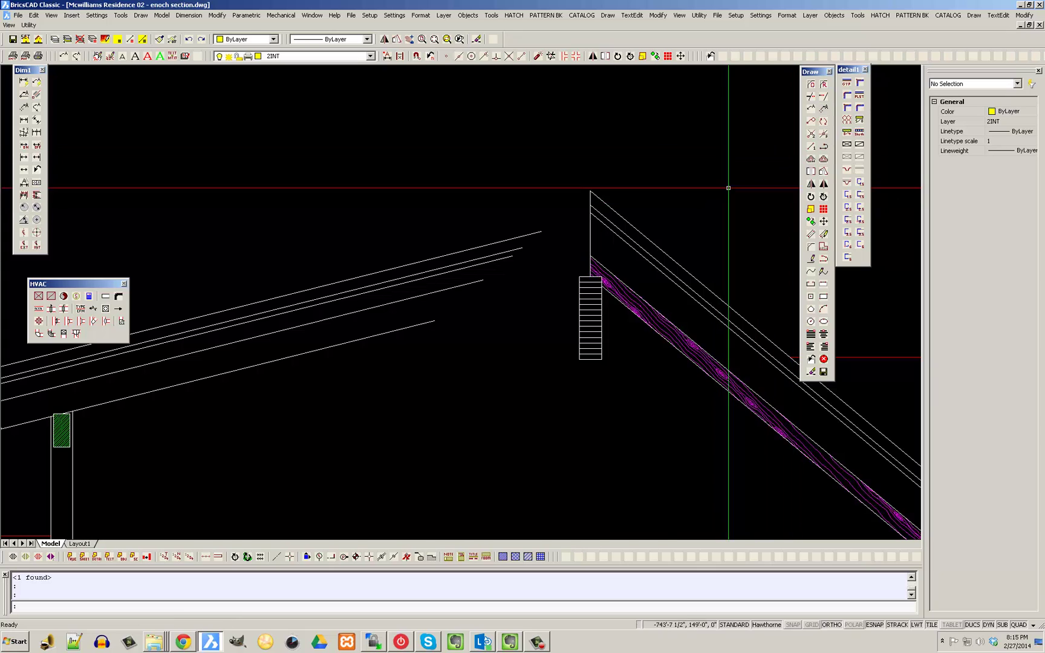
{"action": "left_click", "coordinate": [281, 556]}
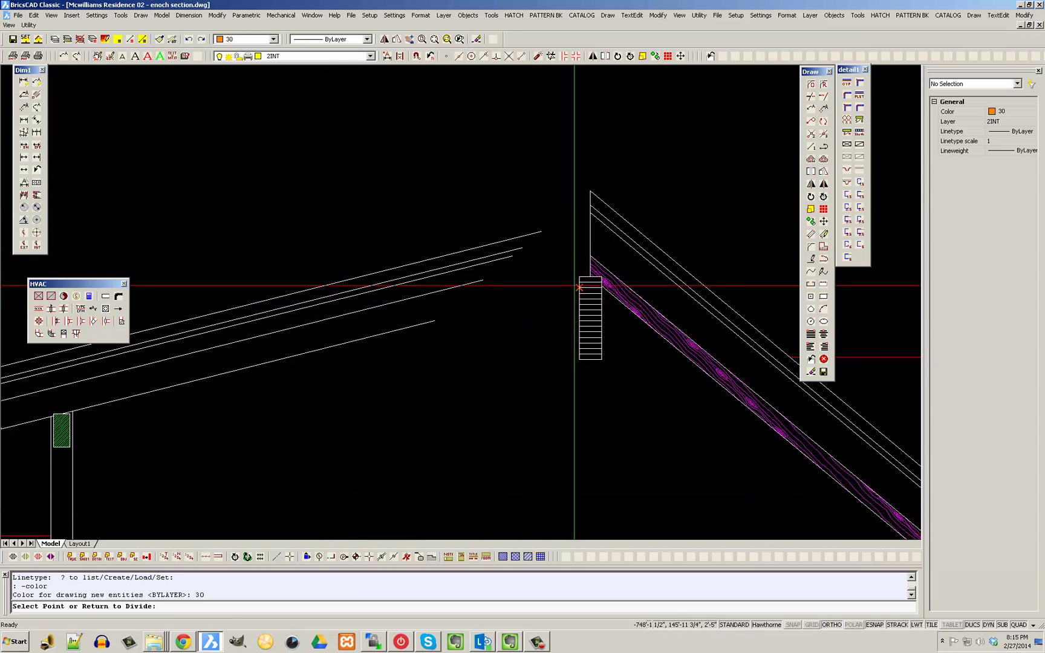
{"action": "scroll", "coordinate": [574, 288], "scroll_direction": "up", "scroll_amount": 1}
{"action": "left_click", "coordinate": [600, 272]}
{"action": "scroll", "coordinate": [600, 267], "scroll_direction": "down", "scroll_amount": 2}
{"action": "left_click", "coordinate": [645, 174]}
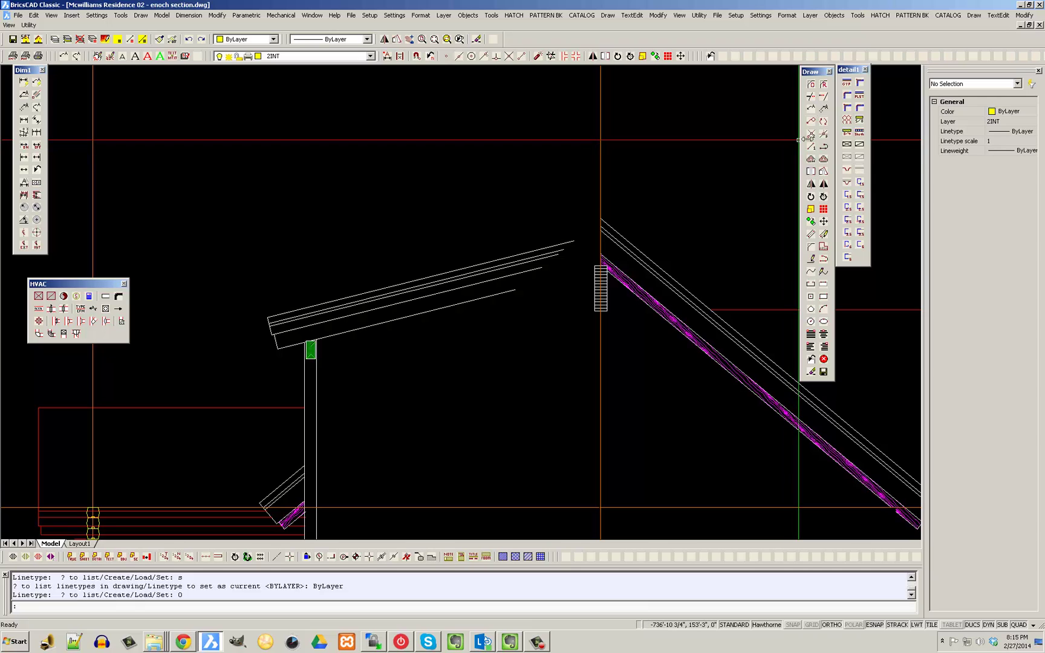
Extend the shed roof's sloping lines to the vertical construction line at the main ridge
{"action": "left_click", "coordinate": [824, 96]}
{"action": "left_click", "coordinate": [683, 179]}
{"action": "left_click", "coordinate": [545, 176]}
{"action": "right_click", "coordinate": [544, 176]}
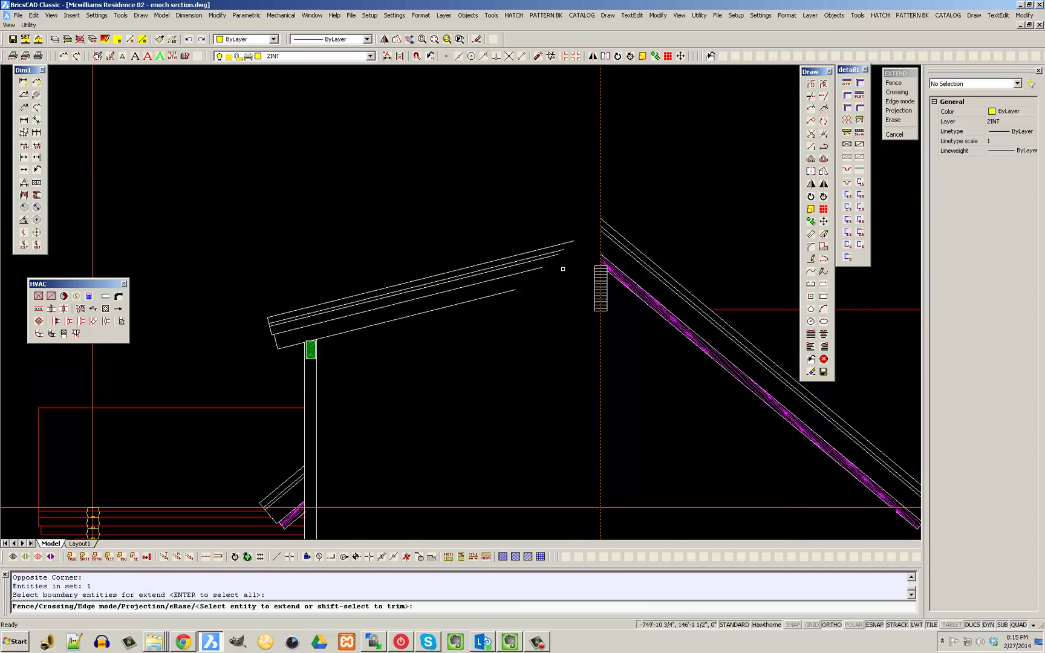
{"action": "left_click", "coordinate": [565, 301]}
{"action": "left_click", "coordinate": [497, 234]}
{"action": "key", "text": "Escape"}
Place a horizontal construction line along the lowered grade line, below the left log wall
{"action": "scroll", "coordinate": [501, 215], "scroll_direction": "down", "scroll_amount": 3}
{"action": "key", "text": "Escape"}
{"action": "scroll", "coordinate": [523, 251], "scroll_direction": "up", "scroll_amount": 4}
{"action": "scroll", "coordinate": [525, 236], "scroll_direction": "down", "scroll_amount": 3}
{"action": "middle_click_drag", "start_coordinate": [515, 243], "coordinate": [454, 230]}
{"action": "scroll", "coordinate": [350, 357], "scroll_direction": "up", "scroll_amount": 2}
{"action": "scroll", "coordinate": [357, 266], "scroll_direction": "up", "scroll_amount": 4}
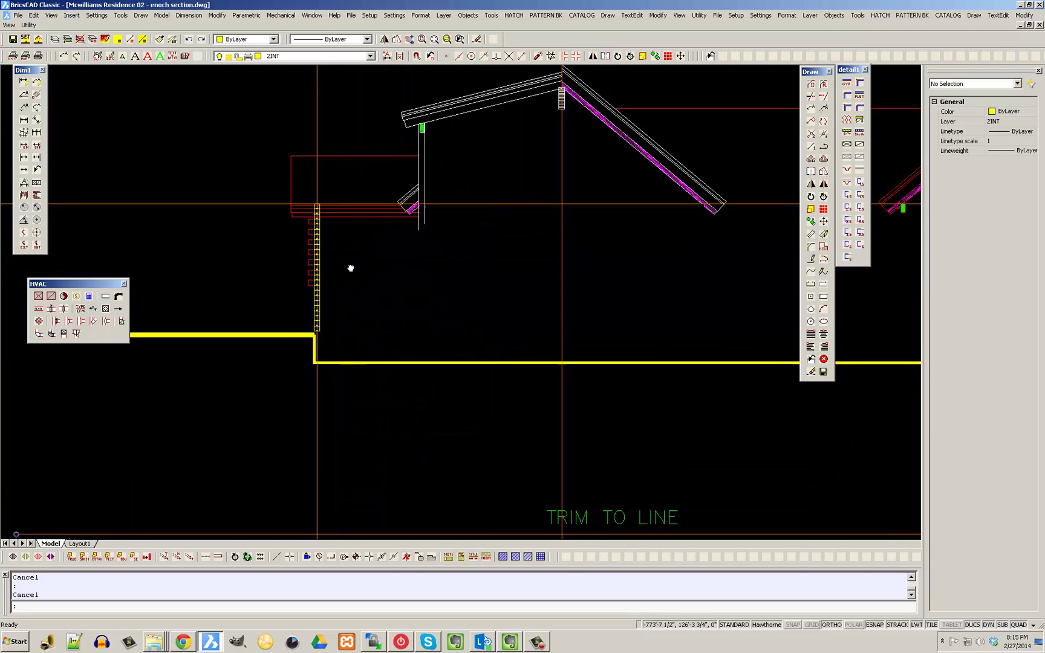
{"action": "scroll", "coordinate": [357, 242], "scroll_direction": "up", "scroll_amount": 2}
{"action": "scroll", "coordinate": [393, 254], "scroll_direction": "down", "scroll_amount": 4}
{"action": "scroll", "coordinate": [379, 281], "scroll_direction": "up", "scroll_amount": 5}
{"action": "scroll", "coordinate": [363, 260], "scroll_direction": "down", "scroll_amount": 3}
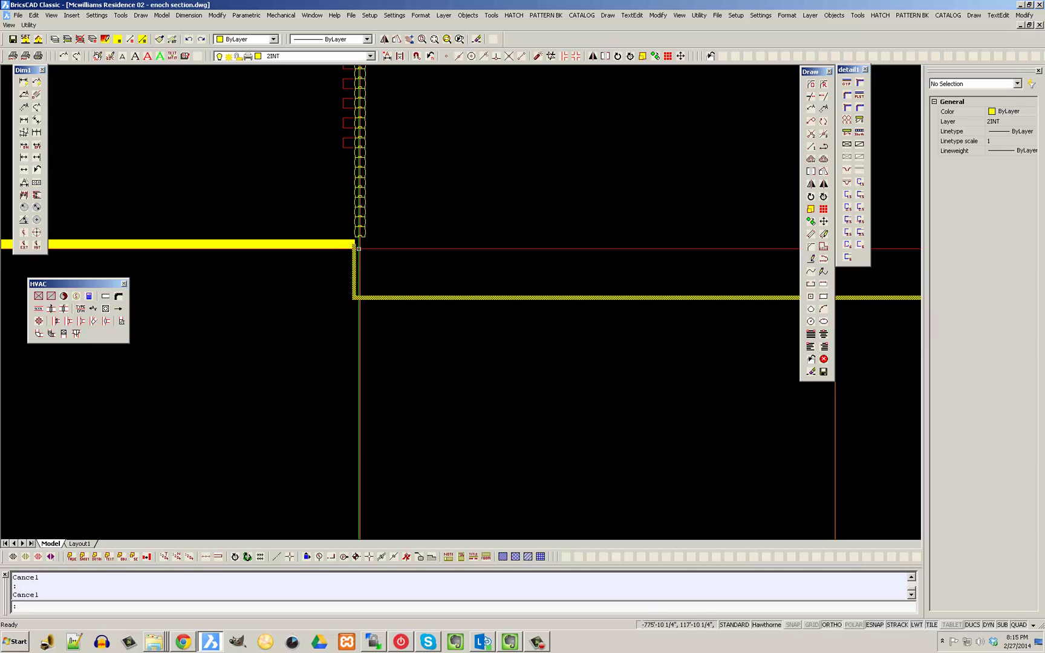
{"action": "scroll", "coordinate": [429, 273], "scroll_direction": "down", "scroll_amount": 2}
{"action": "mouse_move", "coordinate": [673, 277]}
{"action": "middle_mouse_down"}
{"action": "mouse_move", "coordinate": [429, 273]}
{"action": "mouse_move", "coordinate": [582, 276]}
{"action": "middle_mouse_up"}
{"action": "scroll", "coordinate": [546, 291], "scroll_direction": "up", "scroll_amount": 6}
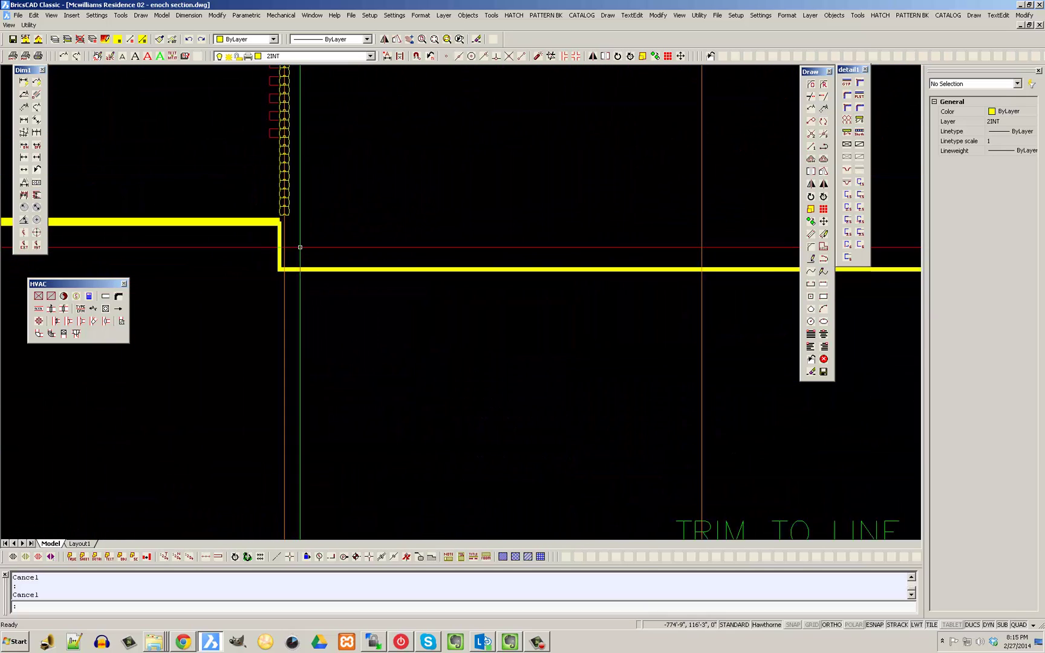
{"action": "scroll", "coordinate": [279, 284], "scroll_direction": "down", "scroll_amount": 1}
{"action": "left_click", "coordinate": [278, 557]}
{"action": "left_click", "coordinate": [275, 281]}
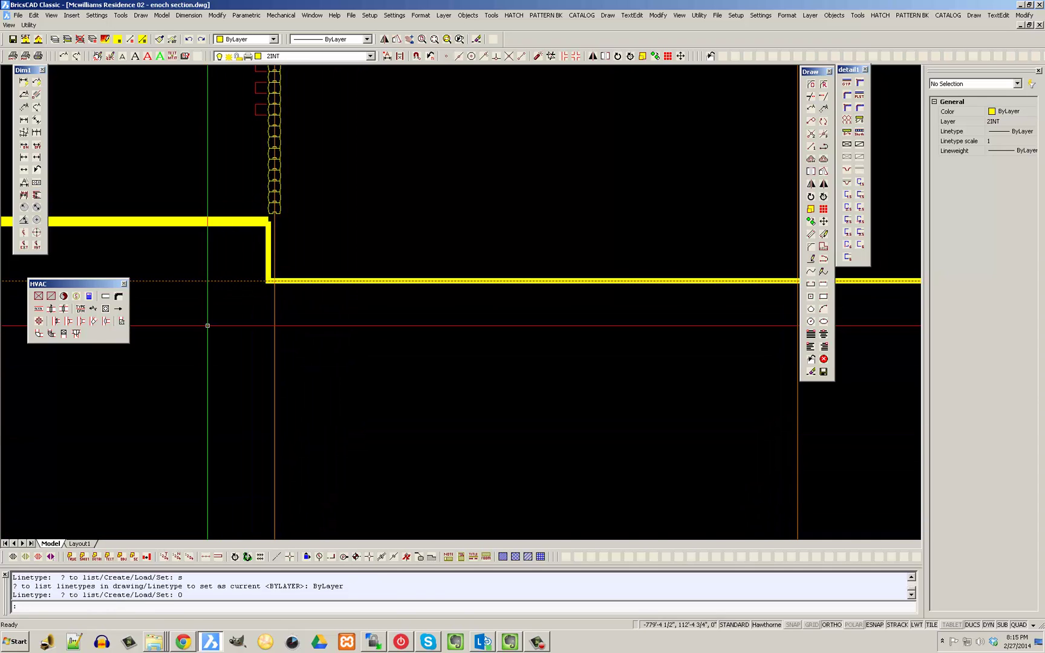
Offset the horizontal construction line at the lowered grade 4" downward
{"action": "scroll", "coordinate": [216, 324], "scroll_direction": "down", "scroll_amount": 3}
{"action": "middle_click_drag", "start_coordinate": [599, 334], "coordinate": [493, 331]}
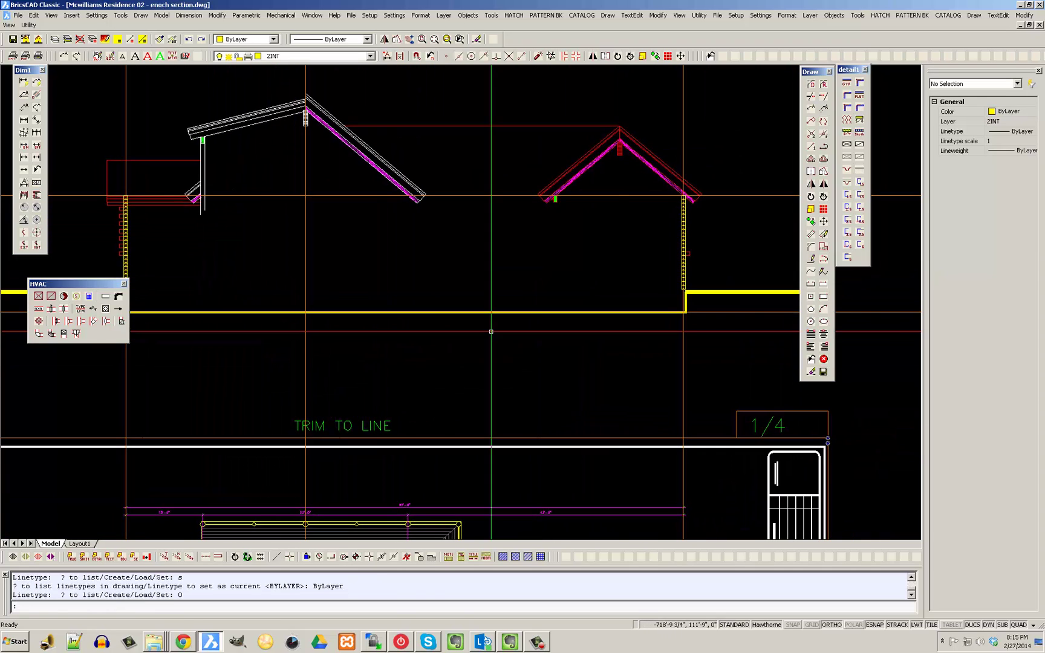
{"action": "left_click", "coordinate": [824, 159]}
{"action": "key", "text": "Return"}
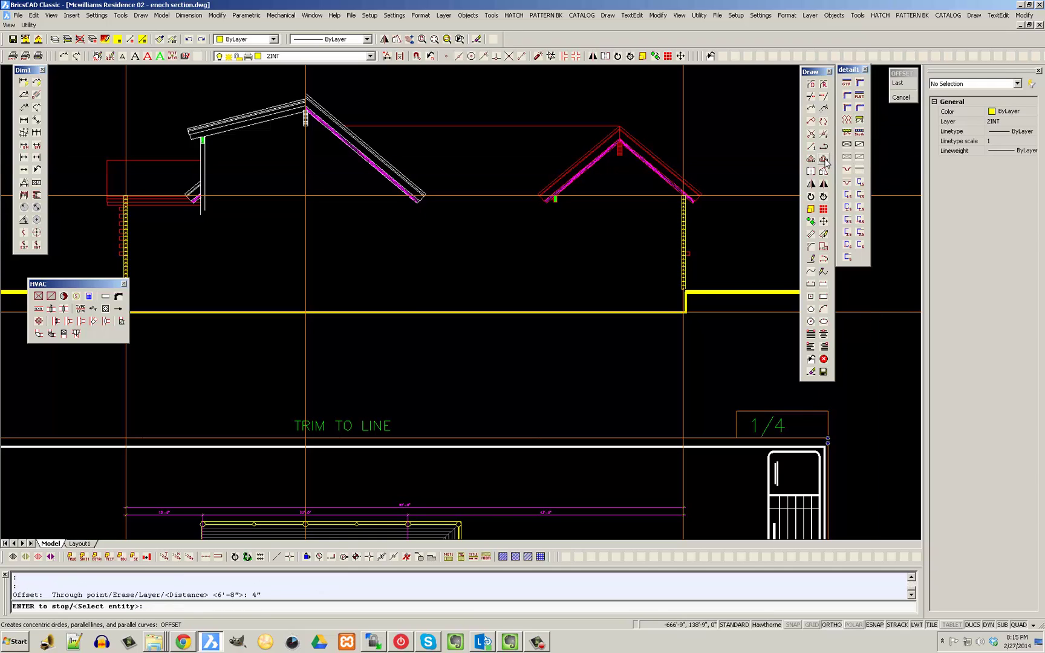
{"action": "left_click", "coordinate": [703, 313]}
{"action": "left_click", "coordinate": [700, 343]}
{"action": "key", "text": "Escape"}
{"action": "scroll", "coordinate": [726, 294], "scroll_direction": "up", "scroll_amount": 3}
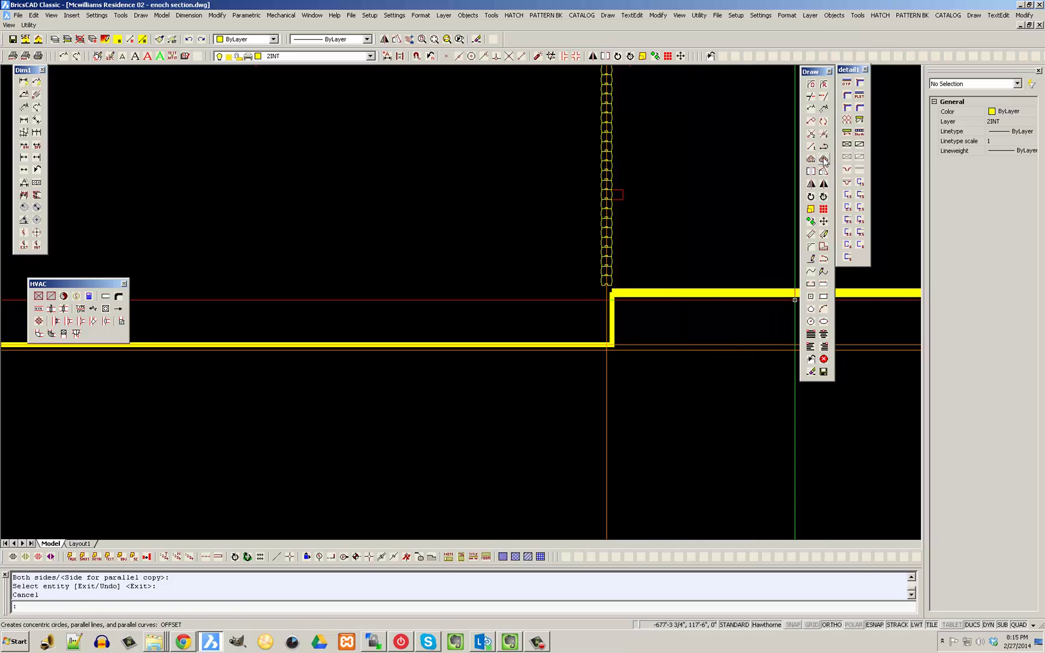
Offset the vertical construction lines at the outer log walls 4" to each side
{"action": "left_click", "coordinate": [824, 159]}
{"action": "type", "text": "4"}
{"action": "key", "text": "Return"}
{"action": "left_click", "coordinate": [605, 314]}
{"action": "left_click", "coordinate": [576, 313]}
{"action": "left_click", "coordinate": [607, 313]}
{"action": "left_click", "coordinate": [649, 314]}
{"action": "scroll", "coordinate": [656, 318], "scroll_direction": "down", "scroll_amount": 5}
{"action": "scroll", "coordinate": [502, 345], "scroll_direction": "up", "scroll_amount": 6}
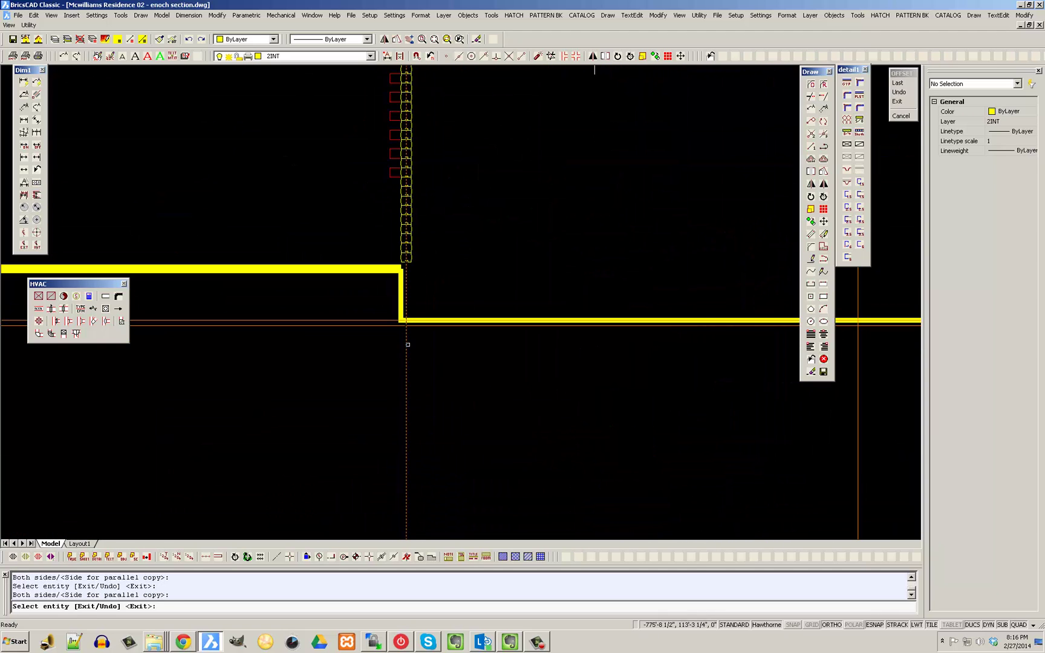
Examine the floor plans and foundation plan around the utility room and stairs for the walls at the section cut
{"action": "scroll", "coordinate": [408, 347], "scroll_direction": "down", "scroll_amount": 8}
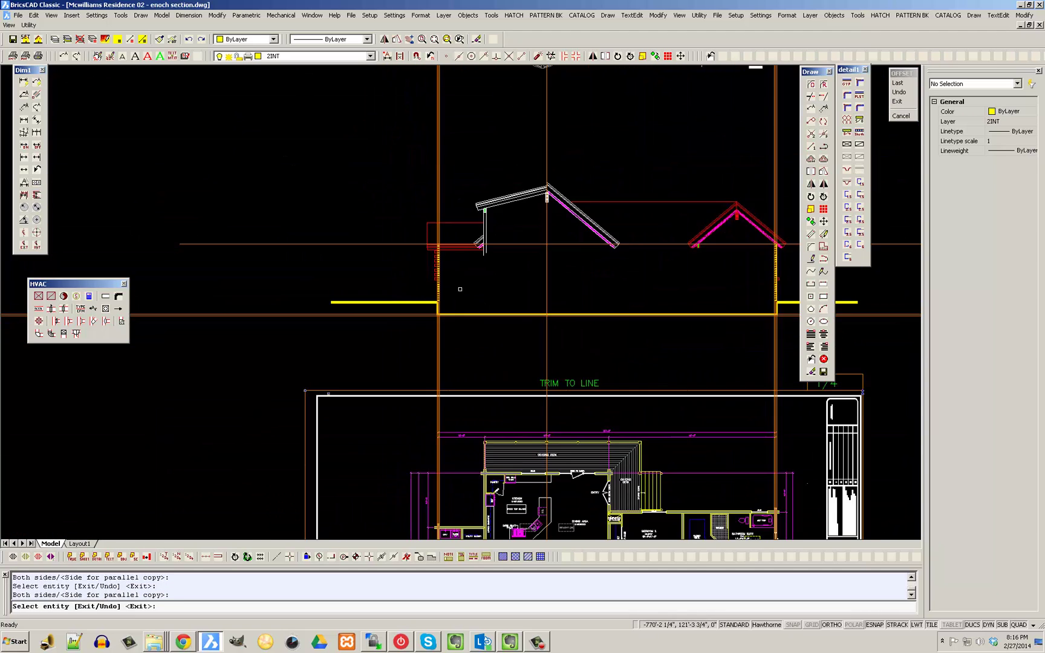
{"action": "scroll", "coordinate": [504, 240], "scroll_direction": "up", "scroll_amount": 3}
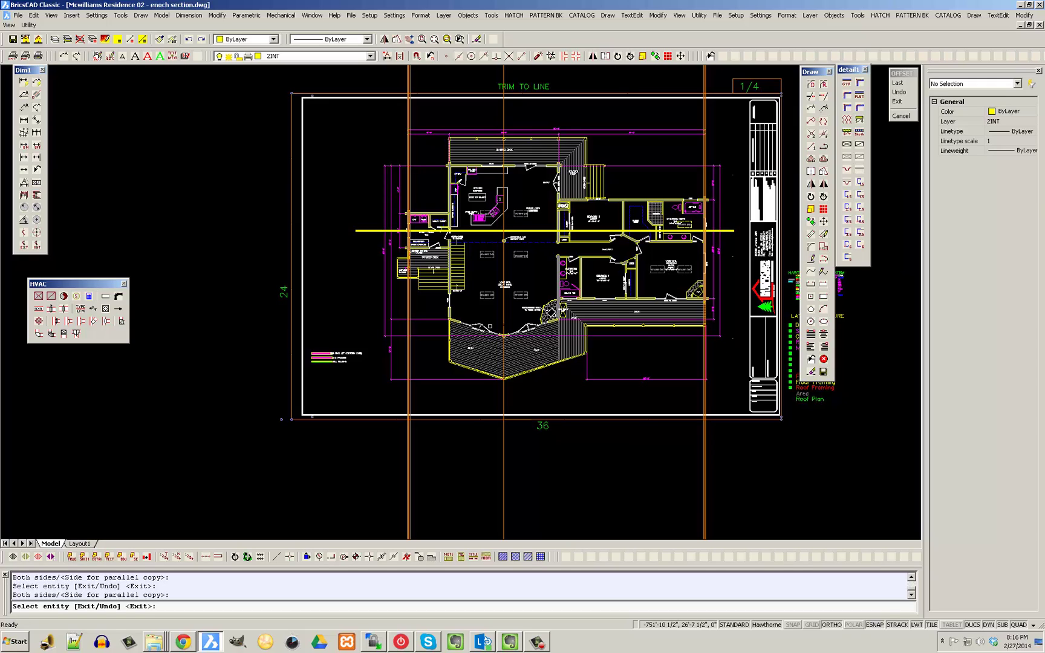
{"action": "scroll", "coordinate": [450, 236], "scroll_direction": "up", "scroll_amount": 5}
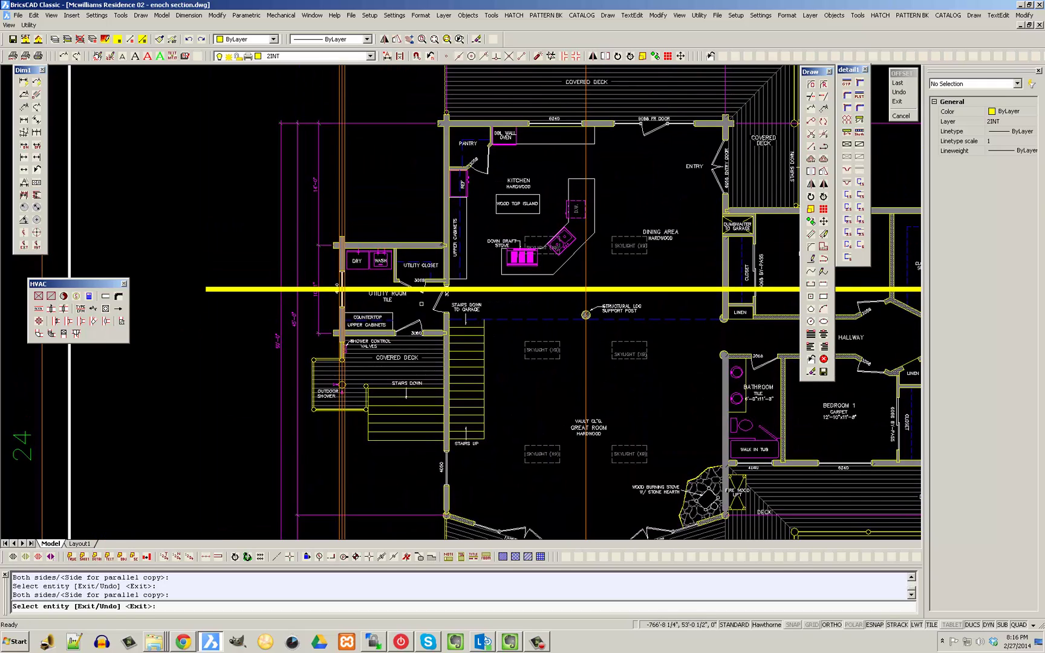
{"action": "scroll", "coordinate": [445, 266], "scroll_direction": "down", "scroll_amount": 7}
{"action": "scroll", "coordinate": [402, 278], "scroll_direction": "down", "scroll_amount": 5}
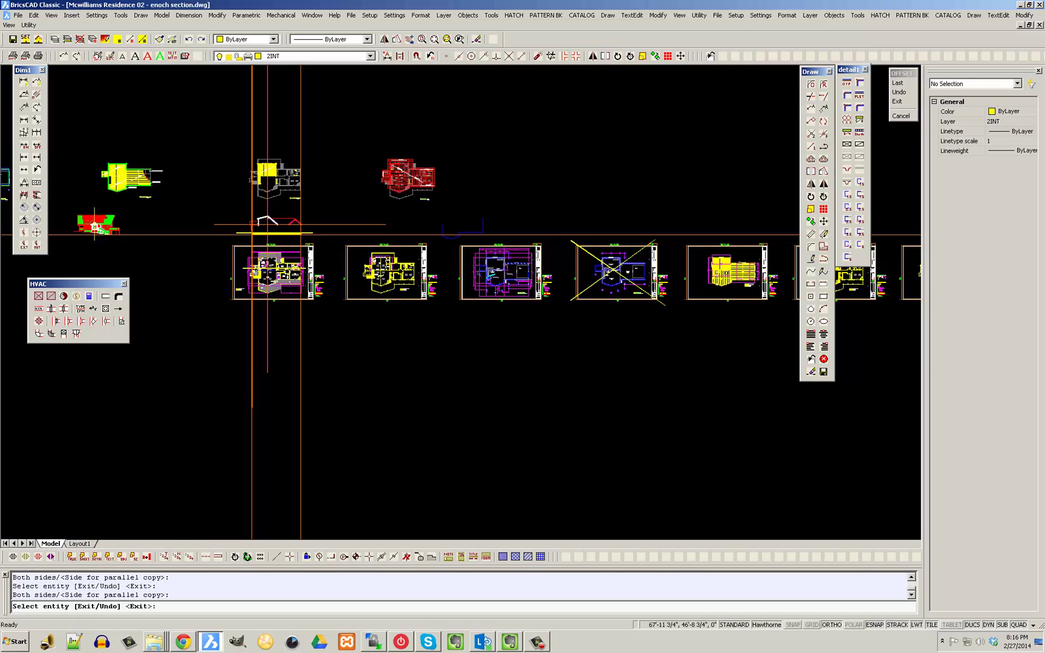
{"action": "scroll", "coordinate": [678, 273], "scroll_direction": "up", "scroll_amount": 8}
{"action": "scroll", "coordinate": [536, 262], "scroll_direction": "down", "scroll_amount": 2}
{"action": "middle_click_drag", "start_coordinate": [792, 261], "coordinate": [412, 261]}
{"action": "scroll", "coordinate": [521, 259], "scroll_direction": "up", "scroll_amount": 7}
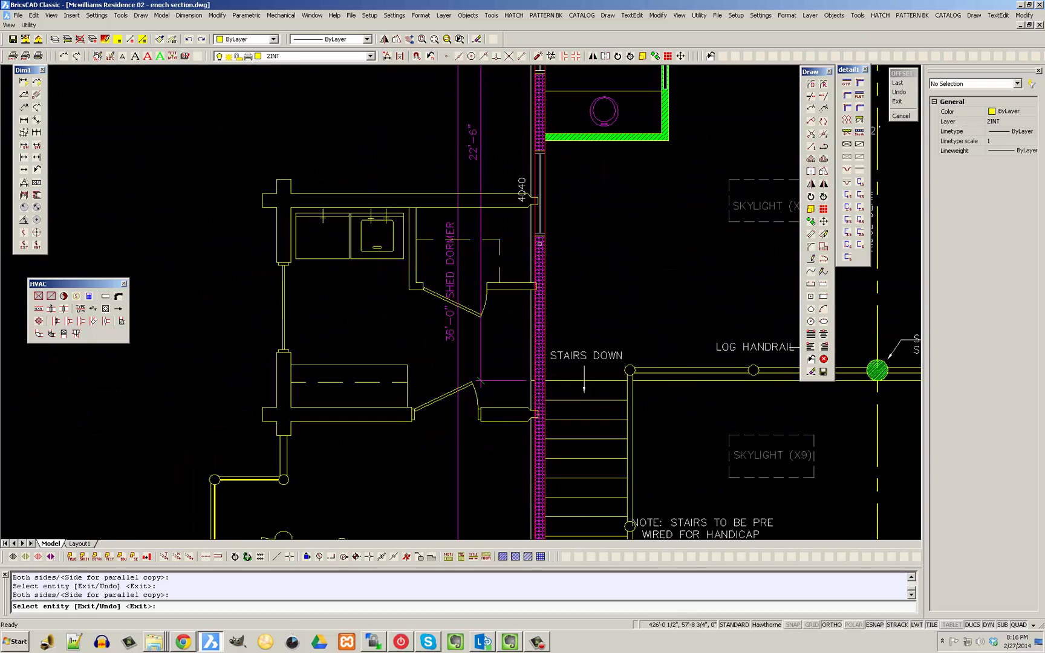
{"action": "scroll", "coordinate": [540, 289], "scroll_direction": "up", "scroll_amount": 2}
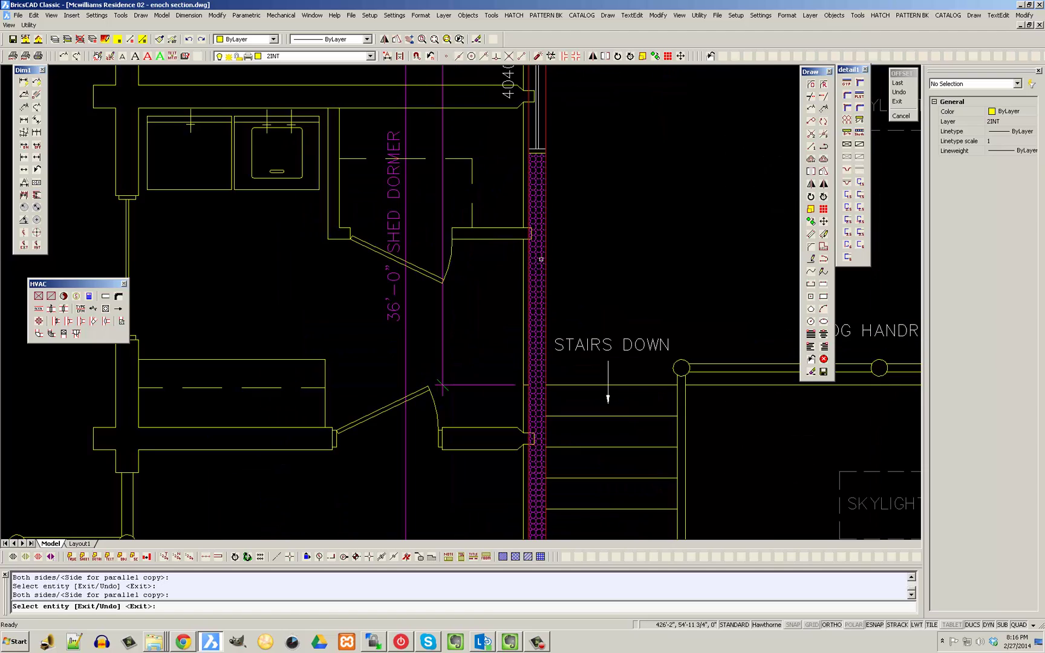
{"action": "scroll", "coordinate": [450, 242], "scroll_direction": "down", "scroll_amount": 10}
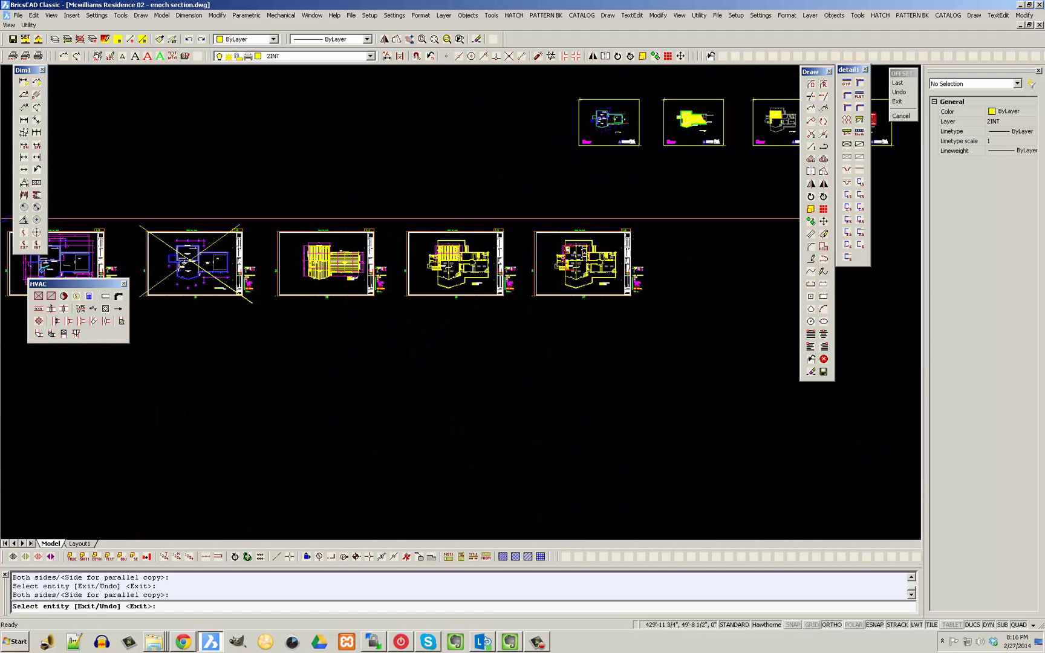
{"action": "scroll", "coordinate": [477, 243], "scroll_direction": "down", "scroll_amount": 1}
{"action": "middle_click_drag", "start_coordinate": [394, 249], "coordinate": [611, 251]}
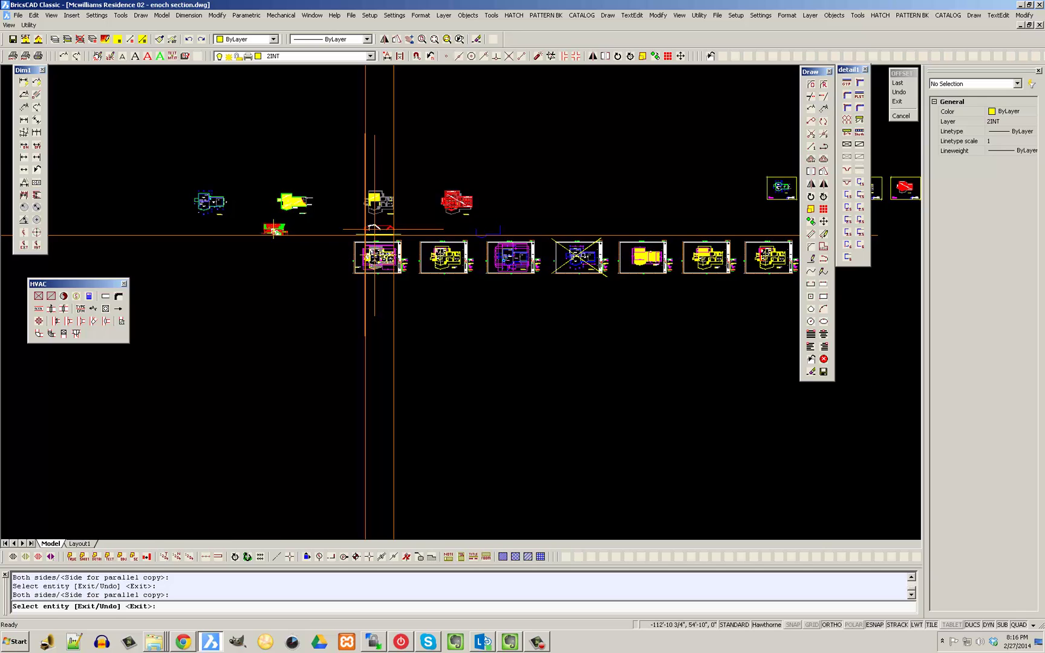
{"action": "scroll", "coordinate": [586, 254], "scroll_direction": "up", "scroll_amount": 4}
{"action": "scroll", "coordinate": [361, 265], "scroll_direction": "up", "scroll_amount": 6}
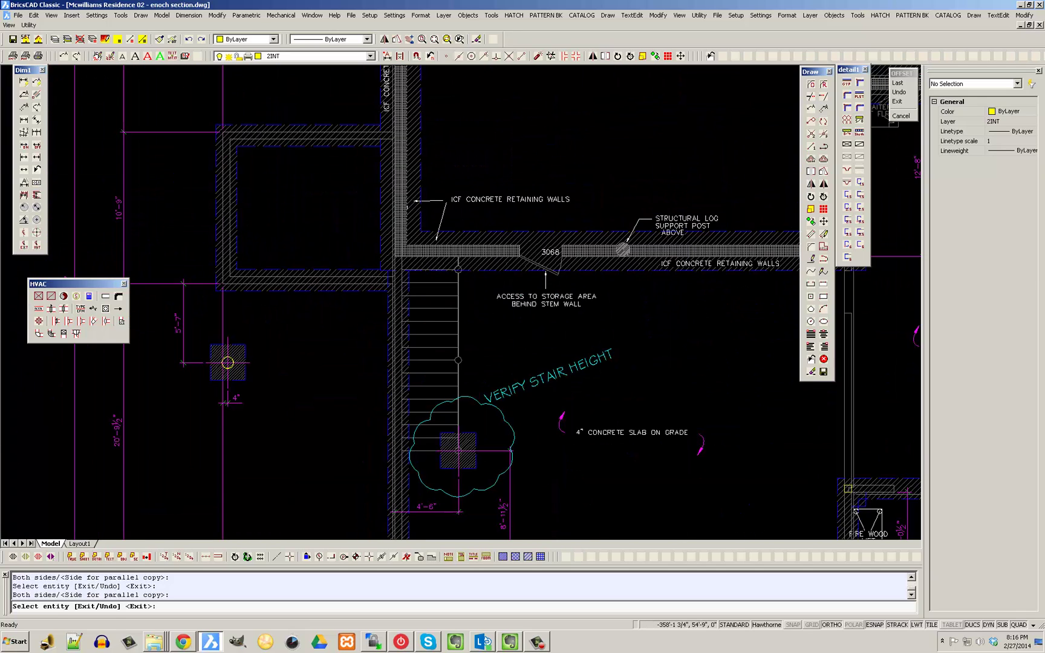
{"action": "scroll", "coordinate": [435, 174], "scroll_direction": "up", "scroll_amount": 3}
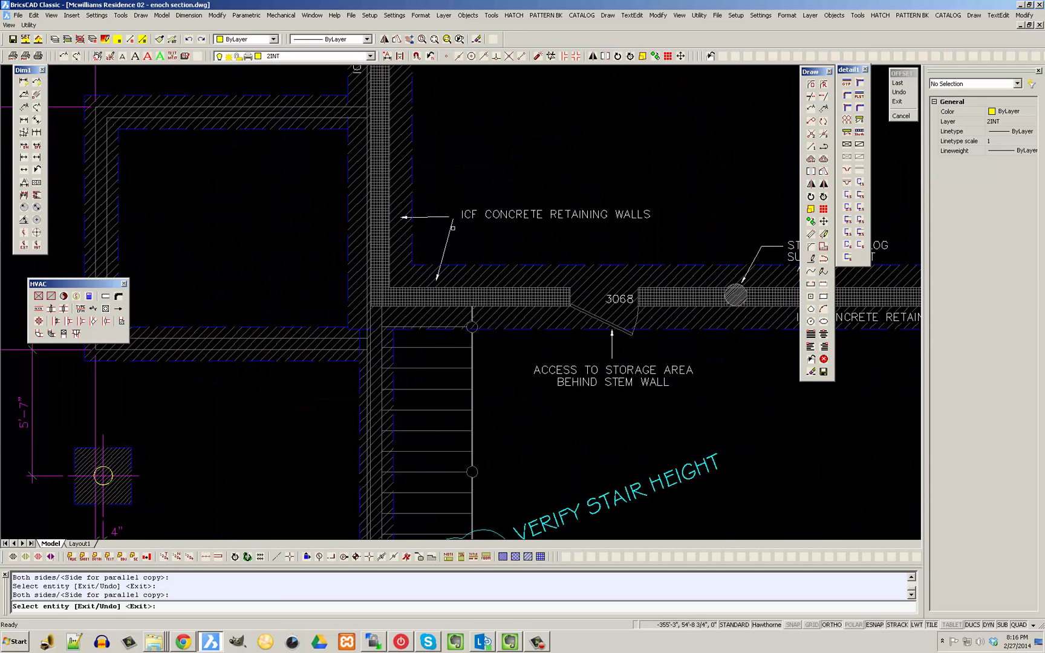
{"action": "scroll", "coordinate": [464, 230], "scroll_direction": "up", "scroll_amount": 1}
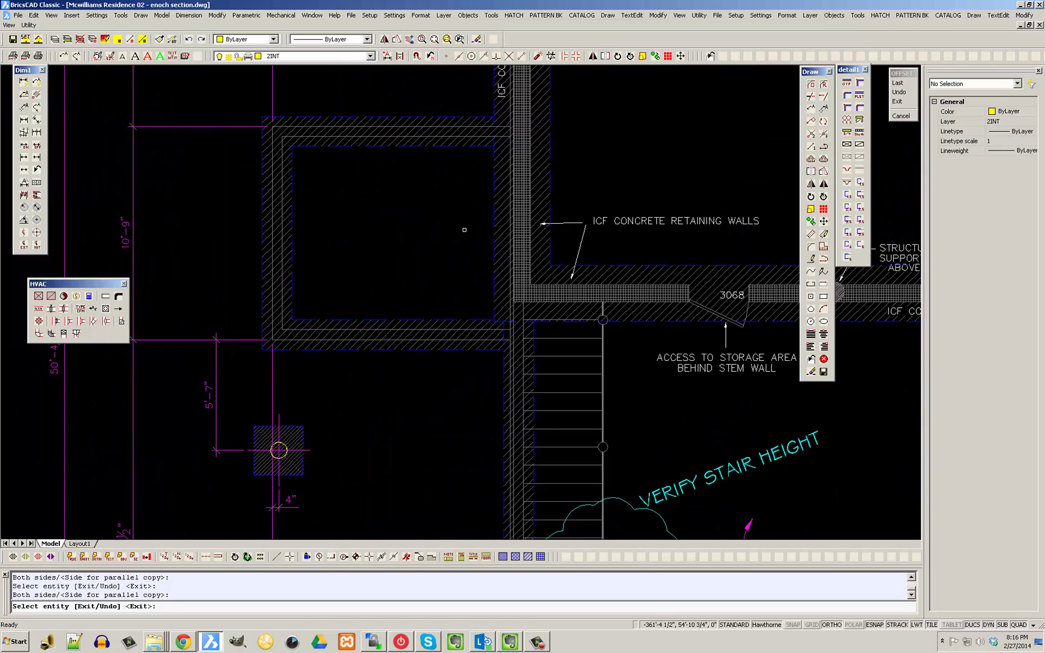
{"action": "middle_click_drag", "start_coordinate": [444, 231], "coordinate": [410, 246]}
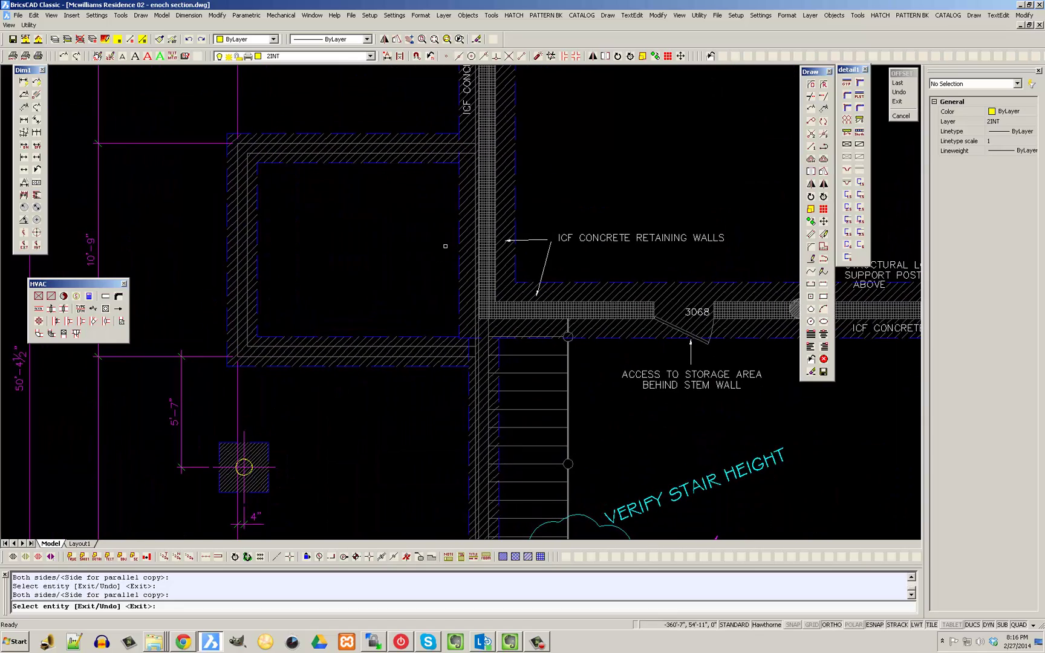
{"action": "scroll", "coordinate": [508, 249], "scroll_direction": "up", "scroll_amount": 6}
{"action": "key", "text": "Escape"}
{"action": "key", "text": "Escape"}
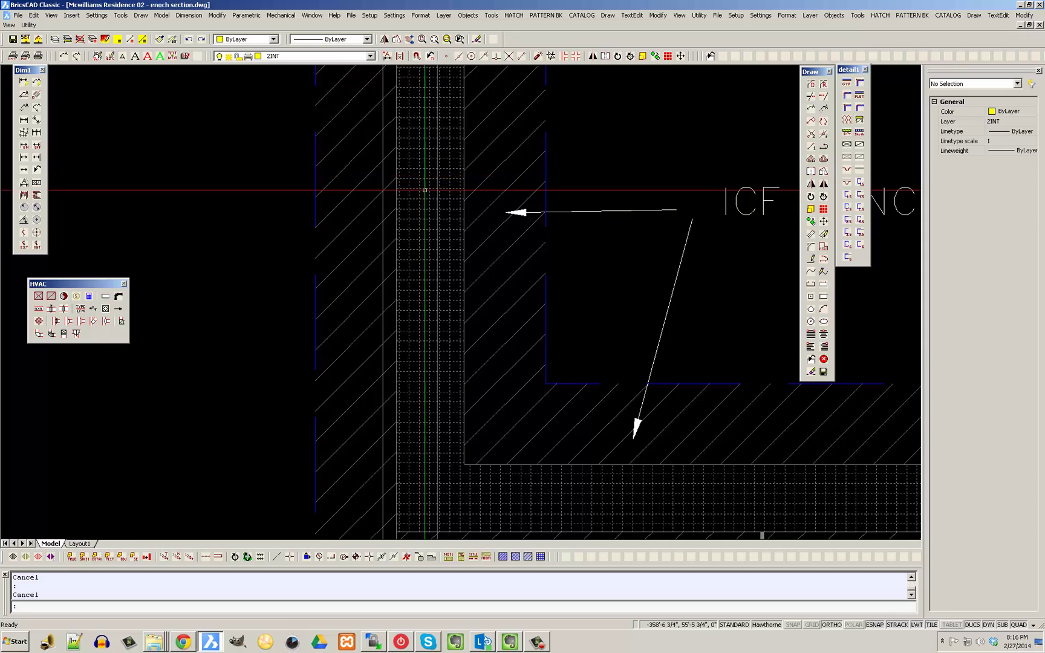
Measure the thickness of the ICF concrete retaining wall beside the stairs on the foundation plan
{"action": "left_click", "coordinate": [400, 55]}
{"action": "scroll", "coordinate": [375, 205], "scroll_direction": "up", "scroll_amount": 3}
{"action": "left_click", "coordinate": [387, 193]}
{"action": "left_click", "coordinate": [560, 192]}
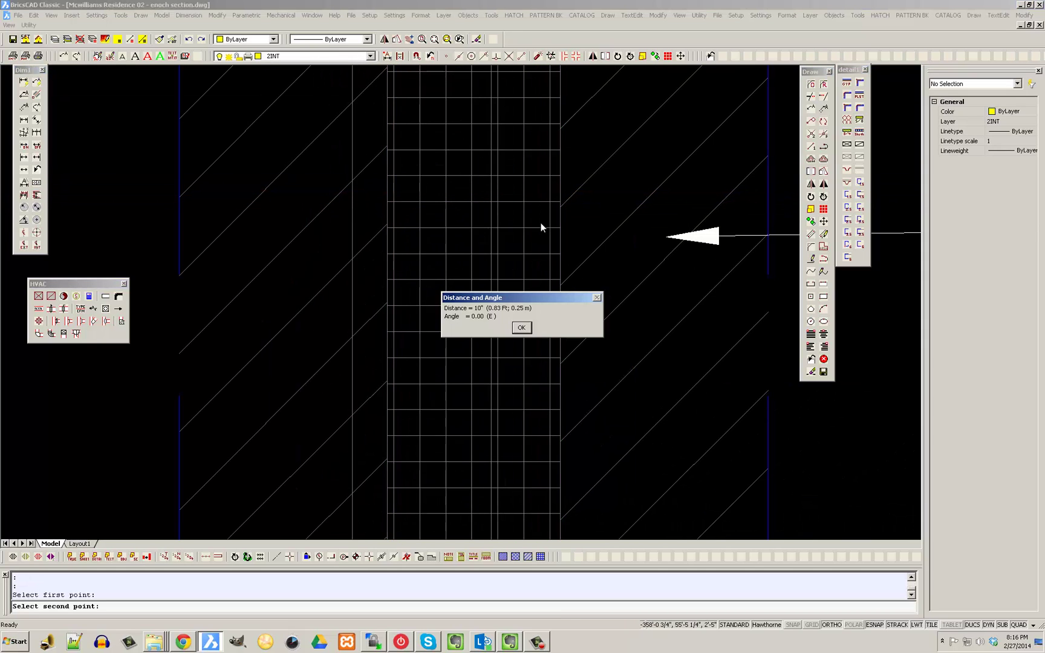
{"action": "left_click", "coordinate": [522, 327]}
{"action": "key", "text": "Return"}
{"action": "left_click", "coordinate": [380, 198]}
{"action": "left_click", "coordinate": [521, 327]}
{"action": "scroll", "coordinate": [507, 316], "scroll_direction": "down", "scroll_amount": 12}
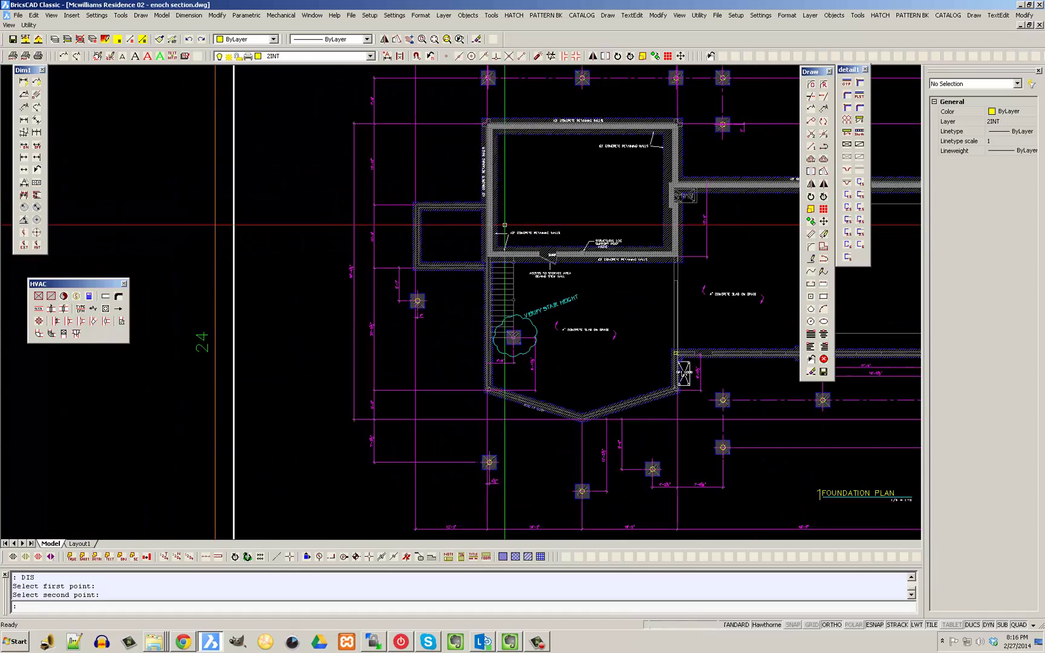
Place a vertical construction line at the outer face of the kitchen's left log wall on the floor plan
{"action": "middle_click_drag", "start_coordinate": [363, 225], "coordinate": [910, 241]}
{"action": "scroll", "coordinate": [910, 241], "scroll_direction": "down", "scroll_amount": 1}
{"action": "scroll", "coordinate": [339, 156], "scroll_direction": "up", "scroll_amount": 2}
{"action": "middle_click_drag", "start_coordinate": [472, 134], "coordinate": [464, 224]}
{"action": "scroll", "coordinate": [463, 224], "scroll_direction": "up", "scroll_amount": 5}
{"action": "scroll", "coordinate": [463, 223], "scroll_direction": "down", "scroll_amount": 7}
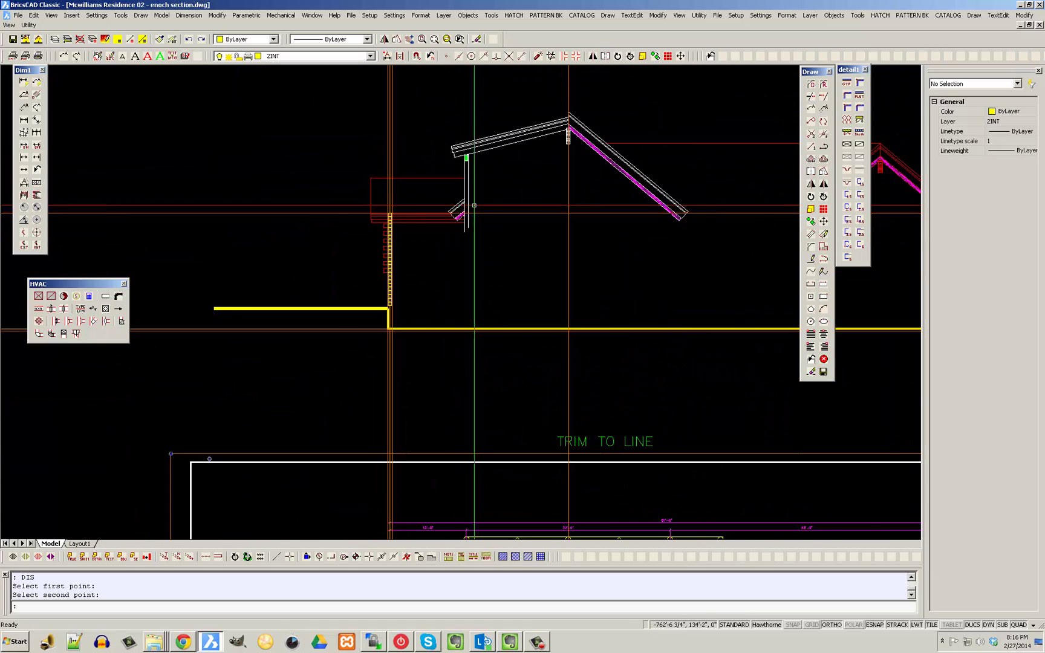
{"action": "scroll", "coordinate": [468, 175], "scroll_direction": "up", "scroll_amount": 8}
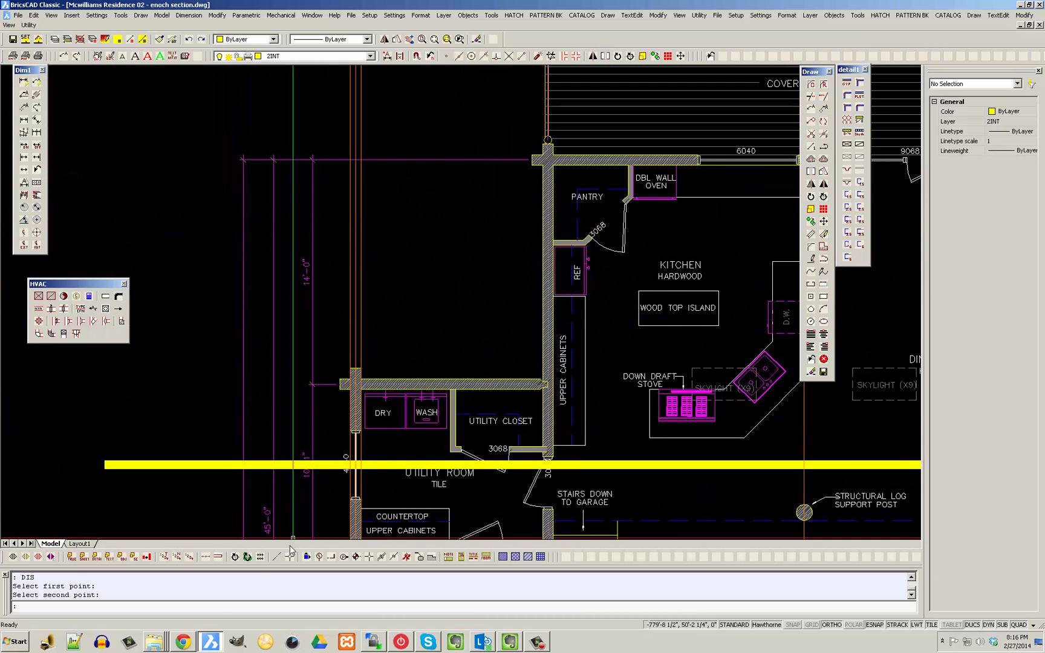
{"action": "left_click", "coordinate": [281, 557]}
{"action": "scroll", "coordinate": [541, 138], "scroll_direction": "up", "scroll_amount": 4}
{"action": "left_click", "coordinate": [551, 173]}
{"action": "left_click", "coordinate": [537, 124]}
{"action": "scroll", "coordinate": [485, 147], "scroll_direction": "down", "scroll_amount": 5}
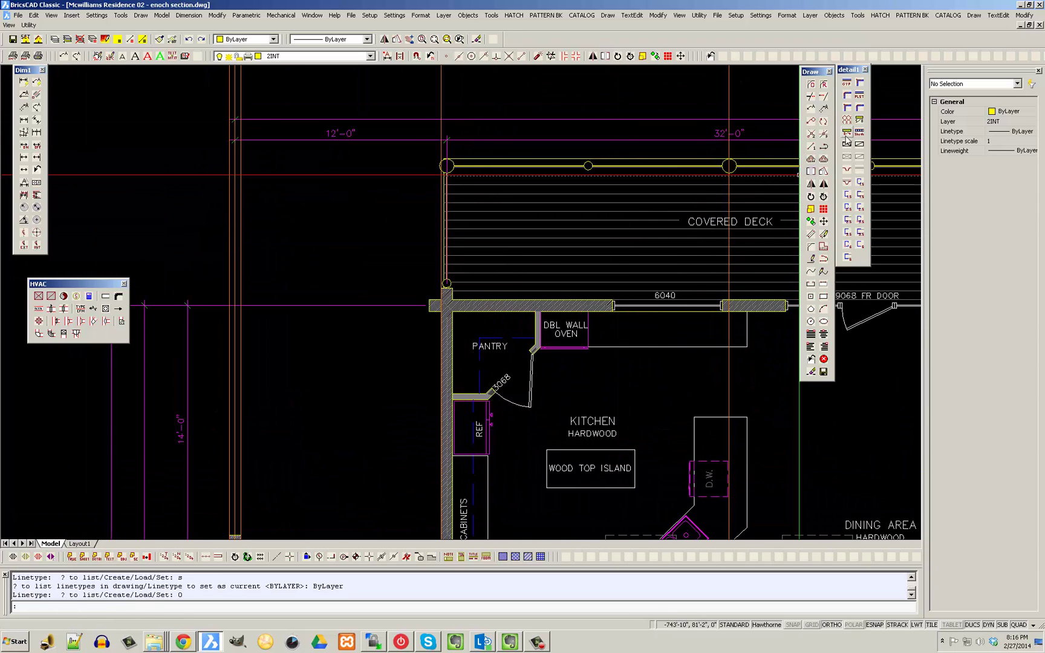
Offset the kitchen wall's vertical construction line 2" toward the inside of the house
{"action": "left_click", "coordinate": [825, 160]}
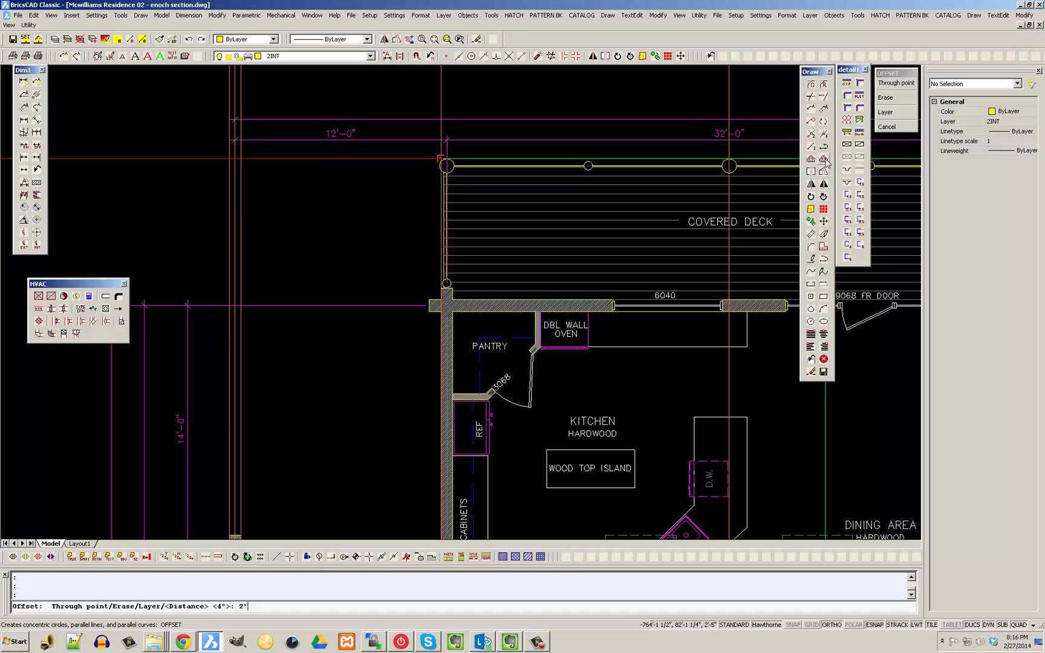
{"action": "key", "text": "Return"}
{"action": "left_click", "coordinate": [443, 97]}
{"action": "left_click", "coordinate": [485, 123]}
{"action": "middle_click_drag", "start_coordinate": [485, 124], "coordinate": [476, 433]}
{"action": "scroll", "coordinate": [459, 176], "scroll_direction": "down", "scroll_amount": 6}
{"action": "middle_click_drag", "start_coordinate": [469, 145], "coordinate": [464, 212]}
{"action": "scroll", "coordinate": [452, 146], "scroll_direction": "up", "scroll_amount": 6}
{"action": "scroll", "coordinate": [450, 155], "scroll_direction": "down", "scroll_amount": 2}
{"action": "key", "text": "Escape"}
{"action": "scroll", "coordinate": [452, 156], "scroll_direction": "down", "scroll_amount": 1}
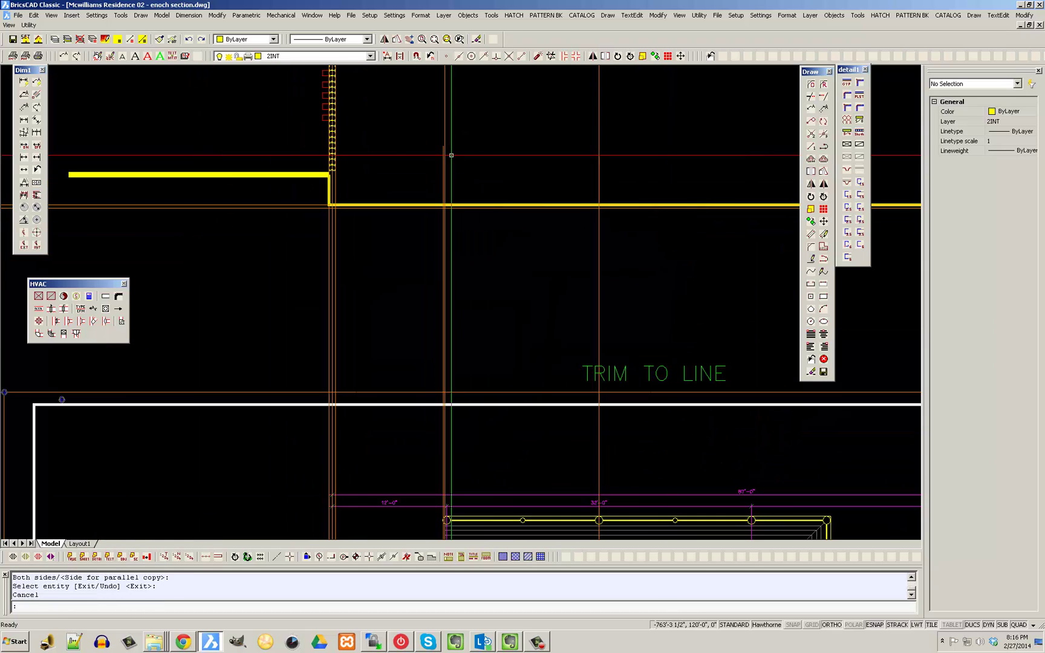
Offset the inset kitchen wall construction line another 10" inward for the concrete wall's inner face
{"action": "left_click", "coordinate": [823, 159]}
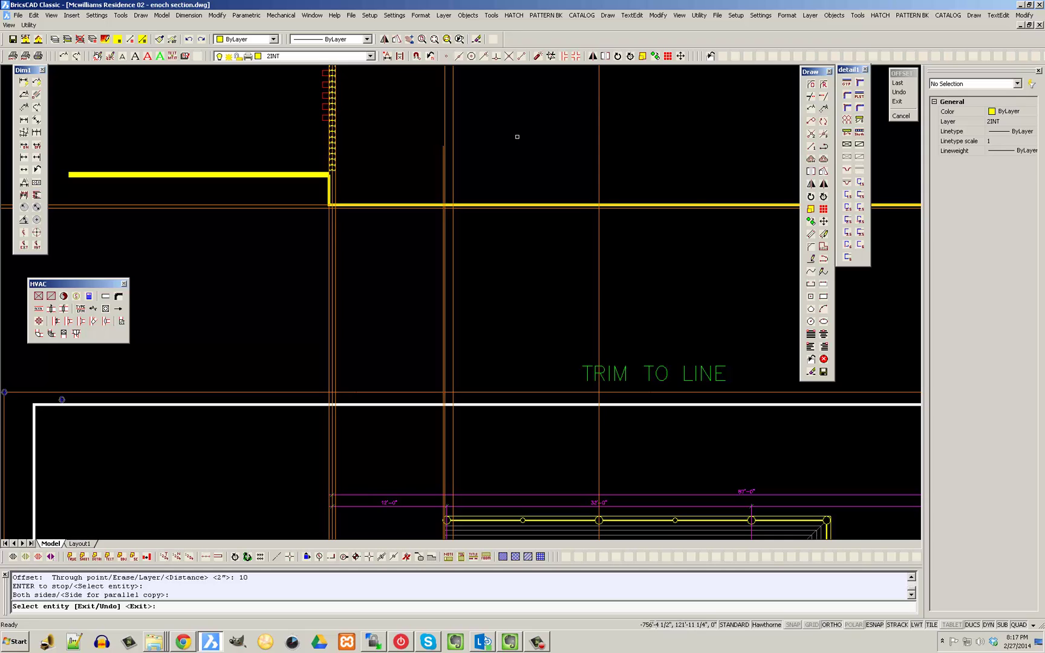
{"action": "middle_click_drag", "start_coordinate": [518, 136], "coordinate": [516, 245]}
{"action": "scroll", "coordinate": [516, 245], "scroll_direction": "down", "scroll_amount": 1}
{"action": "scroll", "coordinate": [504, 229], "scroll_direction": "up", "scroll_amount": 1}
{"action": "key", "text": "Escape"}
Draw a horizontal ground line about 22' long outward from the left log wall's outer face, along the thick yellow ground line
{"action": "scroll", "coordinate": [466, 317], "scroll_direction": "up", "scroll_amount": 1}
{"action": "scroll", "coordinate": [481, 300], "scroll_direction": "down", "scroll_amount": 2}
{"action": "scroll", "coordinate": [271, 333], "scroll_direction": "up", "scroll_amount": 5}
{"action": "middle_click_drag", "start_coordinate": [290, 232], "coordinate": [463, 282]}
{"action": "type", "text": "l"}
{"action": "key", "text": "Return"}
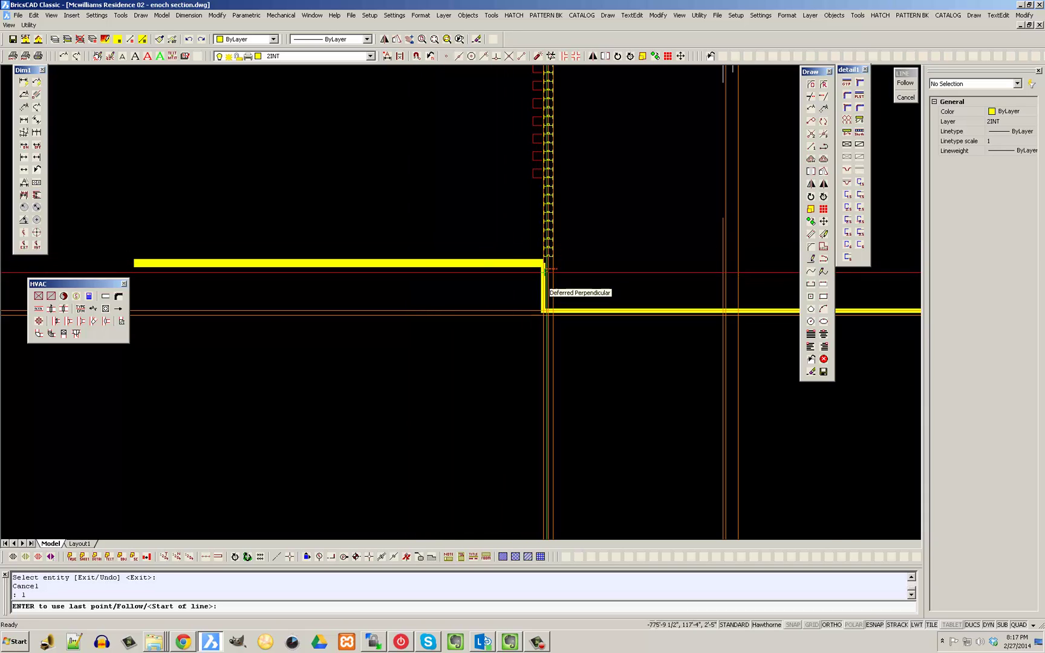
{"action": "scroll", "coordinate": [548, 270], "scroll_direction": "up", "scroll_amount": 2}
{"action": "left_click", "coordinate": [509, 56]}
{"action": "scroll", "coordinate": [554, 266], "scroll_direction": "up", "scroll_amount": 3}
{"action": "left_click", "coordinate": [544, 266]}
{"action": "scroll", "coordinate": [450, 258], "scroll_direction": "down", "scroll_amount": 5}
{"action": "middle_click_drag", "start_coordinate": [450, 258], "coordinate": [489, 259]}
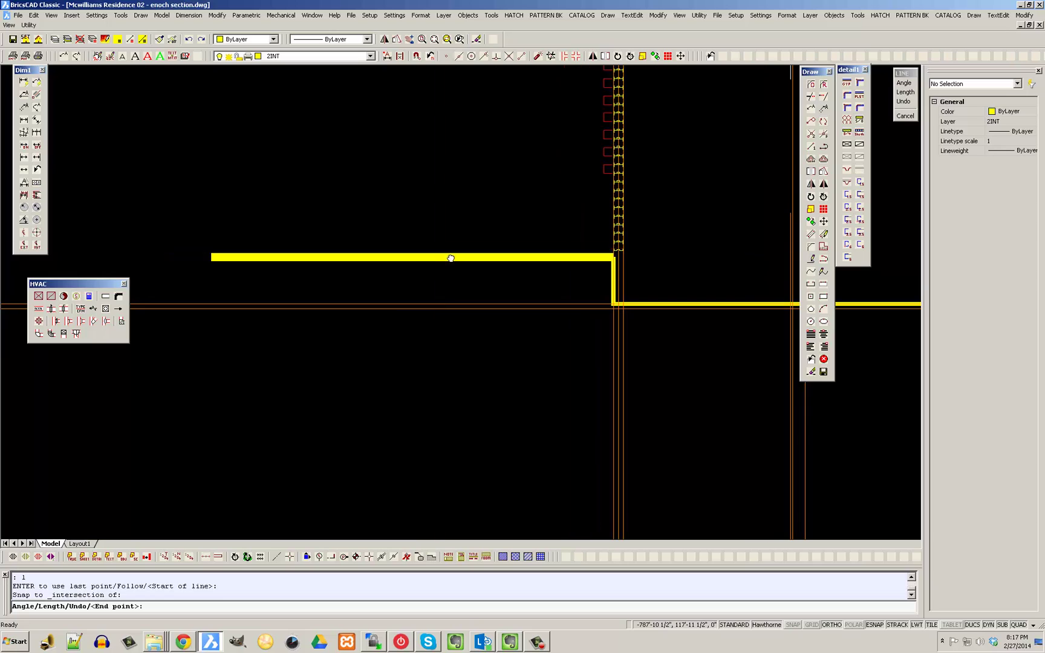
{"action": "left_click", "coordinate": [290, 257]}
{"action": "key", "text": "Escape"}
Delete the thick yellow ground line outside the left log wall
{"action": "left_click", "coordinate": [248, 270]}
{"action": "left_click", "coordinate": [231, 240]}
{"action": "key", "text": "Delete"}
{"action": "key", "text": "Escape"}
Copy the thin left ground line by its outer endpoint to the right log wall's outer face
{"action": "left_click", "coordinate": [403, 129]}
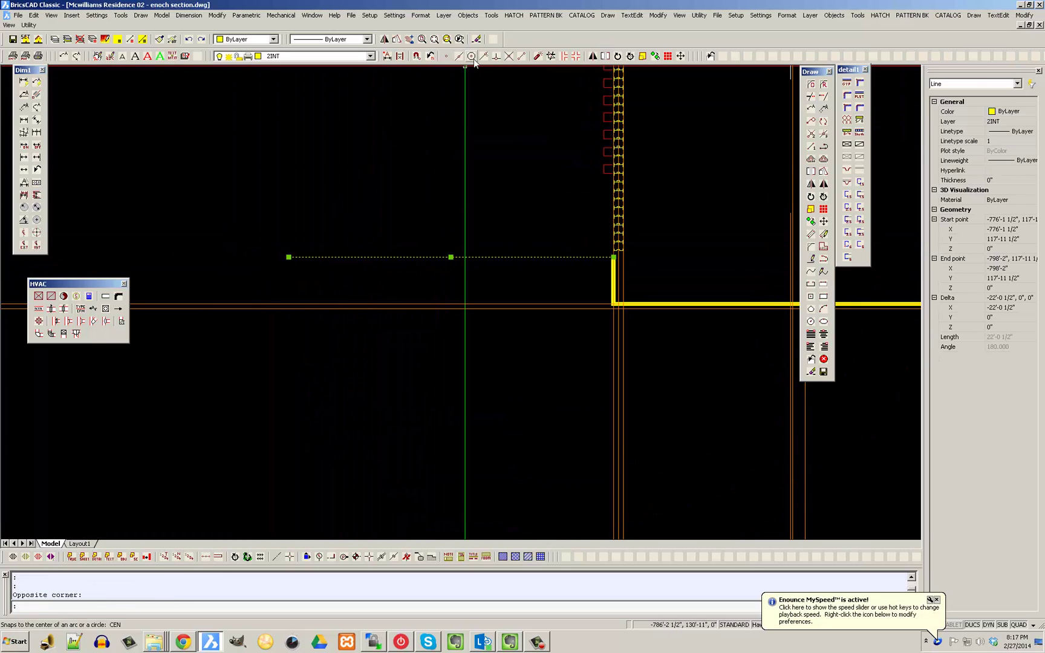
{"action": "left_click", "coordinate": [655, 56]}
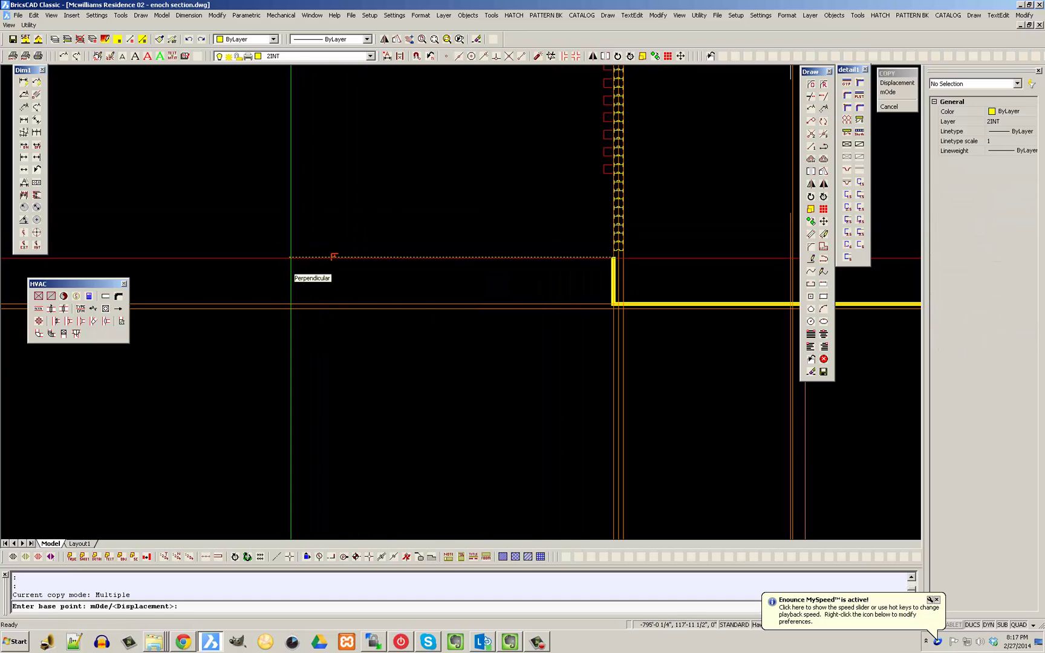
{"action": "left_click", "coordinate": [521, 56]}
{"action": "left_click", "coordinate": [289, 257]}
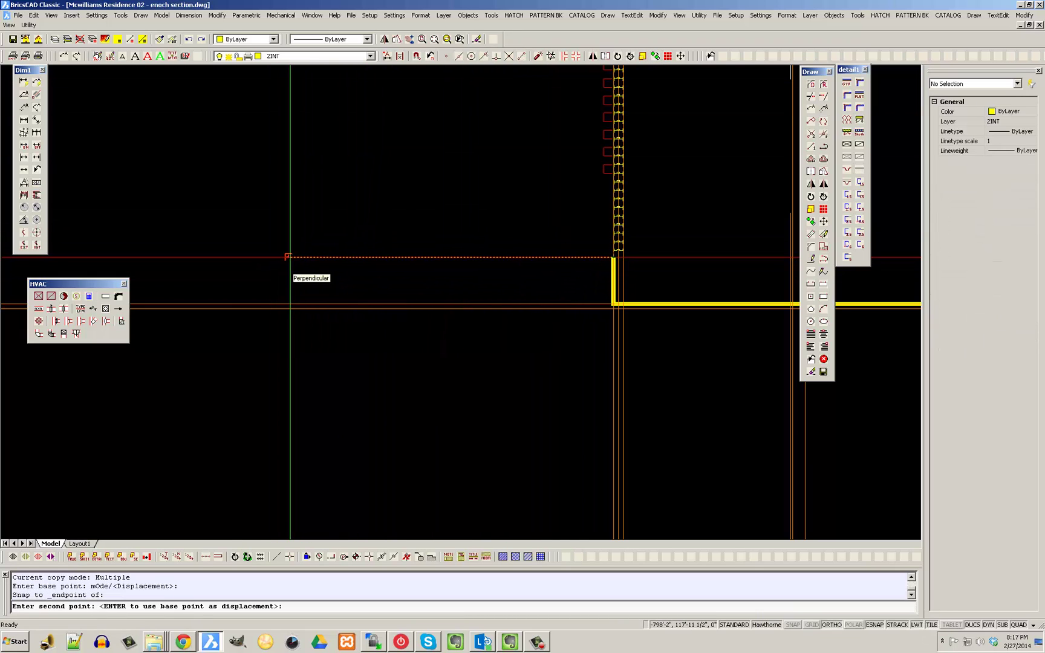
{"action": "scroll", "coordinate": [289, 257], "scroll_direction": "down", "scroll_amount": 5}
{"action": "left_click", "coordinate": [496, 56]}
{"action": "scroll", "coordinate": [662, 266], "scroll_direction": "up", "scroll_amount": 5}
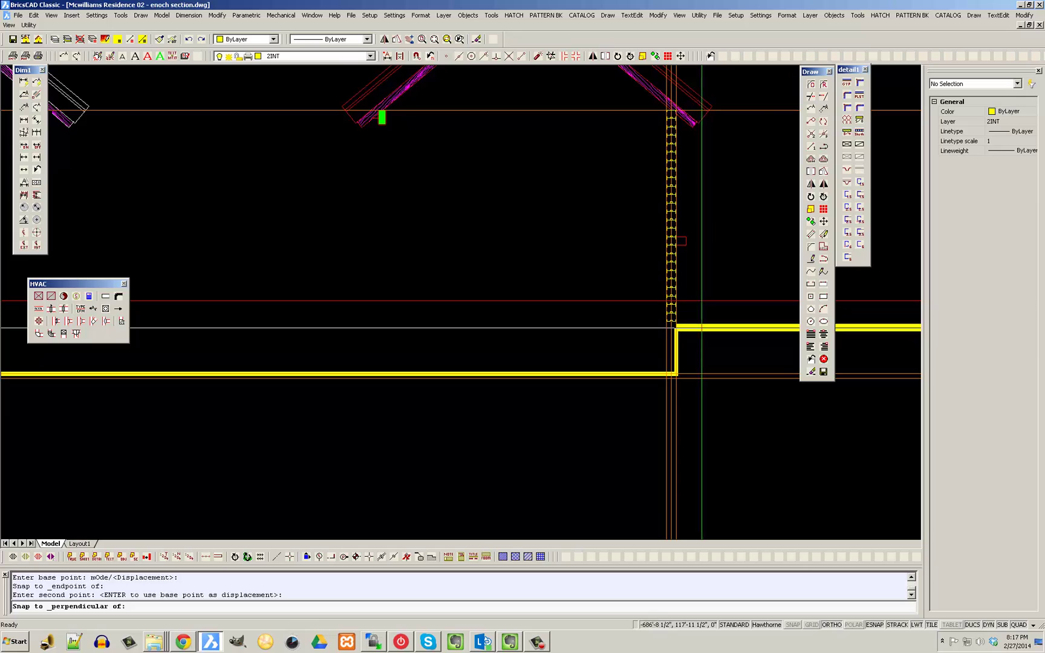
{"action": "left_click", "coordinate": [666, 336]}
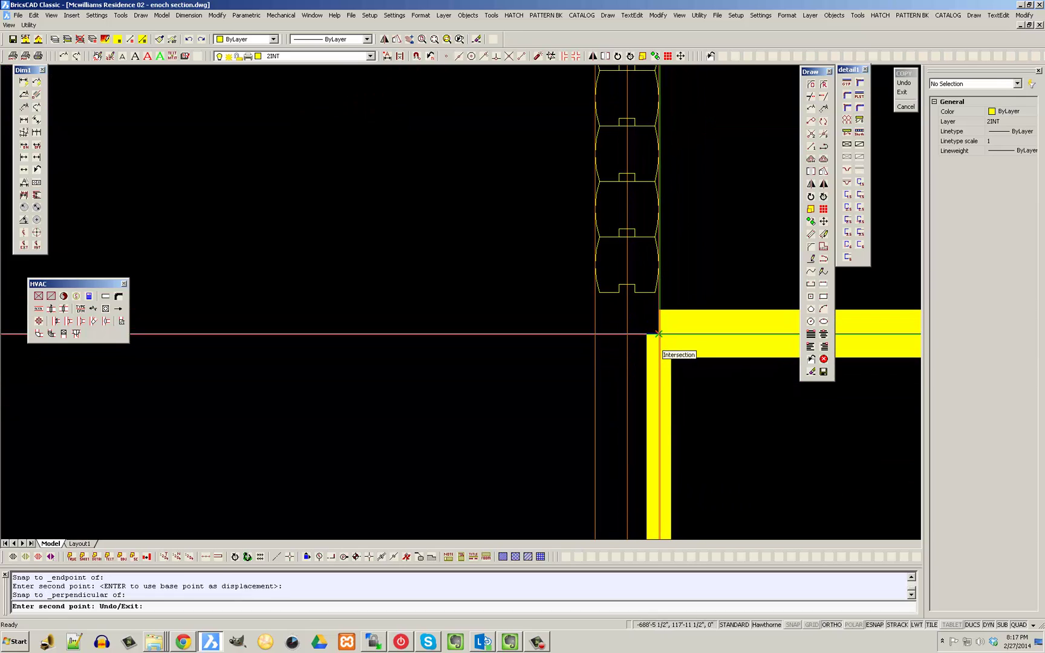
{"action": "scroll", "coordinate": [660, 326], "scroll_direction": "down", "scroll_amount": 3}
{"action": "key", "text": "Escape"}
Delete the thick yellow ground line outside the right log wall and the thick stepped line forming the basement slab
{"action": "left_click", "coordinate": [677, 304]}
{"action": "key", "text": "Delete"}
{"action": "scroll", "coordinate": [330, 318], "scroll_direction": "up", "scroll_amount": 3}
{"action": "left_click", "coordinate": [395, 321]}
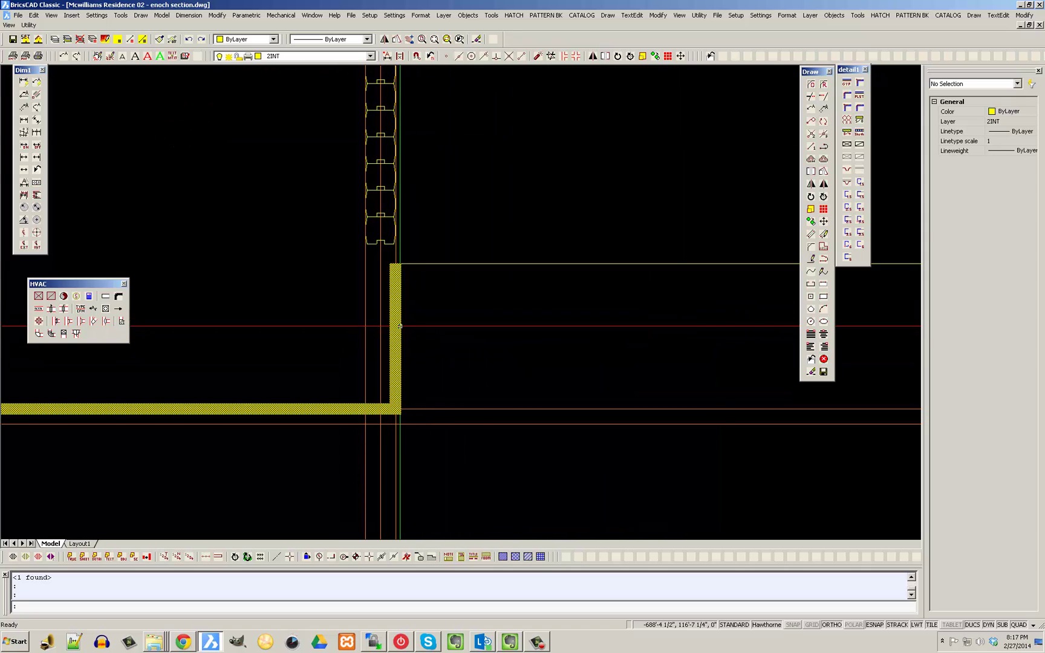
{"action": "key", "text": "Delete"}
{"action": "scroll", "coordinate": [410, 318], "scroll_direction": "down", "scroll_amount": 4}
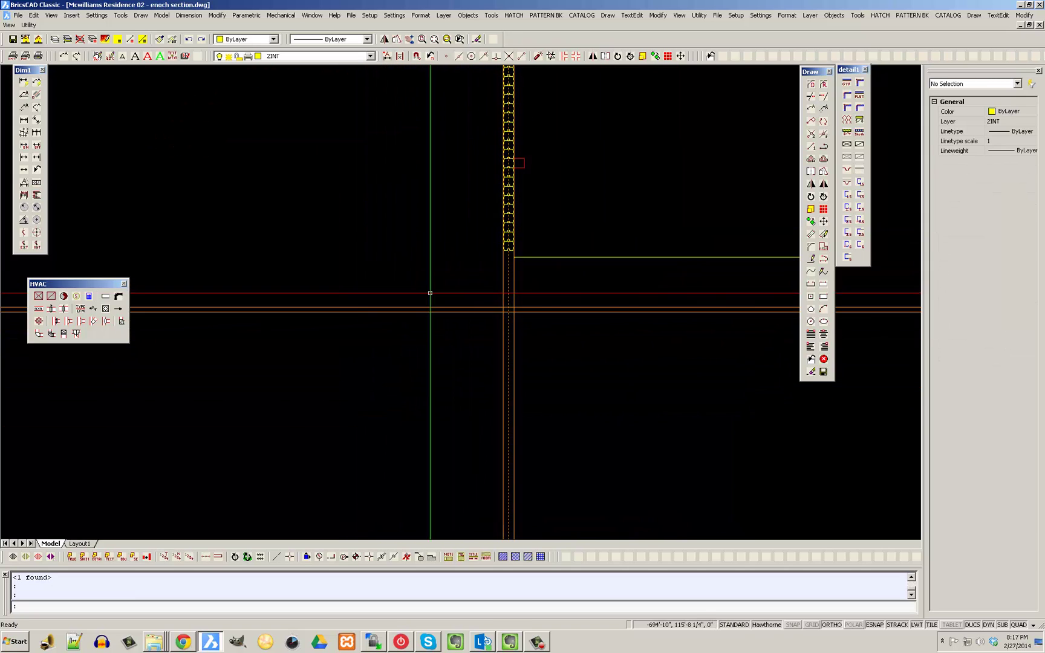
Sketch a footing rectangle of about 285 sq. in. across the left wall's vertical construction lines, just below the slab lines
{"action": "mouse_move", "coordinate": [259, 315]}
{"action": "middle_mouse_down"}
{"action": "mouse_move", "coordinate": [401, 293]}
{"action": "mouse_move", "coordinate": [549, 299]}
{"action": "middle_mouse_up"}
{"action": "scroll", "coordinate": [350, 300], "scroll_direction": "up", "scroll_amount": 1}
{"action": "scroll", "coordinate": [342, 280], "scroll_direction": "up", "scroll_amount": 1}
{"action": "scroll", "coordinate": [318, 287], "scroll_direction": "up", "scroll_amount": 3}
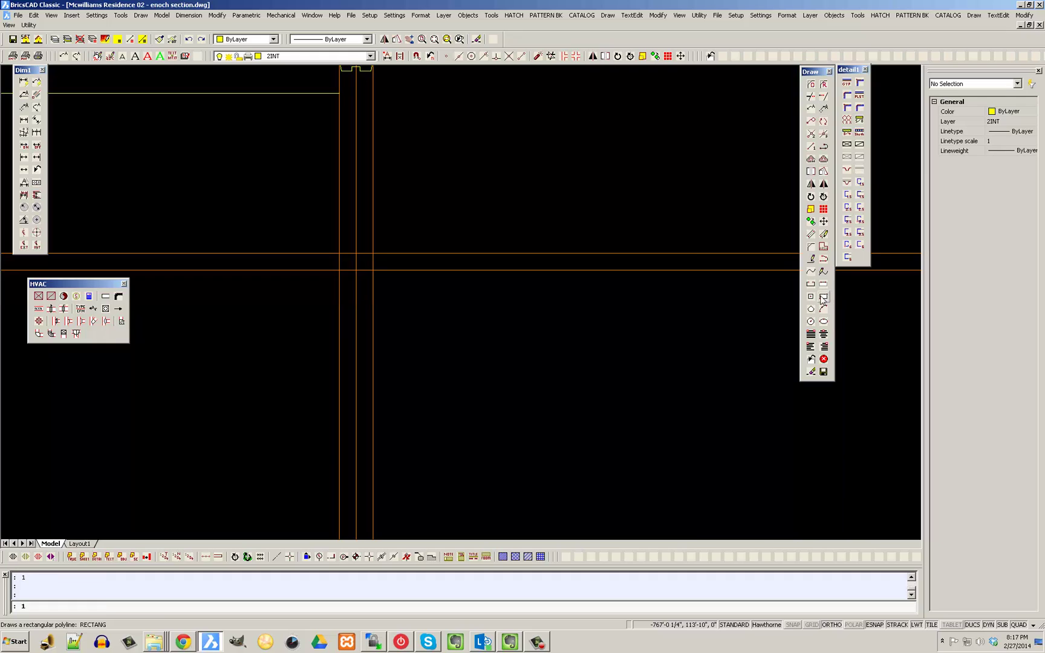
{"action": "left_click", "coordinate": [823, 297]}
{"action": "left_click", "coordinate": [297, 294]}
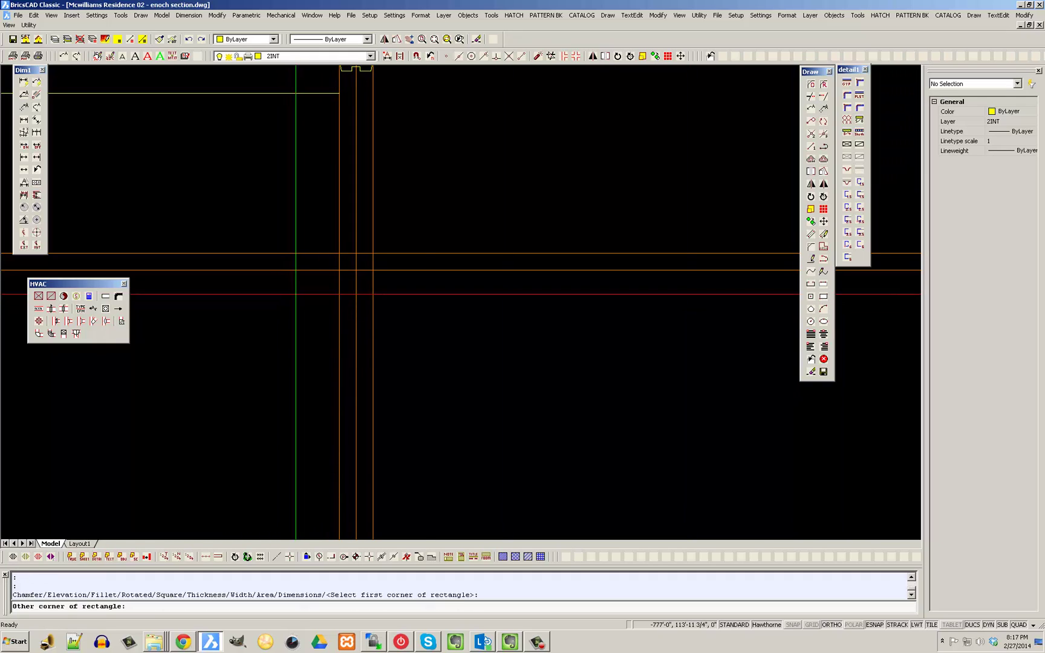
{"action": "left_click", "coordinate": [414, 336]}
Copy the left footing rectangle across to the construction lines below the right log wall
{"action": "left_click", "coordinate": [380, 338]}
{"action": "scroll", "coordinate": [400, 319], "scroll_direction": "down", "scroll_amount": 4}
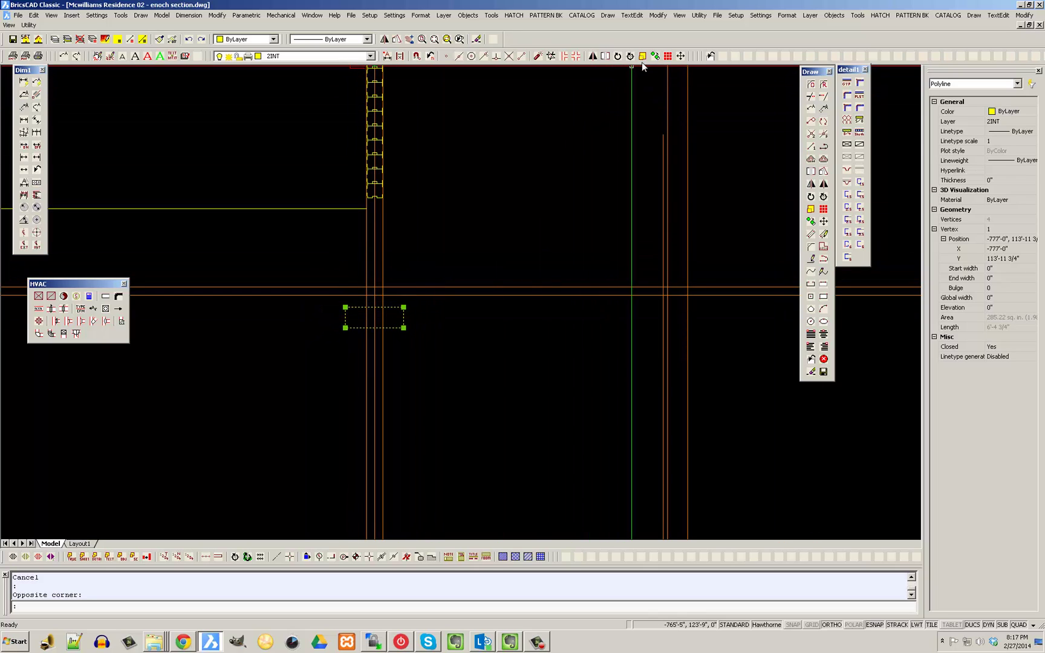
{"action": "left_click", "coordinate": [415, 353]}
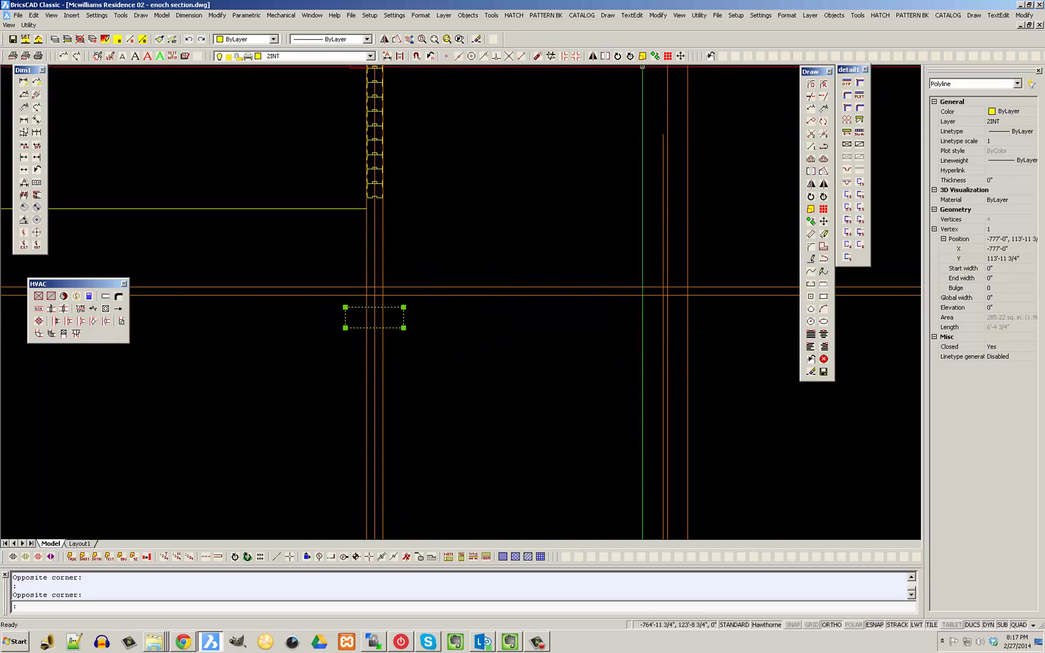
{"action": "left_click", "coordinate": [654, 57]}
{"action": "left_click", "coordinate": [406, 363]}
{"action": "scroll", "coordinate": [459, 368], "scroll_direction": "down", "scroll_amount": 3}
{"action": "middle_click_drag", "start_coordinate": [720, 368], "coordinate": [591, 373]}
{"action": "scroll", "coordinate": [725, 387], "scroll_direction": "down", "scroll_amount": 3}
{"action": "middle_click_drag", "start_coordinate": [780, 404], "coordinate": [412, 384]}
{"action": "middle_click_drag", "start_coordinate": [601, 390], "coordinate": [439, 382]}
{"action": "scroll", "coordinate": [566, 373], "scroll_direction": "up", "scroll_amount": 5}
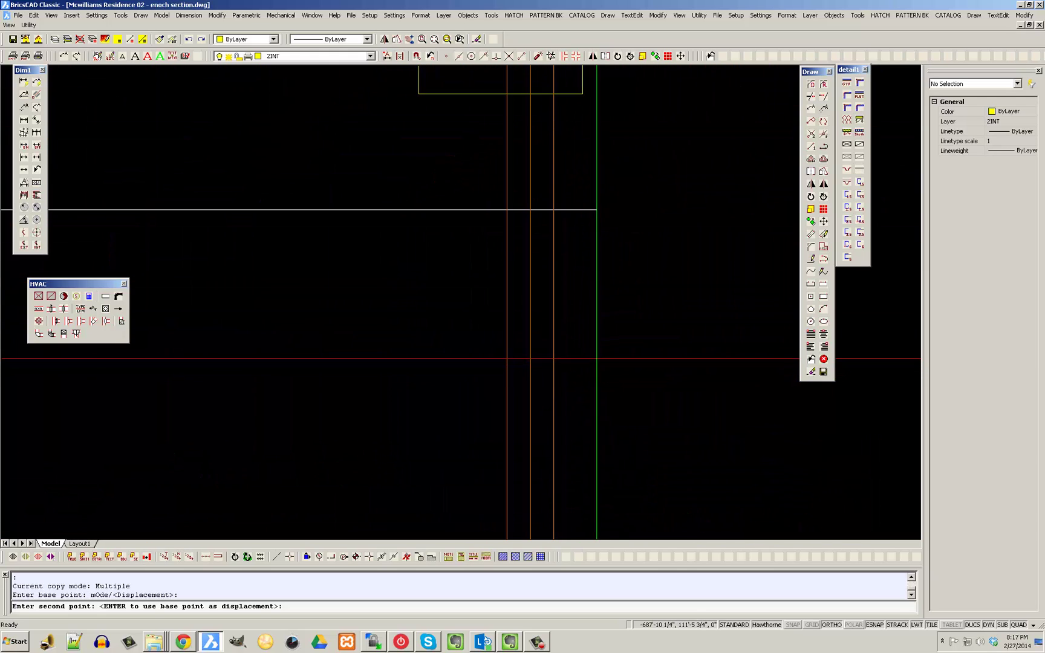
{"action": "left_click", "coordinate": [618, 360]}
{"action": "key", "text": "Escape"}
Move the right footing by its bottom edge midpoint onto the right wall's vertical centre line
{"action": "scroll", "coordinate": [610, 138], "scroll_direction": "down", "scroll_amount": 2}
{"action": "middle_click_drag", "start_coordinate": [610, 137], "coordinate": [608, 299]}
{"action": "left_click", "coordinate": [607, 298]}
{"action": "left_click", "coordinate": [593, 253]}
{"action": "scroll", "coordinate": [607, 262], "scroll_direction": "up", "scroll_amount": 2}
{"action": "type", "text": "m"}
{"action": "key", "text": "Return"}
{"action": "scroll", "coordinate": [464, 222], "scroll_direction": "up", "scroll_amount": 2}
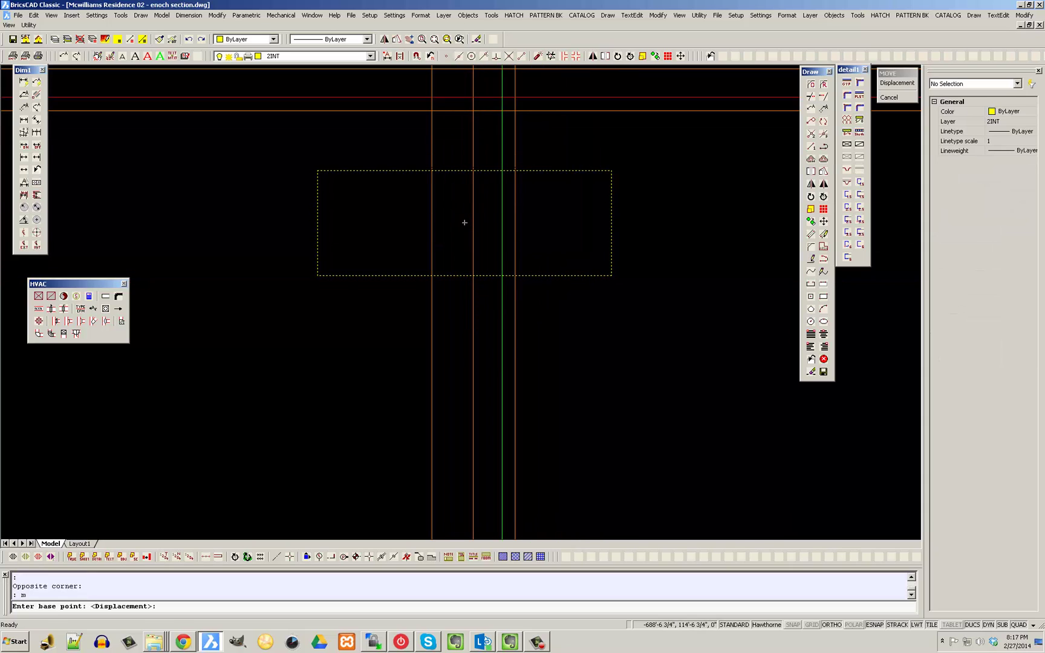
{"action": "left_click", "coordinate": [459, 55]}
{"action": "scroll", "coordinate": [467, 303], "scroll_direction": "up", "scroll_amount": 2}
{"action": "left_click", "coordinate": [460, 251]}
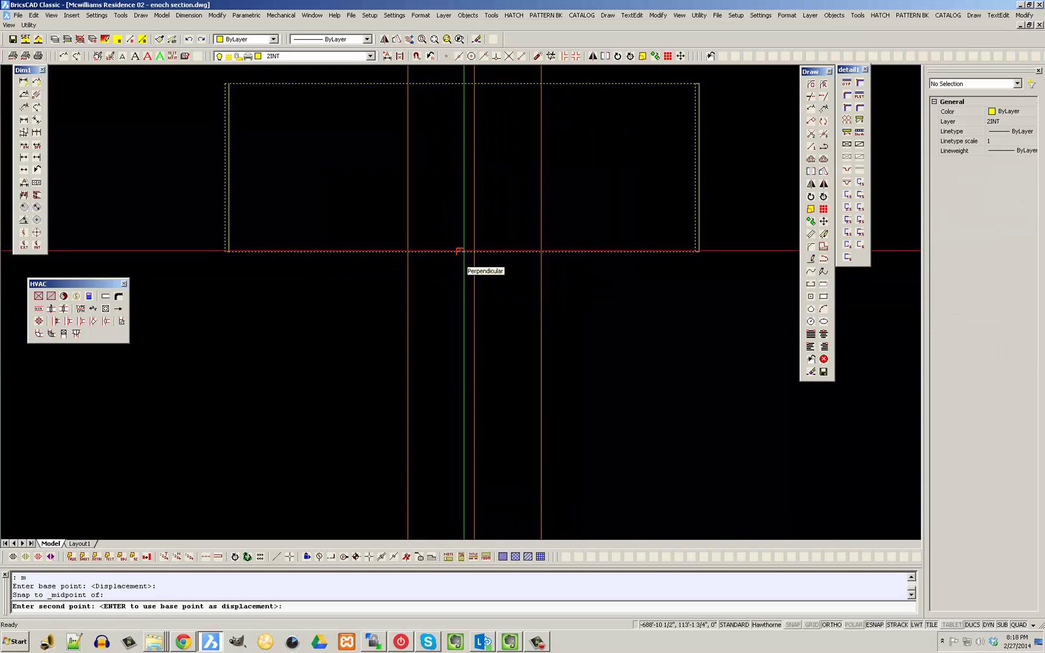
{"action": "left_click", "coordinate": [474, 251]}
Move the left footing by its bottom edge midpoint onto the left wall's vertical centre line
{"action": "scroll", "coordinate": [593, 292], "scroll_direction": "down", "scroll_amount": 6}
{"action": "middle_click_drag", "start_coordinate": [406, 273], "coordinate": [637, 272]}
{"action": "scroll", "coordinate": [272, 276], "scroll_direction": "up", "scroll_amount": 4}
{"action": "middle_click_drag", "start_coordinate": [877, 292], "coordinate": [419, 292]}
{"action": "scroll", "coordinate": [470, 298], "scroll_direction": "up", "scroll_amount": 2}
{"action": "left_click", "coordinate": [470, 301]}
{"action": "left_click", "coordinate": [429, 287]}
{"action": "type", "text": "m"}
{"action": "key", "text": "Return"}
{"action": "left_click", "coordinate": [436, 343]}
{"action": "left_click", "coordinate": [479, 343]}
{"action": "left_click", "coordinate": [499, 345]}
{"action": "left_click", "coordinate": [442, 262]}
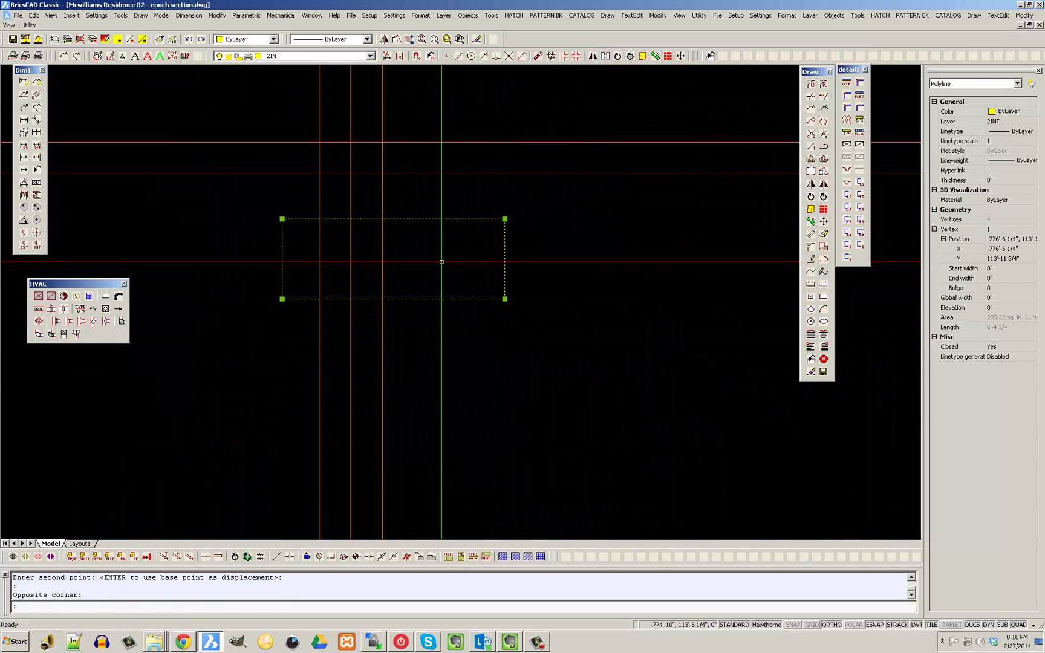
{"action": "key", "text": "Return"}
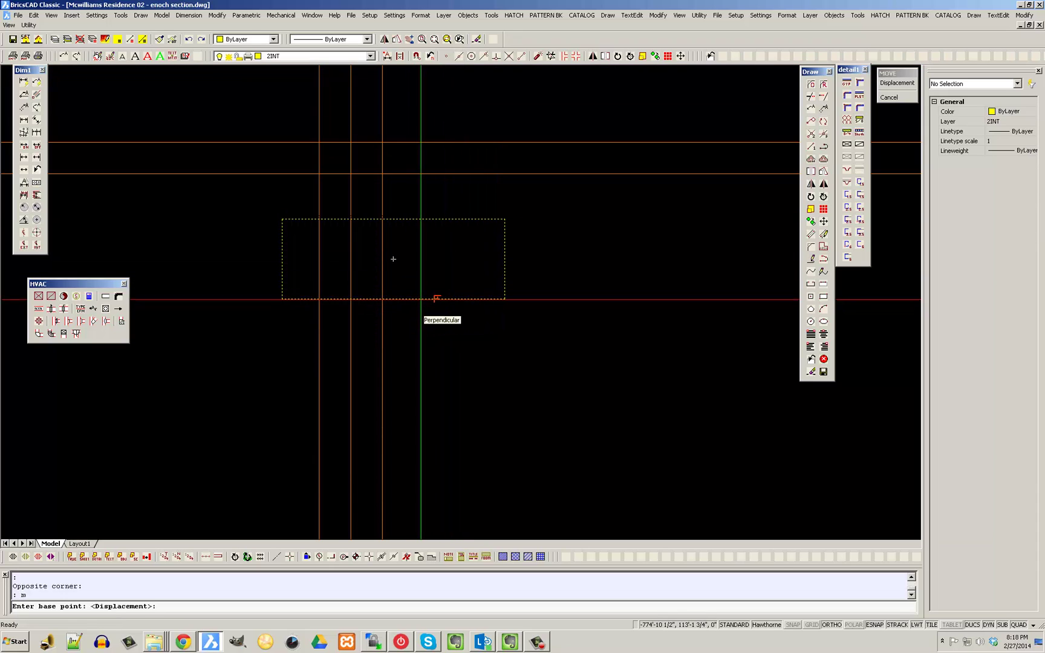
{"action": "scroll", "coordinate": [393, 259], "scroll_direction": "up", "scroll_amount": 2}
{"action": "scroll", "coordinate": [423, 261], "scroll_direction": "down", "scroll_amount": 3}
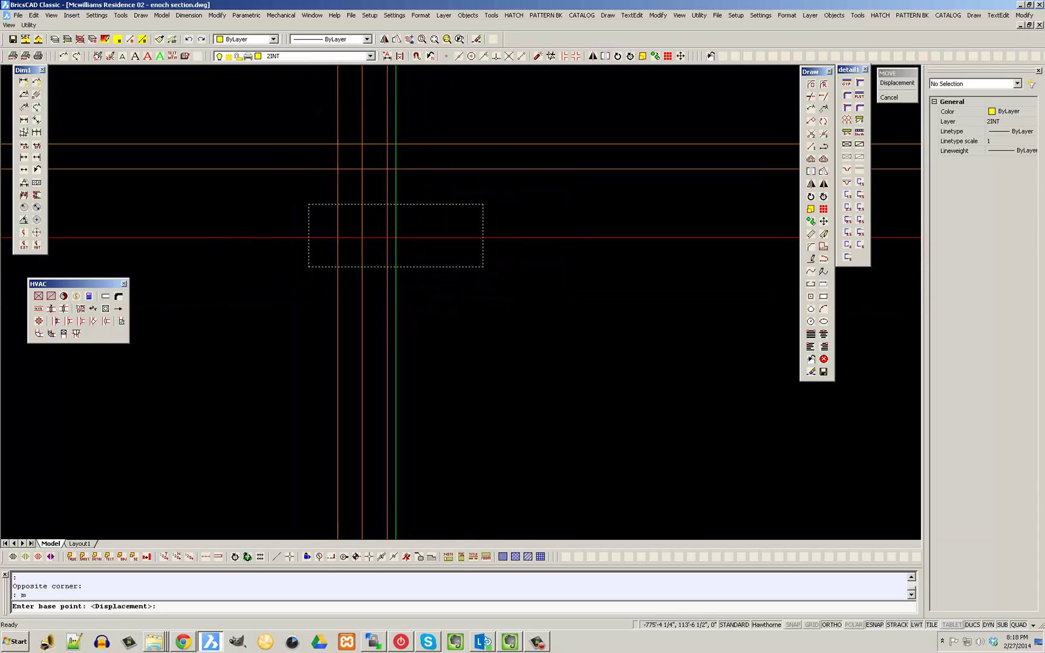
{"action": "left_click", "coordinate": [458, 57]}
{"action": "left_click", "coordinate": [401, 268]}
{"action": "left_click", "coordinate": [362, 267]}
{"action": "key", "text": "Escape"}
Place a horizontal construction line through the thin ground line beside the left log wall
{"action": "scroll", "coordinate": [416, 300], "scroll_direction": "down", "scroll_amount": 4}
{"action": "middle_click_drag", "start_coordinate": [448, 301], "coordinate": [440, 332]}
{"action": "scroll", "coordinate": [420, 299], "scroll_direction": "up", "scroll_amount": 2}
{"action": "scroll", "coordinate": [399, 301], "scroll_direction": "down", "scroll_amount": 1}
{"action": "middle_click_drag", "start_coordinate": [423, 245], "coordinate": [411, 279]}
{"action": "scroll", "coordinate": [363, 218], "scroll_direction": "up", "scroll_amount": 4}
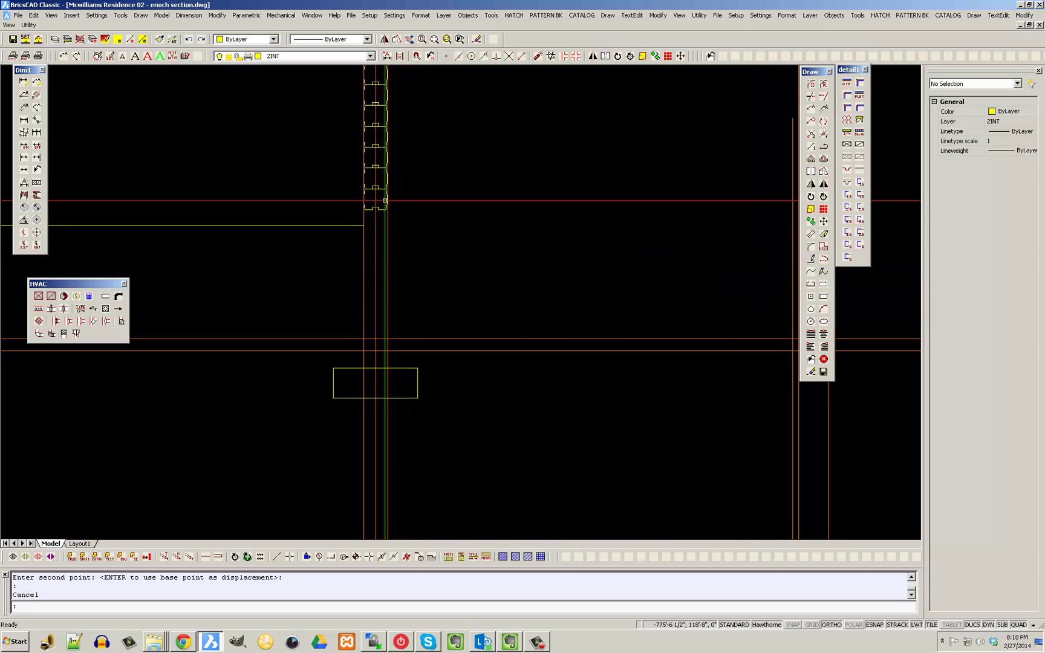
{"action": "scroll", "coordinate": [320, 219], "scroll_direction": "down", "scroll_amount": 3}
{"action": "middle_click_drag", "start_coordinate": [306, 228], "coordinate": [412, 248]}
{"action": "scroll", "coordinate": [411, 248], "scroll_direction": "up", "scroll_amount": 4}
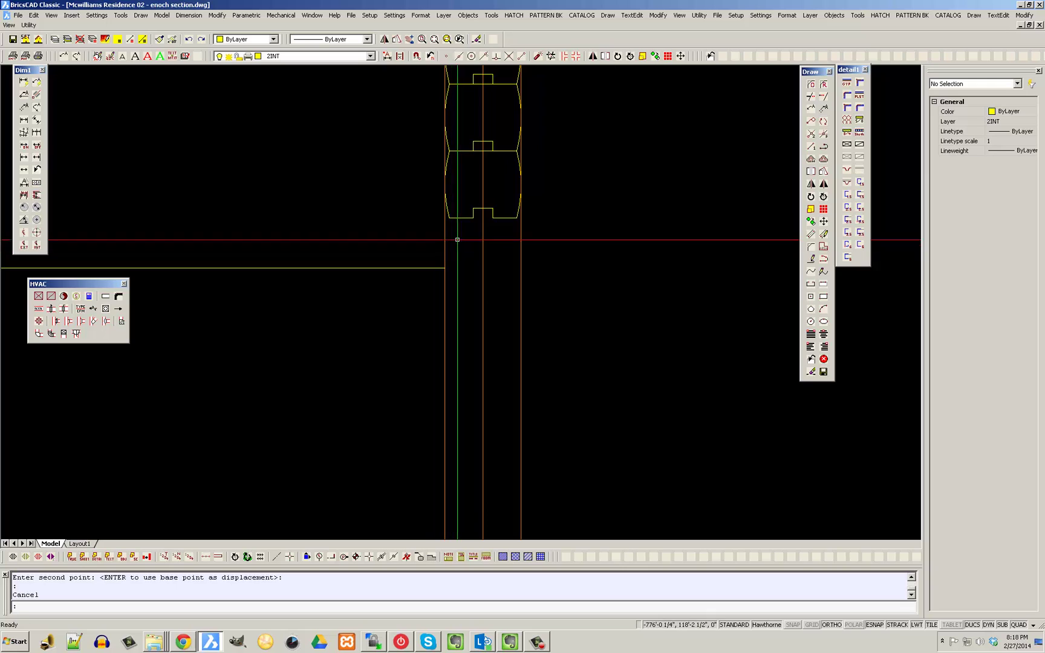
{"action": "left_click", "coordinate": [278, 562]}
Delete the three lowest log profiles at the base of the left log wall
{"action": "scroll", "coordinate": [553, 265], "scroll_direction": "down", "scroll_amount": 3}
{"action": "middle_click_drag", "start_coordinate": [553, 266], "coordinate": [511, 300]}
{"action": "left_click", "coordinate": [490, 299]}
{"action": "key", "text": "Delete"}
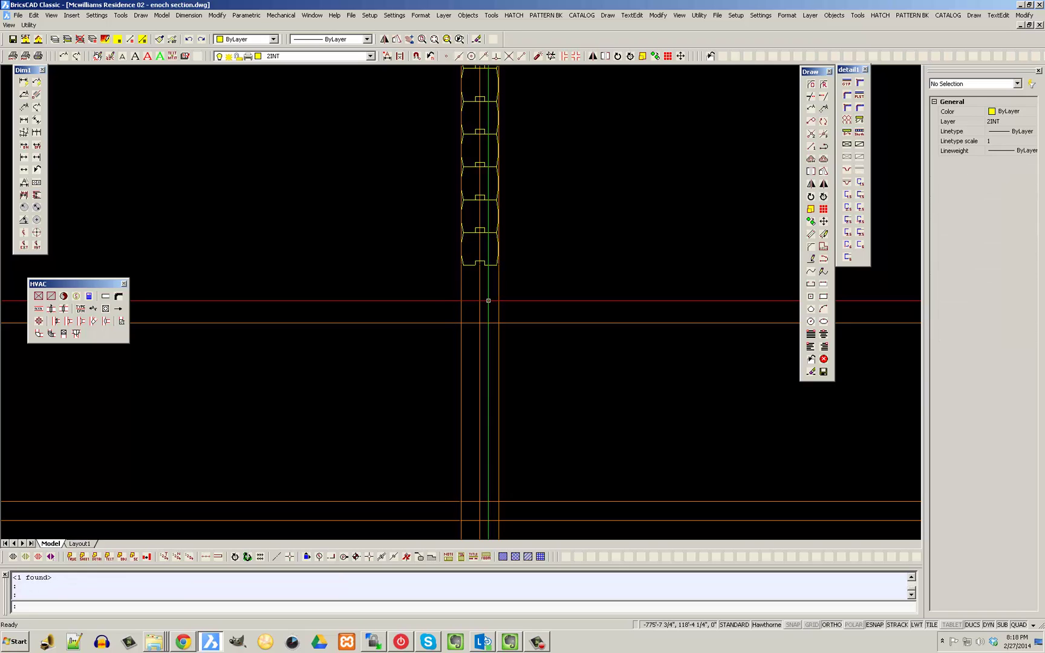
{"action": "left_click", "coordinate": [487, 265]}
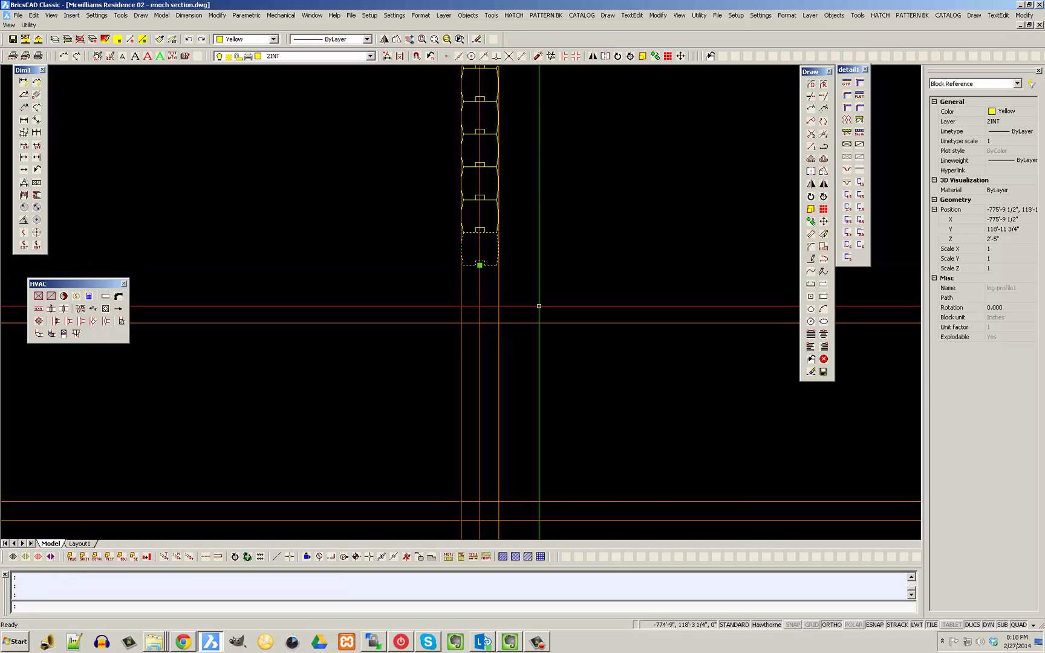
{"action": "scroll", "coordinate": [460, 298], "scroll_direction": "down", "scroll_amount": 2}
{"action": "scroll", "coordinate": [478, 287], "scroll_direction": "up", "scroll_amount": 3}
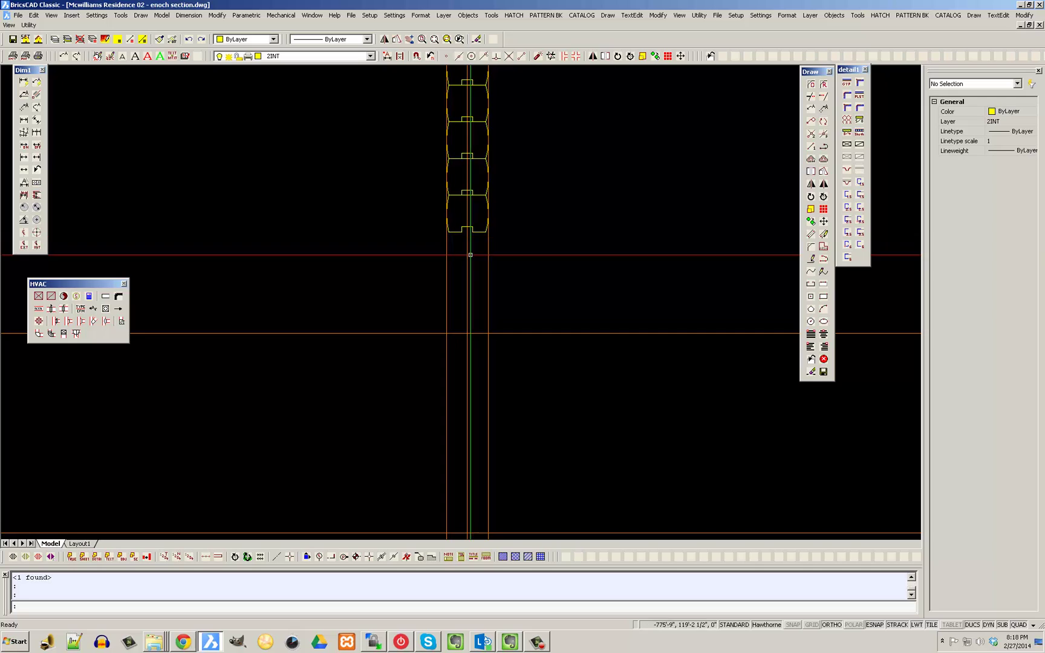
{"action": "scroll", "coordinate": [501, 259], "scroll_direction": "down", "scroll_amount": 2}
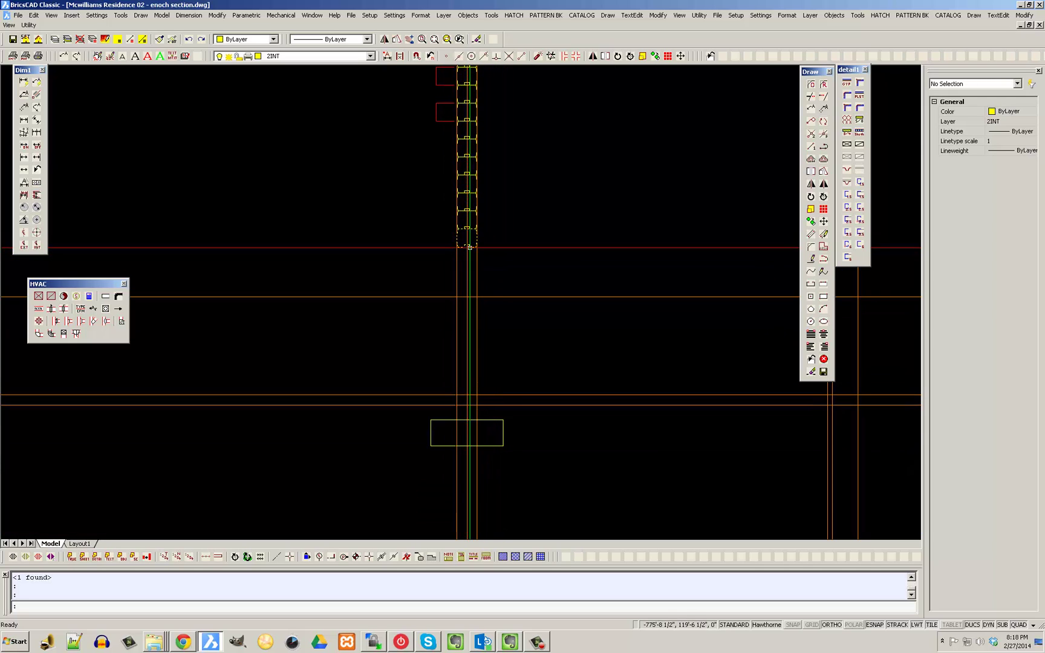
{"action": "scroll", "coordinate": [496, 242], "scroll_direction": "down", "scroll_amount": 3}
{"action": "middle_click_drag", "start_coordinate": [510, 242], "coordinate": [495, 256]}
{"action": "scroll", "coordinate": [487, 255], "scroll_direction": "up", "scroll_amount": 3}
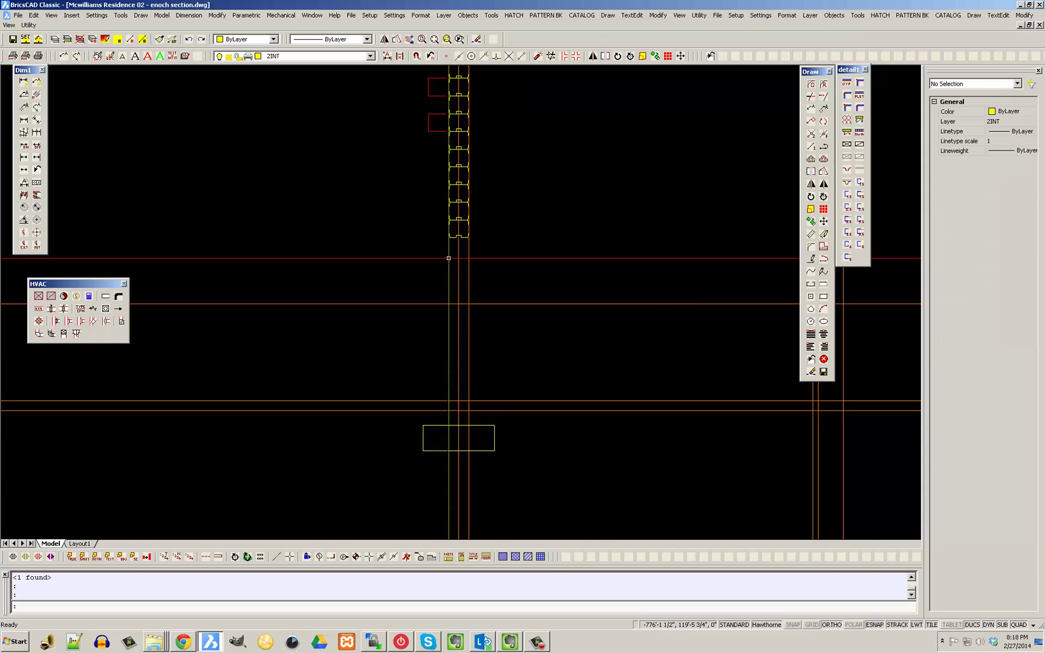
{"action": "scroll", "coordinate": [448, 258], "scroll_direction": "down", "scroll_amount": 2}
{"action": "scroll", "coordinate": [442, 245], "scroll_direction": "up", "scroll_amount": 2}
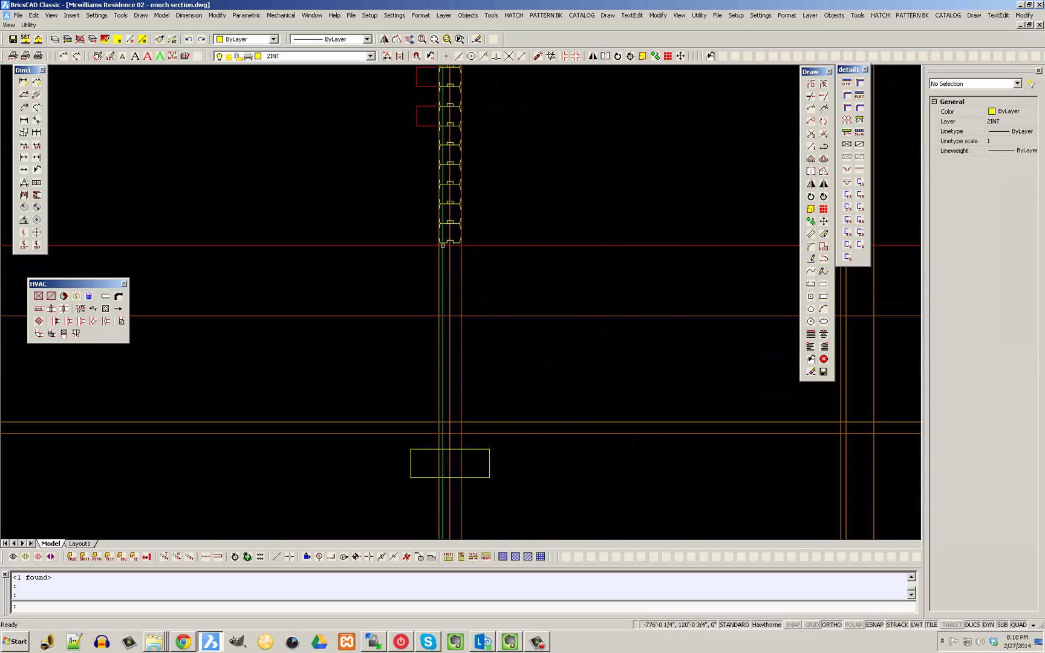
Examine the foundation walls on the stair-side elevation, the main floor plan and the foundation plan
{"action": "scroll", "coordinate": [484, 251], "scroll_direction": "down", "scroll_amount": 7}
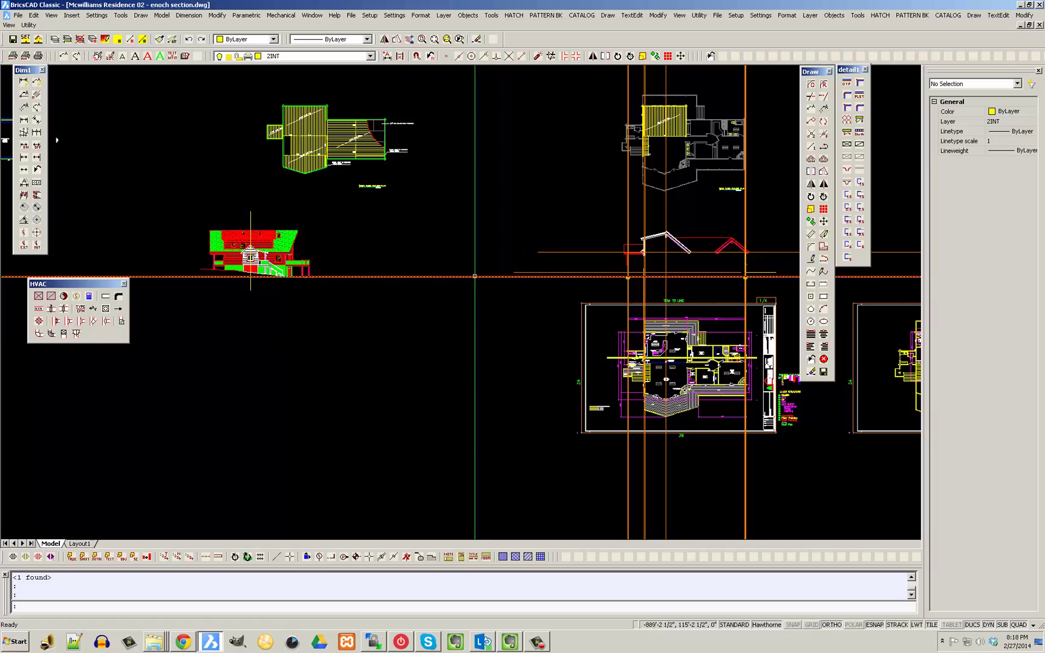
{"action": "scroll", "coordinate": [324, 249], "scroll_direction": "up", "scroll_amount": 6}
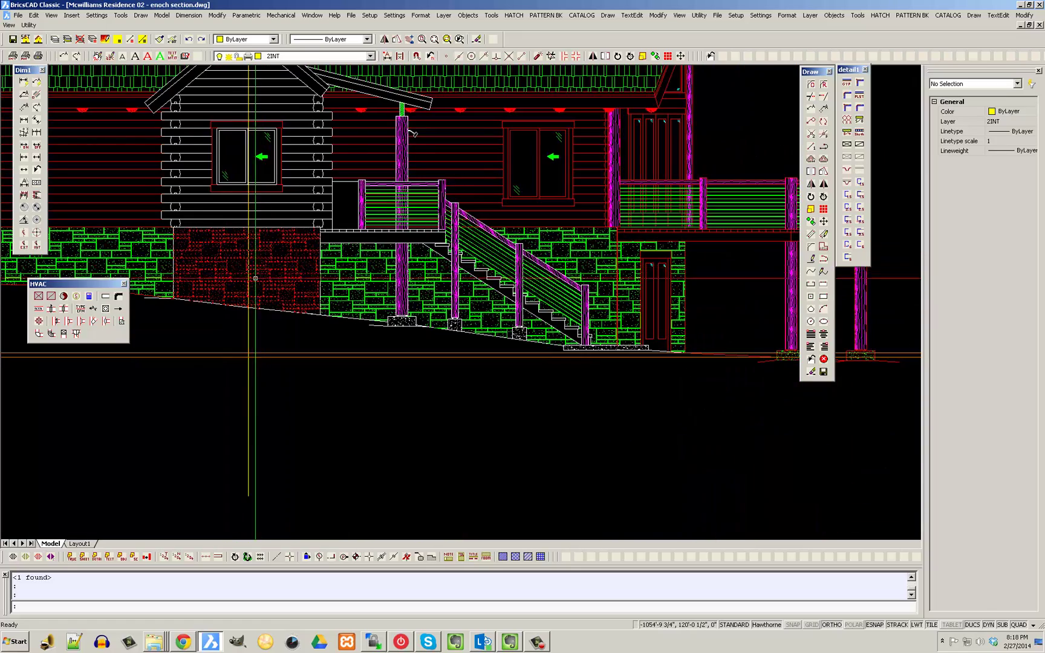
{"action": "scroll", "coordinate": [258, 278], "scroll_direction": "down", "scroll_amount": 3}
{"action": "scroll", "coordinate": [250, 266], "scroll_direction": "up", "scroll_amount": 5}
{"action": "scroll", "coordinate": [292, 299], "scroll_direction": "down", "scroll_amount": 8}
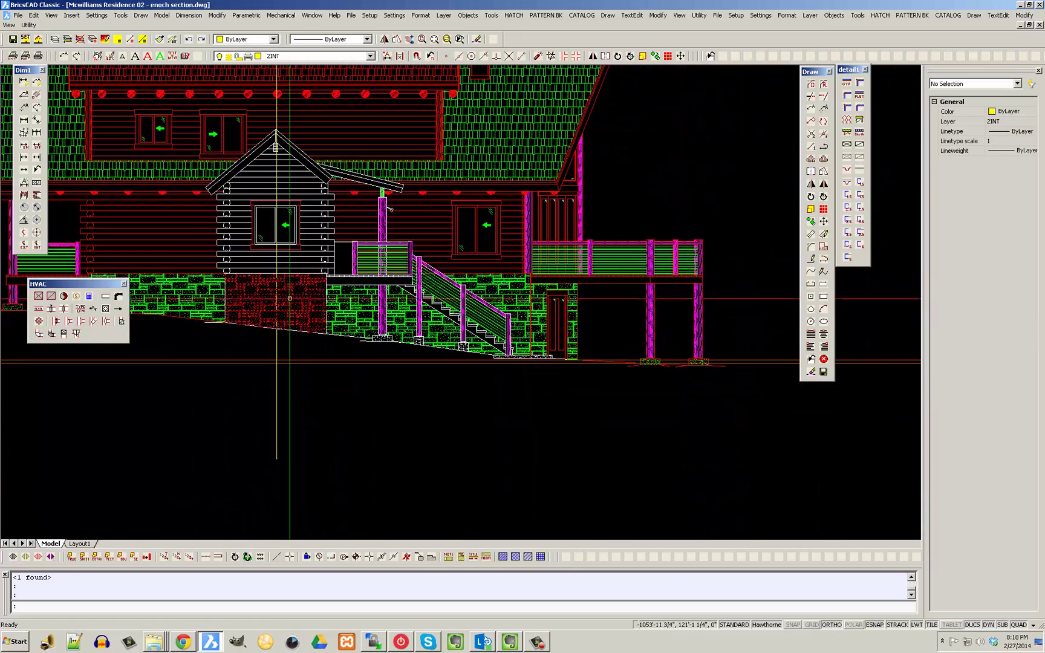
{"action": "middle_click_drag", "start_coordinate": [750, 394], "coordinate": [479, 388]}
{"action": "scroll", "coordinate": [534, 436], "scroll_direction": "up", "scroll_amount": 5}
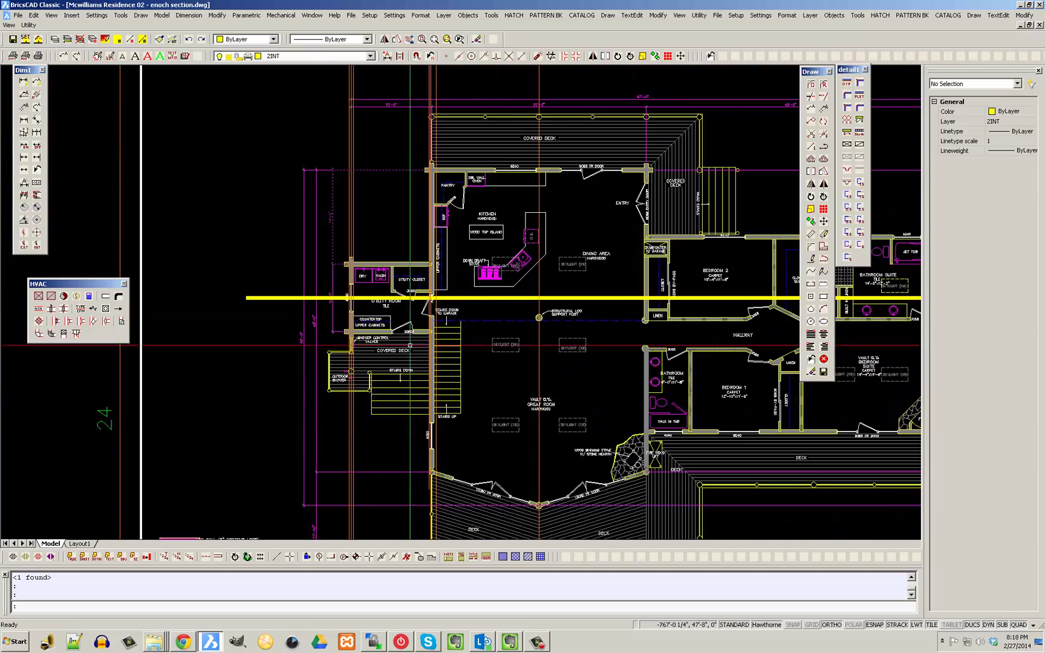
{"action": "scroll", "coordinate": [401, 258], "scroll_direction": "down", "scroll_amount": 4}
{"action": "middle_click_drag", "start_coordinate": [770, 266], "coordinate": [515, 261]}
{"action": "middle_click_drag", "start_coordinate": [859, 294], "coordinate": [665, 290]}
{"action": "scroll", "coordinate": [666, 290], "scroll_direction": "up", "scroll_amount": 7}
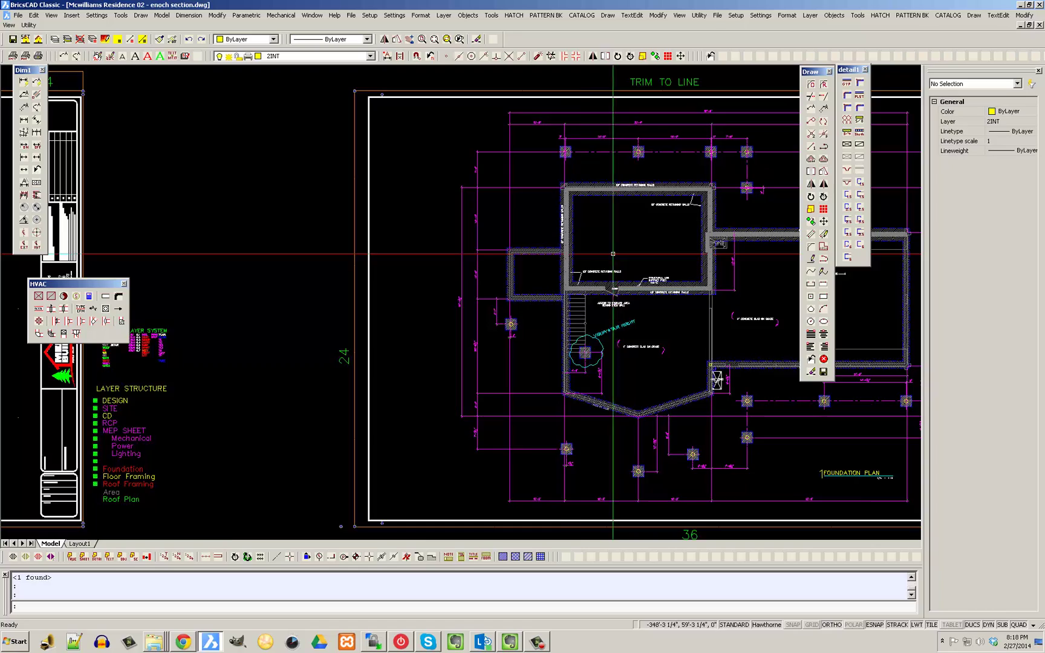
{"action": "scroll", "coordinate": [483, 258], "scroll_direction": "up", "scroll_amount": 2}
{"action": "scroll", "coordinate": [406, 242], "scroll_direction": "down", "scroll_amount": 10}
{"action": "scroll", "coordinate": [472, 242], "scroll_direction": "up", "scroll_amount": 10}
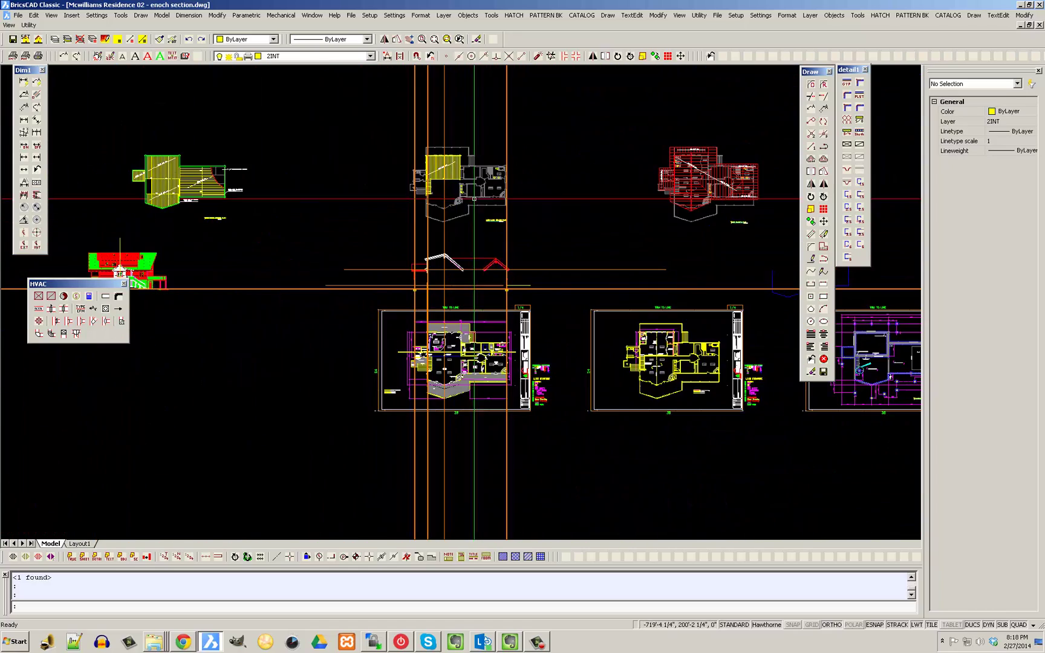
Draw the left foundation wall as a rectangle from the horizontal construction line below the logs down to the footing's top edge
{"action": "scroll", "coordinate": [389, 327], "scroll_direction": "up", "scroll_amount": 2}
{"action": "scroll", "coordinate": [426, 284], "scroll_direction": "up", "scroll_amount": 4}
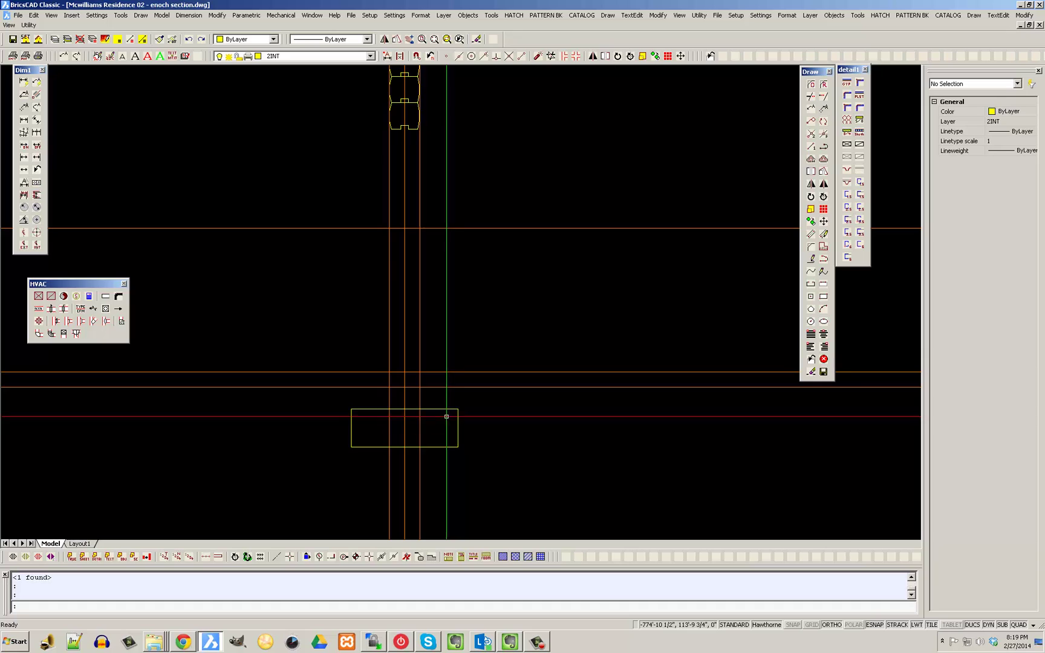
{"action": "left_click", "coordinate": [823, 297]}
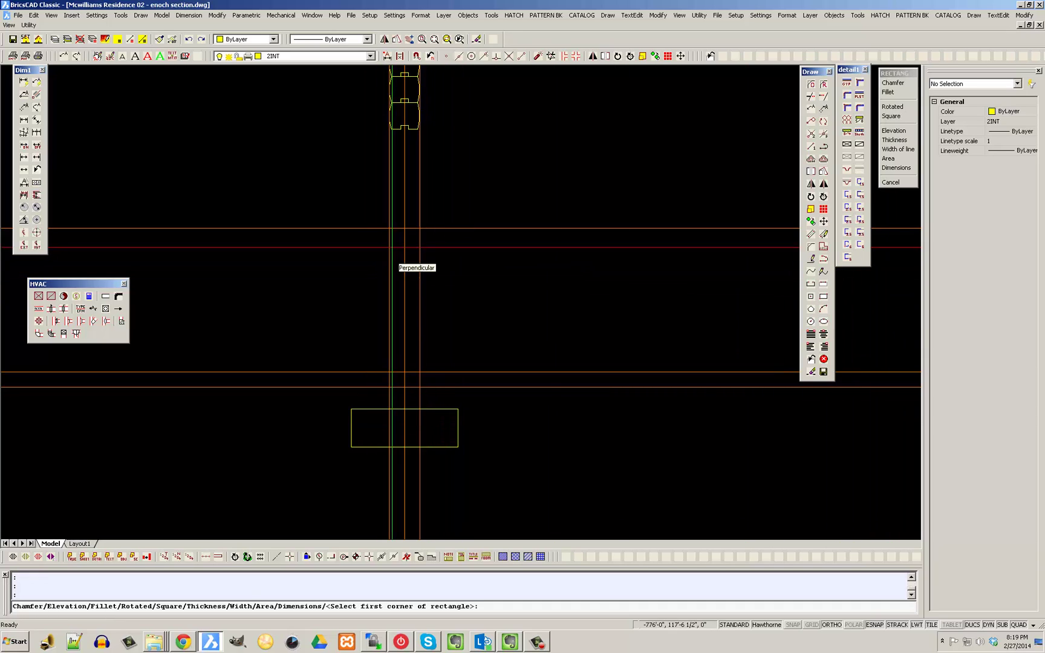
{"action": "left_click", "coordinate": [390, 245]}
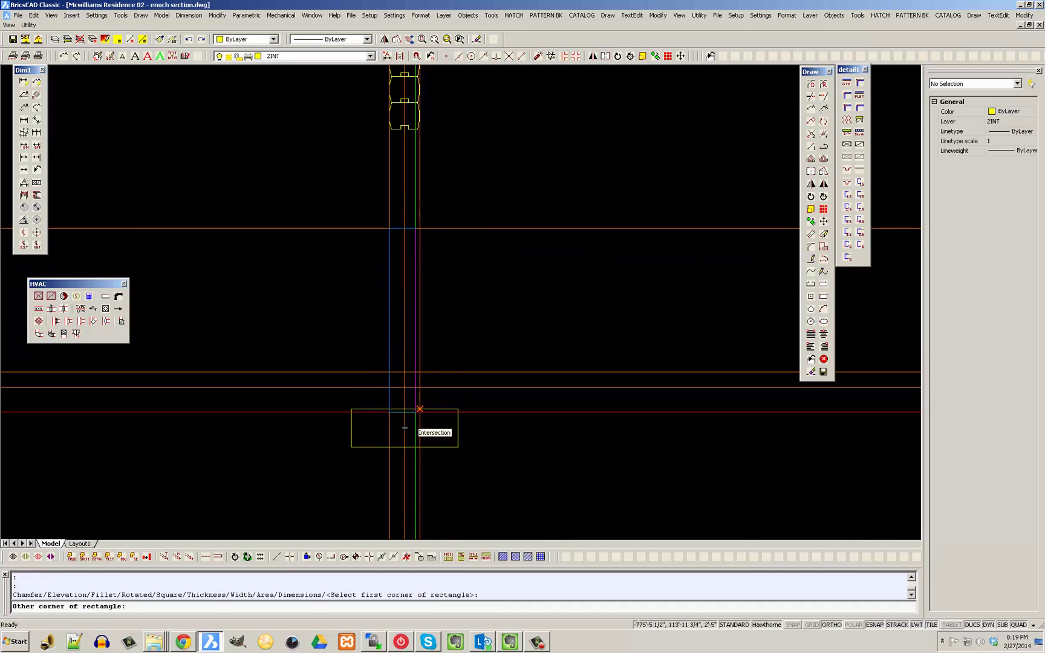
{"action": "left_click", "coordinate": [420, 409]}
Start the basement slab rectangle where the left foundation wall's inner face meets the upper slab construction line, extending it towards the right wall
{"action": "key", "text": "Return"}
{"action": "left_click", "coordinate": [420, 372]}
{"action": "scroll", "coordinate": [449, 384], "scroll_direction": "down", "scroll_amount": 3}
{"action": "middle_click_drag", "start_coordinate": [575, 364], "coordinate": [345, 371]}
{"action": "scroll", "coordinate": [344, 369], "scroll_direction": "down", "scroll_amount": 3}
{"action": "scroll", "coordinate": [576, 377], "scroll_direction": "up", "scroll_amount": 6}
{"action": "scroll", "coordinate": [573, 359], "scroll_direction": "up", "scroll_amount": 2}
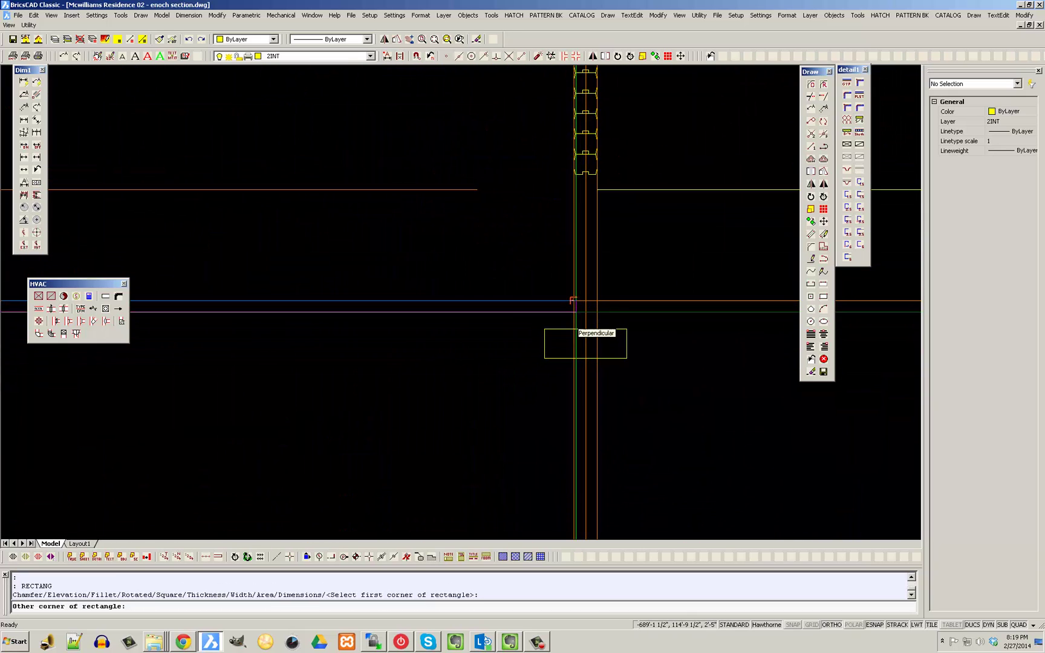
{"action": "left_click", "coordinate": [508, 55]}
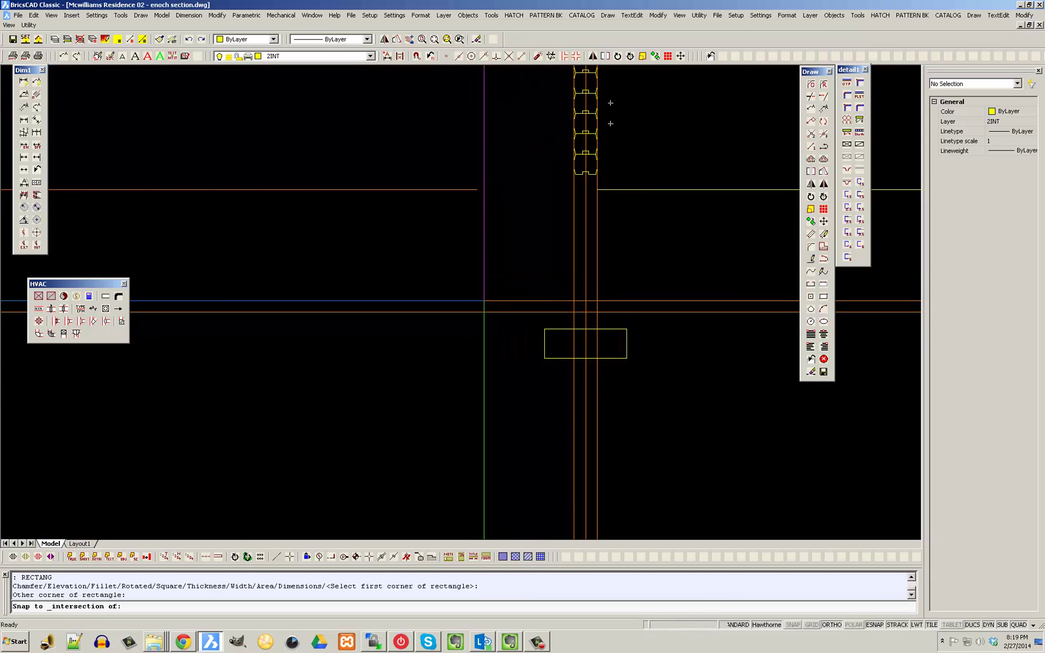
{"action": "left_click", "coordinate": [508, 56]}
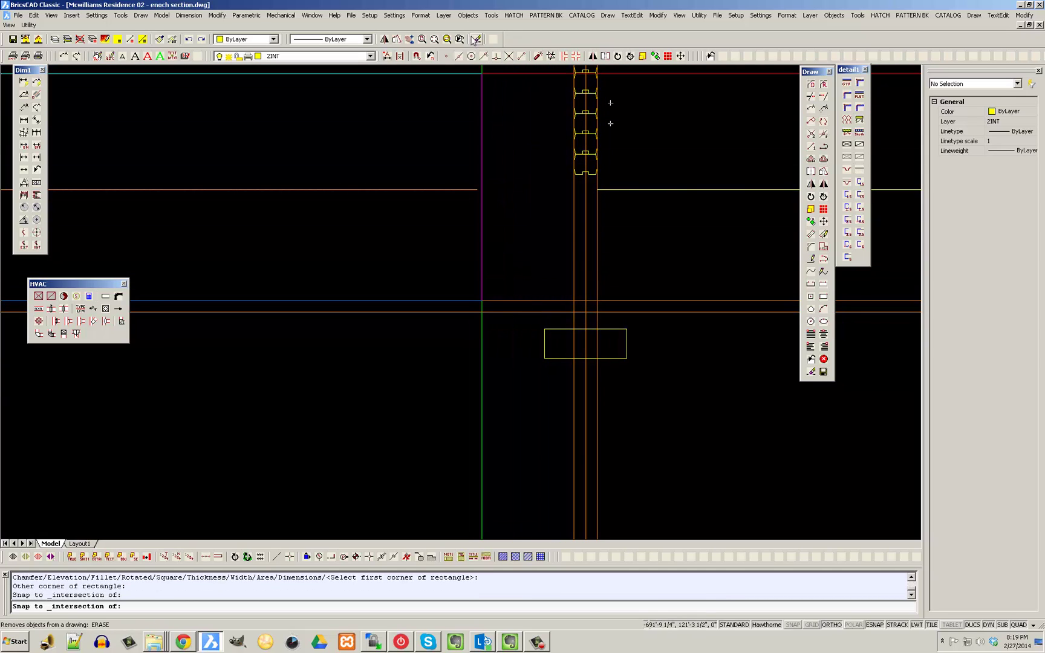
{"action": "scroll", "coordinate": [573, 311], "scroll_direction": "up", "scroll_amount": 2}
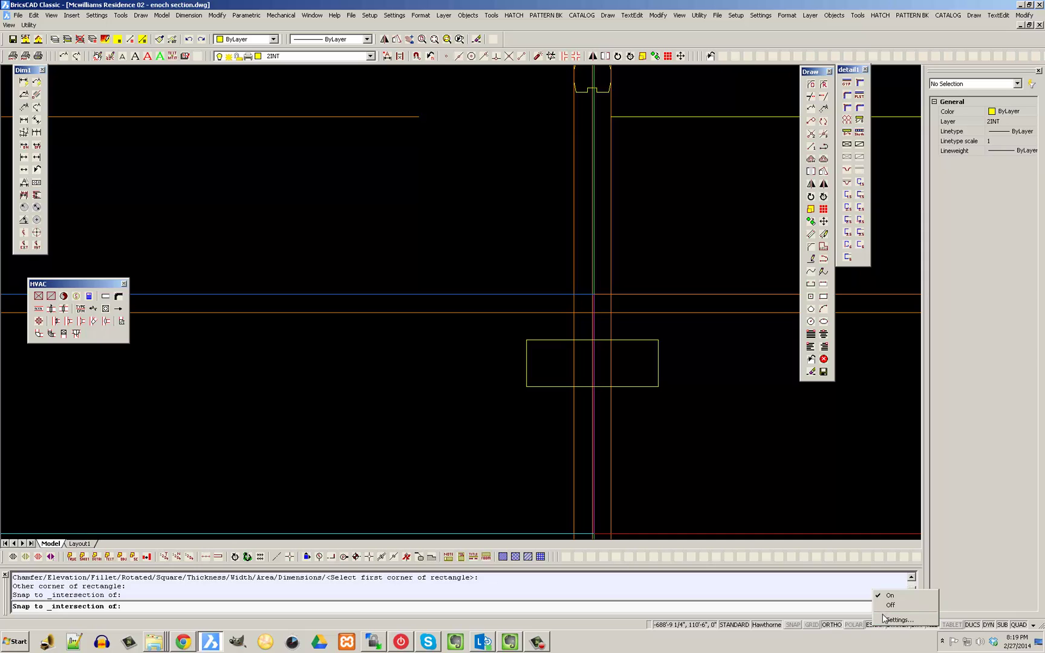
Enable the Endpoint and Perpendicular entity snaps in addition to Intersection
{"action": "left_click", "coordinate": [900, 620]}
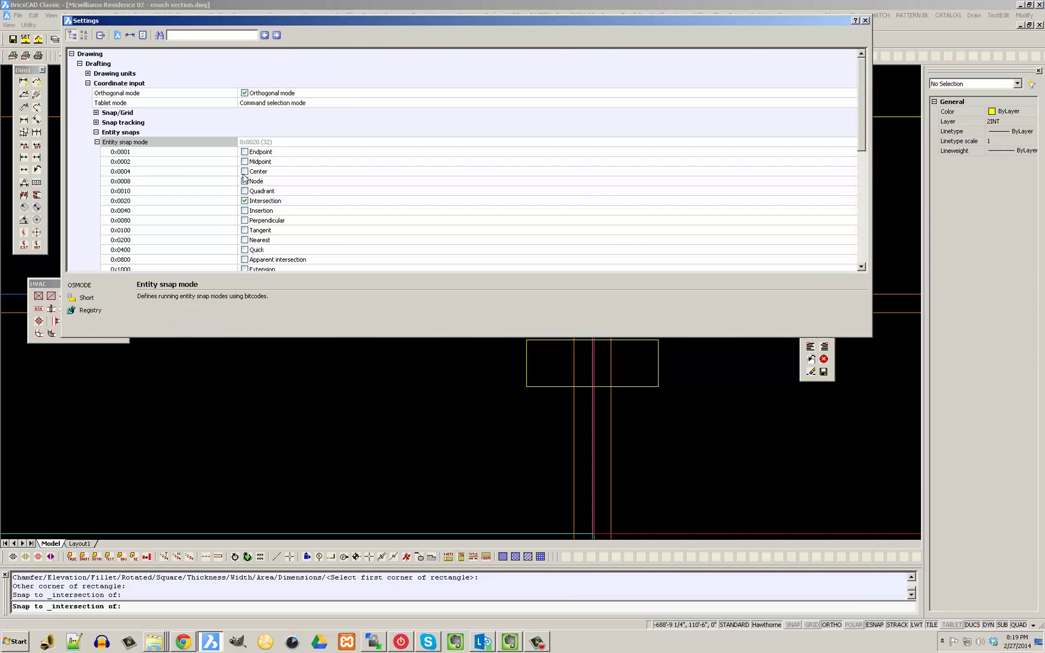
{"action": "left_click", "coordinate": [245, 152]}
{"action": "left_click", "coordinate": [245, 221]}
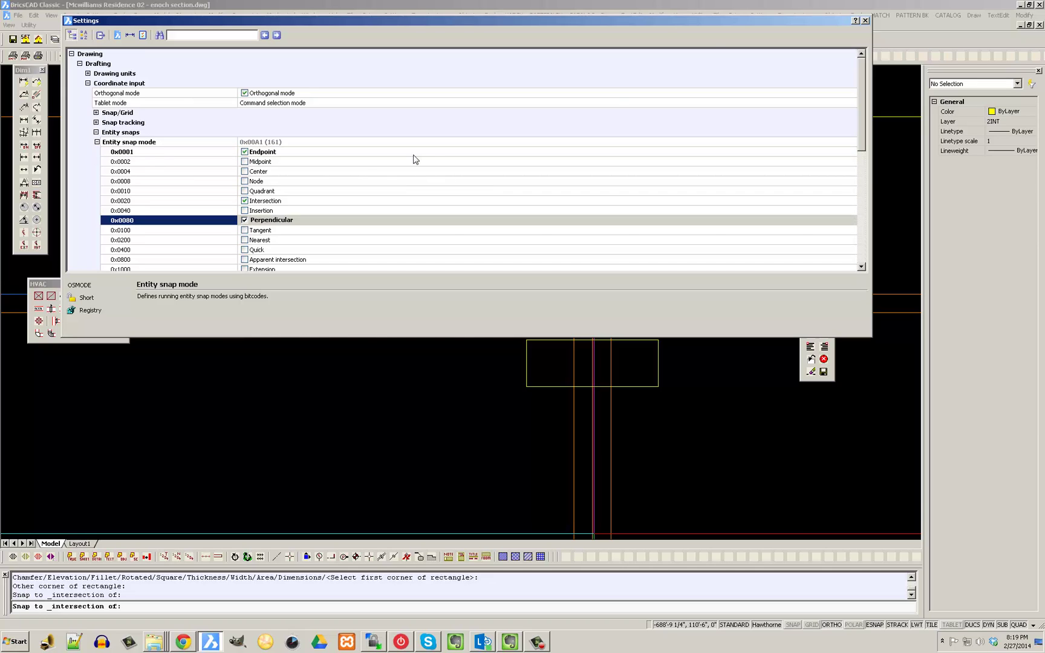
{"action": "left_click", "coordinate": [866, 20]}
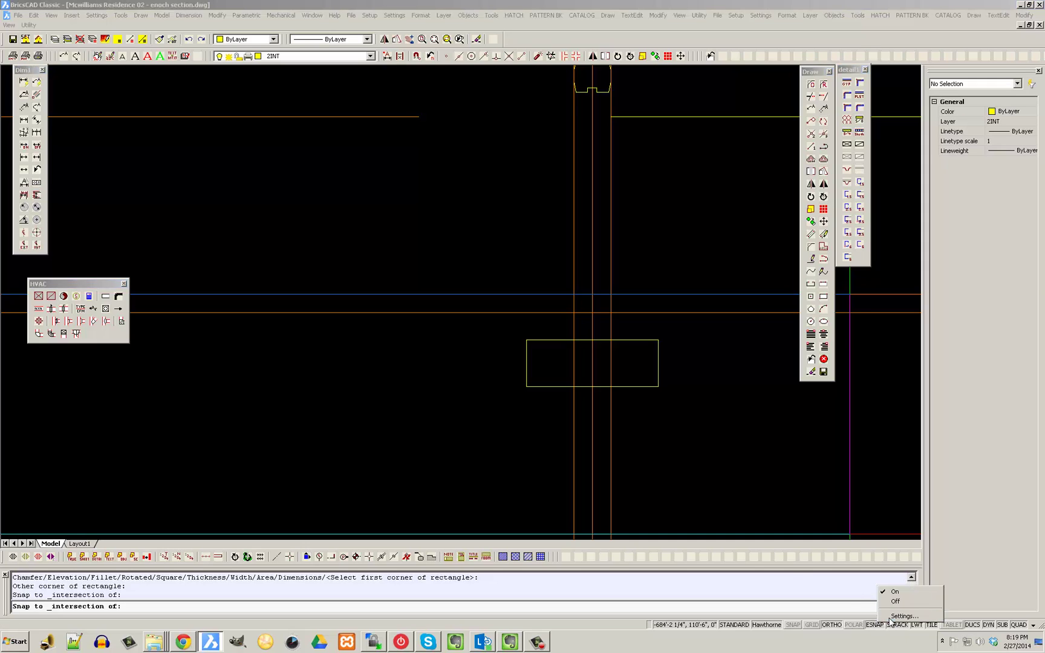
{"action": "left_click", "coordinate": [902, 616]}
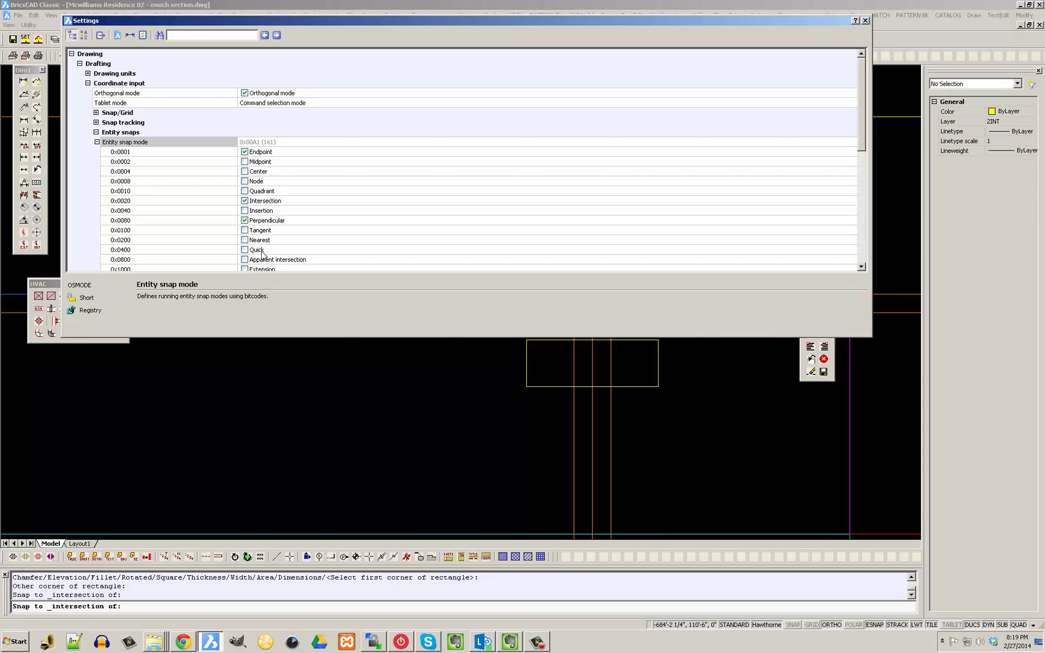
{"action": "left_click_drag", "start_coordinate": [862, 139], "coordinate": [864, 161]}
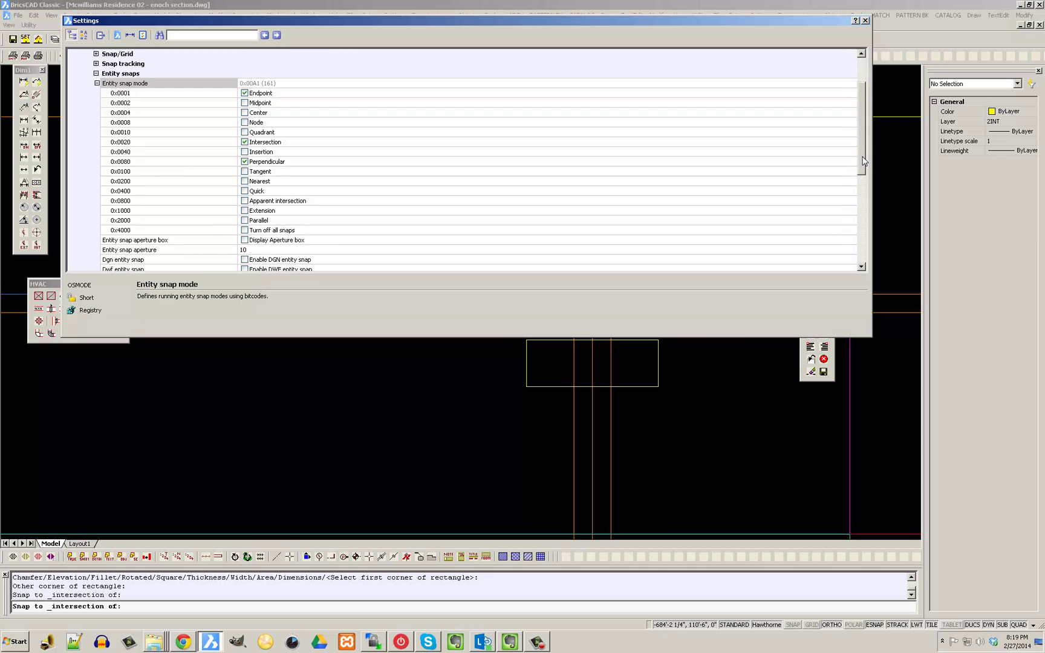
{"action": "left_click", "coordinate": [865, 20]}
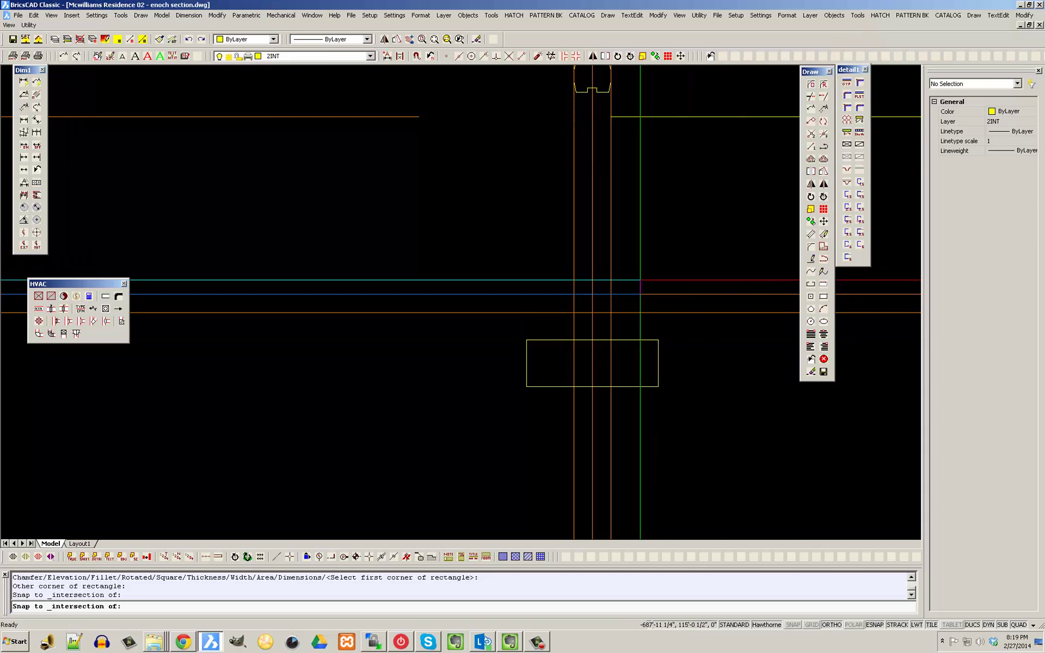
Finish the slab rectangle with its opposite corner at the right wall's inner face, level with the footing's top edge
{"action": "scroll", "coordinate": [574, 313], "scroll_direction": "up", "scroll_amount": 5}
{"action": "scroll", "coordinate": [573, 242], "scroll_direction": "up", "scroll_amount": 2}
{"action": "scroll", "coordinate": [572, 221], "scroll_direction": "down", "scroll_amount": 5}
{"action": "key", "text": "Escape"}
{"action": "scroll", "coordinate": [554, 344], "scroll_direction": "up", "scroll_amount": 2}
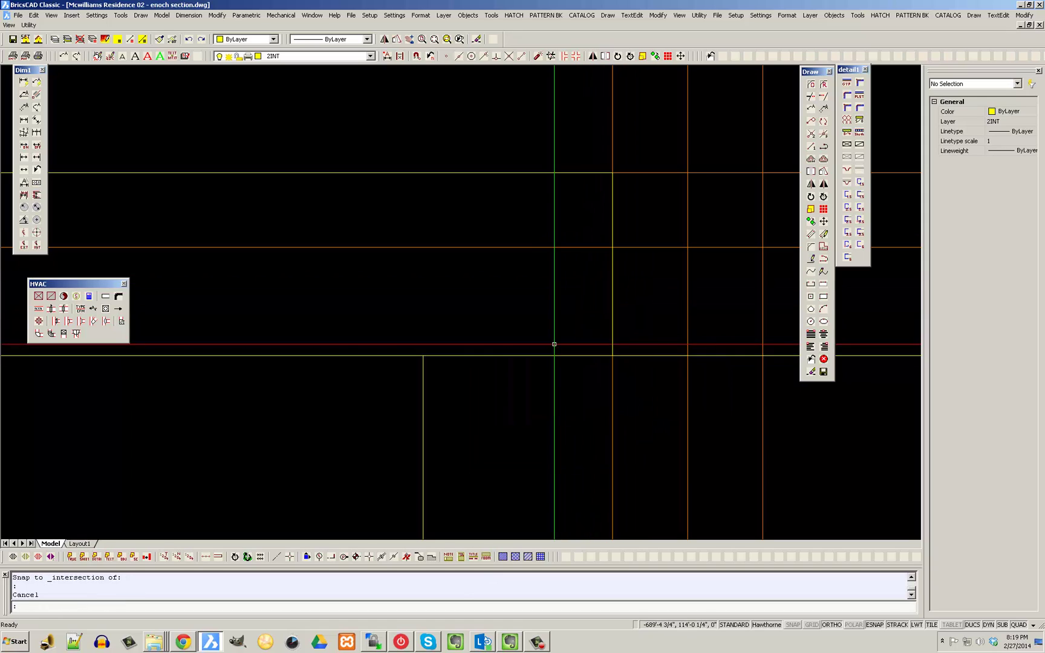
Move the slab rectangle up by its lower right corner to the lower slab construction line at the right wall's inner face
{"action": "scroll", "coordinate": [548, 357], "scroll_direction": "down", "scroll_amount": 2}
{"action": "left_click", "coordinate": [453, 361]}
{"action": "left_click", "coordinate": [435, 343]}
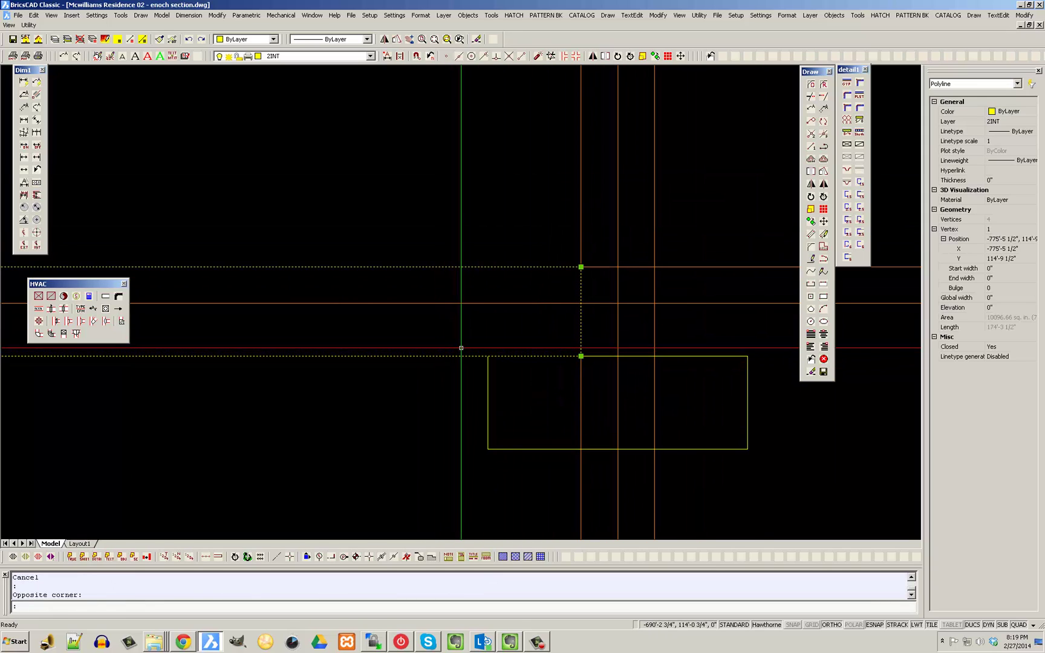
{"action": "type", "text": "m"}
{"action": "key", "text": "Return"}
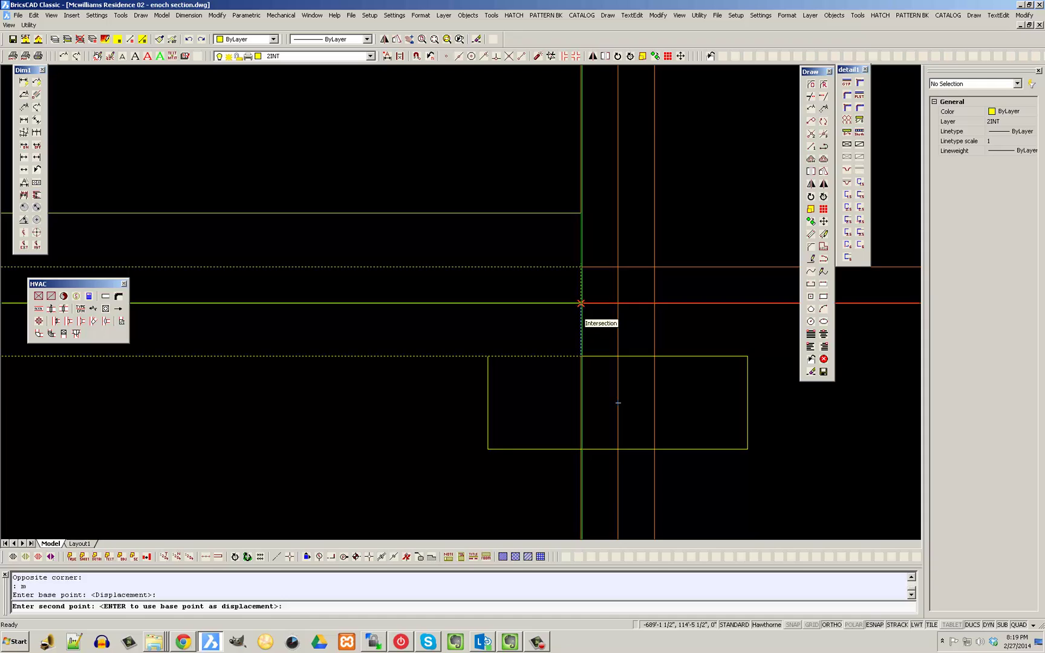
{"action": "left_click", "coordinate": [600, 320]}
{"action": "scroll", "coordinate": [580, 264], "scroll_direction": "down", "scroll_amount": 3}
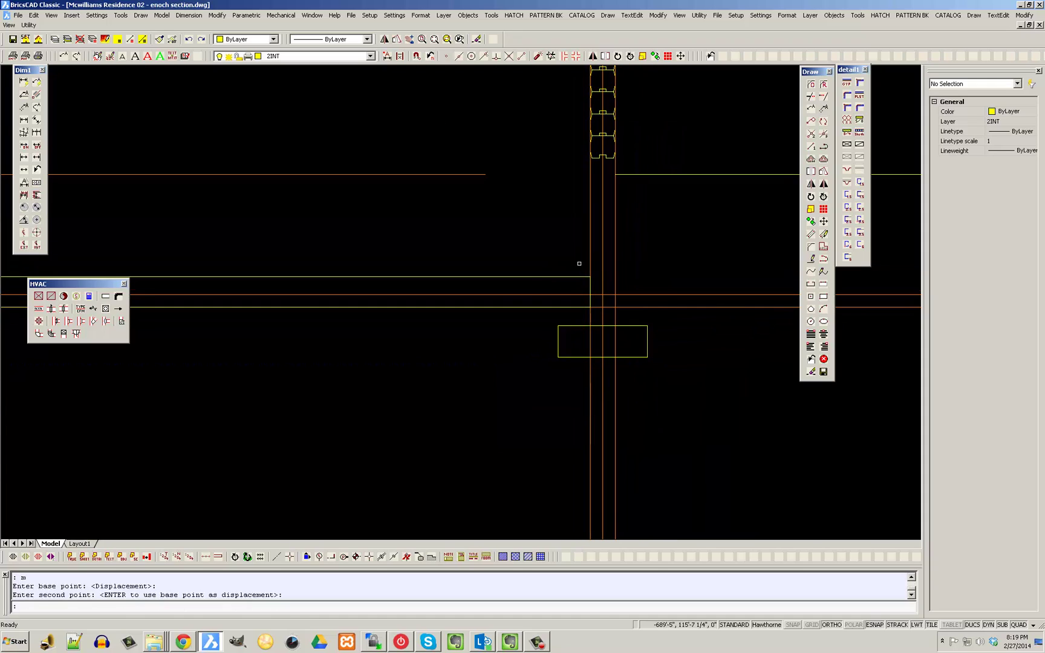
Stretch the slab's upper right corner down to the upper slab construction line
{"action": "left_click", "coordinate": [604, 56]}
{"action": "scroll", "coordinate": [588, 258], "scroll_direction": "up", "scroll_amount": 3}
{"action": "left_click", "coordinate": [585, 336]}
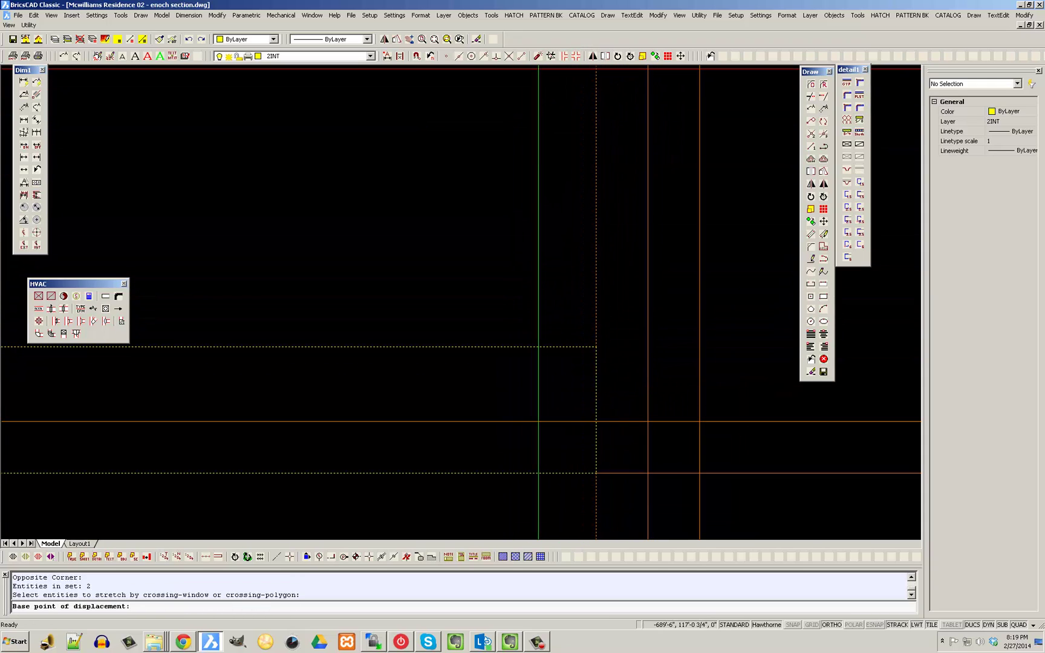
{"action": "left_click", "coordinate": [508, 57]}
{"action": "left_click", "coordinate": [596, 346]}
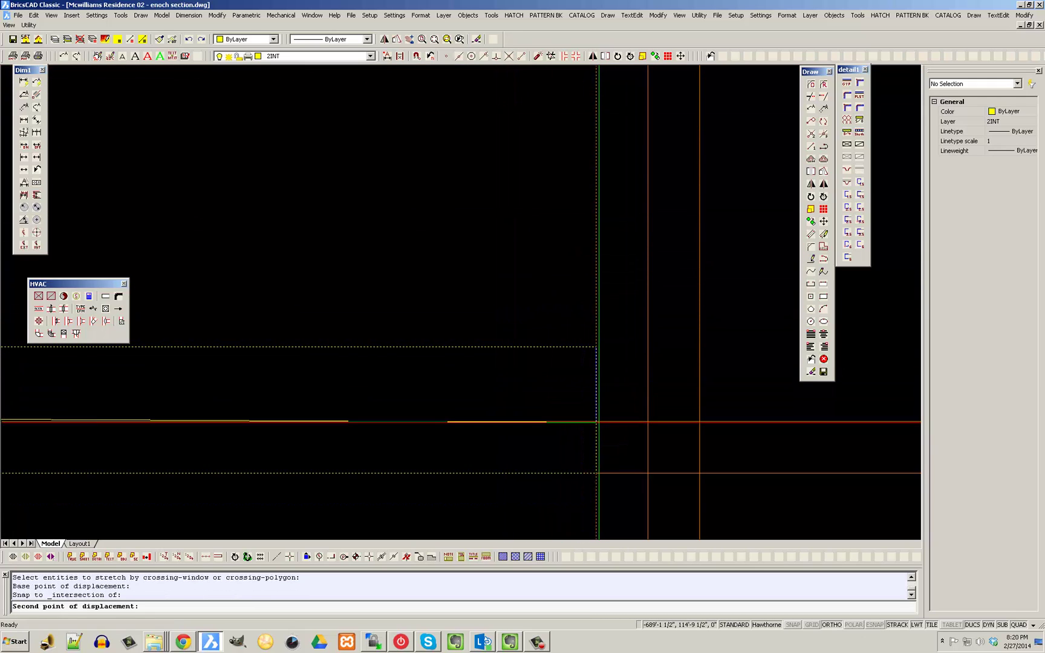
{"action": "left_click", "coordinate": [496, 56]}
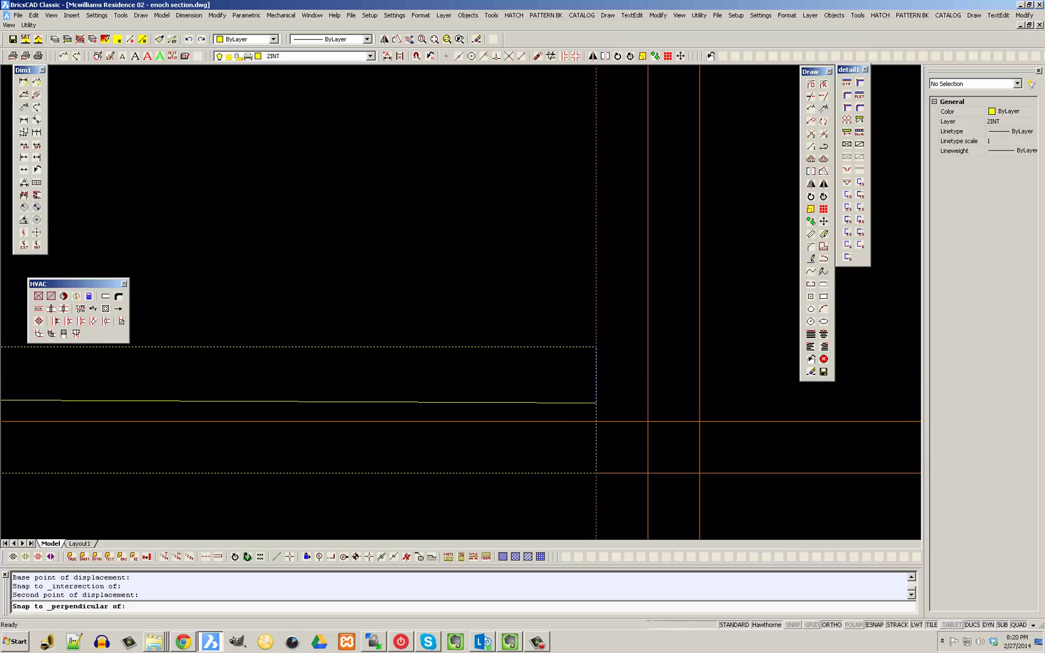
{"action": "left_click", "coordinate": [597, 422]}
Stretch the slab's upper left corner straight down to the upper slab construction line at the left foundation wall
{"action": "scroll", "coordinate": [594, 390], "scroll_direction": "down", "scroll_amount": 6}
{"action": "scroll", "coordinate": [216, 373], "scroll_direction": "up", "scroll_amount": 1}
{"action": "middle_click_drag", "start_coordinate": [216, 373], "coordinate": [445, 367]}
{"action": "middle_click_drag", "start_coordinate": [212, 395], "coordinate": [327, 395]}
{"action": "scroll", "coordinate": [112, 394], "scroll_direction": "down", "scroll_amount": 2}
{"action": "middle_click_drag", "start_coordinate": [112, 394], "coordinate": [481, 385]}
{"action": "scroll", "coordinate": [385, 387], "scroll_direction": "up", "scroll_amount": 6}
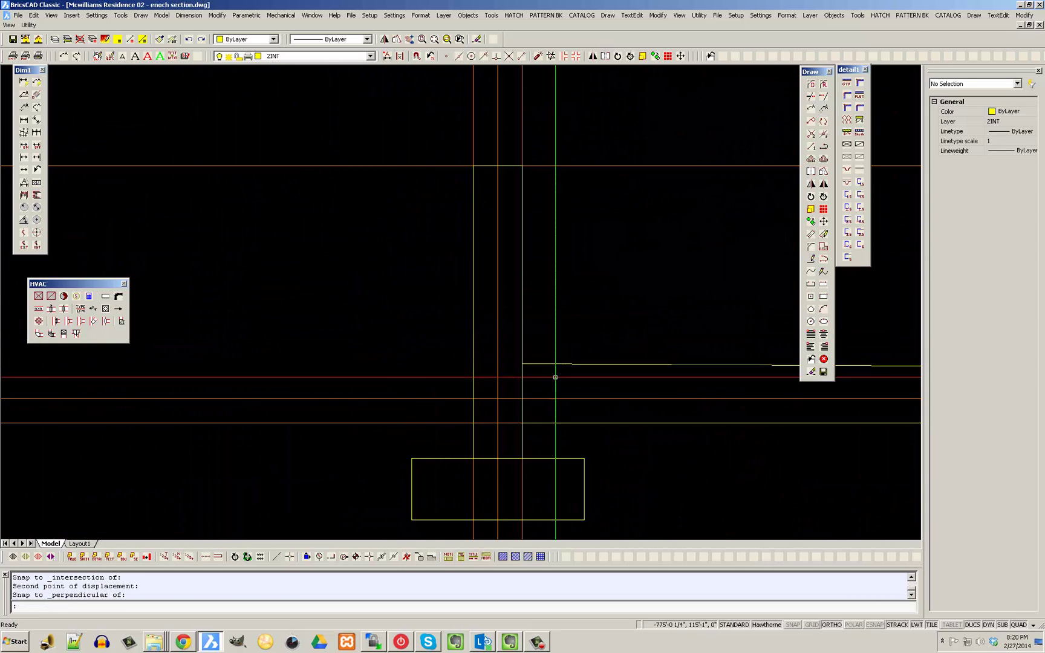
{"action": "left_click", "coordinate": [552, 373]}
{"action": "left_click", "coordinate": [534, 354]}
{"action": "scroll", "coordinate": [532, 361], "scroll_direction": "up", "scroll_amount": 2}
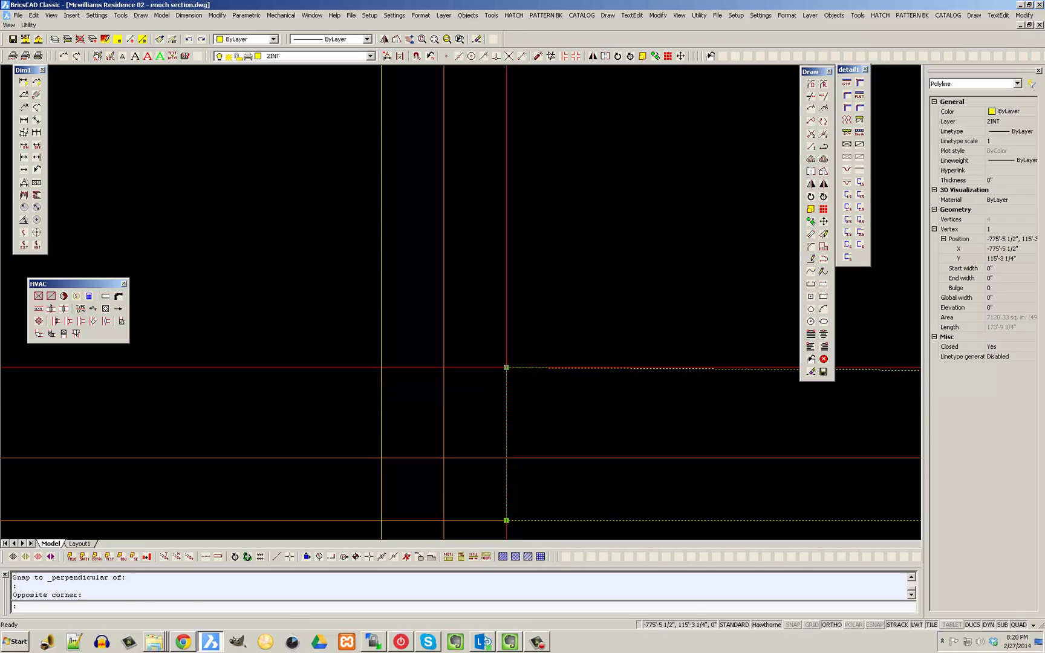
{"action": "left_click", "coordinate": [506, 367]}
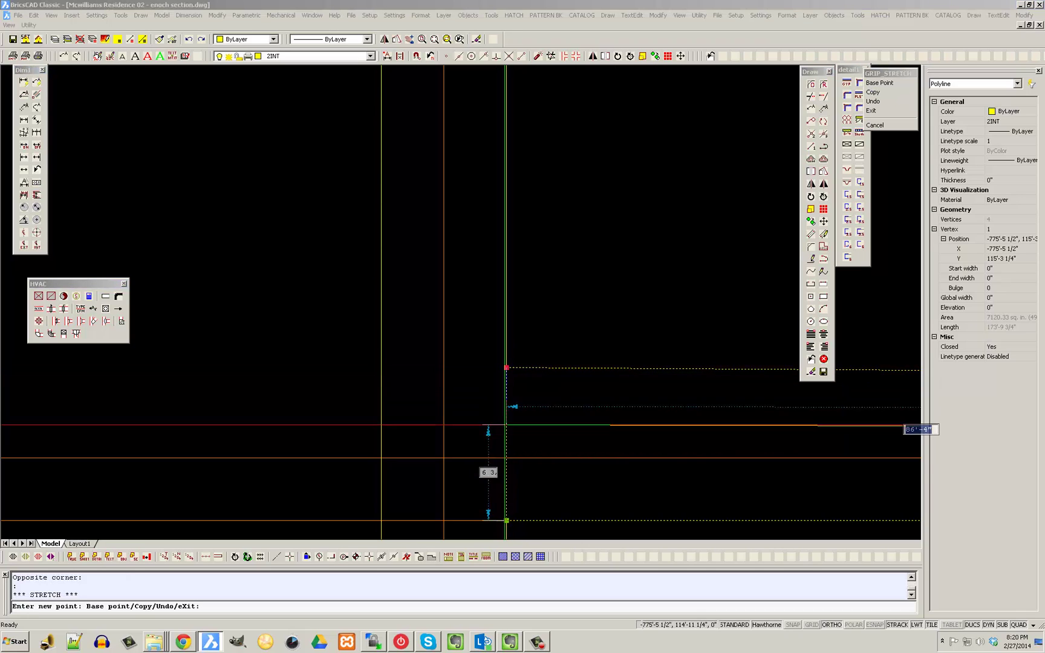
{"action": "left_click", "coordinate": [496, 55]}
{"action": "key", "text": "Escape"}
{"action": "key", "text": "Escape"}
{"action": "scroll", "coordinate": [432, 333], "scroll_direction": "down", "scroll_amount": 5}
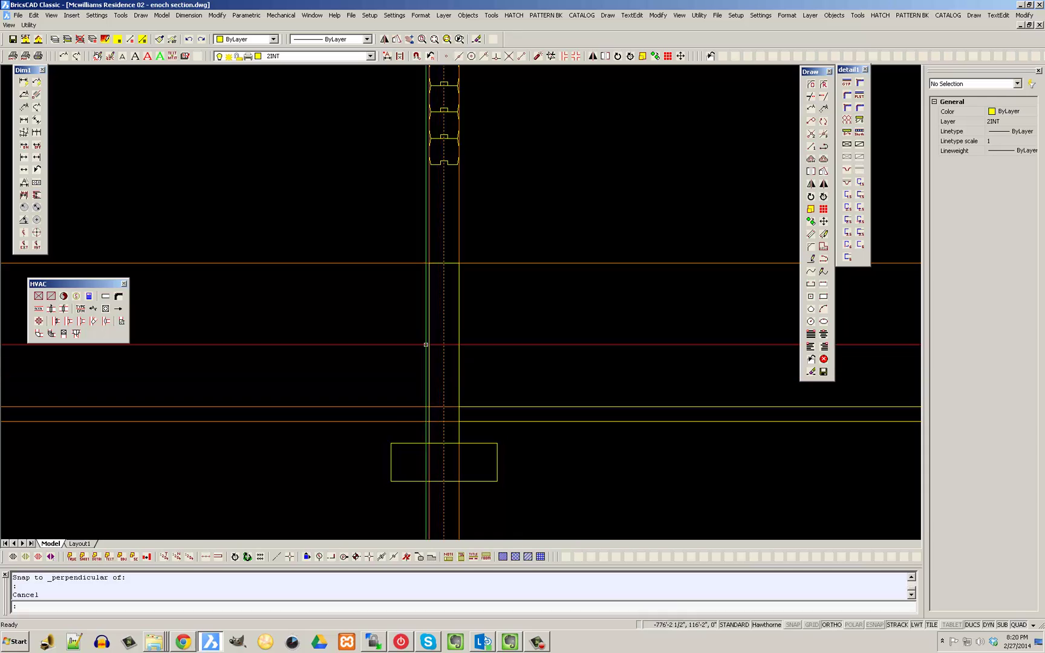
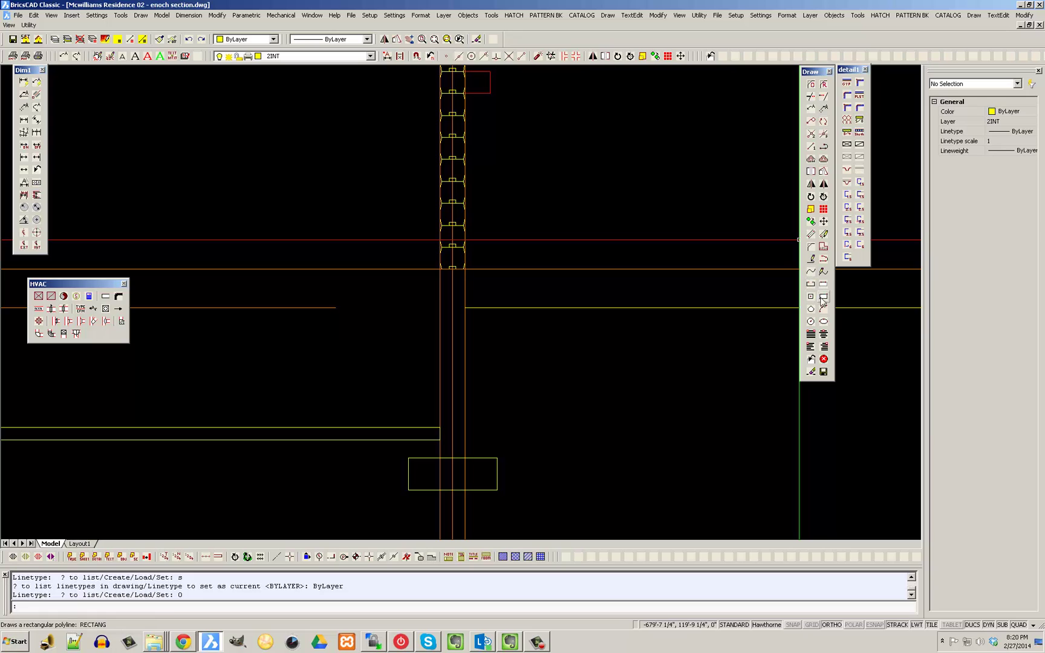
{"action": "left_click", "coordinate": [823, 297]}
{"action": "scroll", "coordinate": [438, 258], "scroll_direction": "up", "scroll_amount": 3}
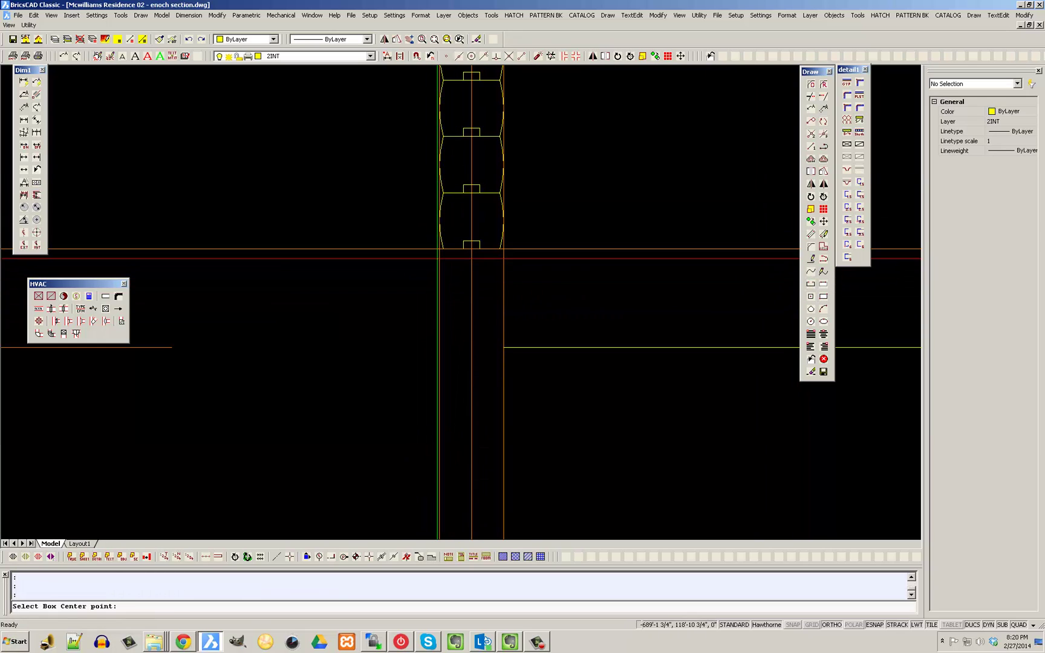
{"action": "left_click", "coordinate": [471, 249]}
{"action": "scroll", "coordinate": [477, 276], "scroll_direction": "down", "scroll_amount": 3}
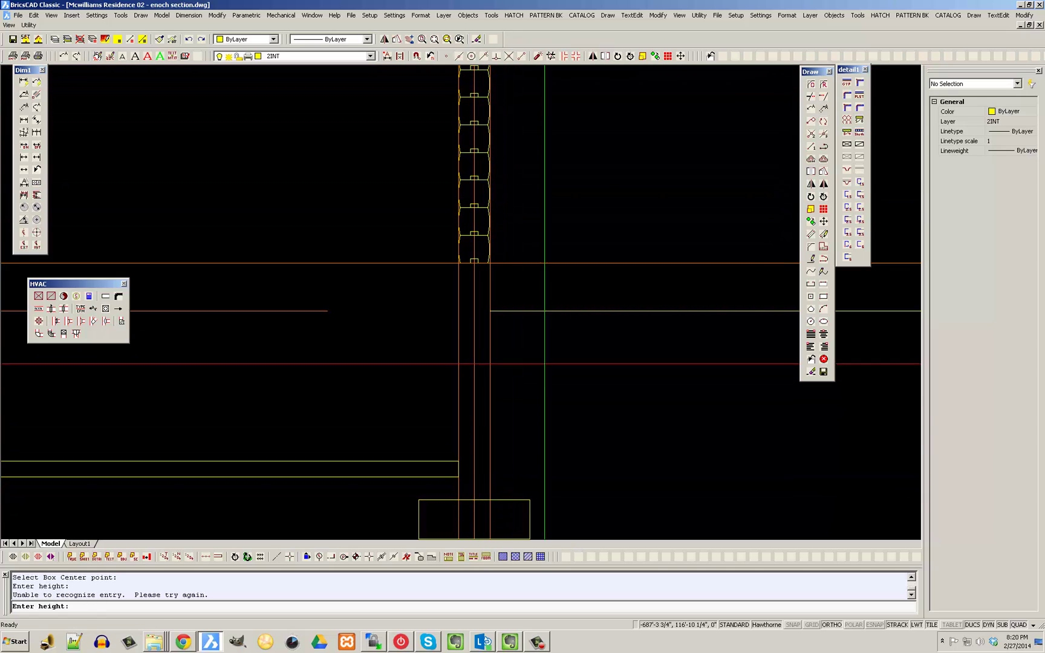
{"action": "scroll", "coordinate": [576, 399], "scroll_direction": "down", "scroll_amount": 3}
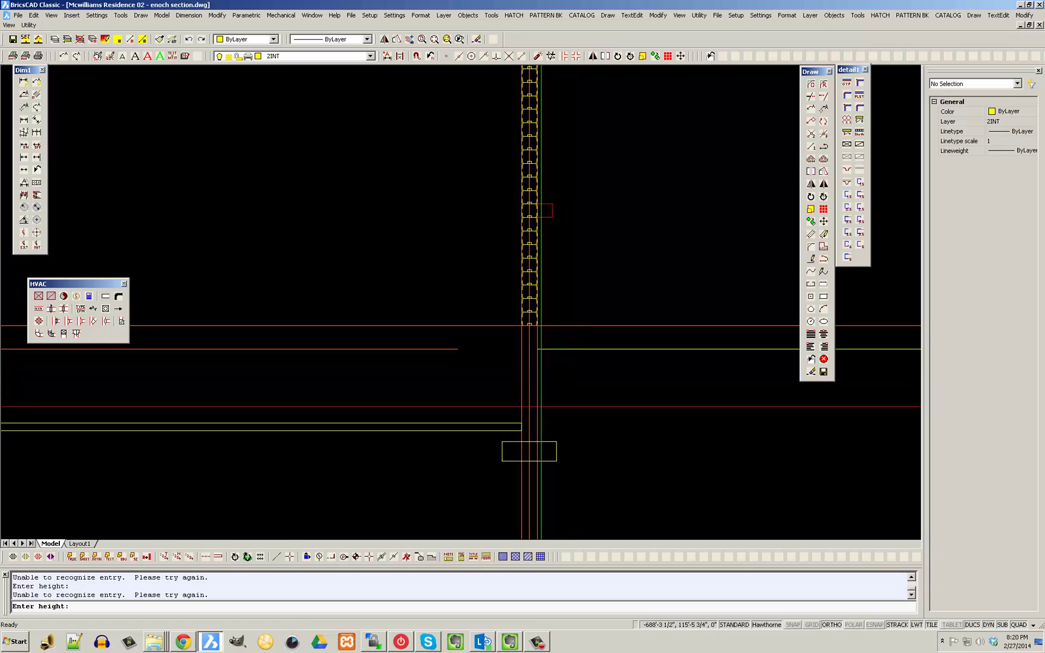
{"action": "key", "text": "Escape"}
{"action": "key", "text": "Escape"}
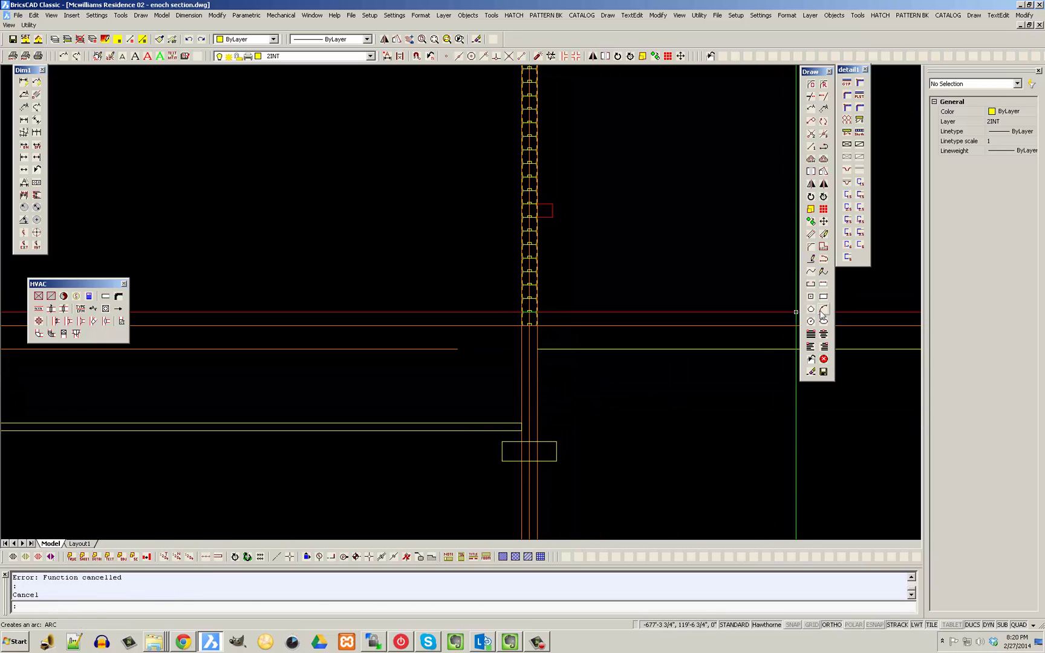
Draw the right foundation wall as a rectangle from the log wall's bottom inner corner to the outer wall line at the footing's top edge
{"action": "left_click", "coordinate": [824, 297]}
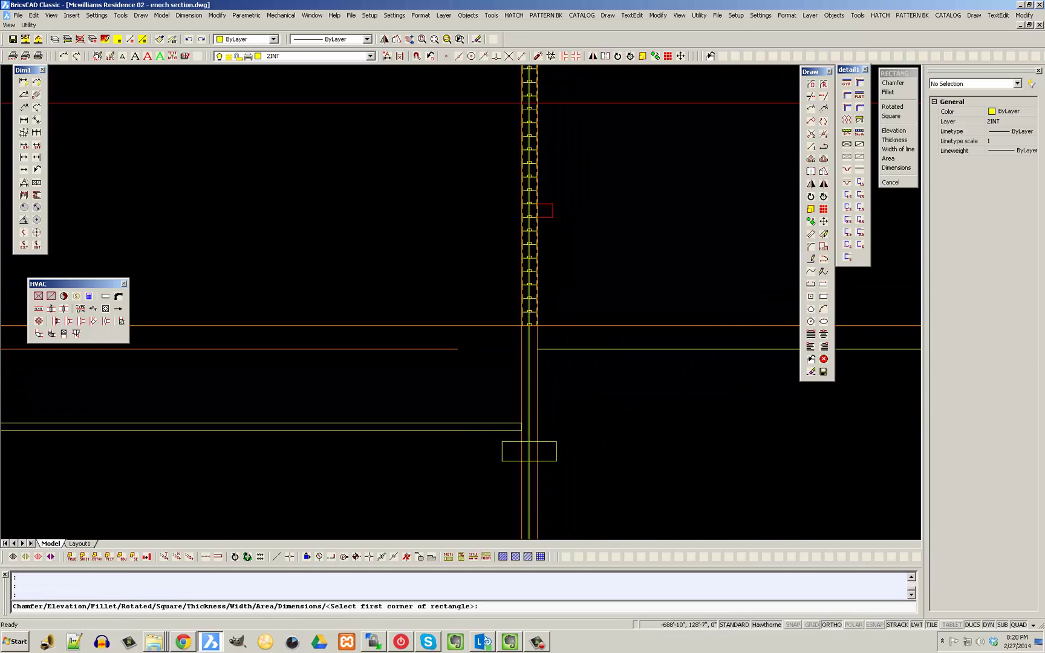
{"action": "scroll", "coordinate": [520, 320], "scroll_direction": "up", "scroll_amount": 10}
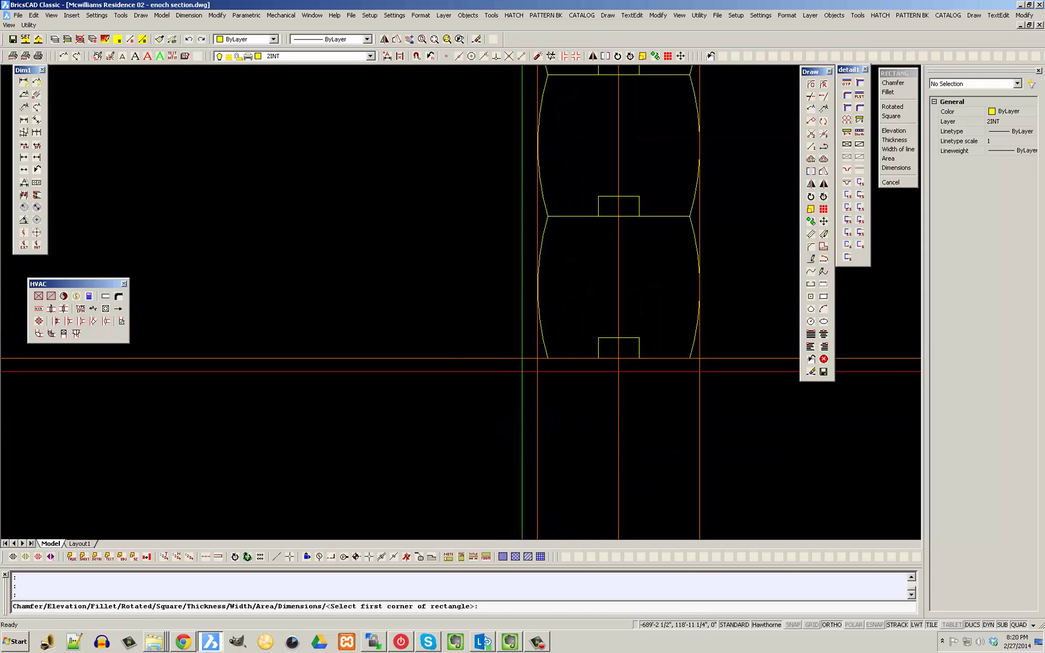
{"action": "middle_click_drag", "start_coordinate": [536, 348], "coordinate": [539, 298]}
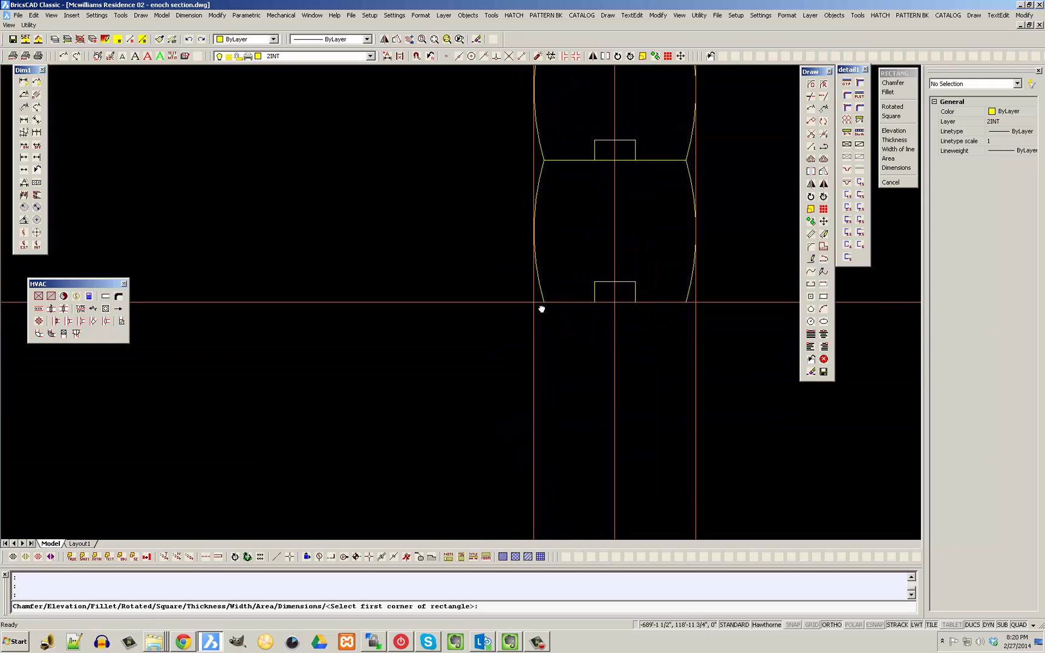
{"action": "scroll", "coordinate": [532, 302], "scroll_direction": "up", "scroll_amount": 2}
{"action": "scroll", "coordinate": [529, 302], "scroll_direction": "down", "scroll_amount": 10}
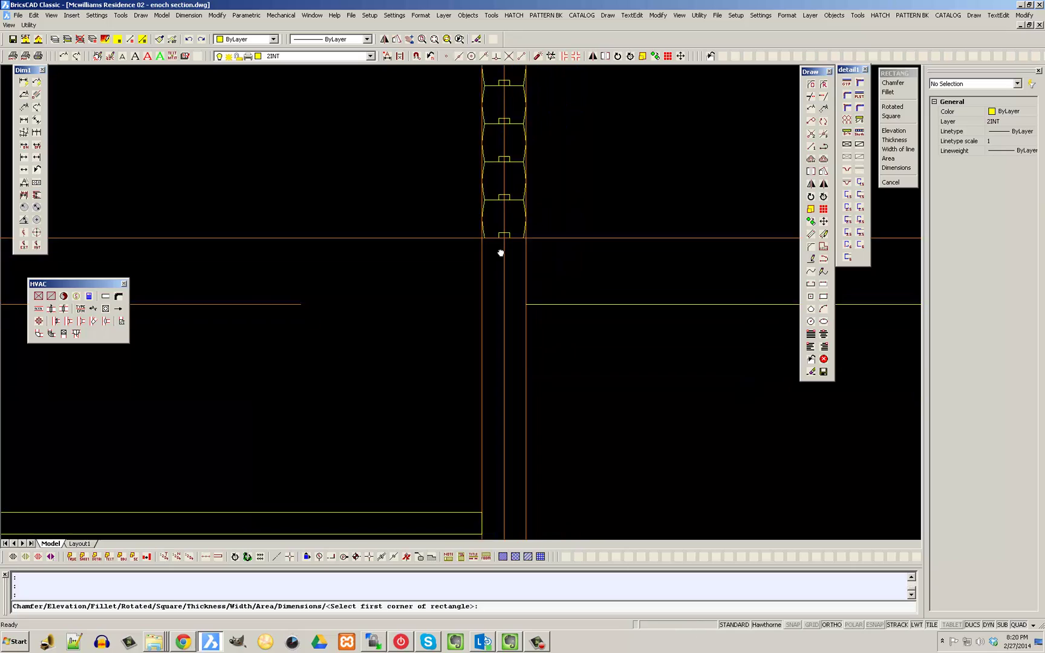
{"action": "scroll", "coordinate": [494, 329], "scroll_direction": "up", "scroll_amount": 3}
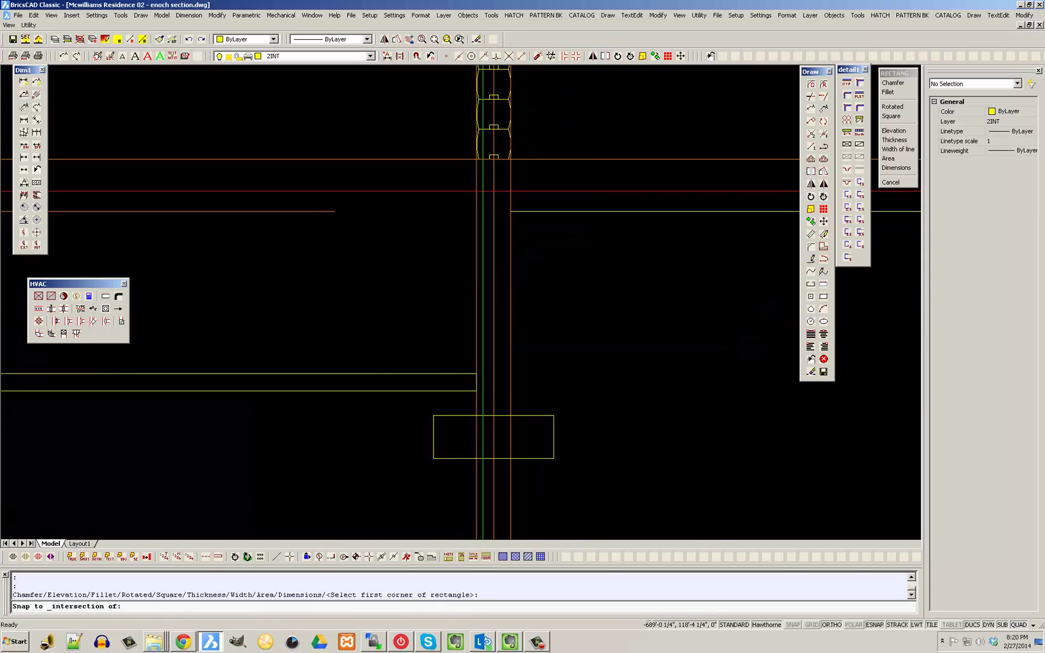
{"action": "left_click", "coordinate": [476, 159]}
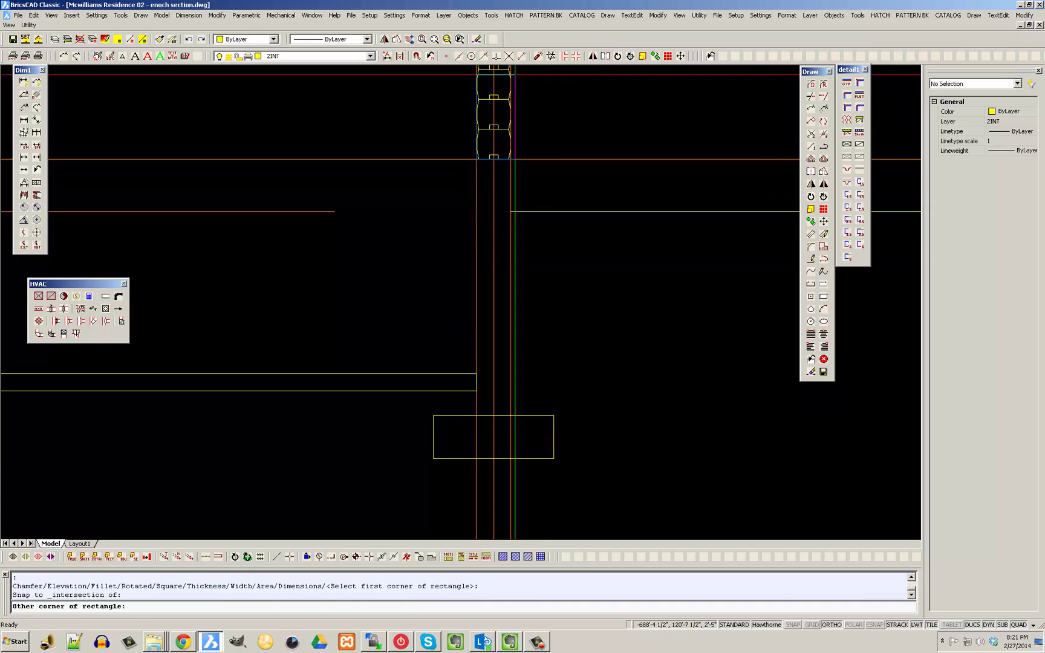
{"action": "left_click", "coordinate": [510, 56]}
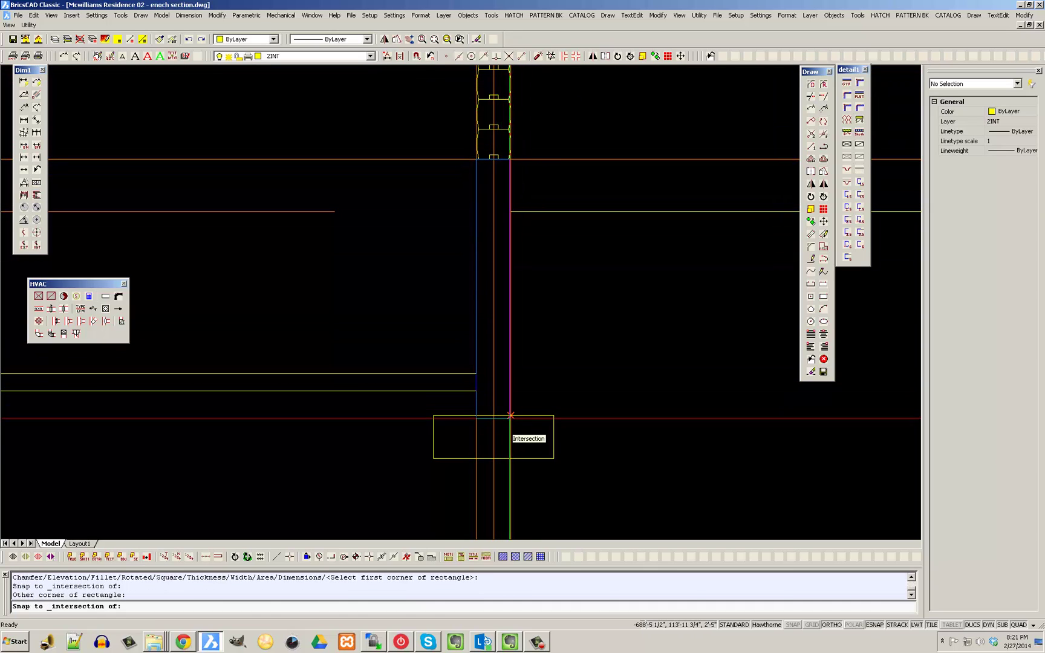
{"action": "left_click", "coordinate": [511, 415]}
{"action": "key", "text": "Escape"}
Erase the three vertical construction lines running through the right wall and footing
{"action": "scroll", "coordinate": [518, 394], "scroll_direction": "down", "scroll_amount": 2}
{"action": "left_click", "coordinate": [546, 454]}
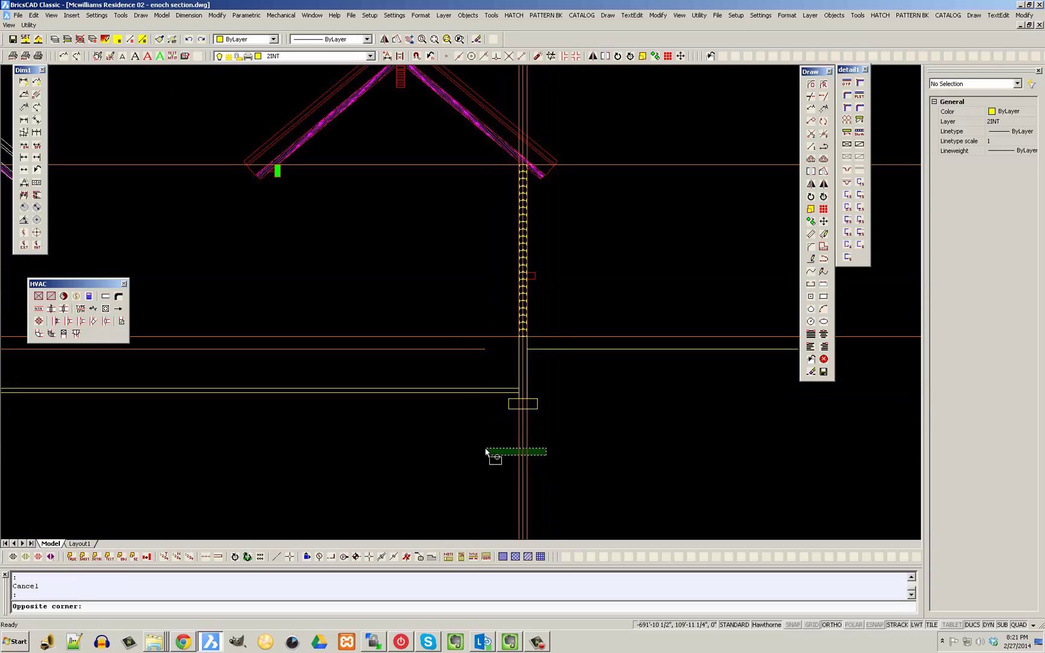
{"action": "left_click", "coordinate": [488, 446]}
{"action": "key", "text": "Escape"}
Erase the remaining vertical construction lines at the left wall and through the middle of the section
{"action": "scroll", "coordinate": [488, 446], "scroll_direction": "down", "scroll_amount": 4}
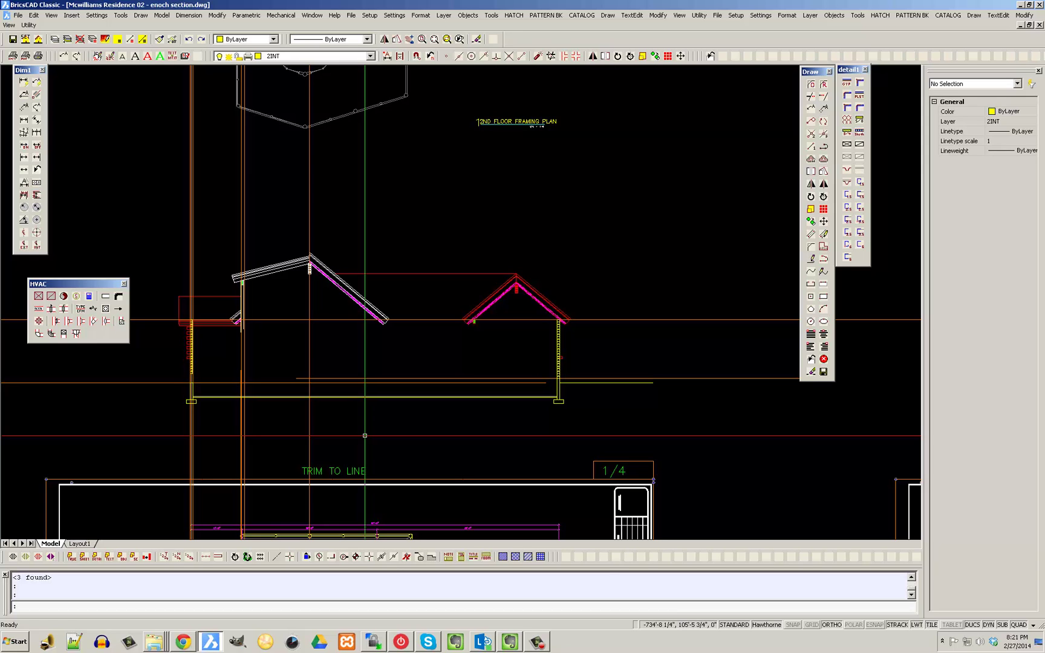
{"action": "middle_click_drag", "start_coordinate": [322, 396], "coordinate": [390, 361]}
{"action": "left_click", "coordinate": [262, 405]}
{"action": "left_click", "coordinate": [230, 398]}
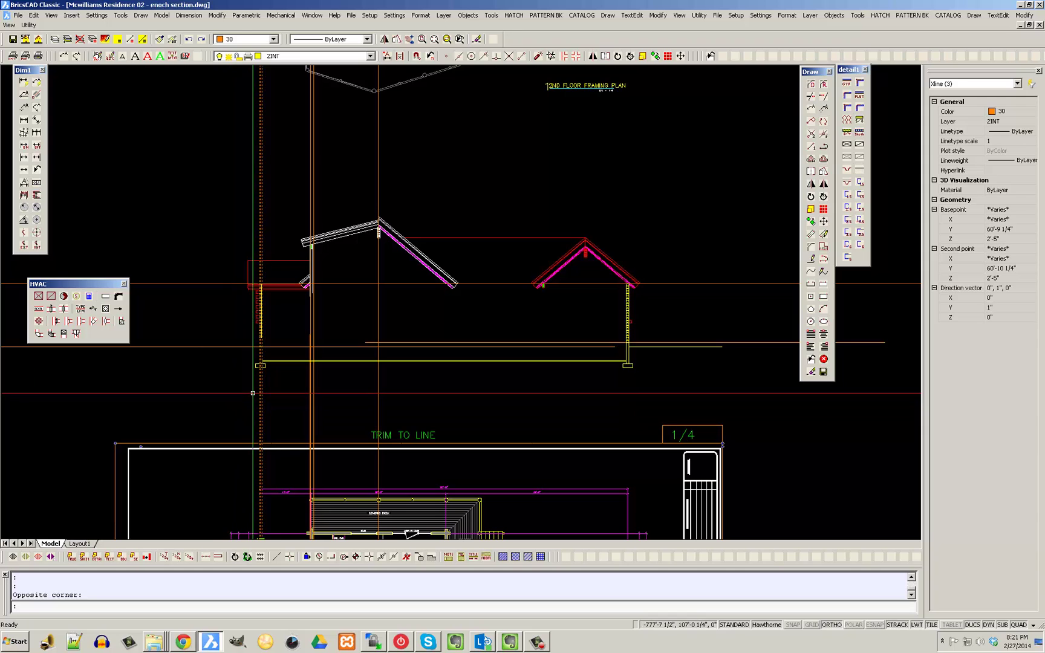
{"action": "key", "text": "Delete"}
{"action": "left_click", "coordinate": [294, 398]}
{"action": "key", "text": "Delete"}
Compare the foundation plan with the floor plan's section cut to locate the walls the cut passes through
{"action": "scroll", "coordinate": [350, 243], "scroll_direction": "down", "scroll_amount": 3}
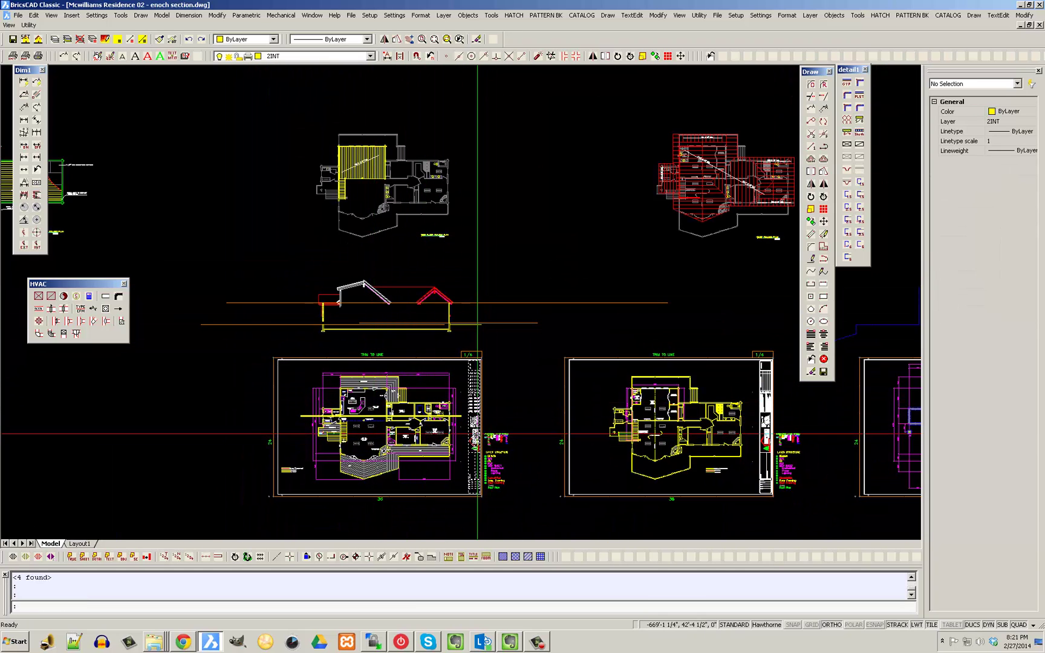
{"action": "middle_click_drag", "start_coordinate": [559, 464], "coordinate": [353, 409]}
{"action": "middle_click_drag", "start_coordinate": [687, 383], "coordinate": [536, 383]}
{"action": "scroll", "coordinate": [589, 354], "scroll_direction": "up", "scroll_amount": 4}
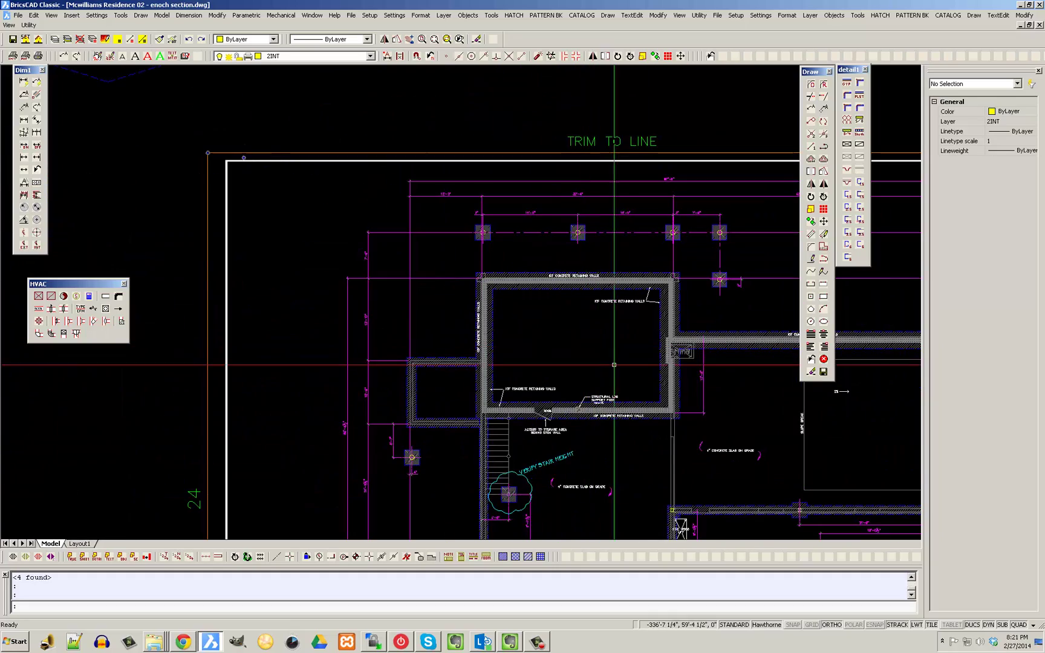
{"action": "middle_click_drag", "start_coordinate": [614, 364], "coordinate": [562, 359]}
{"action": "scroll", "coordinate": [607, 373], "scroll_direction": "down", "scroll_amount": 3}
{"action": "middle_click_drag", "start_coordinate": [212, 385], "coordinate": [388, 376]}
{"action": "scroll", "coordinate": [254, 373], "scroll_direction": "up", "scroll_amount": 2}
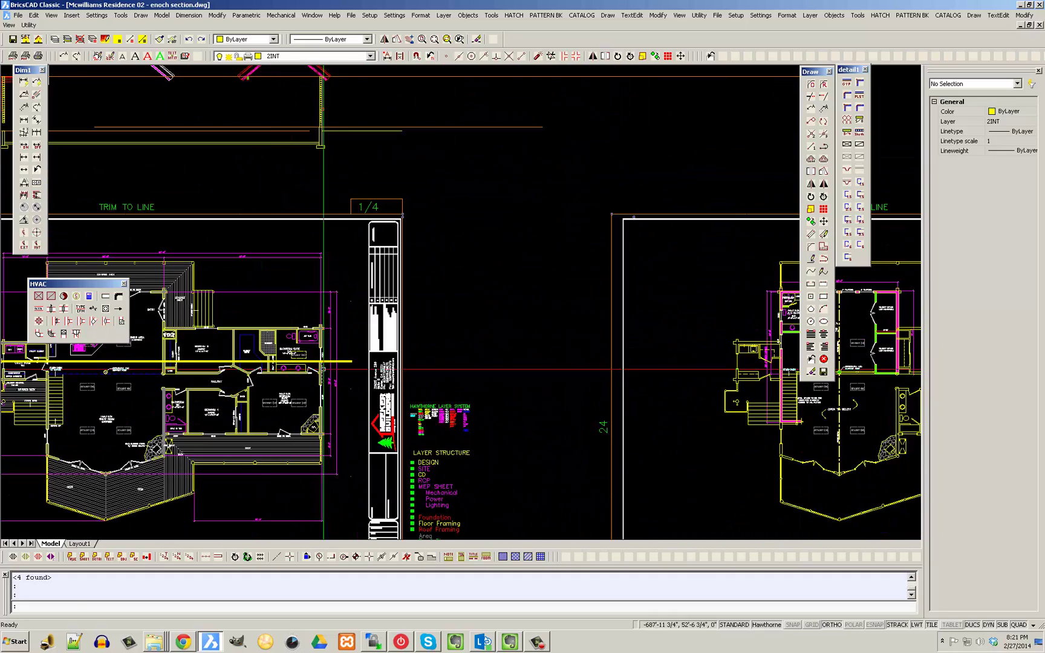
Copy the thick yellow section cut line from the floor plan horizontally across onto the foundation plan
{"action": "left_click", "coordinate": [352, 369]}
{"action": "left_click", "coordinate": [334, 355]}
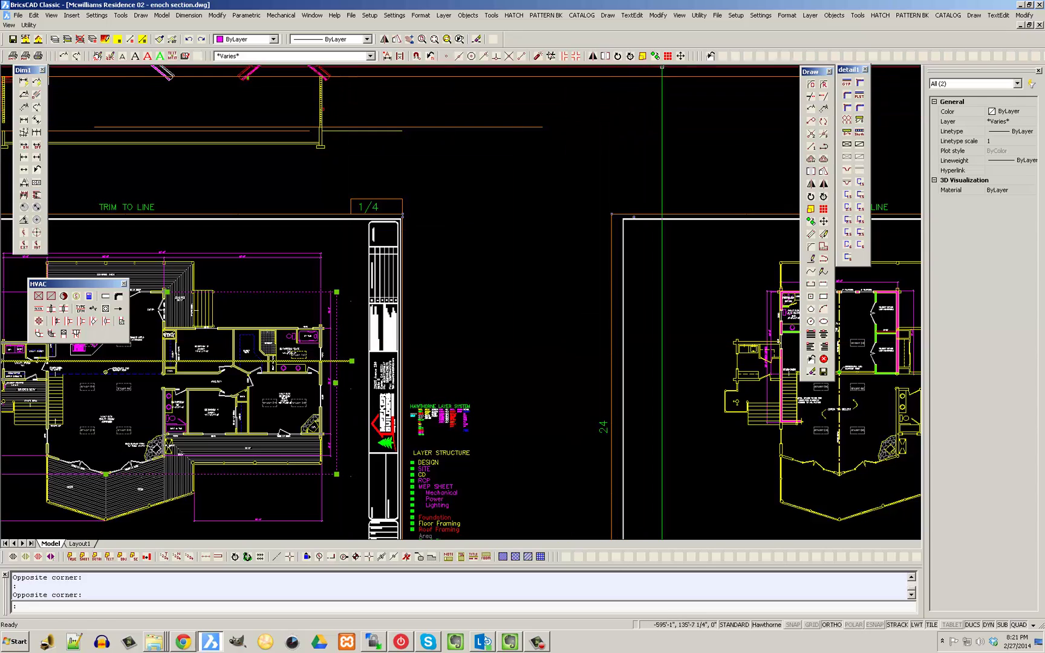
{"action": "key", "text": "Escape"}
{"action": "left_click", "coordinate": [610, 106]}
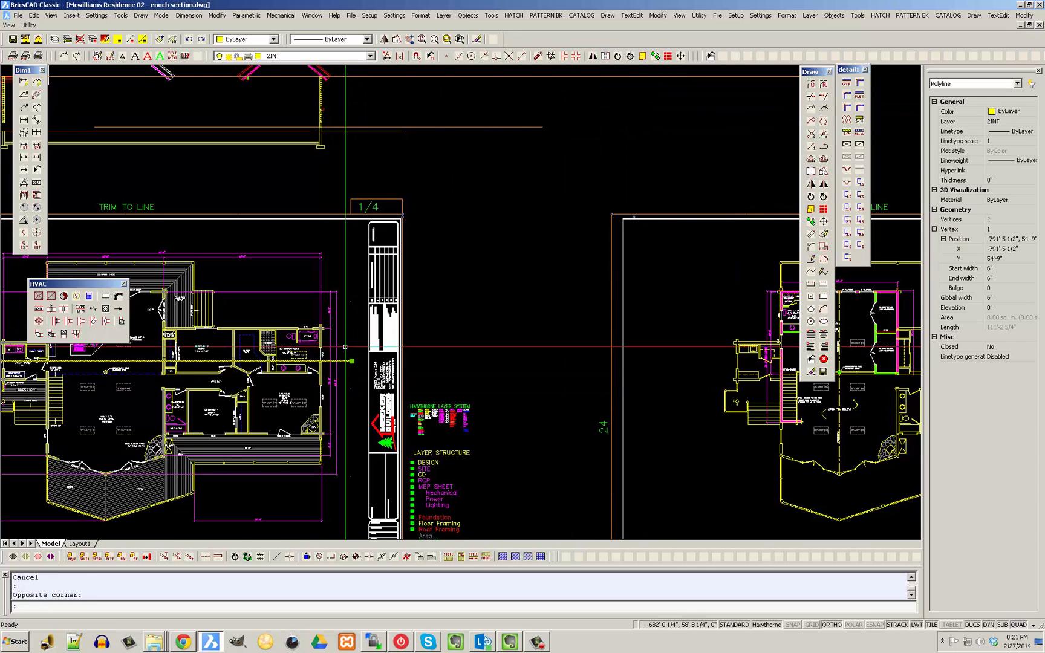
{"action": "left_click", "coordinate": [655, 55]}
{"action": "left_click", "coordinate": [242, 353]}
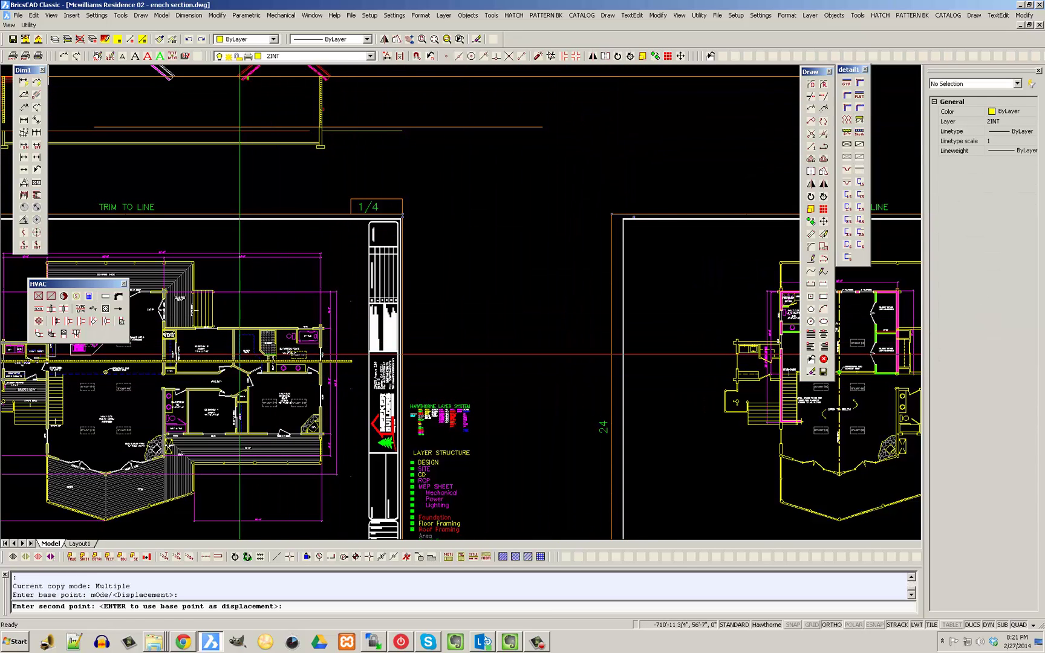
{"action": "scroll", "coordinate": [335, 348], "scroll_direction": "down", "scroll_amount": 3}
{"action": "middle_click_drag", "start_coordinate": [503, 350], "coordinate": [308, 351]}
{"action": "scroll", "coordinate": [573, 351], "scroll_direction": "up", "scroll_amount": 6}
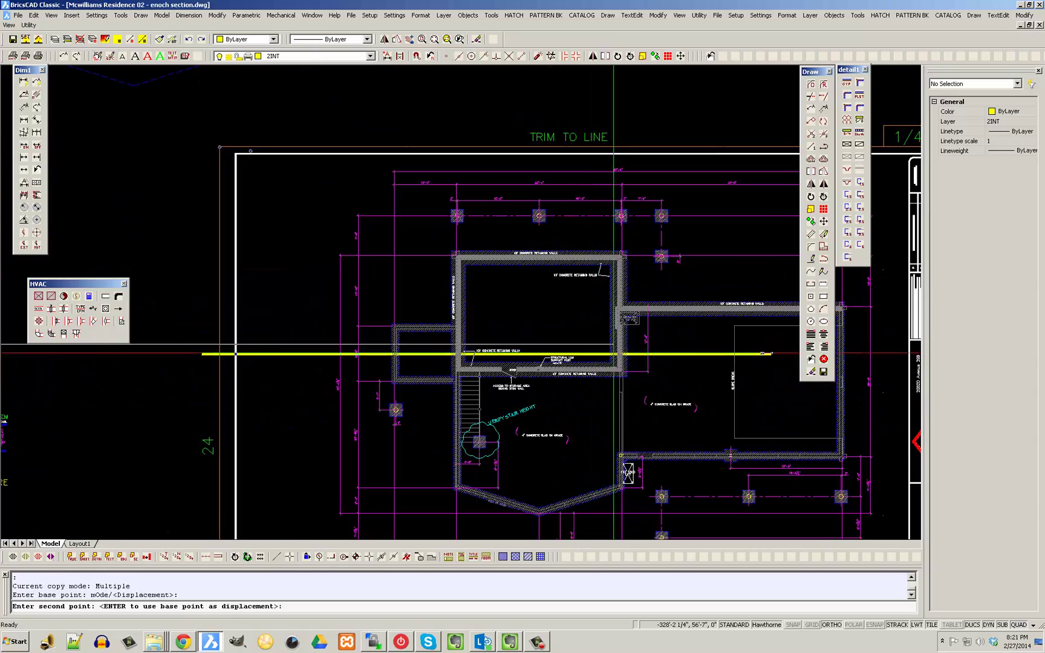
{"action": "left_click", "coordinate": [629, 361]}
{"action": "key", "text": "Escape"}
Examine which retaining walls and rooms the section cut line crosses on the foundation plan and the floor plan
{"action": "scroll", "coordinate": [602, 331], "scroll_direction": "down", "scroll_amount": 5}
{"action": "scroll", "coordinate": [605, 331], "scroll_direction": "up", "scroll_amount": 4}
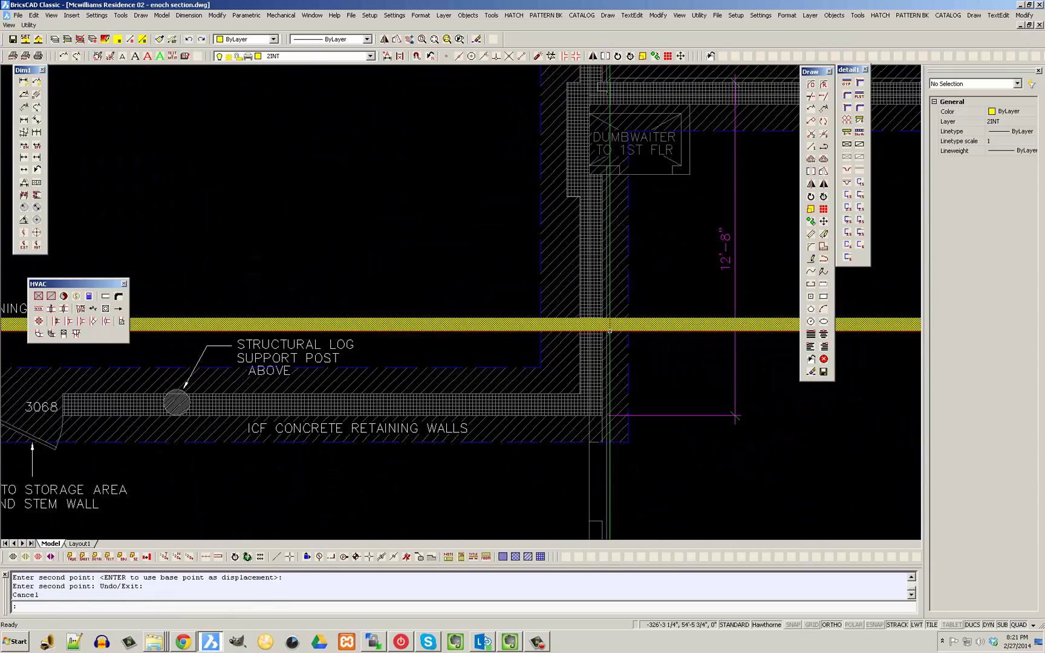
{"action": "scroll", "coordinate": [626, 333], "scroll_direction": "down", "scroll_amount": 3}
{"action": "scroll", "coordinate": [313, 332], "scroll_direction": "up", "scroll_amount": 2}
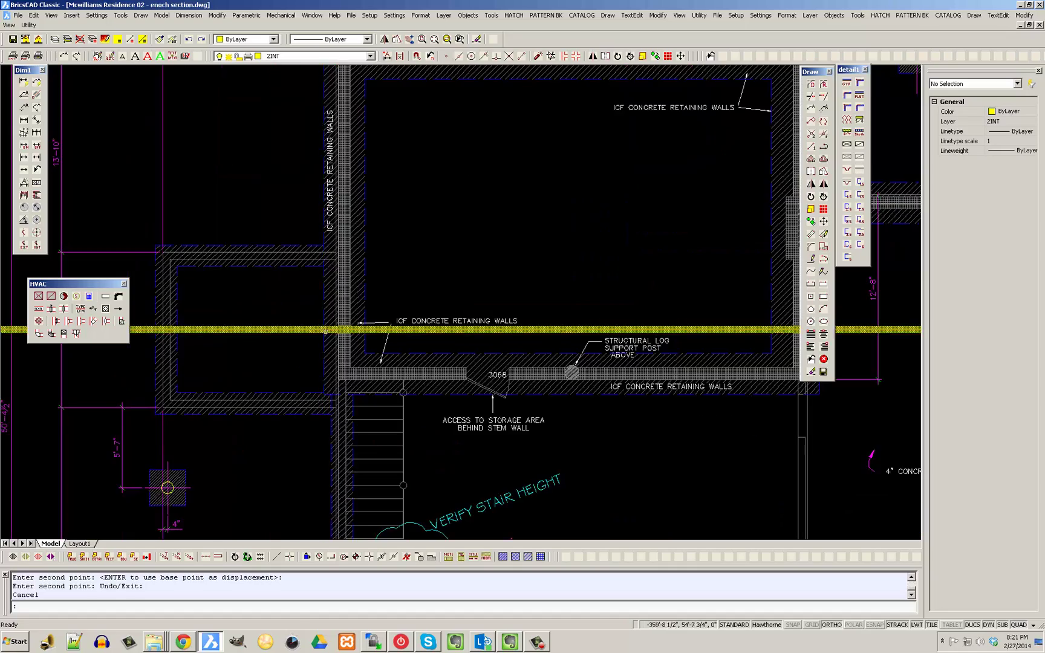
{"action": "scroll", "coordinate": [396, 339], "scroll_direction": "down", "scroll_amount": 12}
{"action": "scroll", "coordinate": [401, 340], "scroll_direction": "down", "scroll_amount": 2}
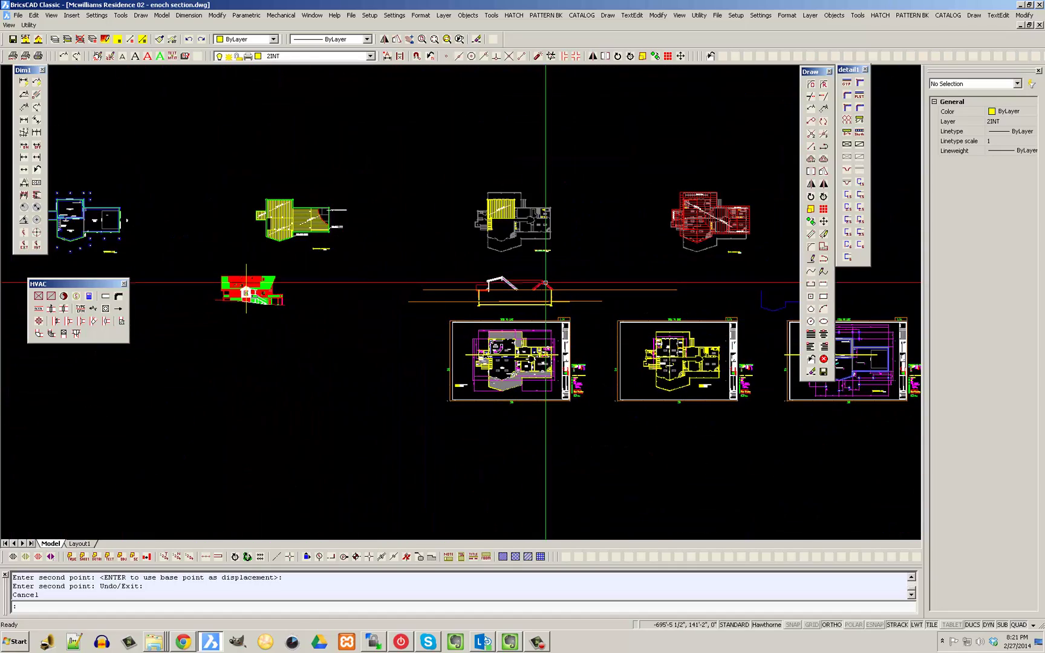
{"action": "scroll", "coordinate": [543, 297], "scroll_direction": "up", "scroll_amount": 8}
{"action": "scroll", "coordinate": [428, 280], "scroll_direction": "down", "scroll_amount": 6}
{"action": "scroll", "coordinate": [424, 304], "scroll_direction": "up", "scroll_amount": 10}
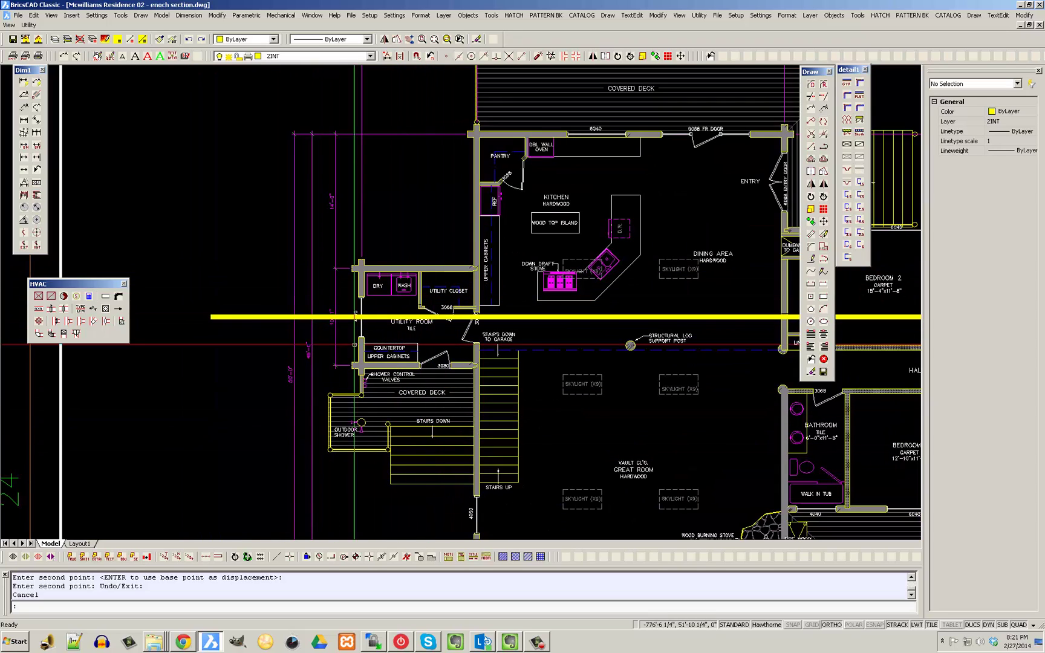
{"action": "left_click", "coordinate": [537, 645]}
{"action": "left_click", "coordinate": [992, 588]}
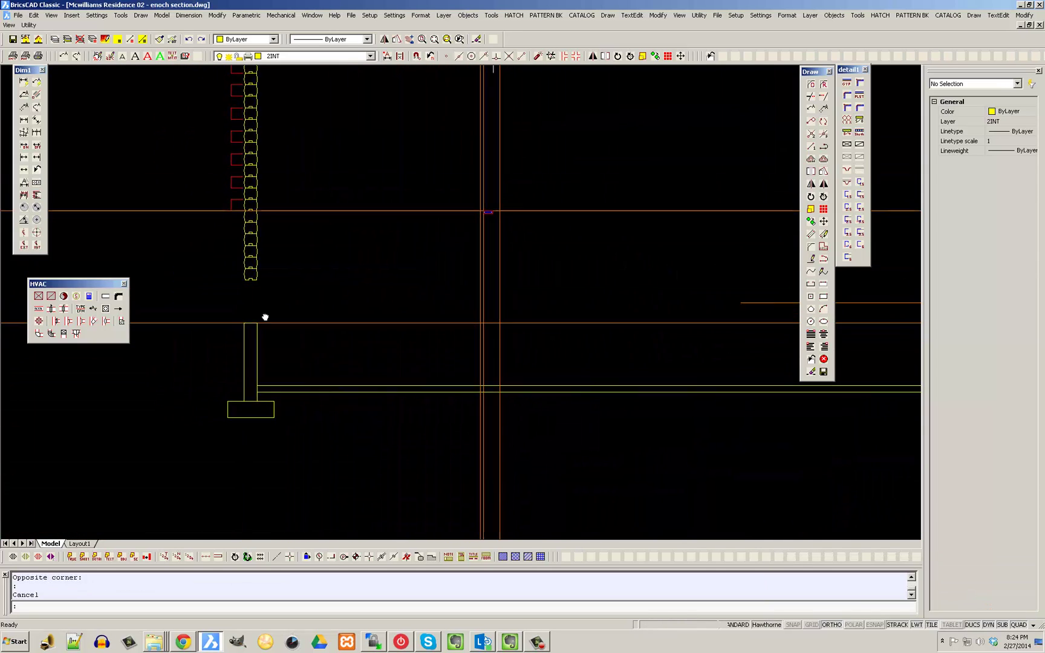
{"action": "scroll", "coordinate": [304, 306], "scroll_direction": "up", "scroll_amount": 5}
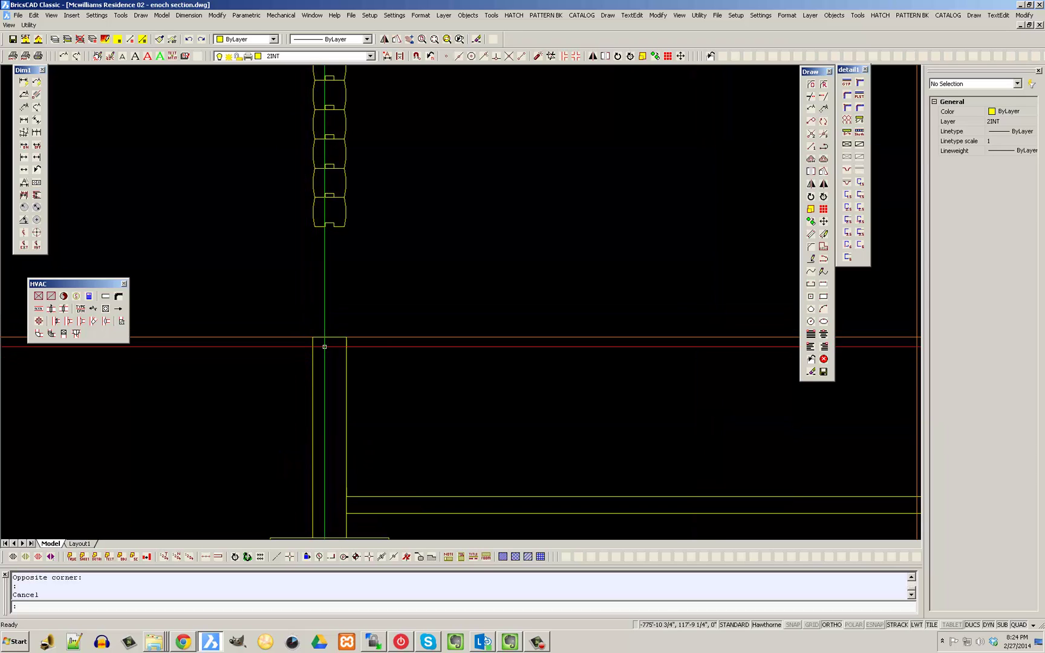
{"action": "left_click", "coordinate": [605, 55]}
{"action": "left_click", "coordinate": [355, 344]}
{"action": "left_click", "coordinate": [279, 310]}
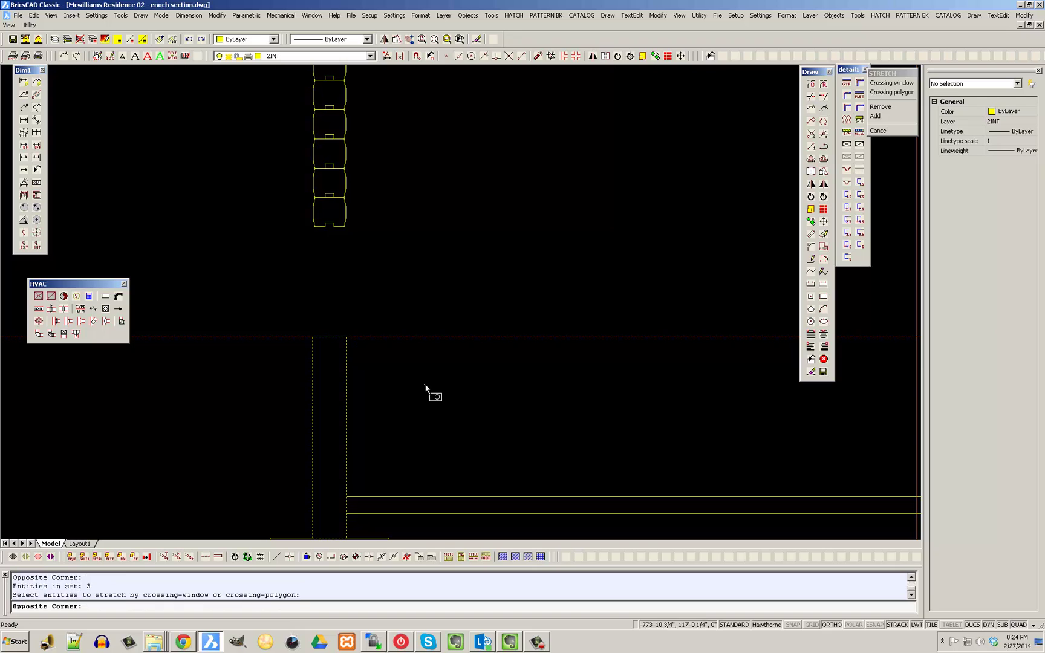
{"action": "key", "text": "Return"}
{"action": "left_click", "coordinate": [384, 366]}
{"action": "key", "text": "Escape"}
{"action": "key", "text": "Escape"}
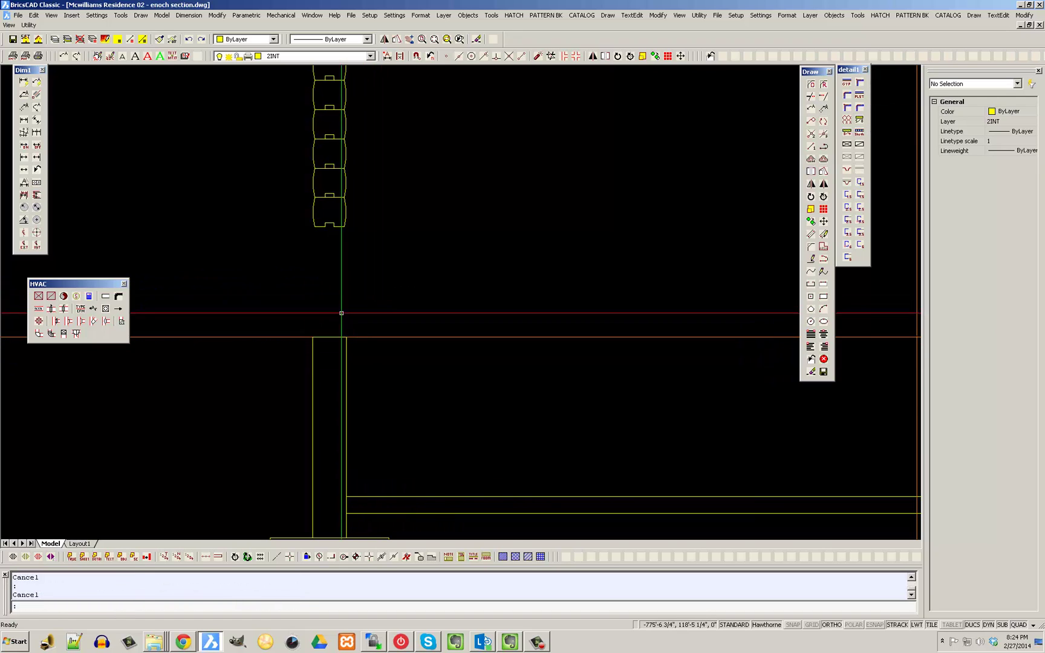
Erase the horizontal construction line running along the top of the left foundation wall
{"action": "middle_click_drag", "start_coordinate": [276, 300], "coordinate": [337, 287]}
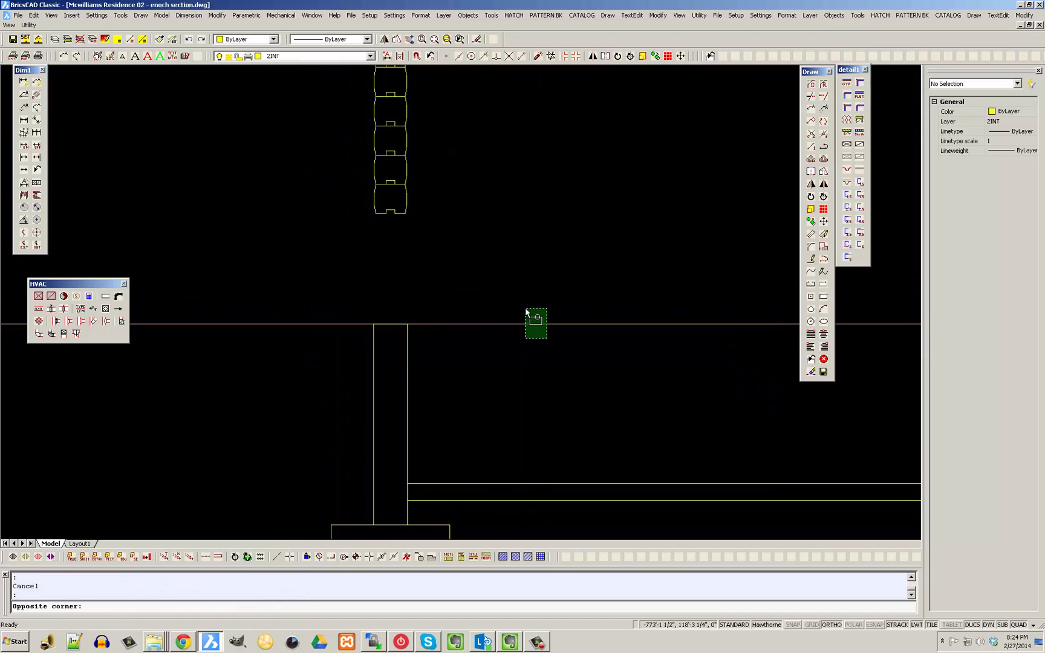
{"action": "left_click", "coordinate": [525, 309]}
{"action": "key", "text": "Delete"}
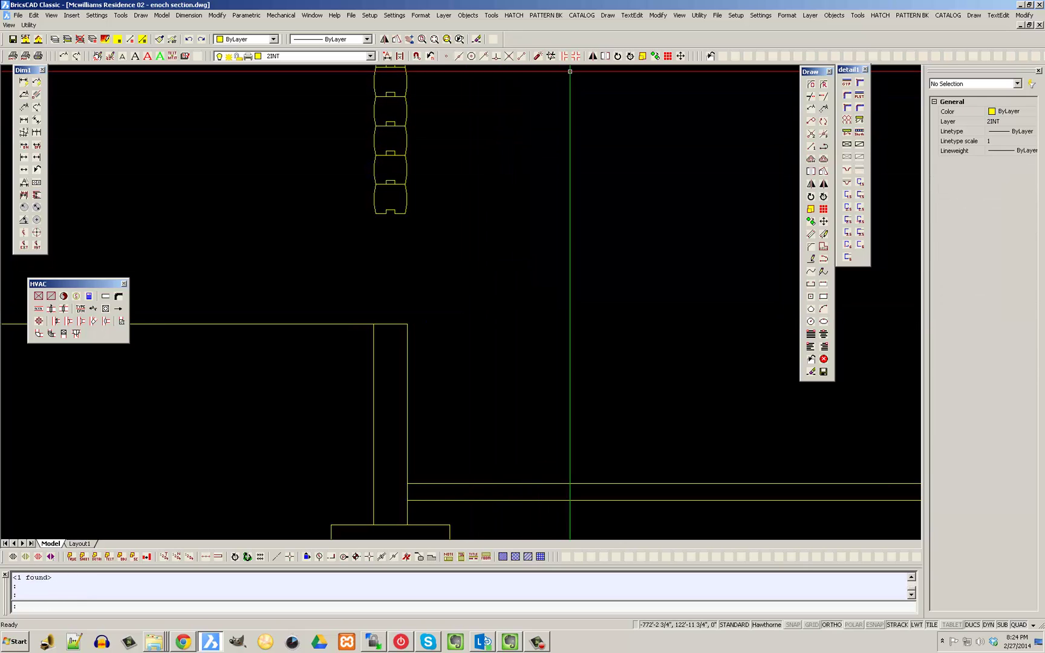
Copy the 2x6 plate block by its upper left corner to the lower left corner of the left wall's bottom log
{"action": "scroll", "coordinate": [389, 399], "scroll_direction": "down", "scroll_amount": 3}
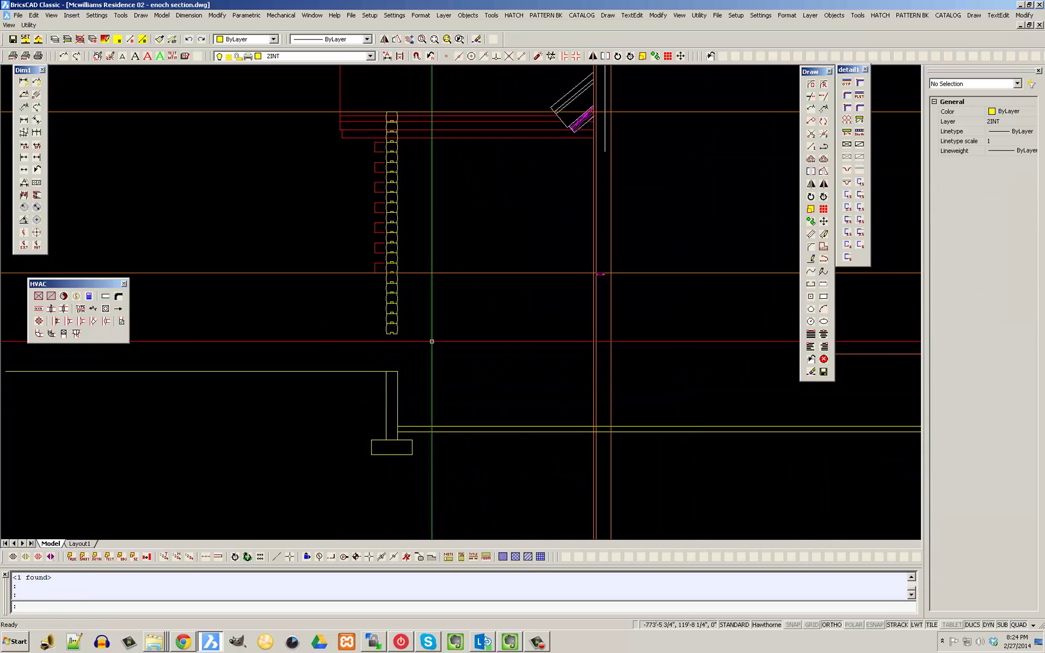
{"action": "scroll", "coordinate": [591, 274], "scroll_direction": "up", "scroll_amount": 4}
{"action": "left_click", "coordinate": [628, 274]}
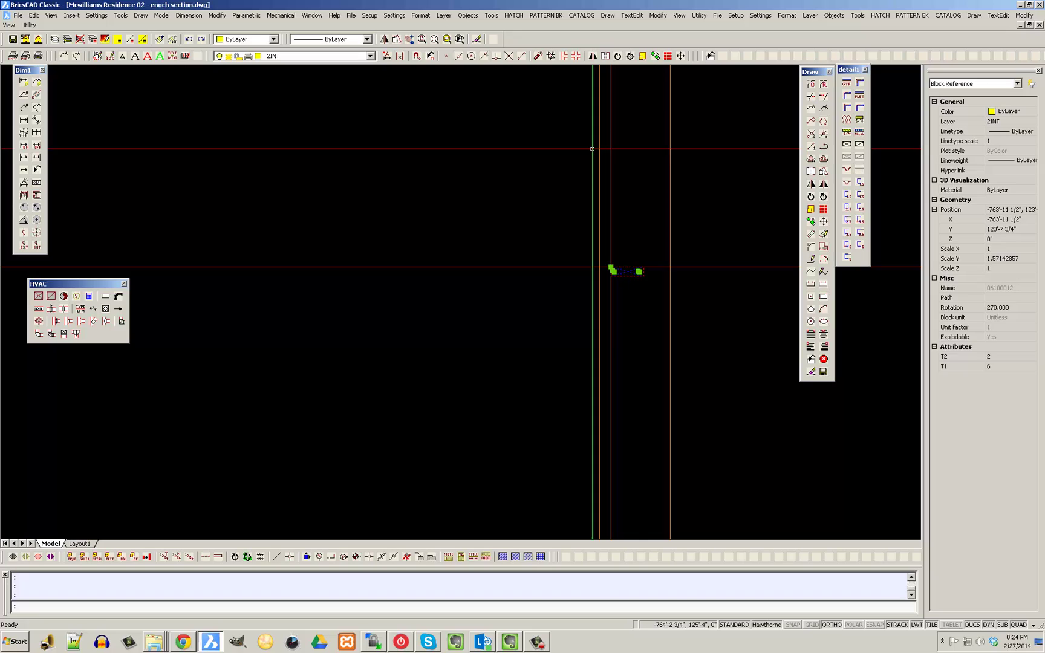
{"action": "left_click", "coordinate": [655, 56]}
{"action": "scroll", "coordinate": [644, 264], "scroll_direction": "up", "scroll_amount": 3}
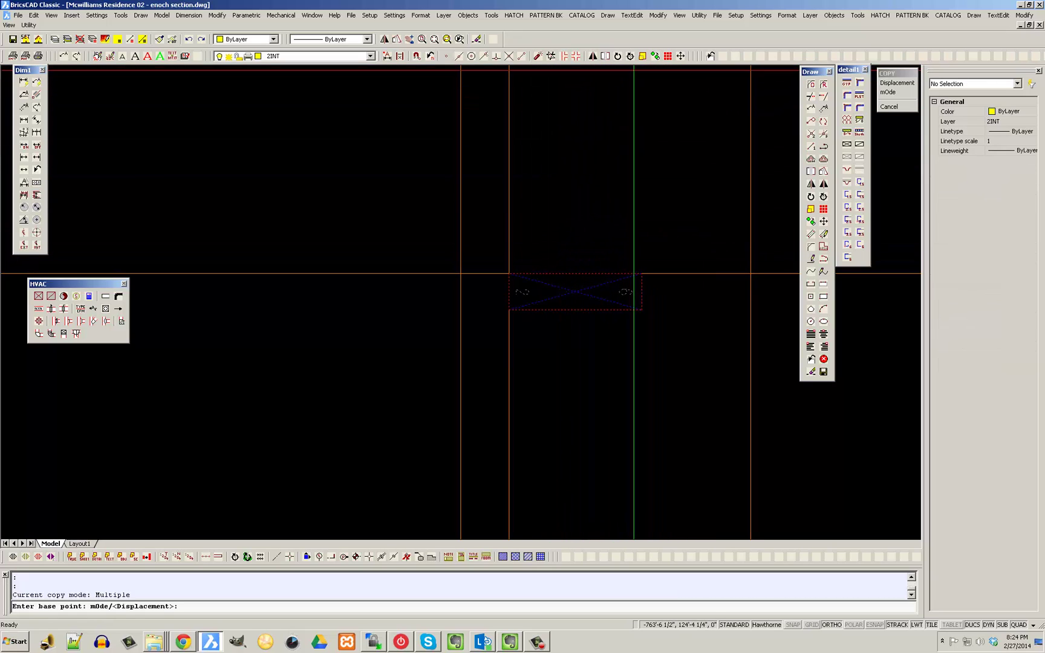
{"action": "left_click", "coordinate": [507, 57]}
{"action": "left_click", "coordinate": [510, 275]}
{"action": "scroll", "coordinate": [512, 278], "scroll_direction": "down", "scroll_amount": 4}
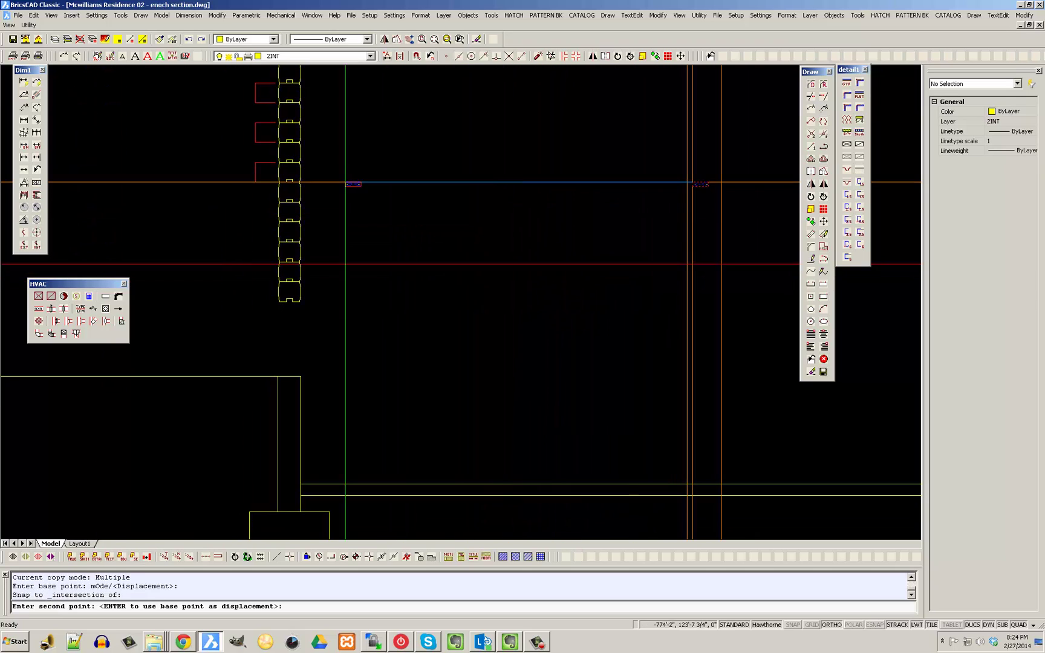
{"action": "scroll", "coordinate": [354, 184], "scroll_direction": "up", "scroll_amount": 6}
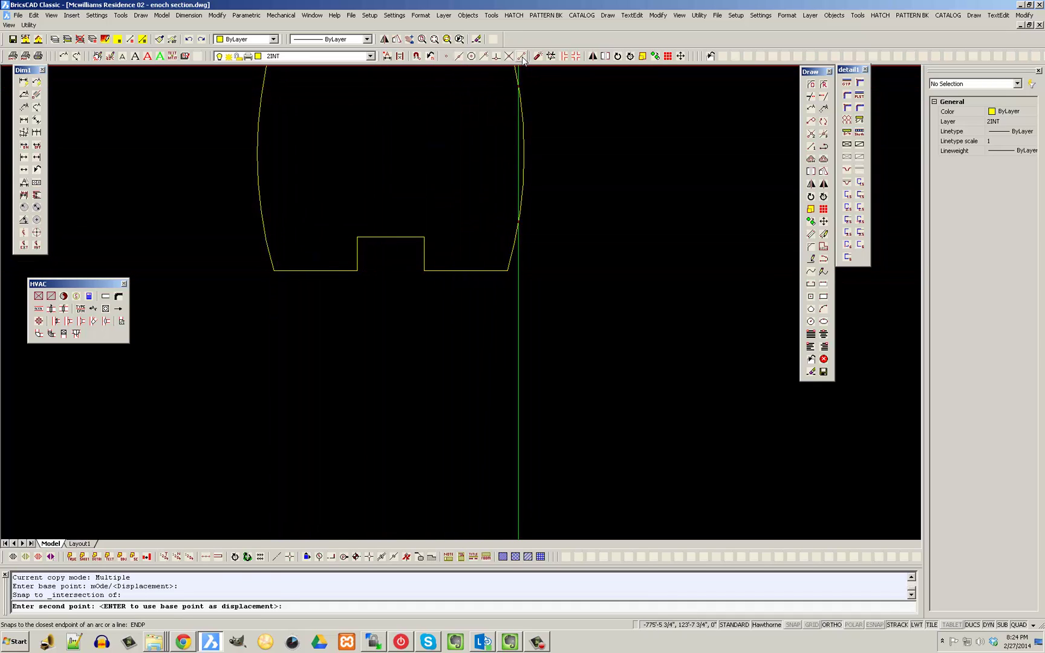
{"action": "left_click", "coordinate": [274, 271]}
{"action": "key", "text": "Escape"}
Move the copied 2x6 plate 2 inches horizontally toward the inner face of the left log wall
{"action": "left_click", "coordinate": [338, 340]}
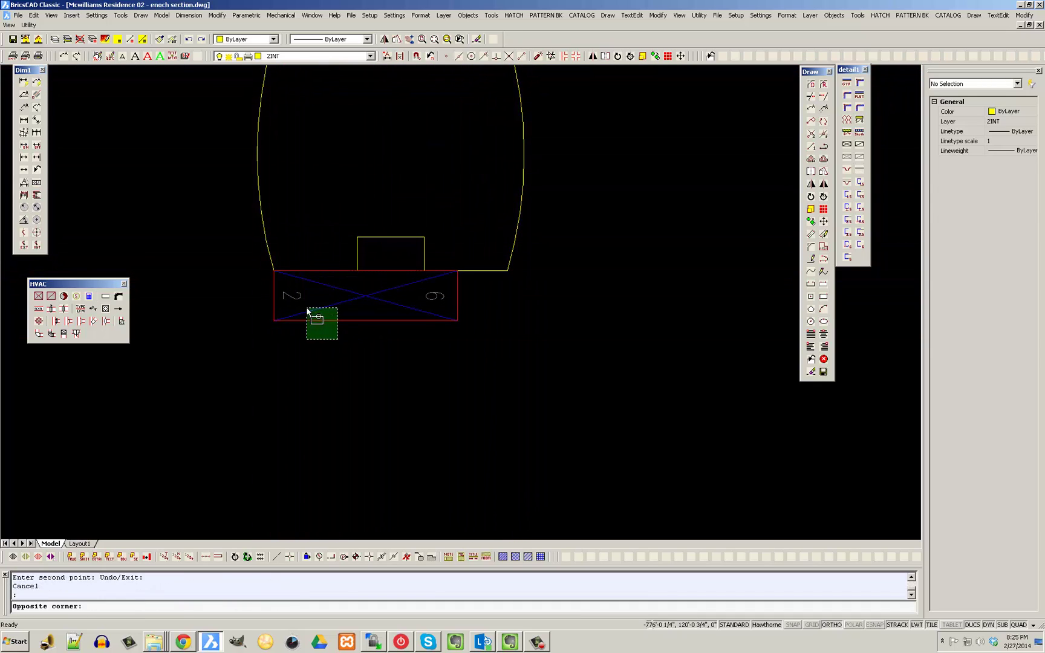
{"action": "left_click", "coordinate": [307, 310]}
{"action": "type", "text": "m"}
{"action": "key", "text": "Return"}
{"action": "left_click", "coordinate": [278, 340]}
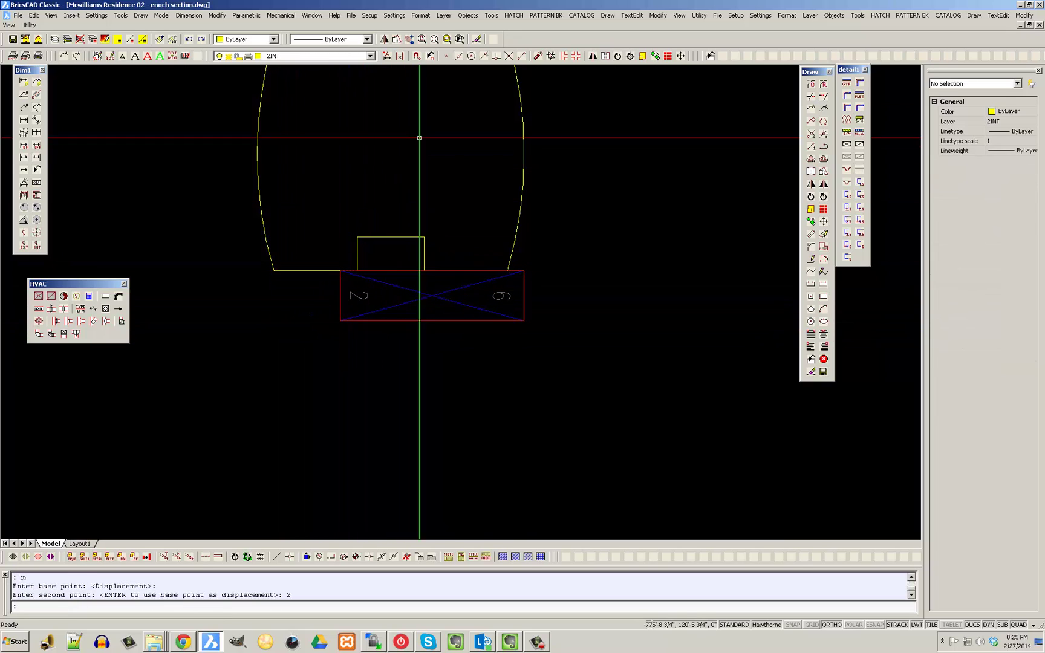
Place a vertical construction line along the left log wall's outermost face and move the 2x6 plate to the bottom log's lower left corner
{"action": "left_click", "coordinate": [277, 557]}
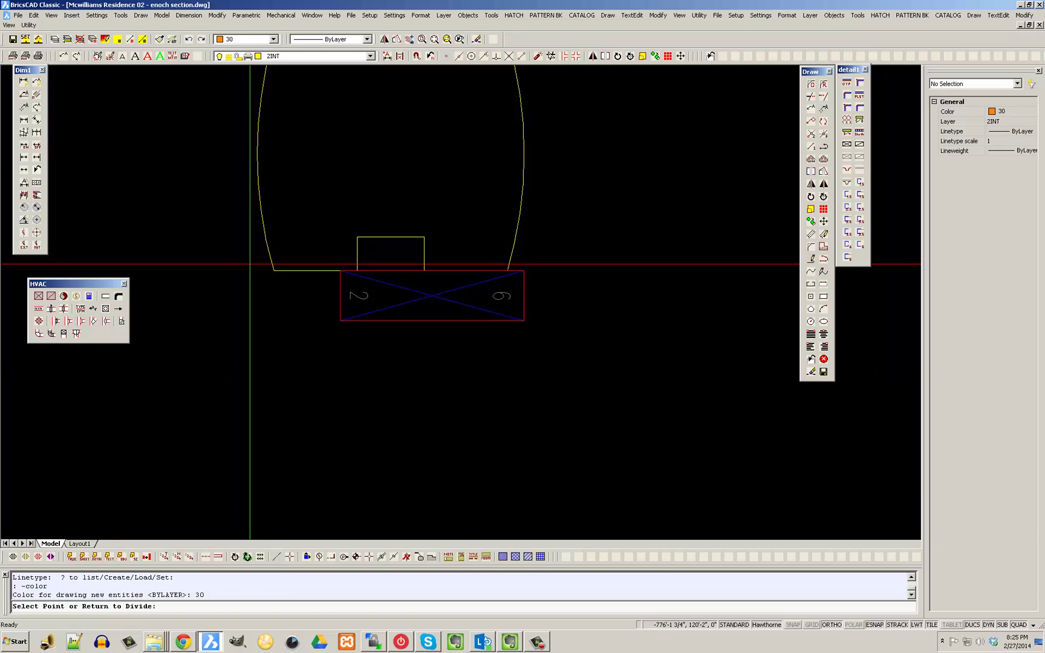
{"action": "left_click", "coordinate": [355, 328]}
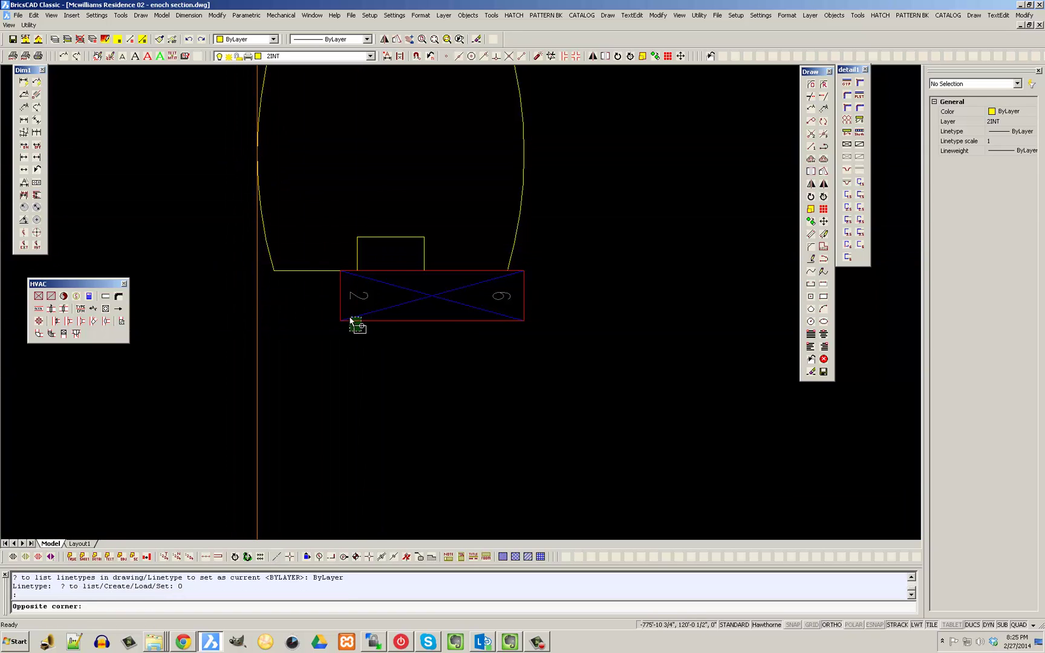
{"action": "left_click", "coordinate": [326, 300]}
{"action": "key", "text": "Return"}
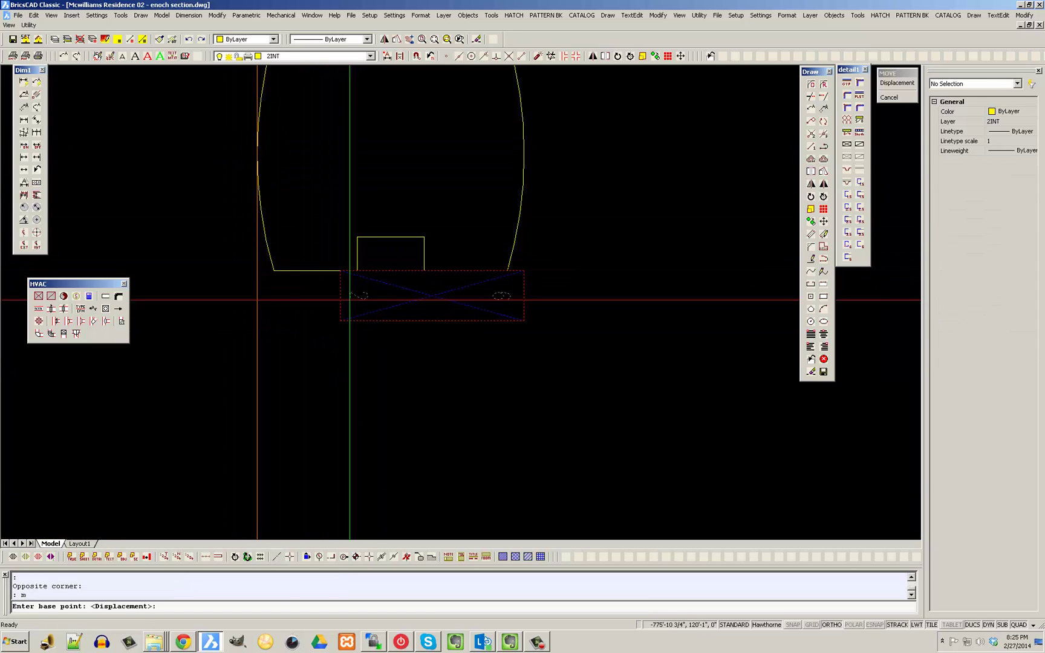
{"action": "left_click", "coordinate": [360, 330]}
{"action": "left_click", "coordinate": [292, 334]}
{"action": "left_click", "coordinate": [295, 333]}
{"action": "left_click", "coordinate": [278, 307]}
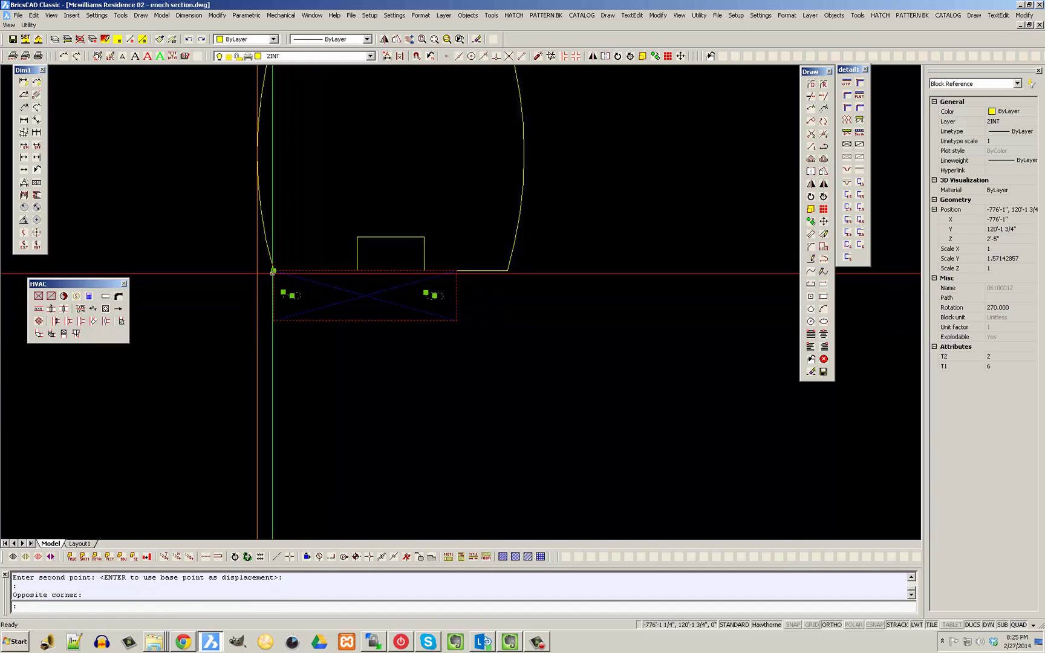
Move the 2x6 plate's upper left corner perpendicular onto the construction line, and shift the plate 2 inches horizontally inward
{"action": "left_click", "coordinate": [274, 271]}
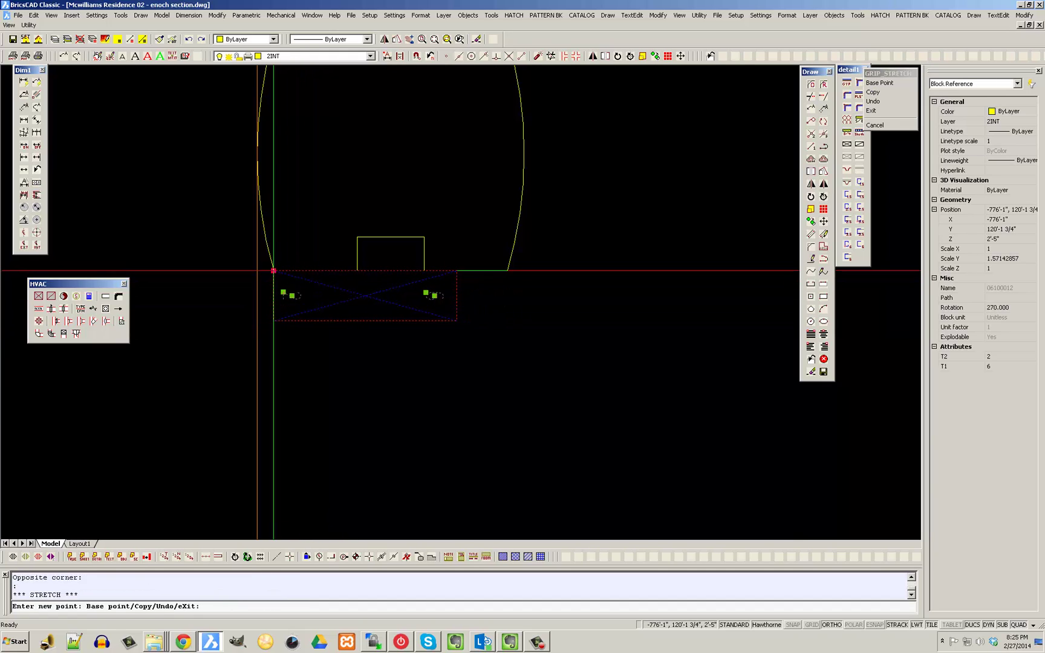
{"action": "left_click", "coordinate": [497, 56]}
{"action": "left_click", "coordinate": [257, 270]}
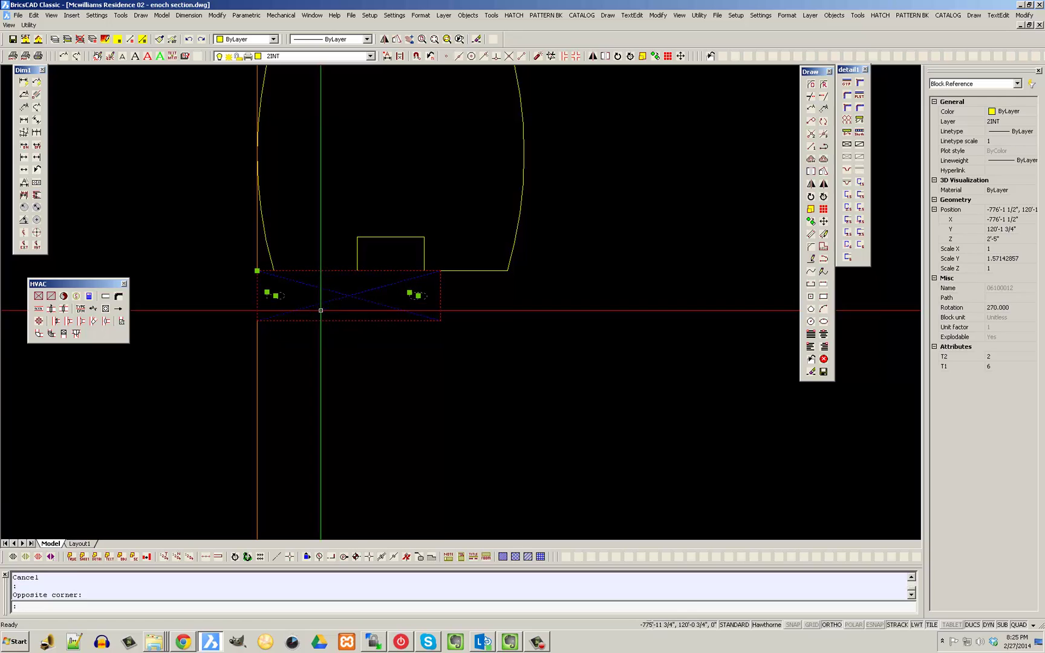
{"action": "type", "text": "m"}
{"action": "key", "text": "Return"}
{"action": "left_click", "coordinate": [356, 386]}
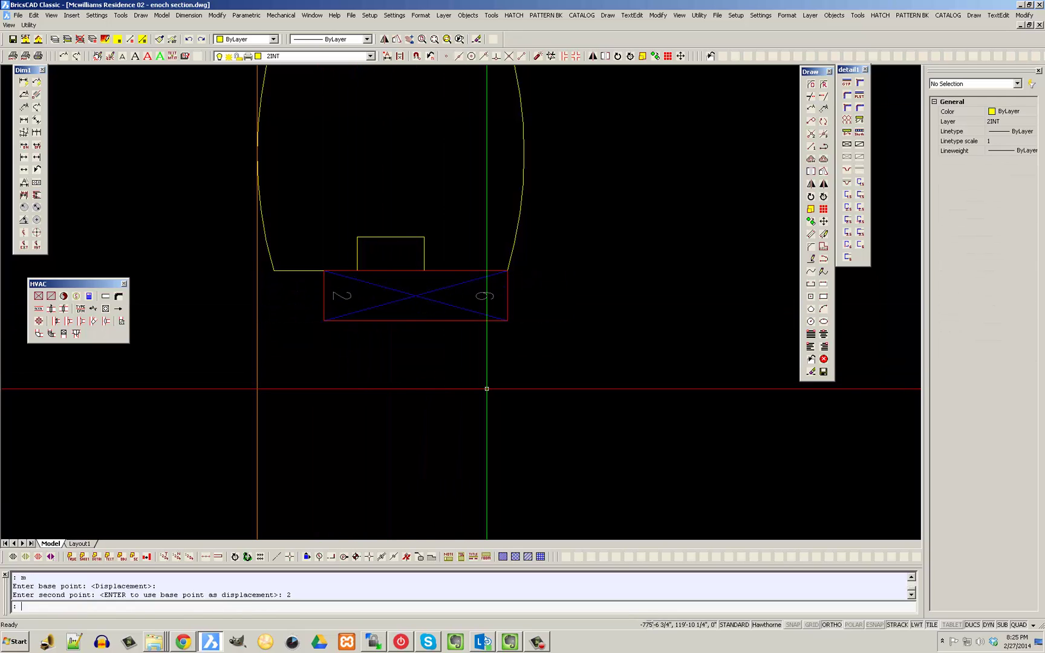
{"action": "scroll", "coordinate": [362, 313], "scroll_direction": "down", "scroll_amount": 3}
{"action": "scroll", "coordinate": [353, 308], "scroll_direction": "up", "scroll_amount": 4}
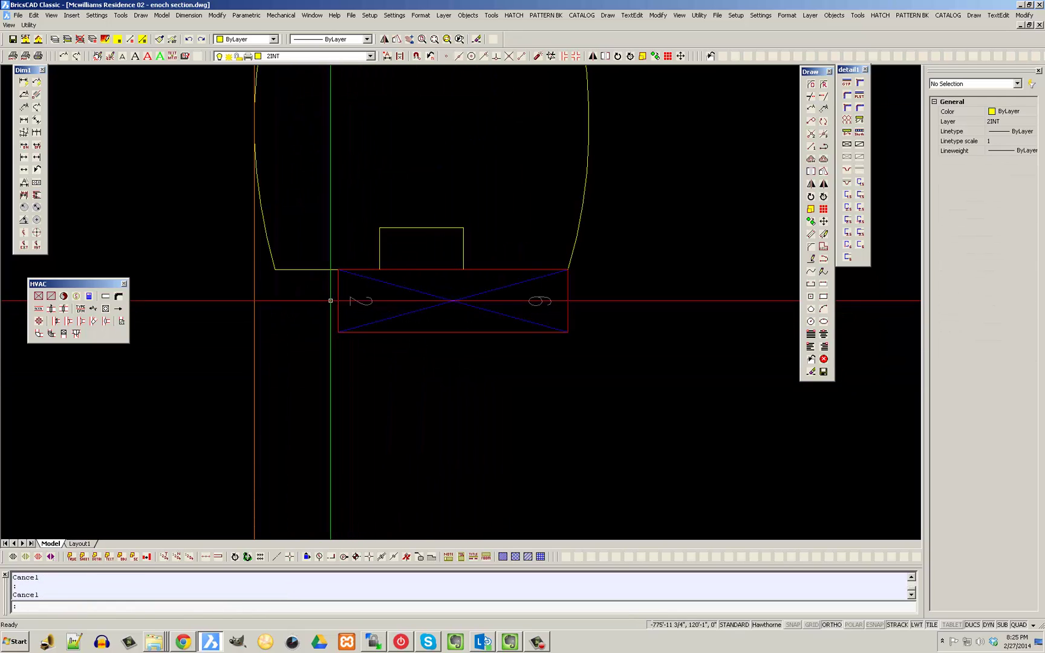
Check the plate setback with a construction line at the bottom log's lower left corner offset 2 inches inward, and erase both lines
{"action": "left_click", "coordinate": [276, 556]}
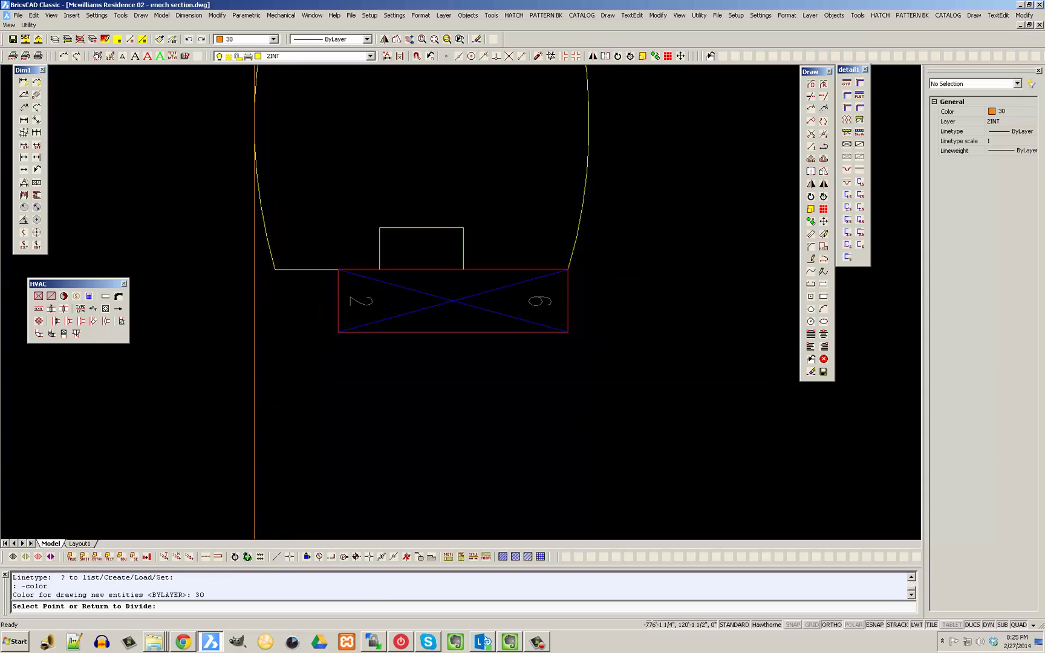
{"action": "left_click", "coordinate": [275, 276]}
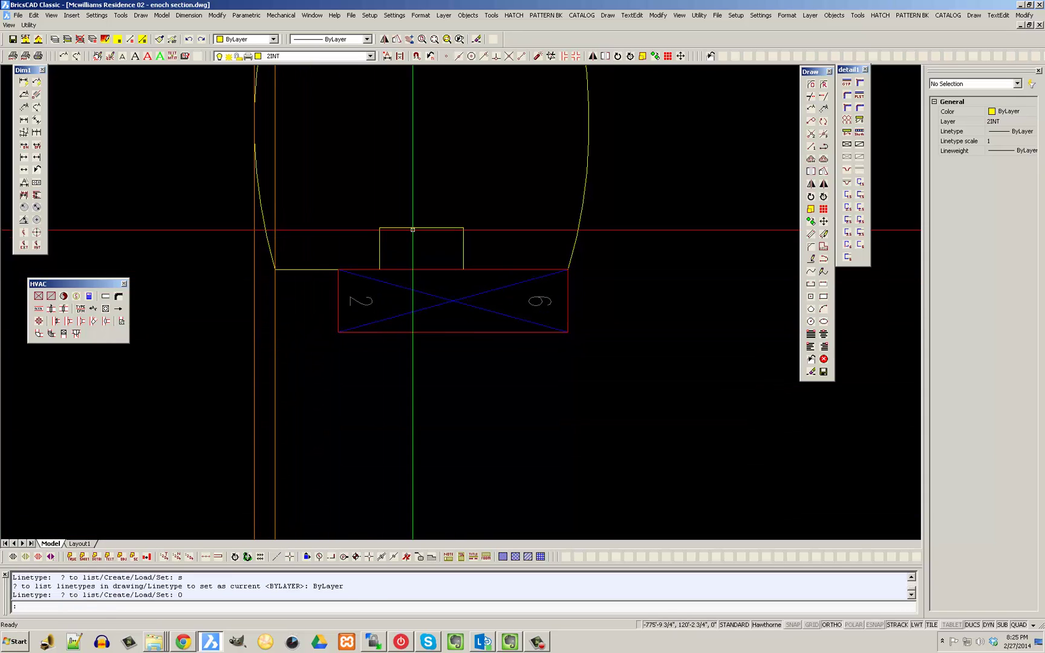
{"action": "left_click", "coordinate": [824, 160]}
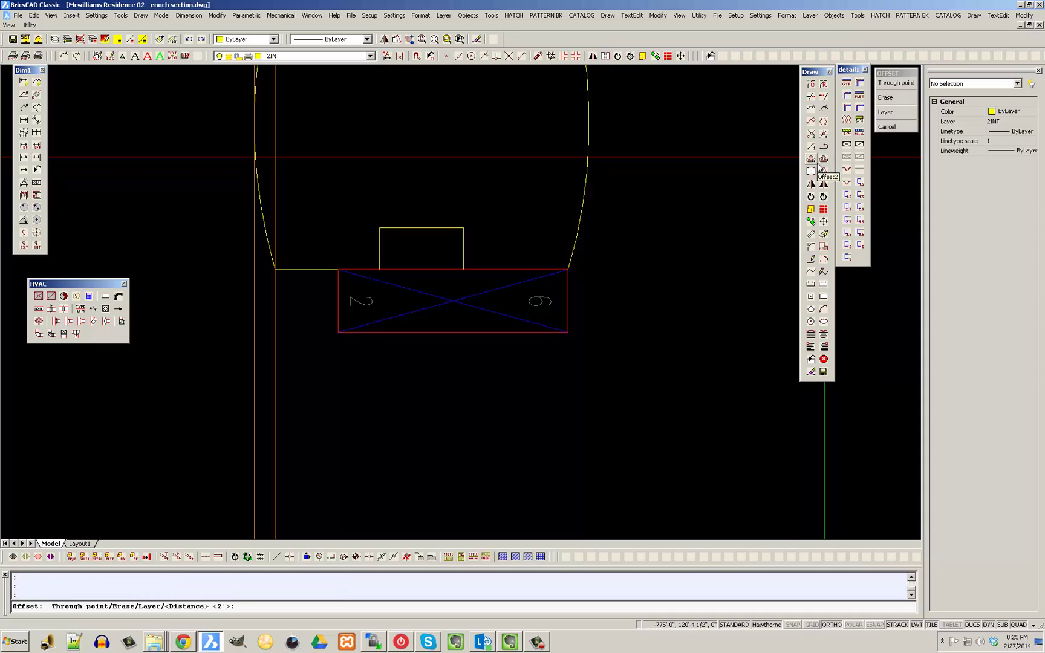
{"action": "type", "text": "2"}
{"action": "key", "text": "Return"}
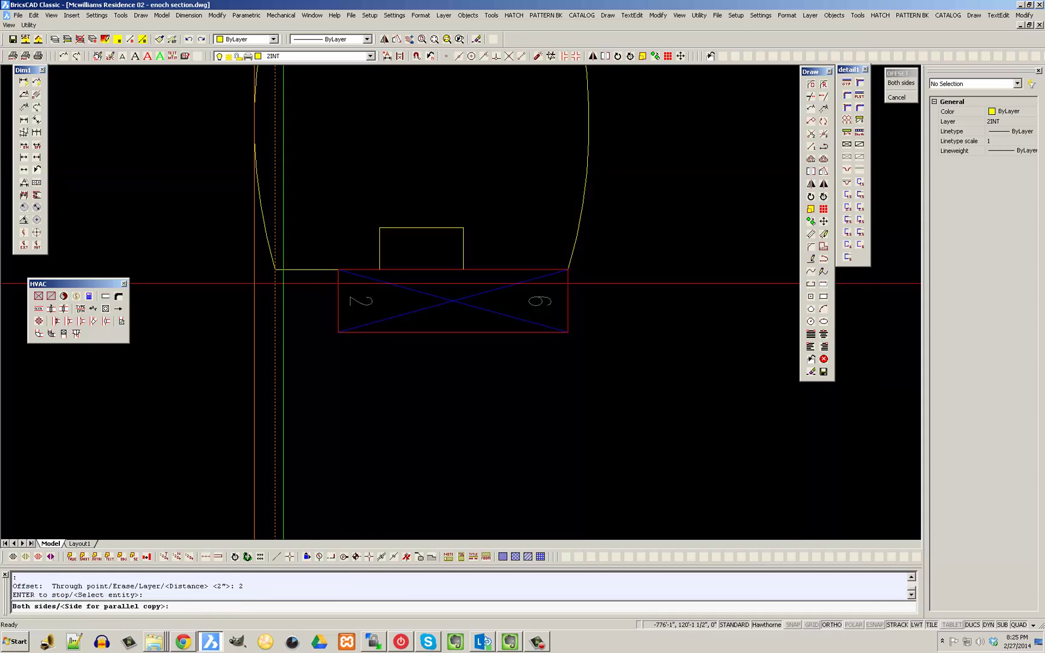
{"action": "left_click", "coordinate": [330, 306]}
{"action": "key", "text": "Escape"}
{"action": "scroll", "coordinate": [329, 297], "scroll_direction": "up", "scroll_amount": 2}
{"action": "scroll", "coordinate": [406, 352], "scroll_direction": "down", "scroll_amount": 3}
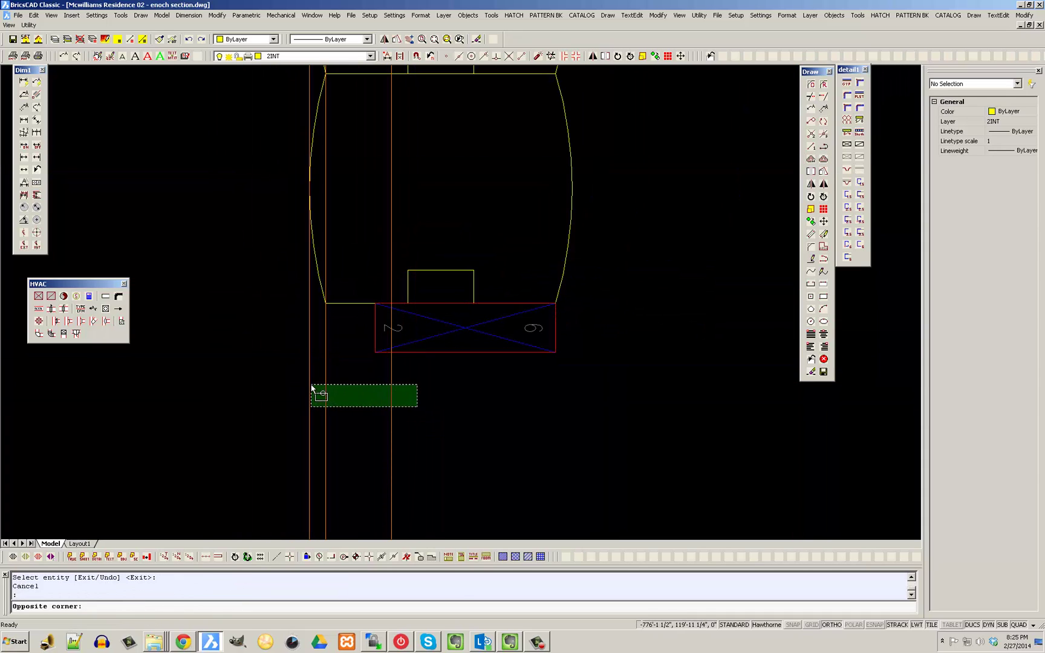
{"action": "left_click", "coordinate": [311, 386]}
{"action": "scroll", "coordinate": [321, 381], "scroll_direction": "down", "scroll_amount": 8}
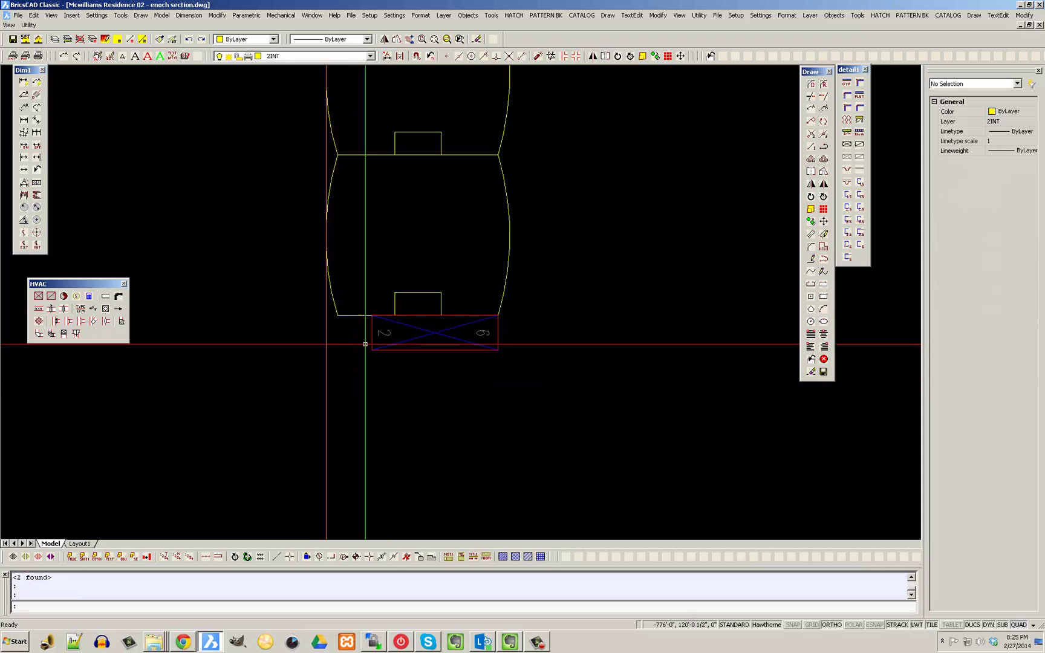
{"action": "scroll", "coordinate": [410, 289], "scroll_direction": "up", "scroll_amount": 2}
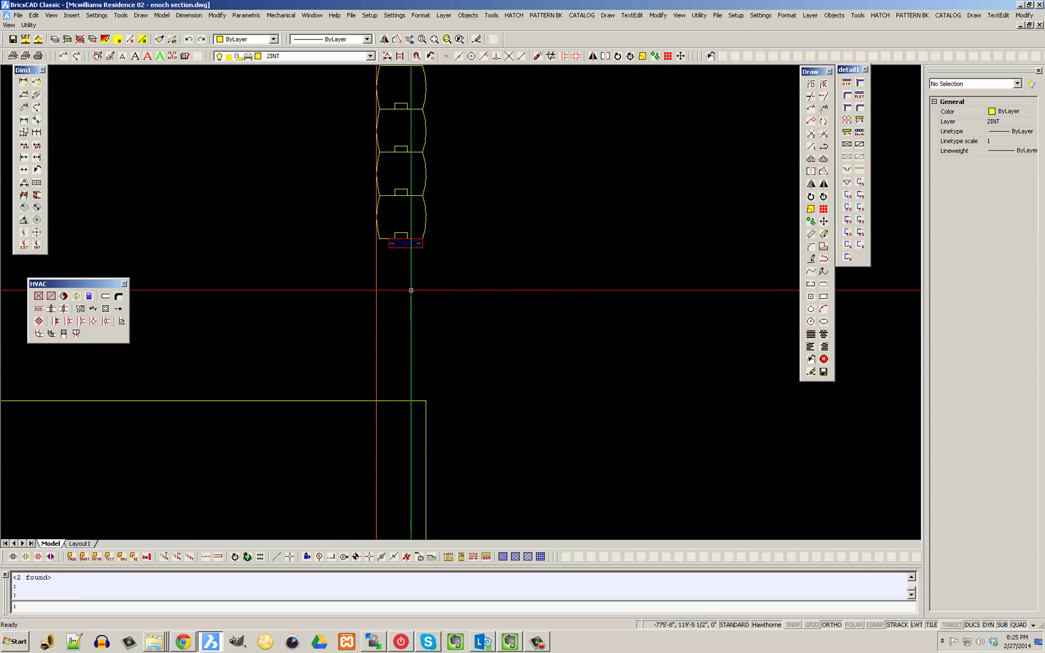
{"action": "left_click", "coordinate": [418, 276]}
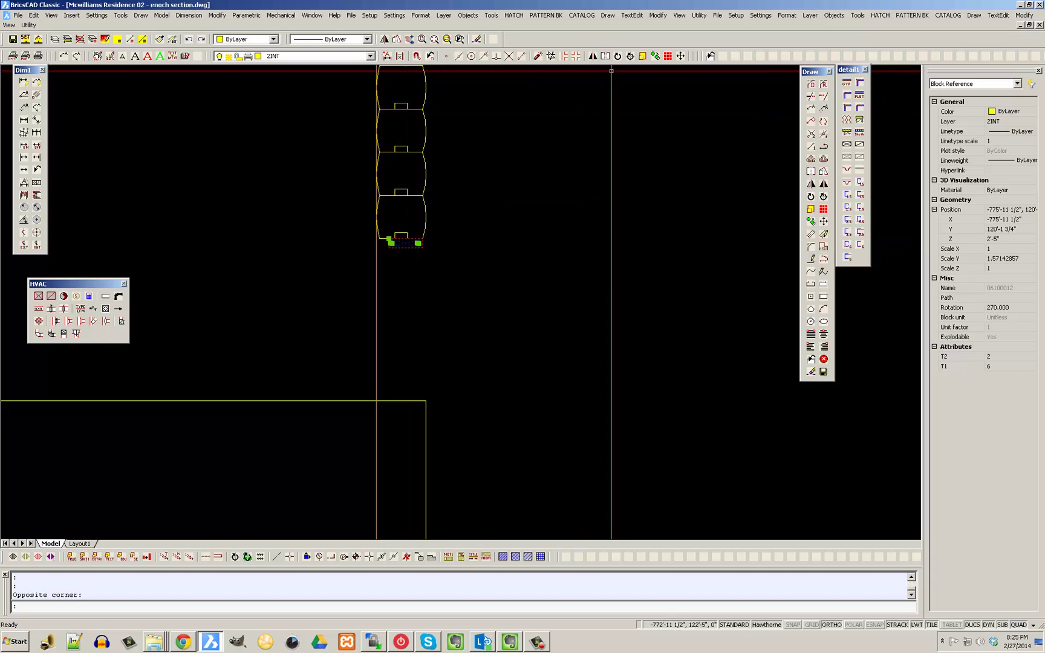
{"action": "left_click", "coordinate": [655, 56]}
{"action": "scroll", "coordinate": [413, 296], "scroll_direction": "up", "scroll_amount": 2}
{"action": "scroll", "coordinate": [455, 289], "scroll_direction": "down", "scroll_amount": 4}
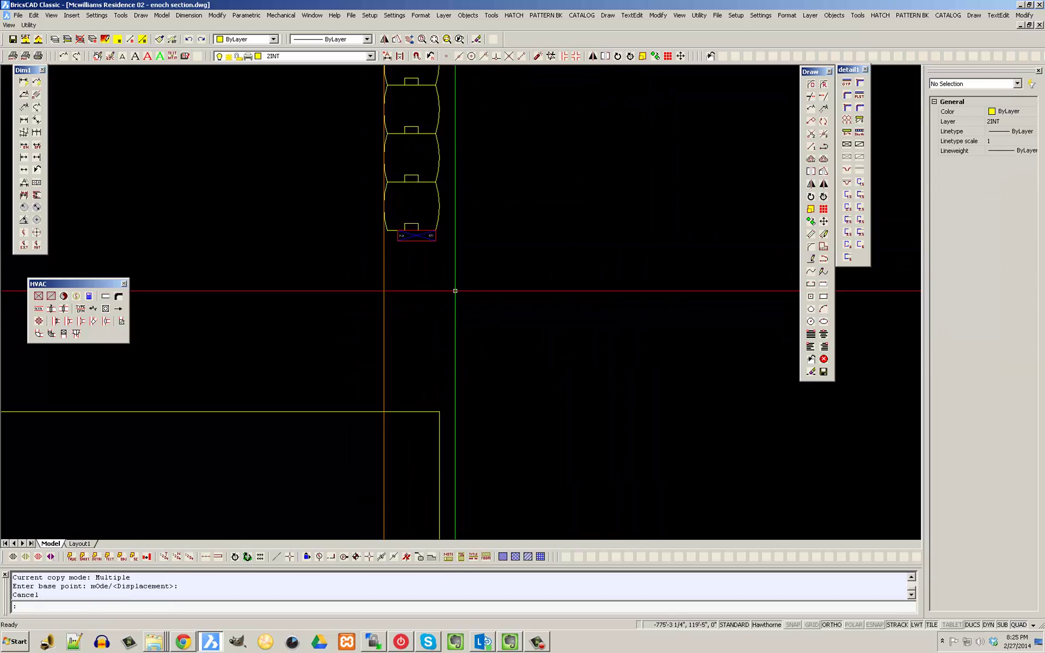
{"action": "key", "text": "Escape"}
Stretch the top of the left foundation wall vertically to just below the 2x6 plate
{"action": "scroll", "coordinate": [464, 353], "scroll_direction": "up", "scroll_amount": 5}
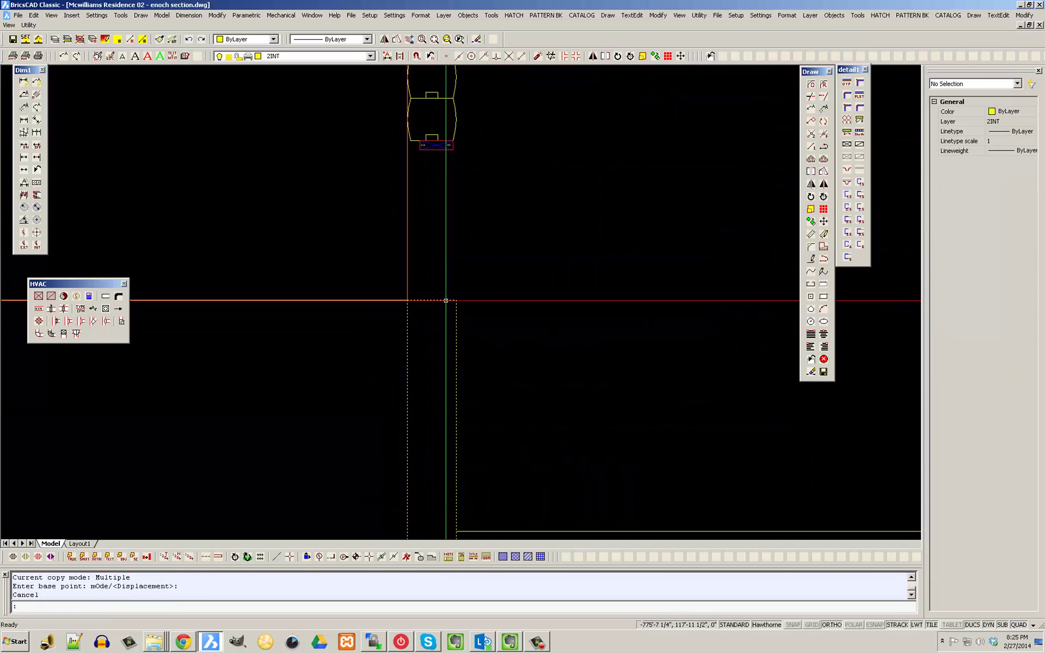
{"action": "left_click", "coordinate": [495, 316]}
{"action": "left_click", "coordinate": [333, 268]}
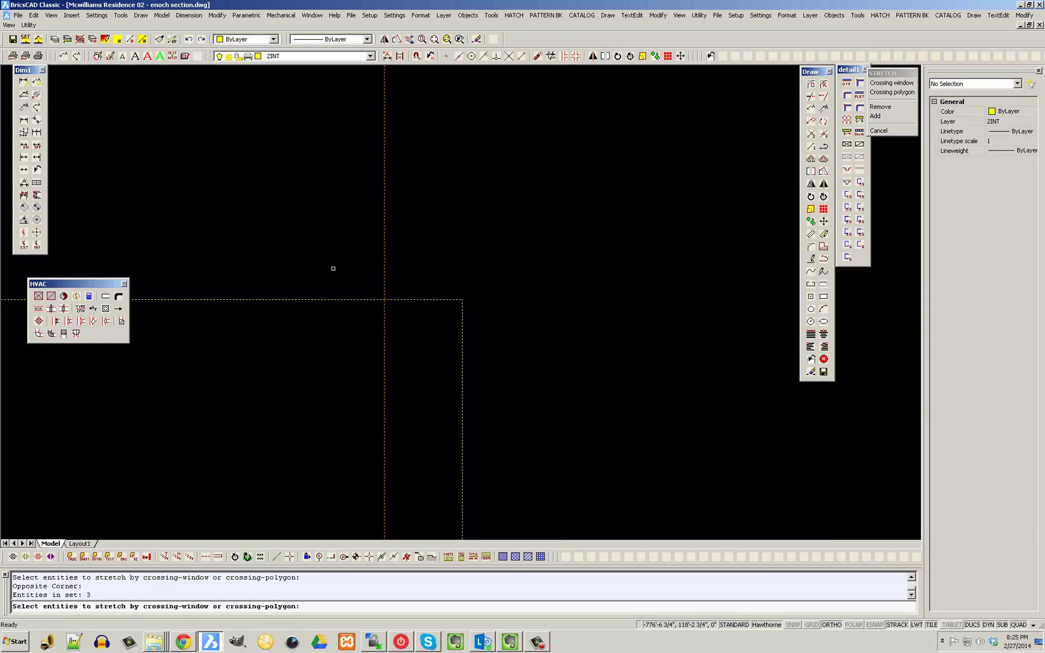
{"action": "scroll", "coordinate": [374, 302], "scroll_direction": "down", "scroll_amount": 3}
{"action": "key", "text": "Return"}
{"action": "left_click", "coordinate": [499, 362]}
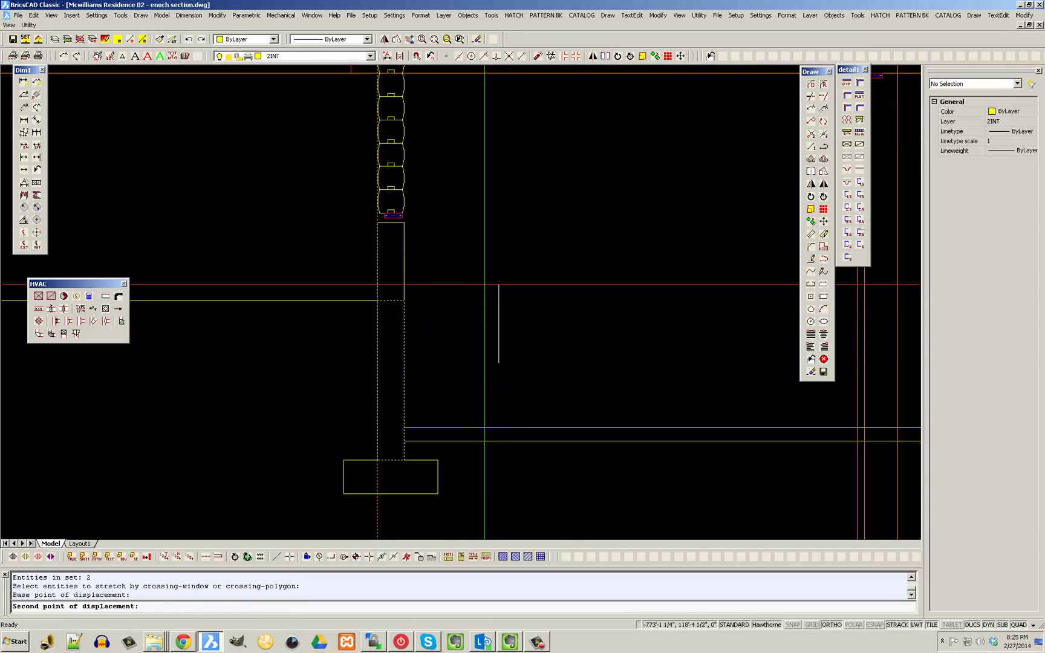
{"action": "left_click", "coordinate": [486, 284]}
Stretch the left foundation wall's top from its midpoint perpendicular to the underside of the 2x6 plate
{"action": "scroll", "coordinate": [396, 211], "scroll_direction": "up", "scroll_amount": 3}
{"action": "key", "text": "Return"}
{"action": "left_click", "coordinate": [467, 300]}
{"action": "left_click", "coordinate": [281, 255]}
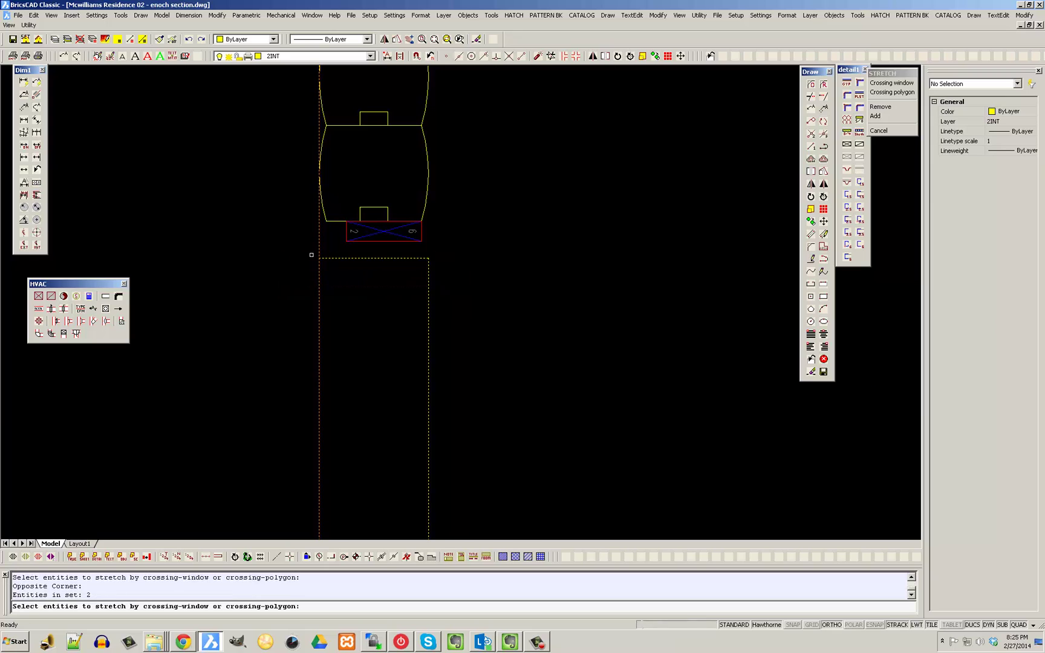
{"action": "key", "text": "Return"}
{"action": "left_click", "coordinate": [459, 56]}
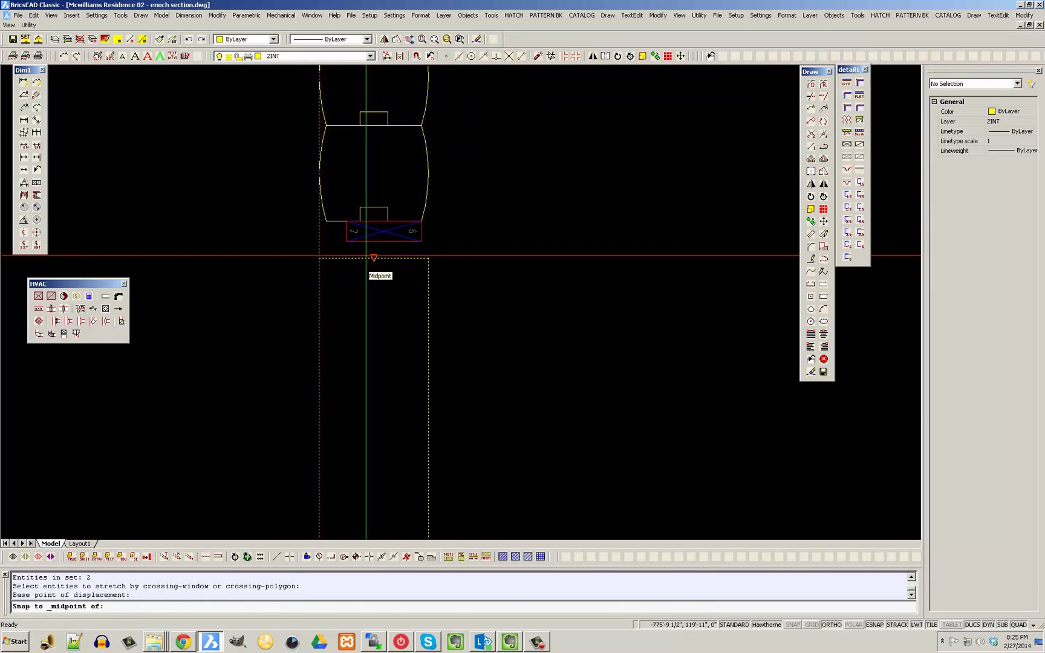
{"action": "left_click", "coordinate": [374, 258]}
{"action": "left_click", "coordinate": [496, 58]}
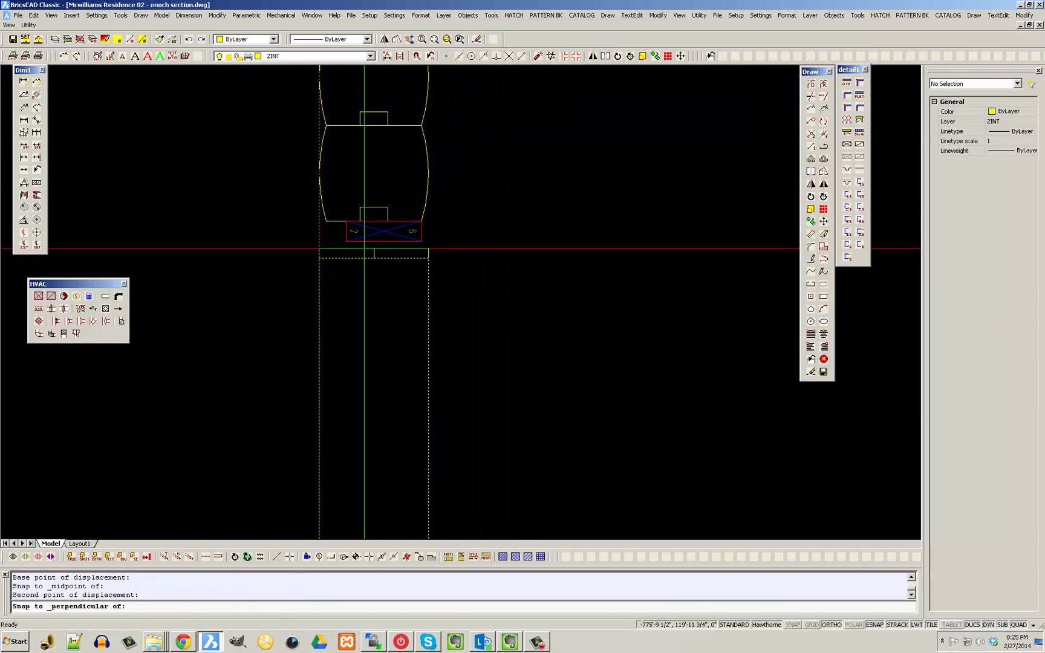
{"action": "left_click", "coordinate": [373, 243]}
{"action": "key", "text": "Escape"}
Erase the vertical construction line along the outer face of the left log and foundation walls
{"action": "scroll", "coordinate": [379, 219], "scroll_direction": "down", "scroll_amount": 5}
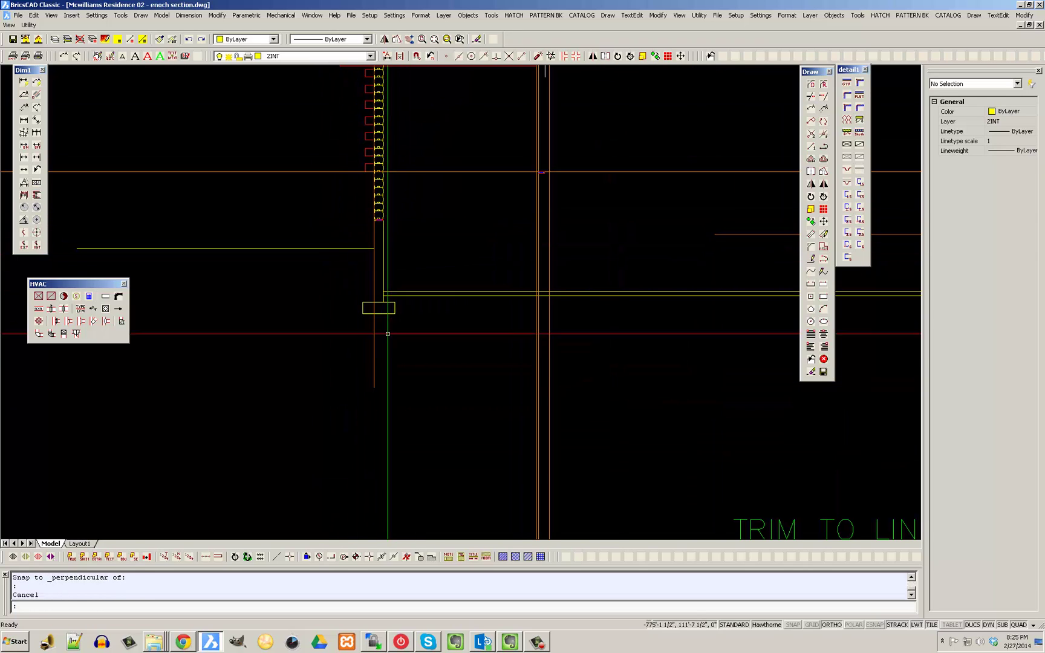
{"action": "left_click_drag", "start_coordinate": [388, 334], "coordinate": [337, 345]}
{"action": "scroll", "coordinate": [338, 346], "scroll_direction": "up", "scroll_amount": 8}
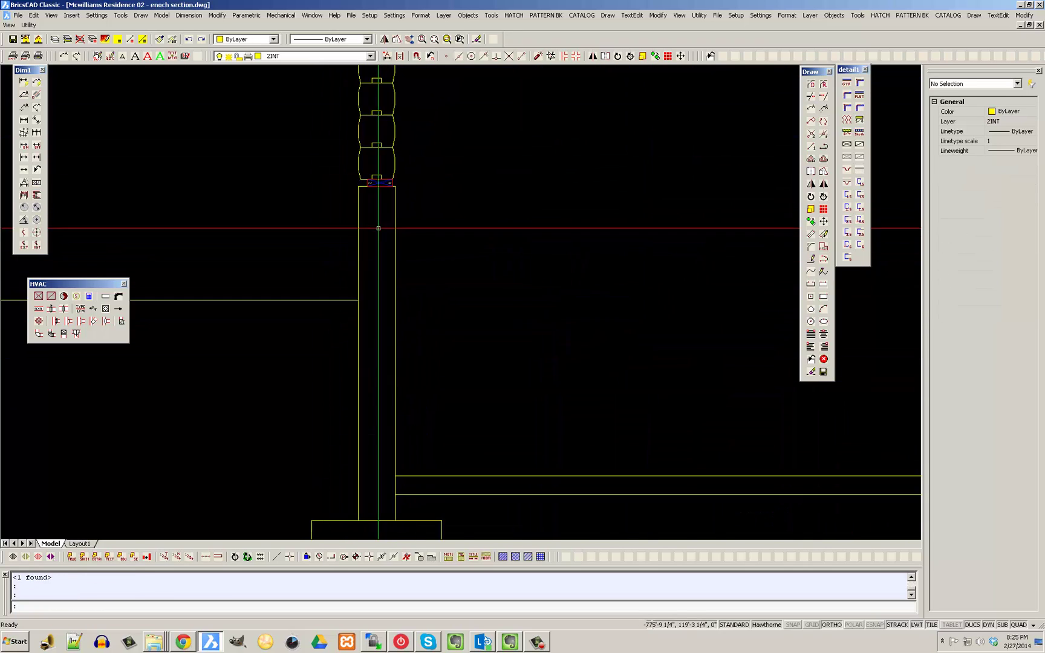
{"action": "scroll", "coordinate": [337, 220], "scroll_direction": "down", "scroll_amount": 5}
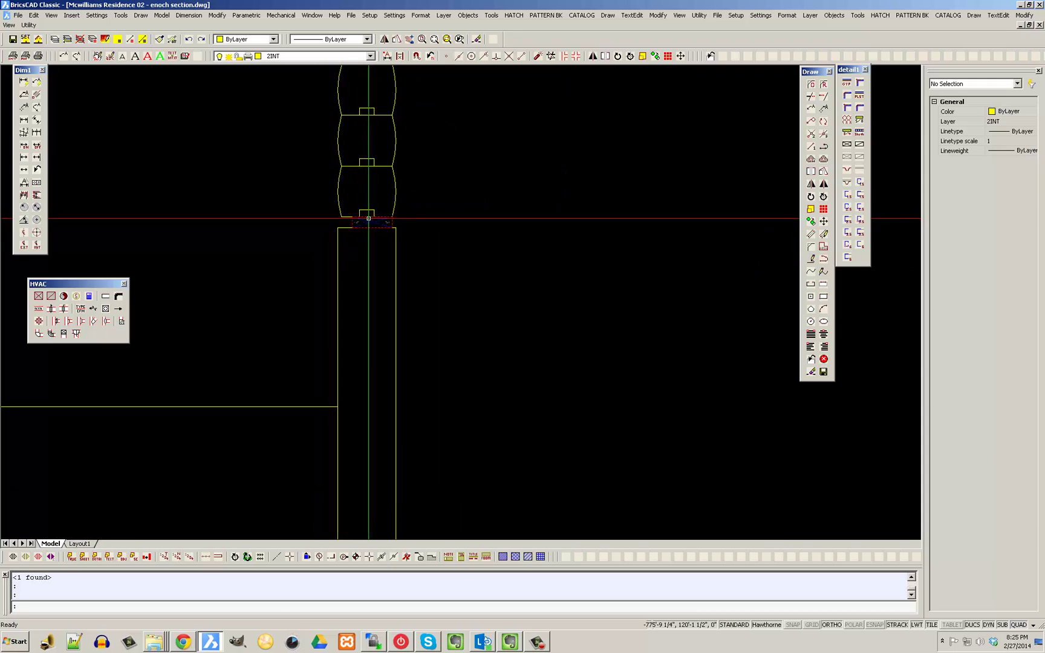
{"action": "scroll", "coordinate": [380, 244], "scroll_direction": "up", "scroll_amount": 5}
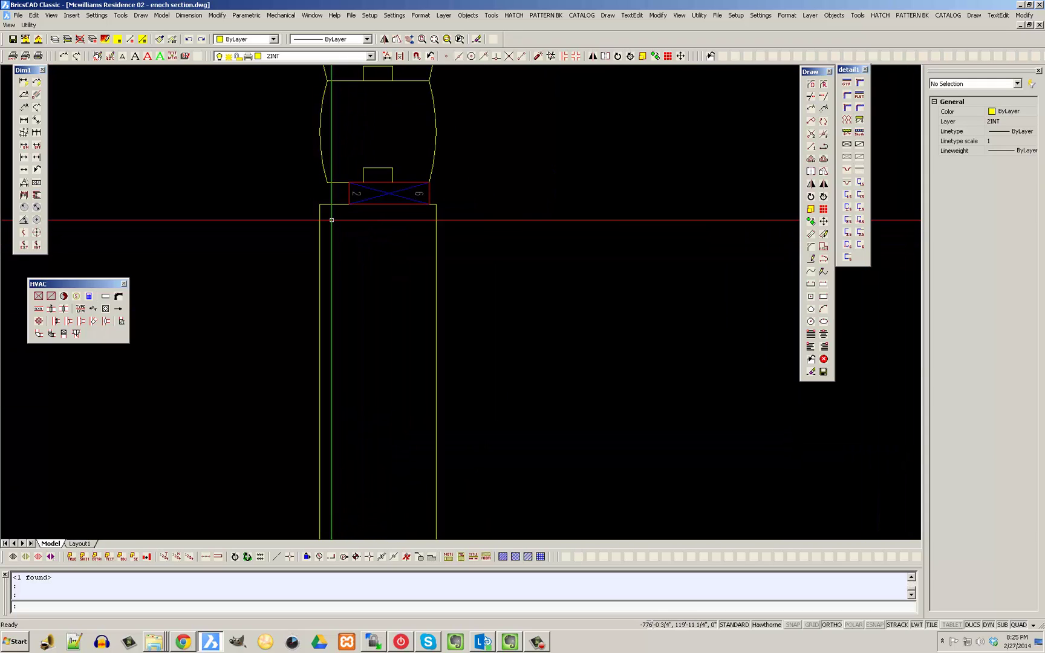
{"action": "scroll", "coordinate": [332, 219], "scroll_direction": "up", "scroll_amount": 1}
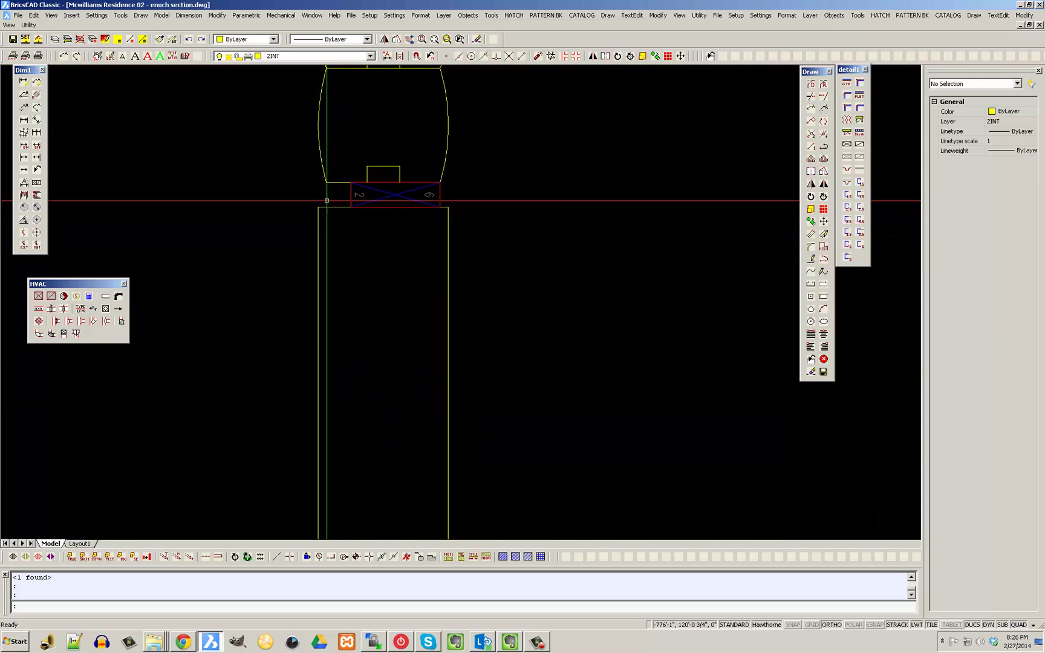
Place a new vertical construction line through the outermost point of the left wall's bottom log
{"action": "left_click", "coordinate": [276, 557]}
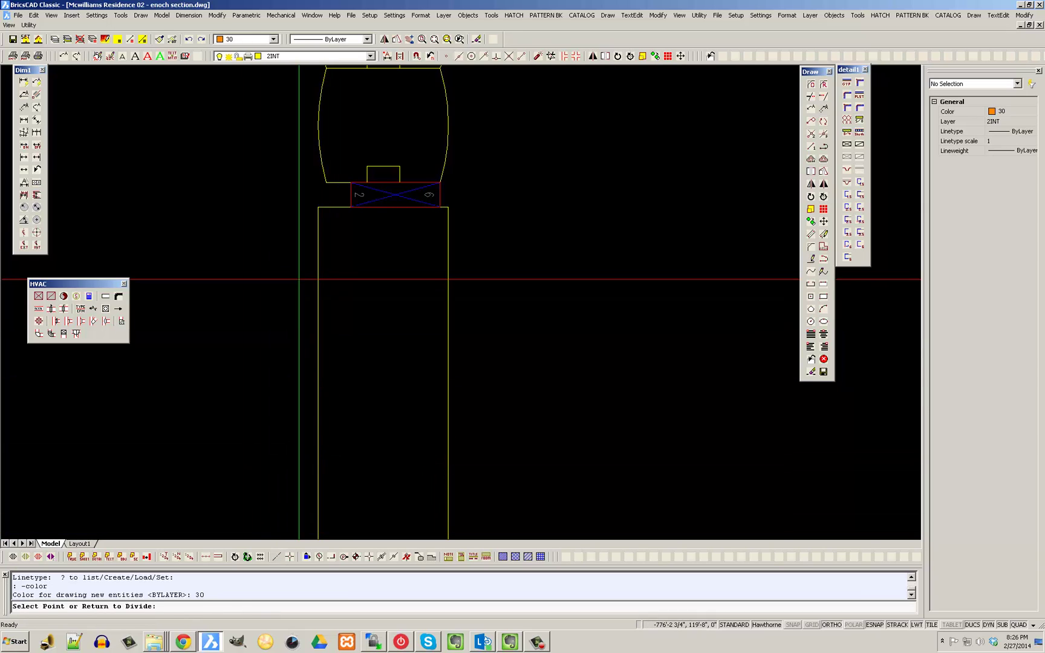
{"action": "left_click", "coordinate": [318, 123]}
{"action": "left_click", "coordinate": [282, 195]}
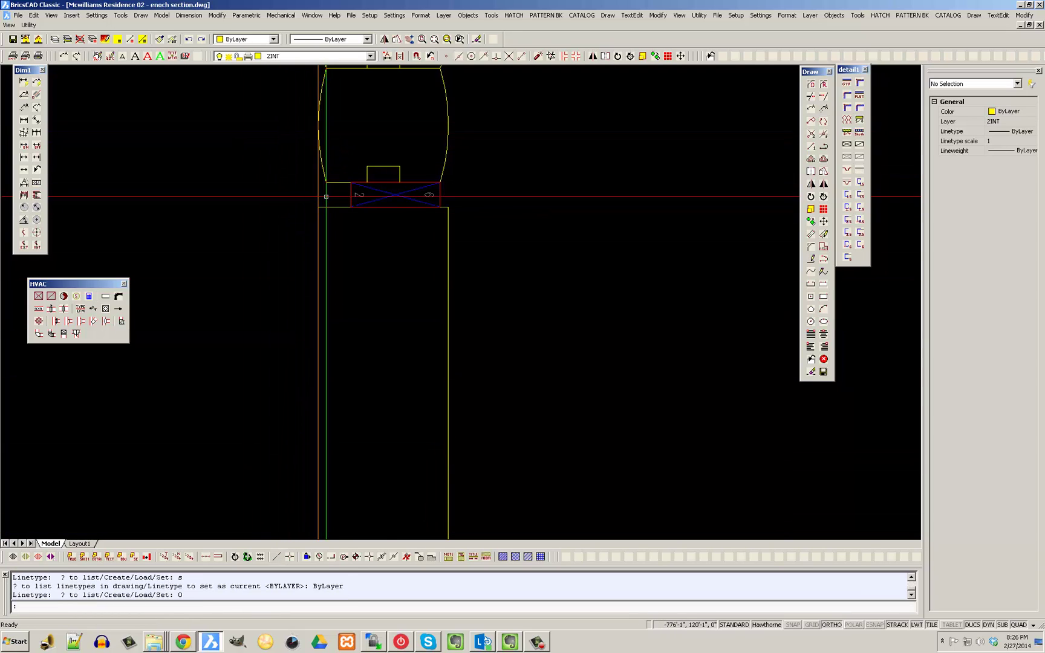
Move the left foundation wall outline 2 inches horizontally inward from the log wall's outer face
{"action": "scroll", "coordinate": [327, 196], "scroll_direction": "down", "scroll_amount": 1}
{"action": "left_click", "coordinate": [332, 199]}
{"action": "scroll", "coordinate": [357, 233], "scroll_direction": "down", "scroll_amount": 1}
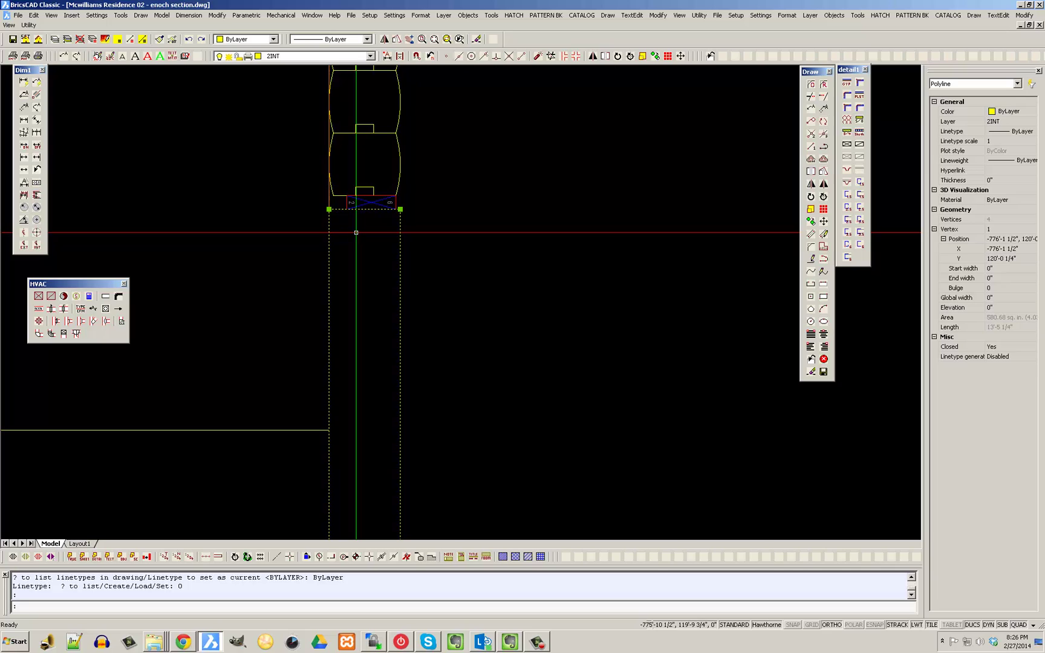
{"action": "type", "text": "m"}
{"action": "key", "text": "Return"}
{"action": "left_click", "coordinate": [357, 267]}
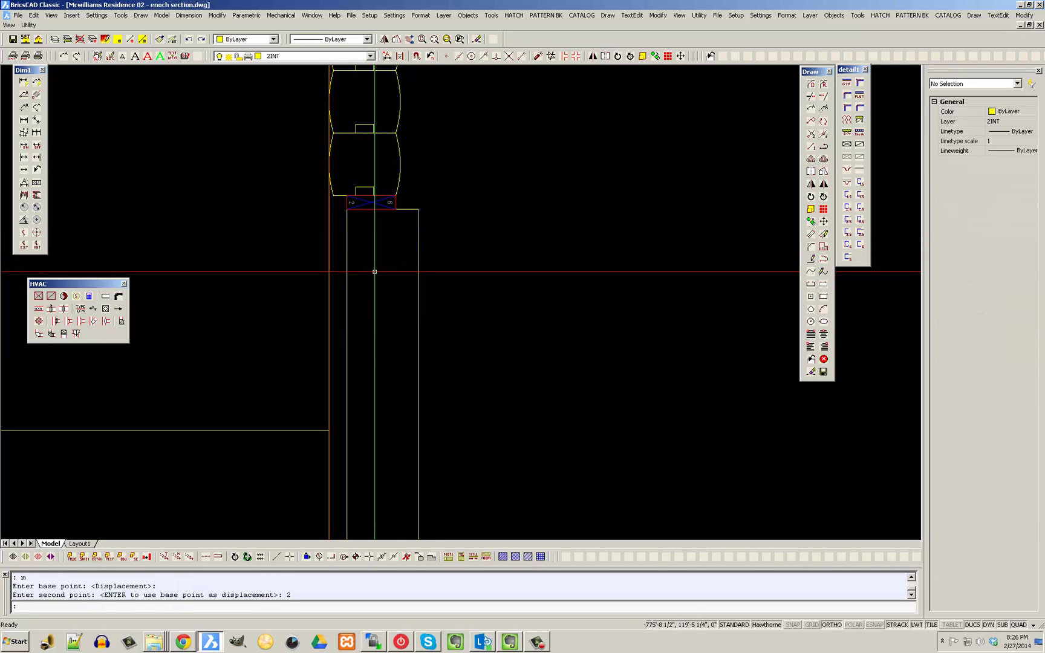
{"action": "key", "text": "Escape"}
{"action": "key", "text": "Escape"}
Trim the left end of the floor slab back to the inner face of the moved left foundation wall
{"action": "scroll", "coordinate": [394, 298], "scroll_direction": "down", "scroll_amount": 5}
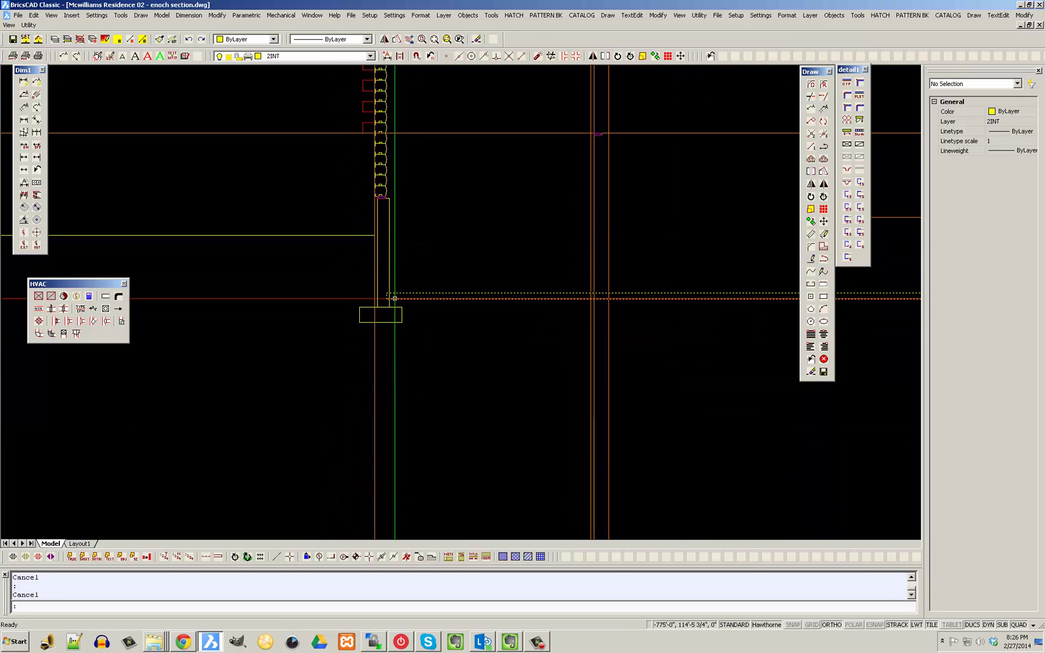
{"action": "scroll", "coordinate": [396, 303], "scroll_direction": "up", "scroll_amount": 4}
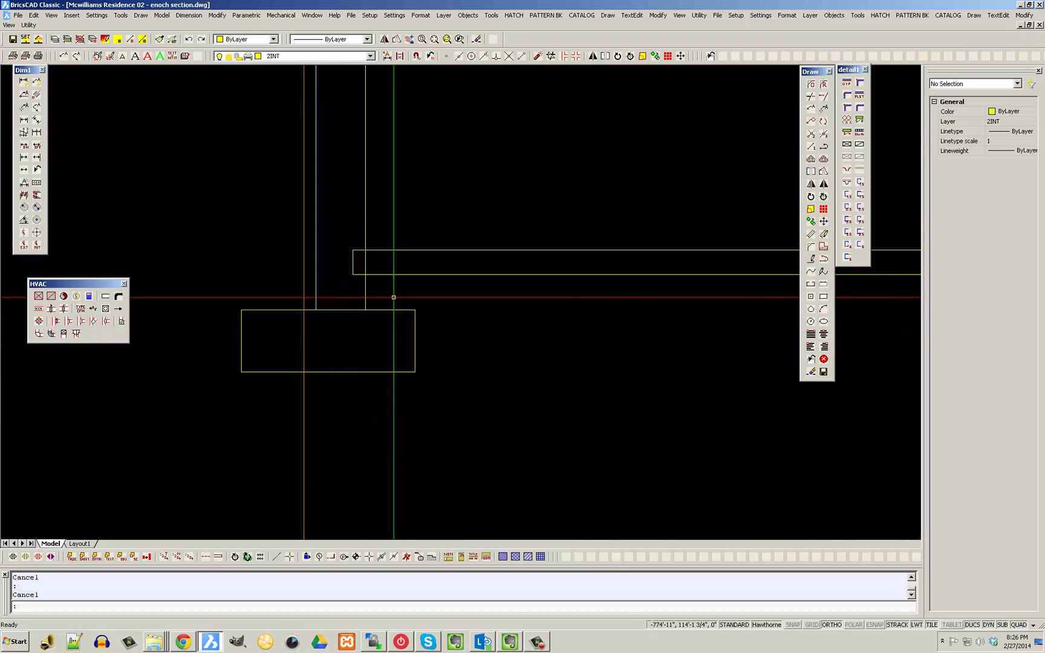
{"action": "left_click", "coordinate": [814, 97]}
{"action": "left_click", "coordinate": [404, 235]}
{"action": "left_click", "coordinate": [354, 222]}
{"action": "key", "text": "Return"}
{"action": "left_click", "coordinate": [360, 230]}
{"action": "left_click", "coordinate": [343, 278]}
{"action": "key", "text": "Escape"}
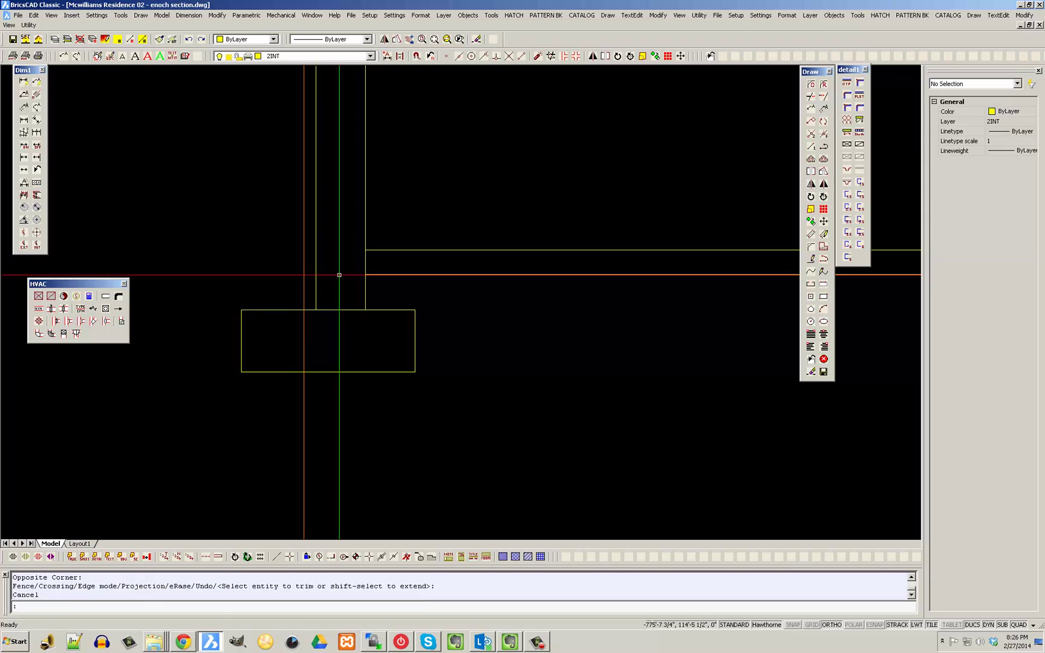
Move the left footing slightly inward, horizontally, beneath the shifted left foundation wall
{"action": "scroll", "coordinate": [339, 275], "scroll_direction": "down", "scroll_amount": 5}
{"action": "middle_click_drag", "start_coordinate": [385, 233], "coordinate": [389, 308]}
{"action": "scroll", "coordinate": [334, 193], "scroll_direction": "up", "scroll_amount": 4}
{"action": "scroll", "coordinate": [392, 233], "scroll_direction": "down", "scroll_amount": 3}
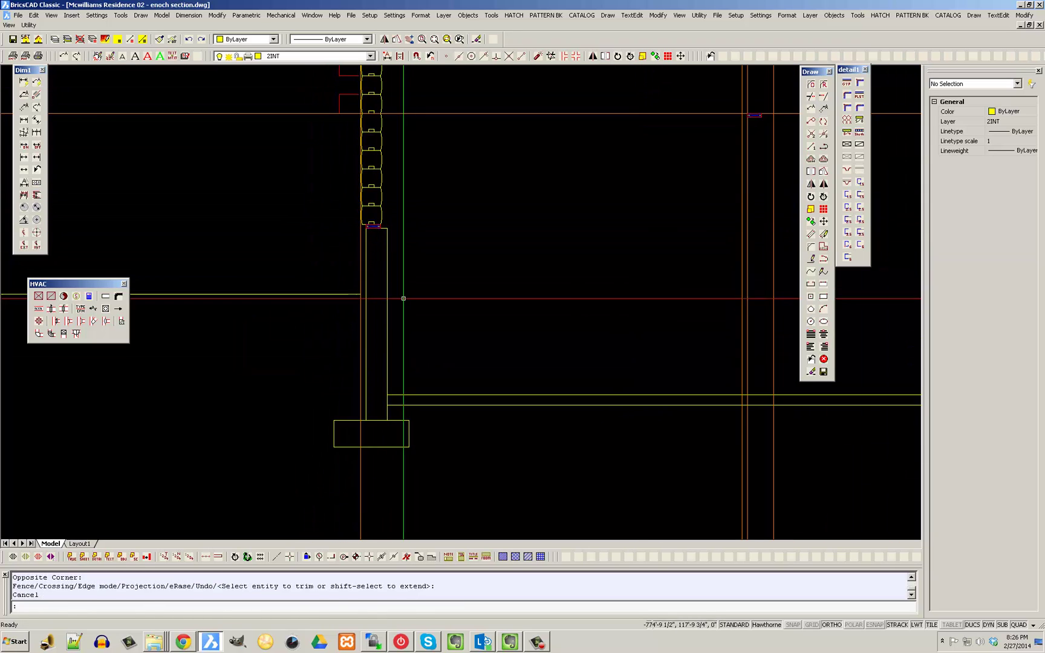
{"action": "scroll", "coordinate": [396, 360], "scroll_direction": "down", "scroll_amount": 1}
{"action": "left_click", "coordinate": [408, 432]}
{"action": "left_click", "coordinate": [396, 418]}
{"action": "scroll", "coordinate": [395, 417], "scroll_direction": "up", "scroll_amount": 3}
{"action": "type", "text": "m"}
{"action": "key", "text": "Return"}
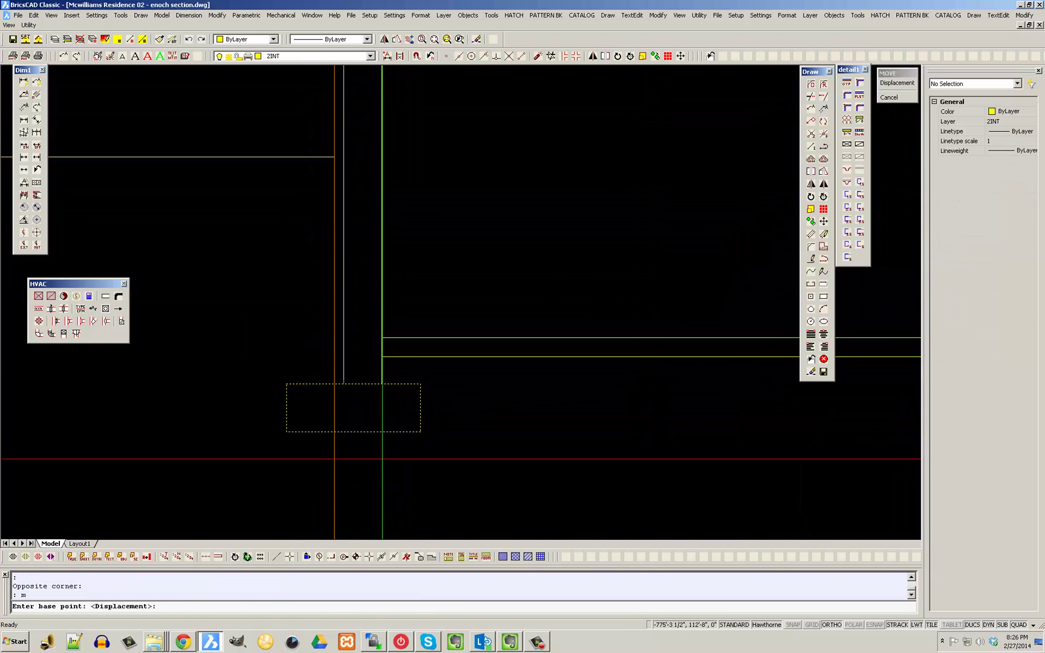
{"action": "left_click", "coordinate": [383, 459]}
{"action": "key", "text": "Escape"}
{"action": "key", "text": "Escape"}
{"action": "scroll", "coordinate": [416, 444], "scroll_direction": "down", "scroll_amount": 2}
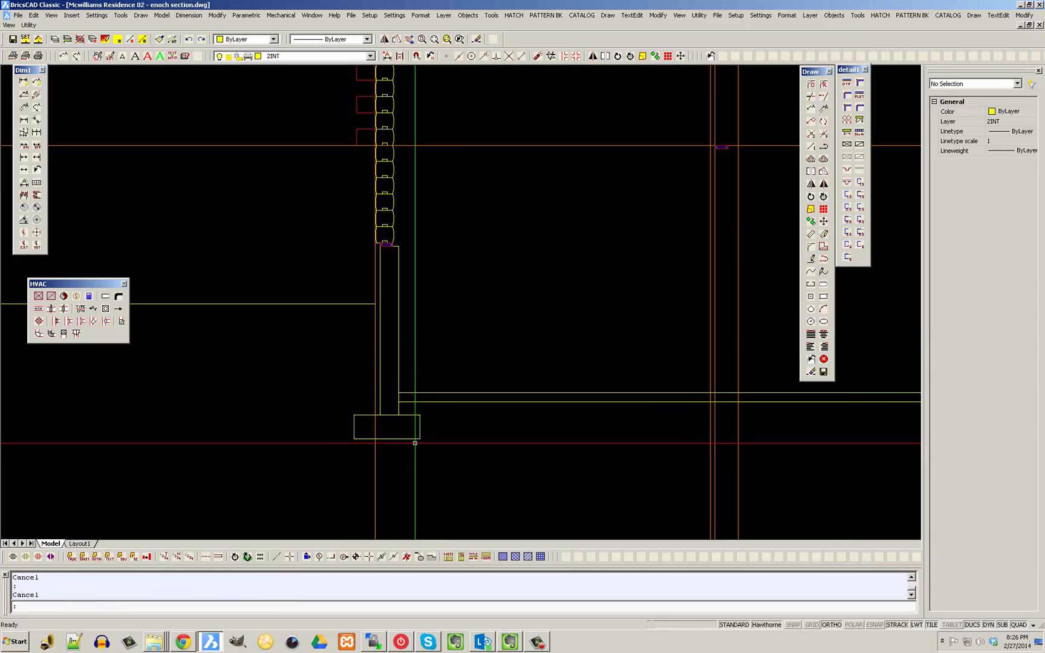
Erase the vertical construction line beside the left foundation wall and extend the left grade line to the wall's outer face
{"action": "left_click", "coordinate": [401, 456]}
{"action": "left_click", "coordinate": [350, 487]}
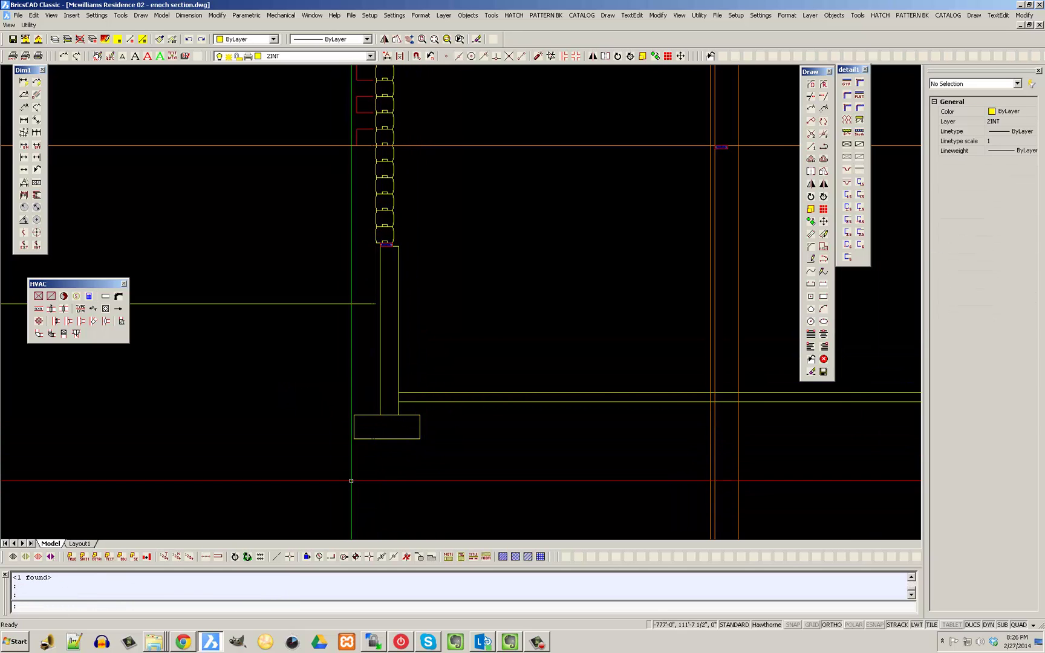
{"action": "left_click", "coordinate": [824, 97]}
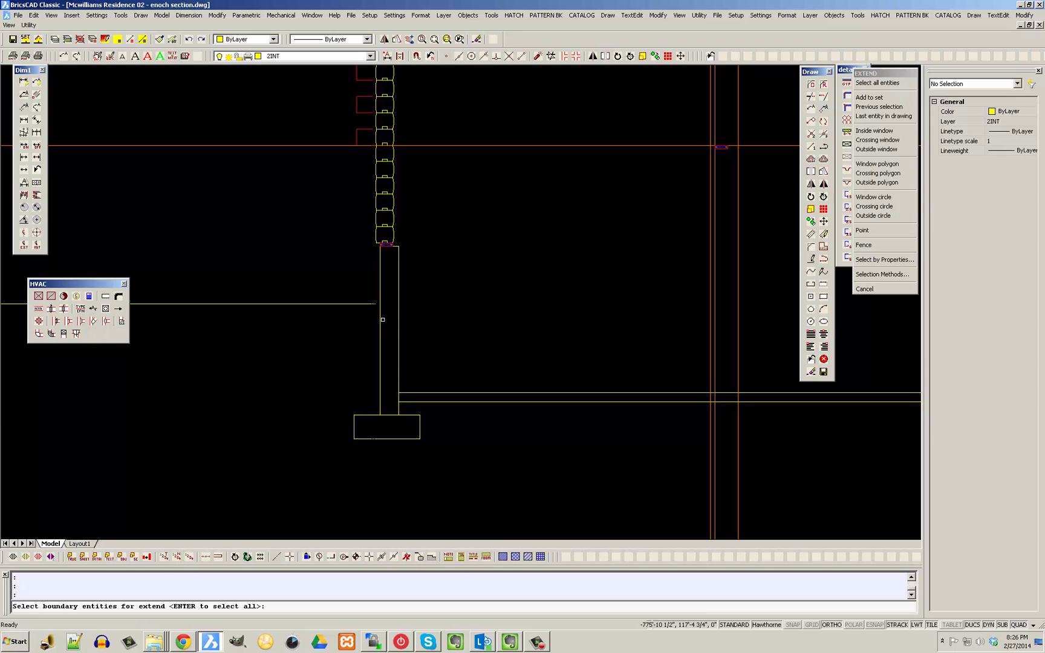
{"action": "left_click", "coordinate": [384, 320]}
{"action": "left_click", "coordinate": [371, 324]}
{"action": "right_click", "coordinate": [370, 324]}
{"action": "left_click", "coordinate": [363, 316]}
{"action": "left_click", "coordinate": [342, 286]}
{"action": "key", "text": "Escape"}
Stretch the house end of the left grade line up the foundation wall's outer face by about 6 inches so it slopes away
{"action": "left_click", "coordinate": [376, 304]}
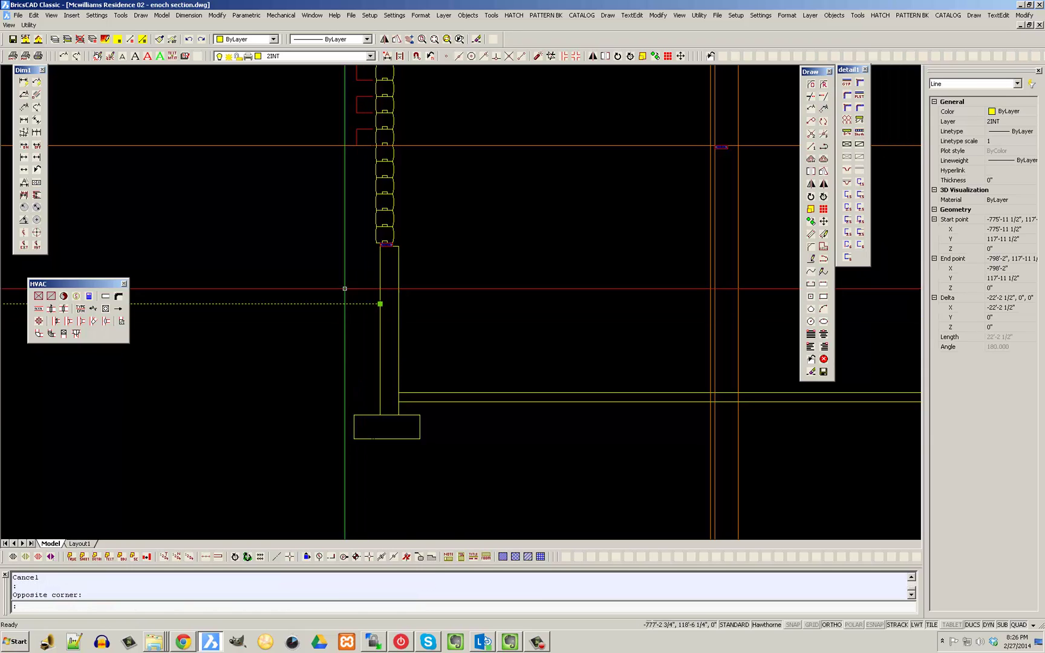
{"action": "scroll", "coordinate": [401, 300], "scroll_direction": "up", "scroll_amount": 3}
{"action": "left_click", "coordinate": [402, 301]}
{"action": "scroll", "coordinate": [402, 300], "scroll_direction": "down", "scroll_amount": 6}
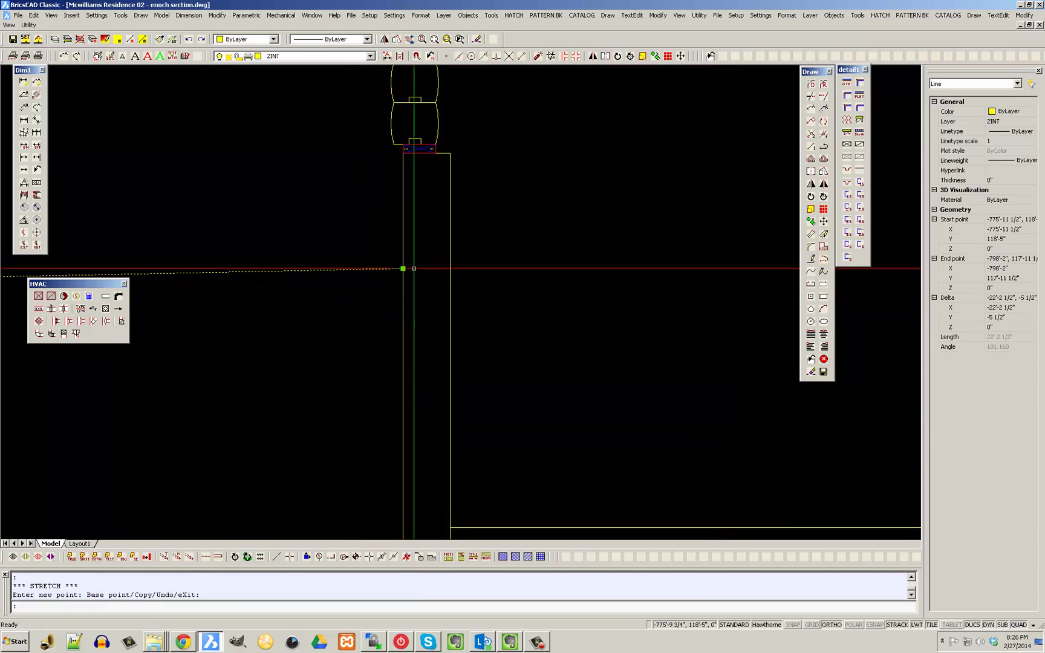
{"action": "key", "text": "Escape"}
{"action": "key", "text": "Escape"}
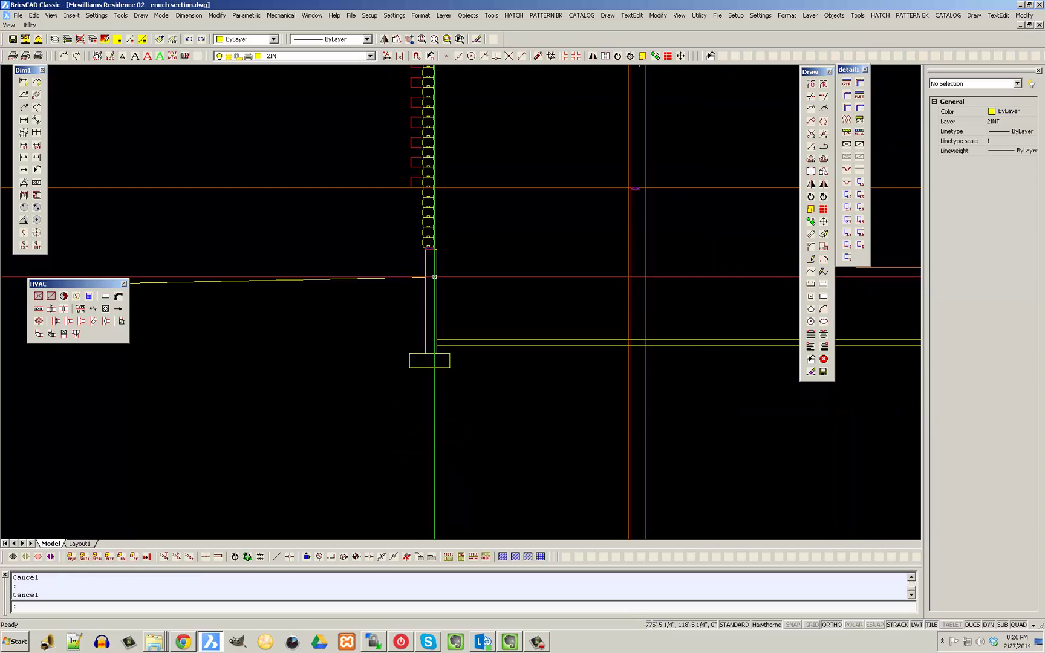
{"action": "left_click", "coordinate": [434, 276]}
{"action": "scroll", "coordinate": [434, 276], "scroll_direction": "up", "scroll_amount": 3}
{"action": "left_click", "coordinate": [435, 247]}
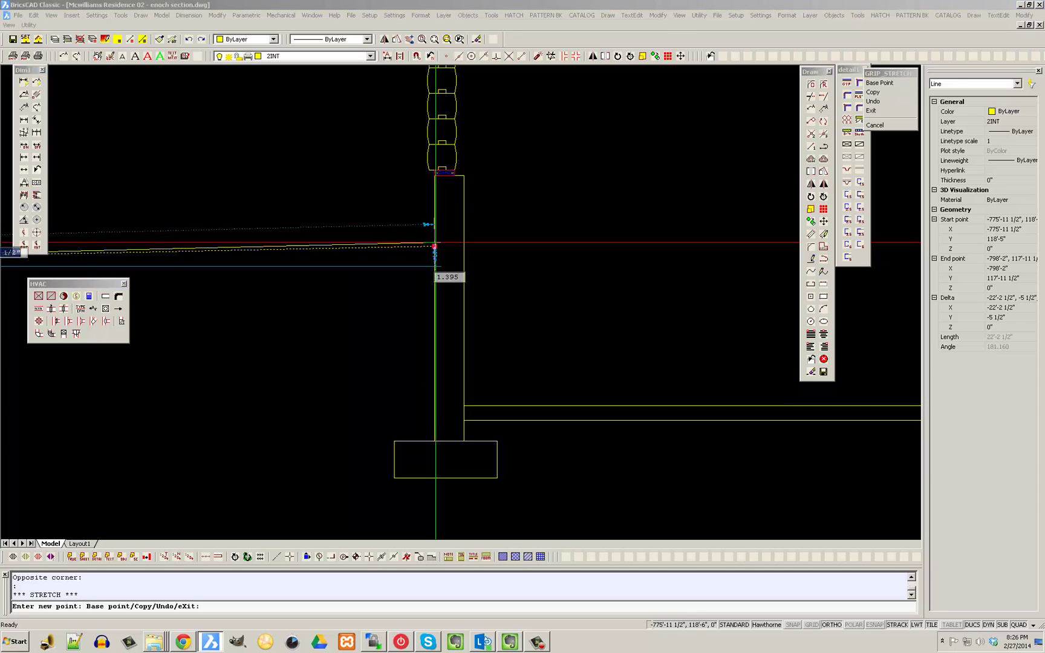
{"action": "left_click", "coordinate": [434, 242]}
{"action": "key", "text": "Escape"}
{"action": "key", "text": "Escape"}
Examine the whole section, including the right foundation wall, footing and grade line
{"action": "scroll", "coordinate": [402, 248], "scroll_direction": "down", "scroll_amount": 5}
{"action": "middle_click_drag", "start_coordinate": [457, 245], "coordinate": [403, 251]}
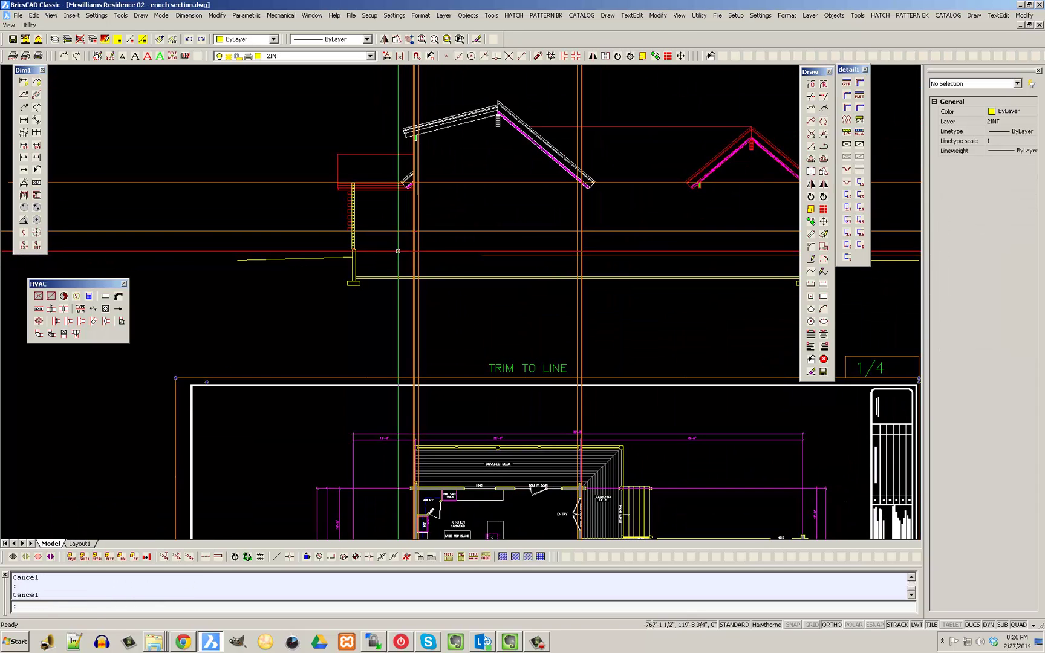
{"action": "scroll", "coordinate": [384, 215], "scroll_direction": "up", "scroll_amount": 3}
{"action": "scroll", "coordinate": [342, 237], "scroll_direction": "down", "scroll_amount": 2}
{"action": "scroll", "coordinate": [371, 247], "scroll_direction": "down", "scroll_amount": 2}
{"action": "middle_click_drag", "start_coordinate": [655, 256], "coordinate": [552, 262]}
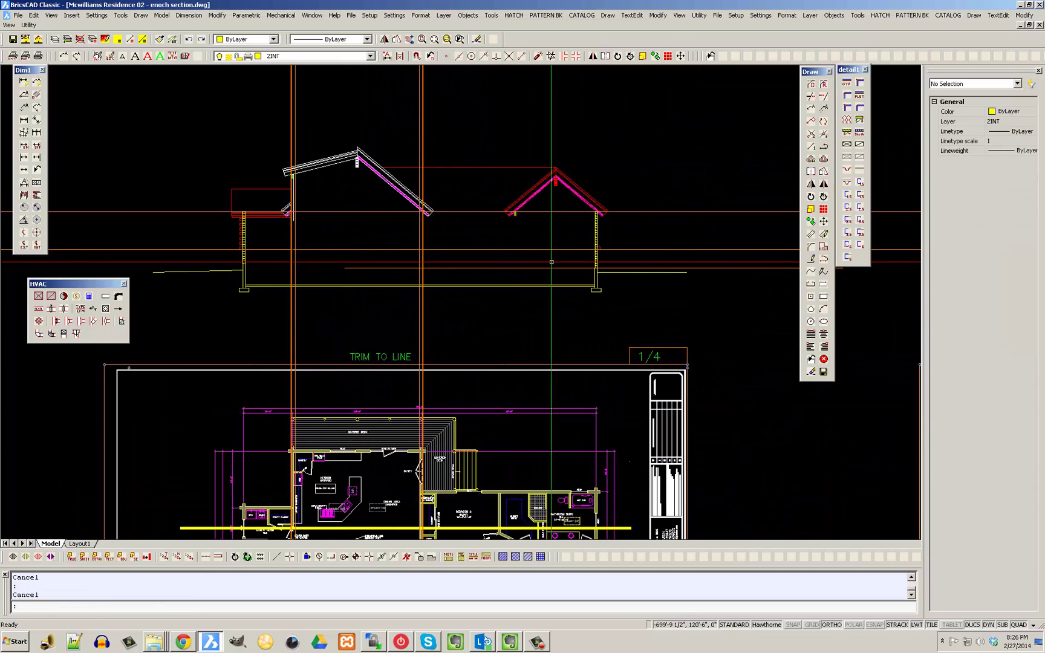
{"action": "scroll", "coordinate": [239, 274], "scroll_direction": "up", "scroll_amount": 1}
{"action": "middle_click_drag", "start_coordinate": [673, 278], "coordinate": [411, 282]}
{"action": "scroll", "coordinate": [411, 282], "scroll_direction": "up", "scroll_amount": 2}
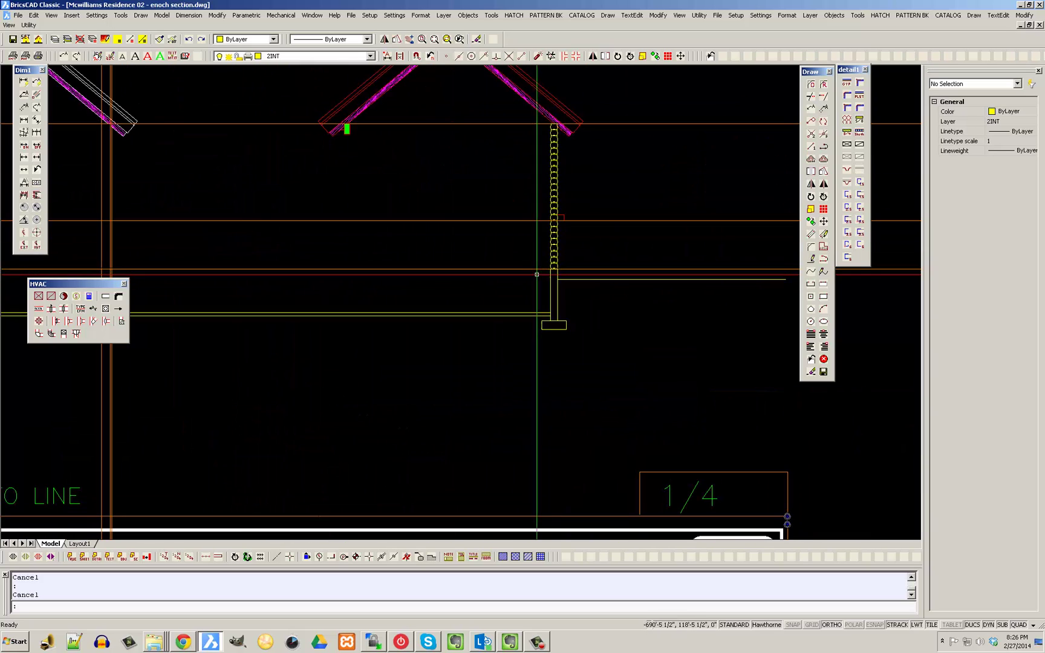
{"action": "scroll", "coordinate": [536, 291], "scroll_direction": "down", "scroll_amount": 3}
{"action": "scroll", "coordinate": [511, 302], "scroll_direction": "up", "scroll_amount": 2}
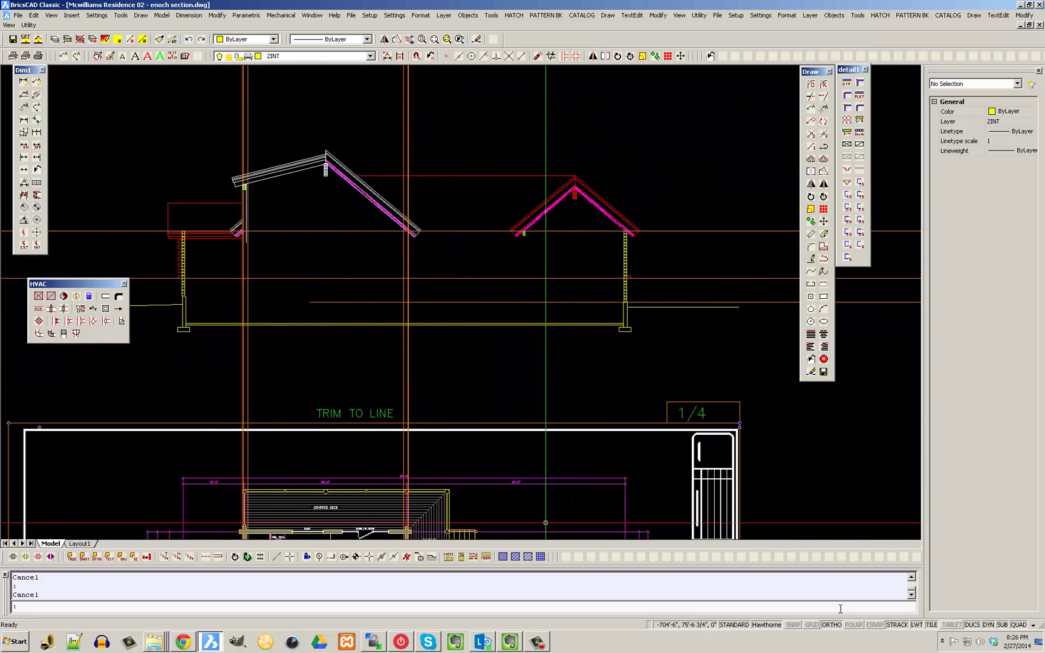